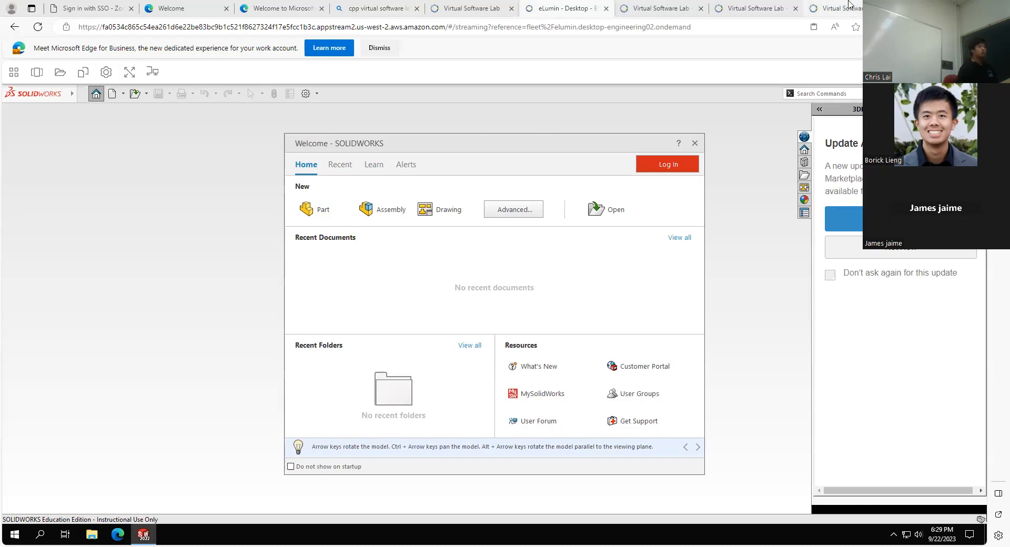
Close the extra Virtual Software Lab browser tabs and return to the eLumin remote desktop
left_click(830, 6)
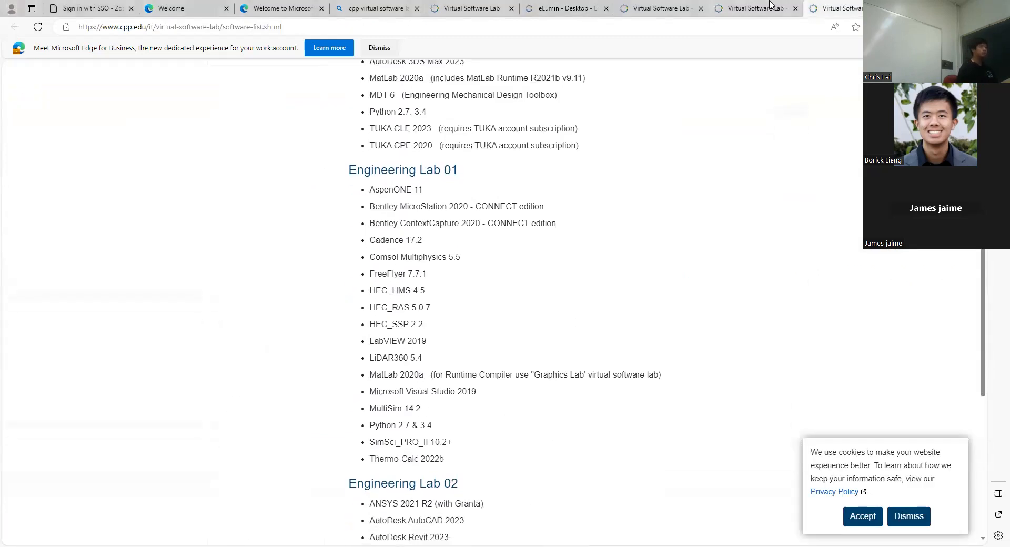
left_click(771, 7)
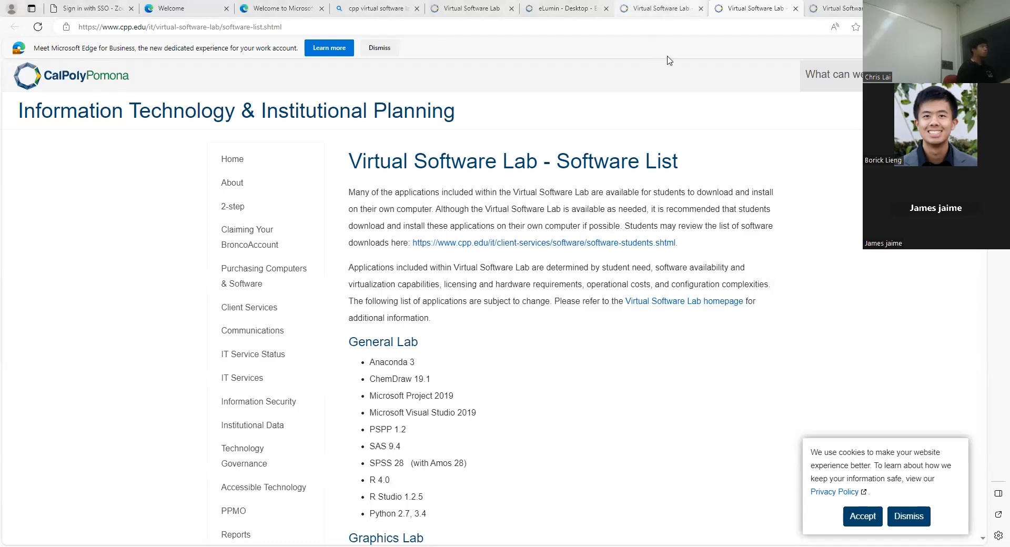
left_click(648, 13)
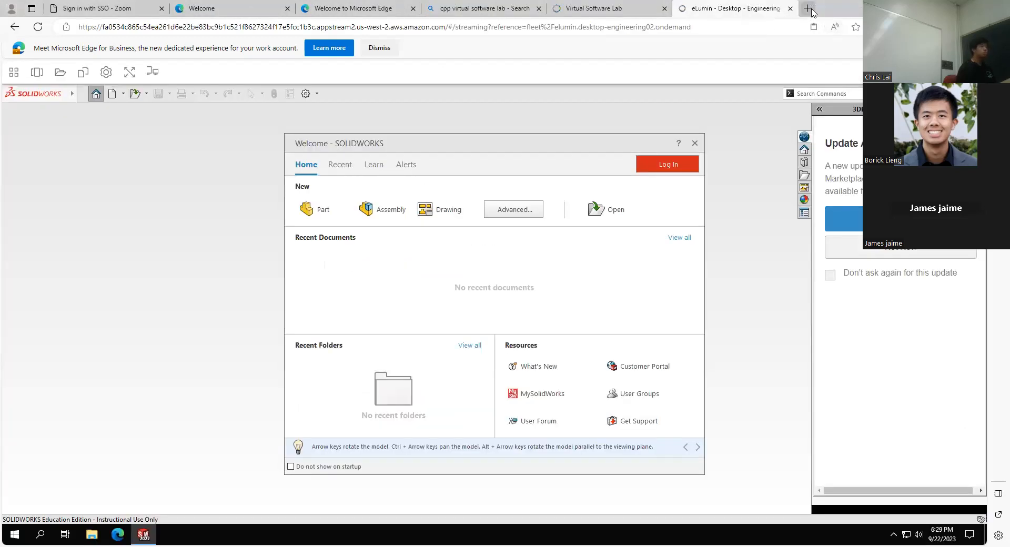
Search the web for "cpp virtual software lab" in a new browser tab and open Cal Poly Pomona's Virtual Software Lab page
left_click(808, 8)
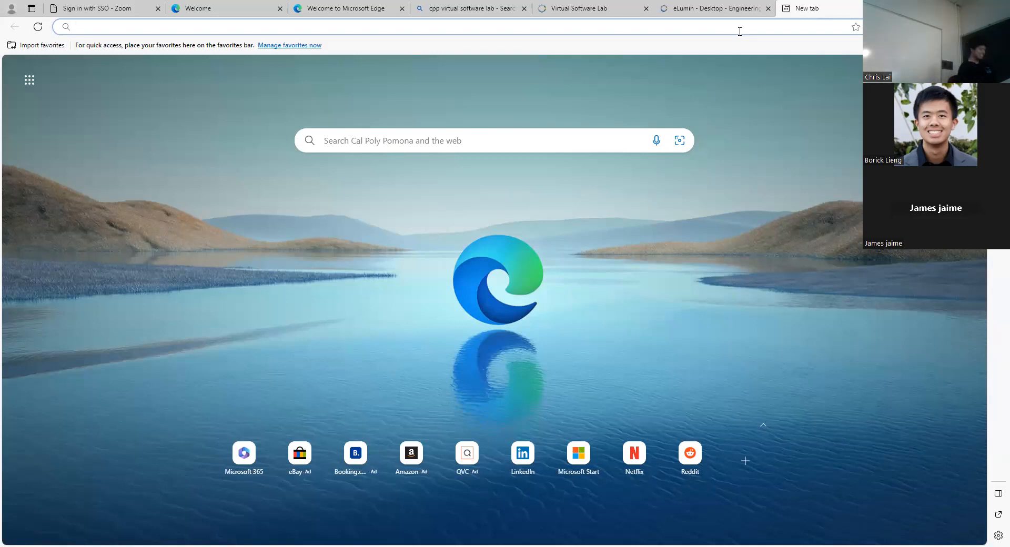
type("cpp virtual software lab")
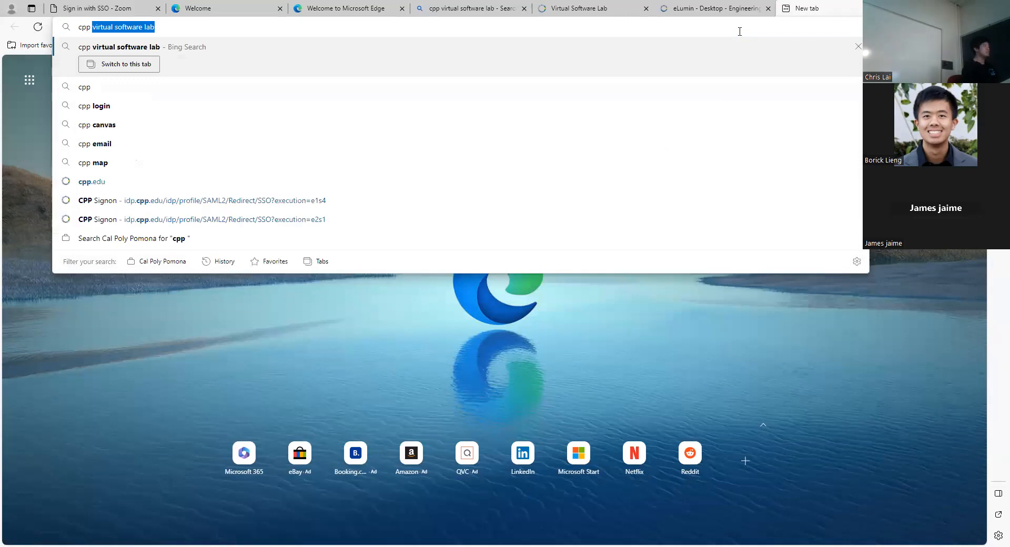
key("Return")
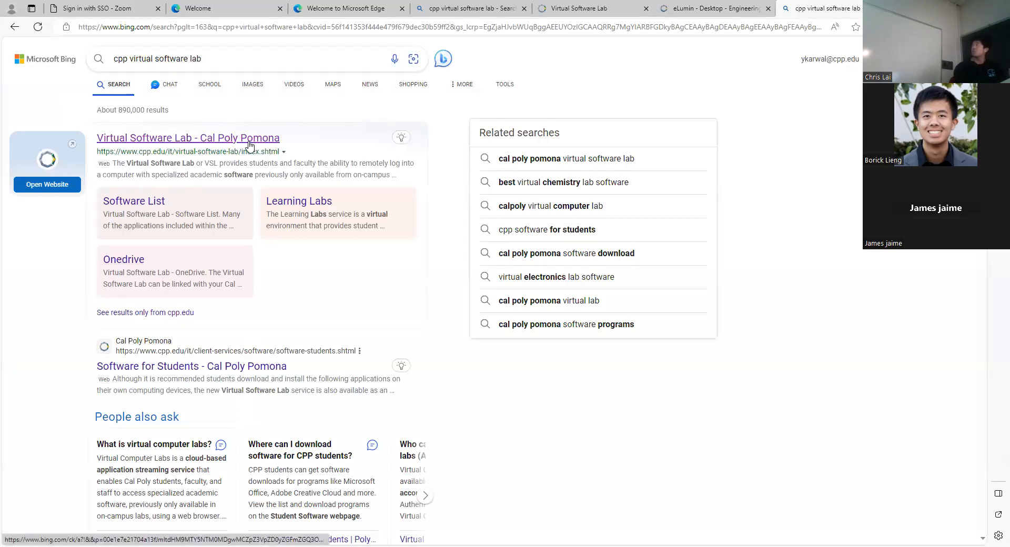
left_click(249, 140)
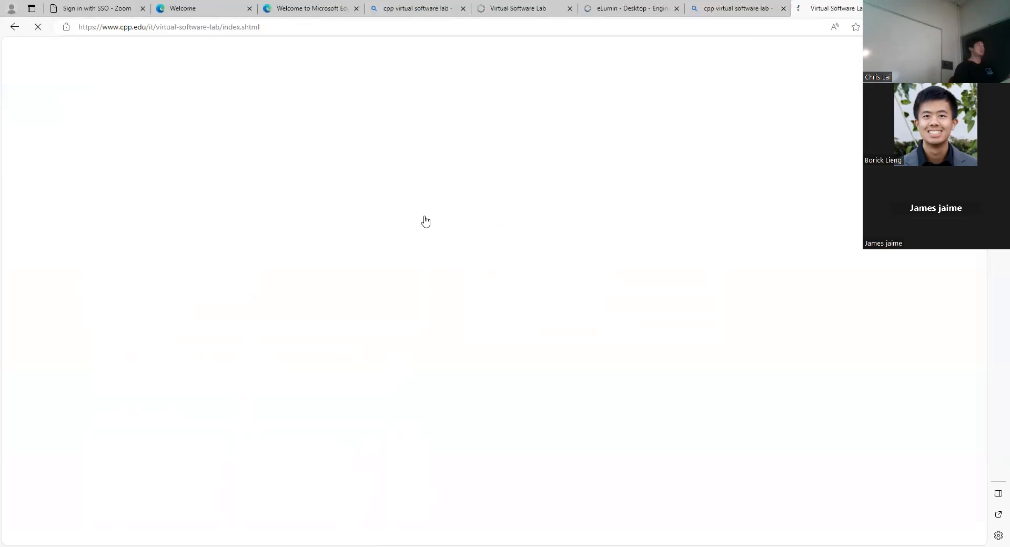
Look up SolidWorks under Engineering Lab 02 in the Virtual Software Lab's software list and close the list
scroll(570, 287, "down", 10)
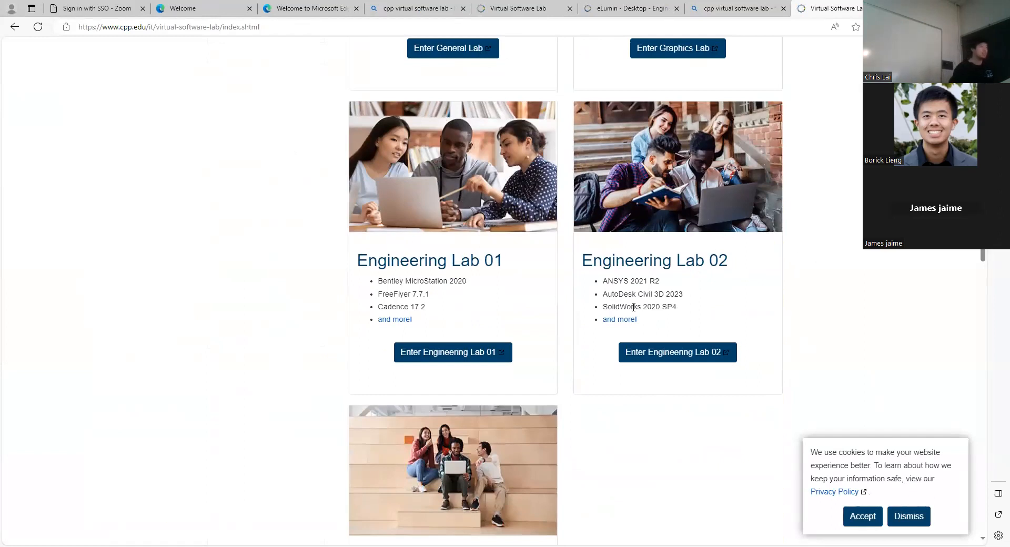
middle_click(621, 320)
left_click(859, 5)
scroll(643, 424, "down", 12)
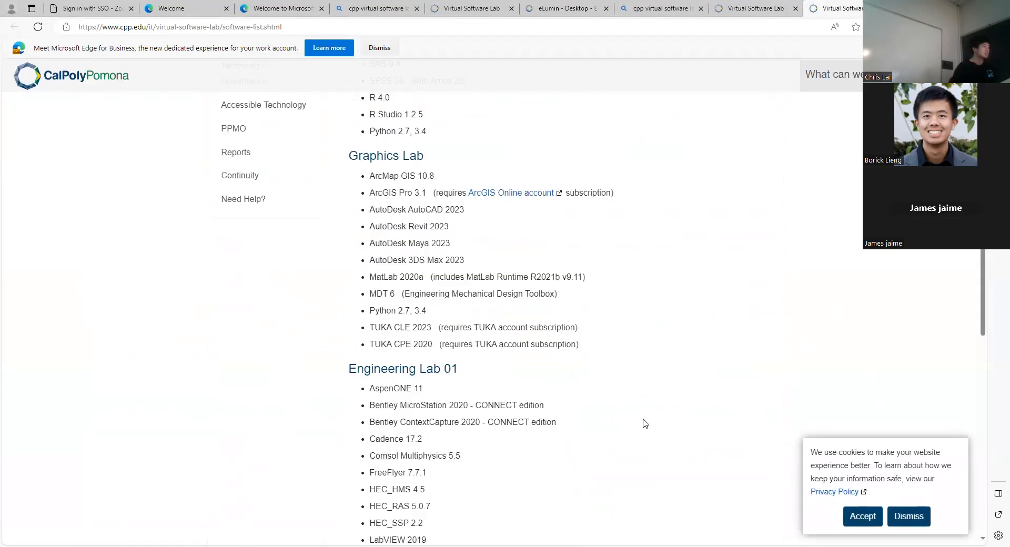
scroll(671, 402, "down", 1)
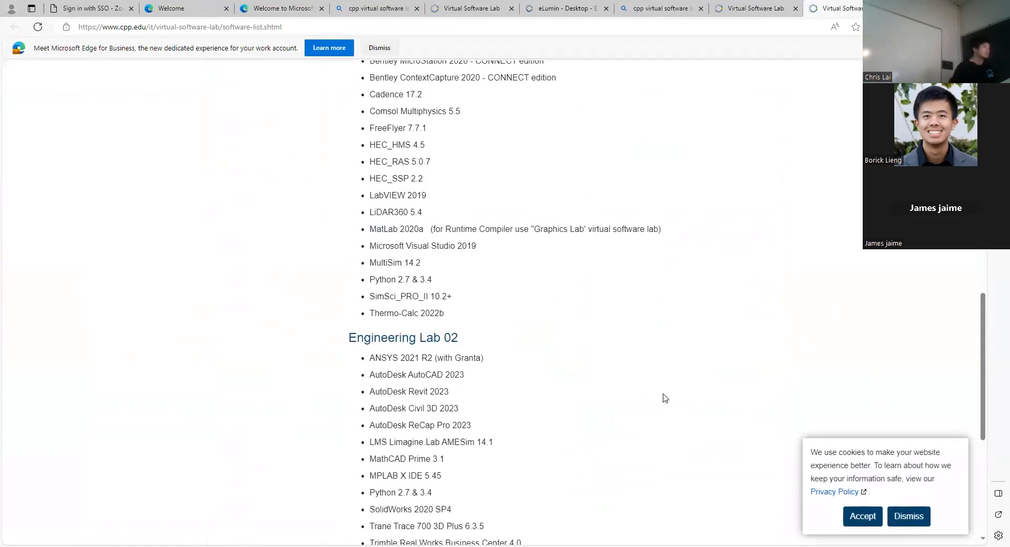
scroll(665, 398, "down", 2)
left_click_drag(350, 192, 371, 193)
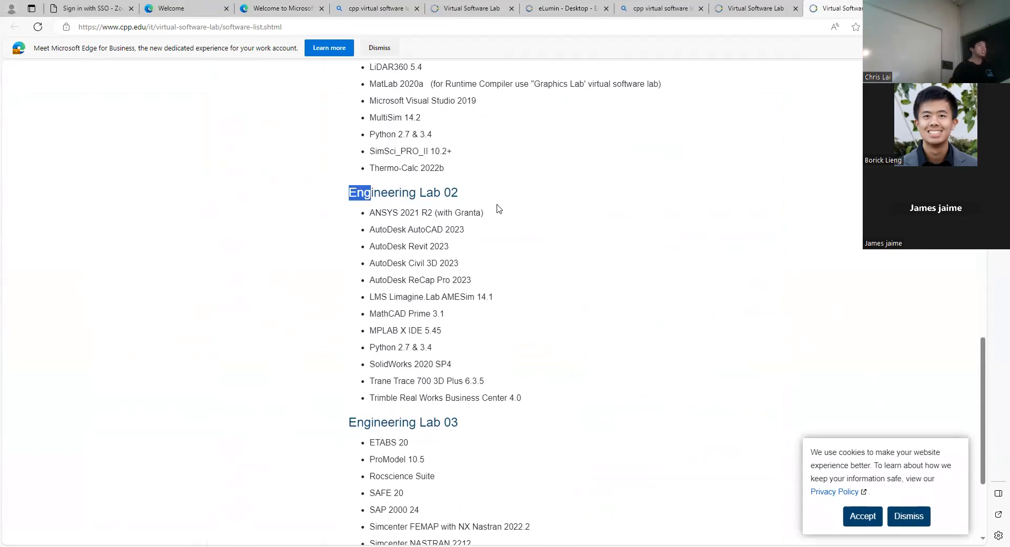
left_click_drag(499, 209, 480, 196)
left_click(372, 365)
left_click_drag(372, 365, 401, 365)
key("ctrl+w")
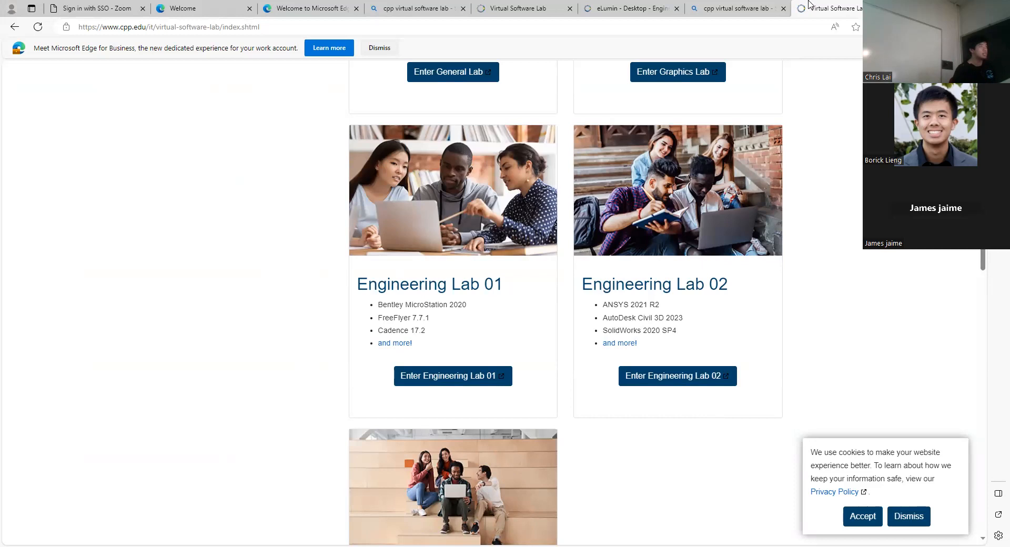
Switch to the eLumin remote desktop and create a new SolidWorks part with IPS units and the ANSI dimension standard
left_click(767, 7)
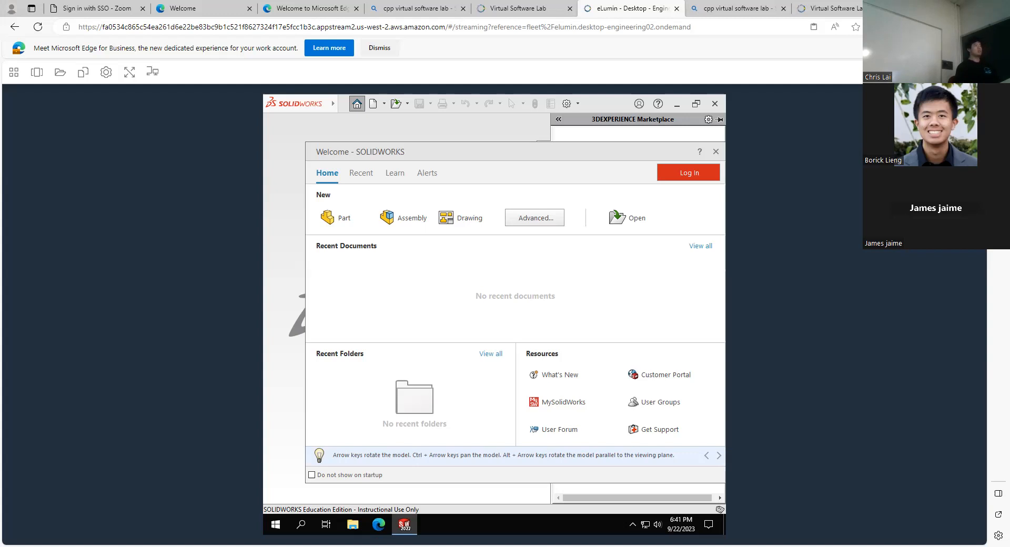
left_click_drag(479, 152, 469, 129)
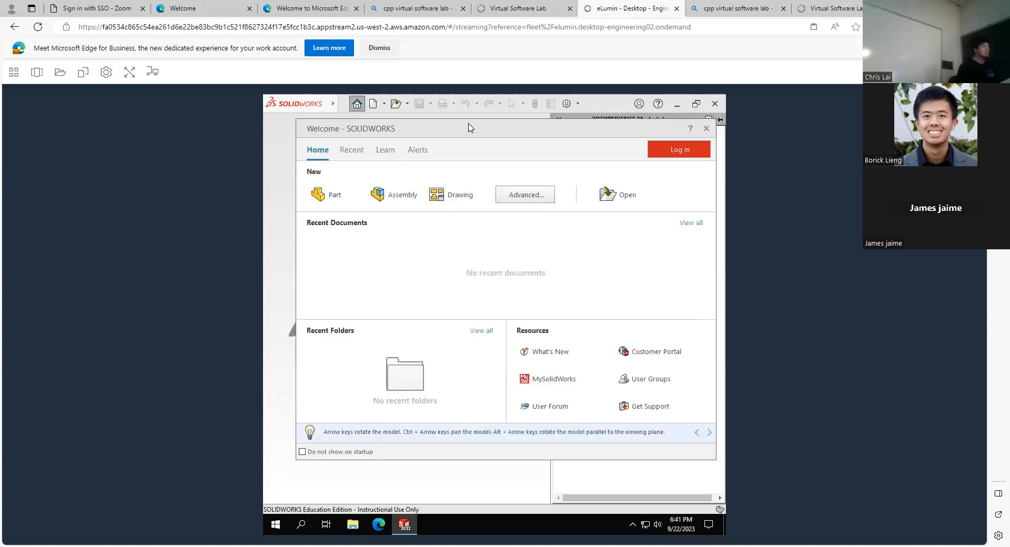
left_click(334, 196)
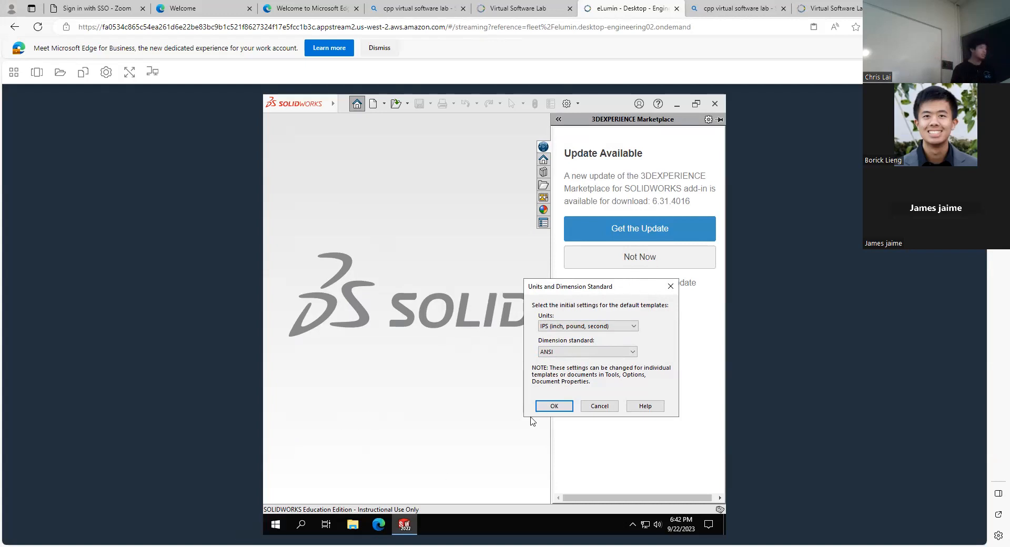
left_click(553, 404)
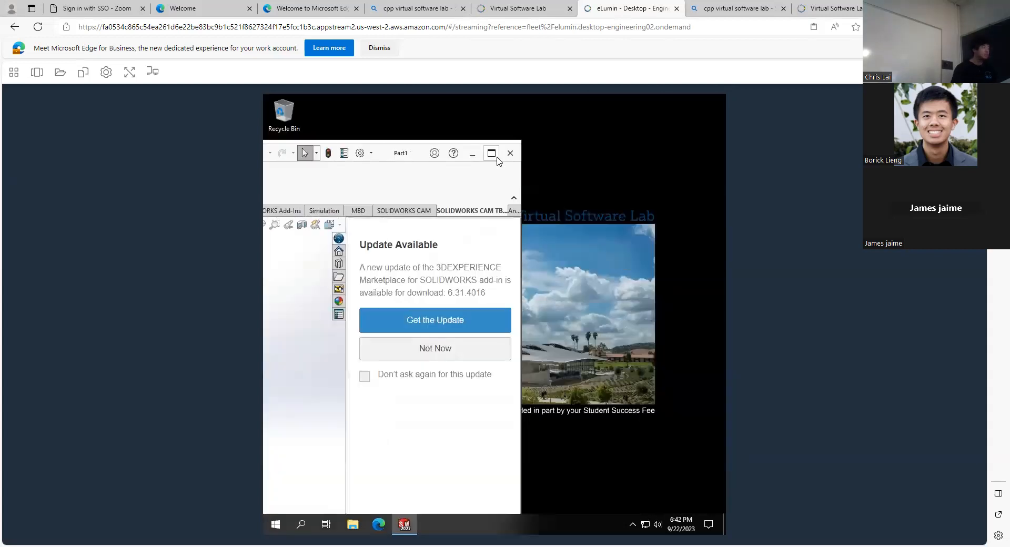
Dismiss the Edge for Business banner and maximize the SolidWorks window on the remote desktop
left_click(493, 154)
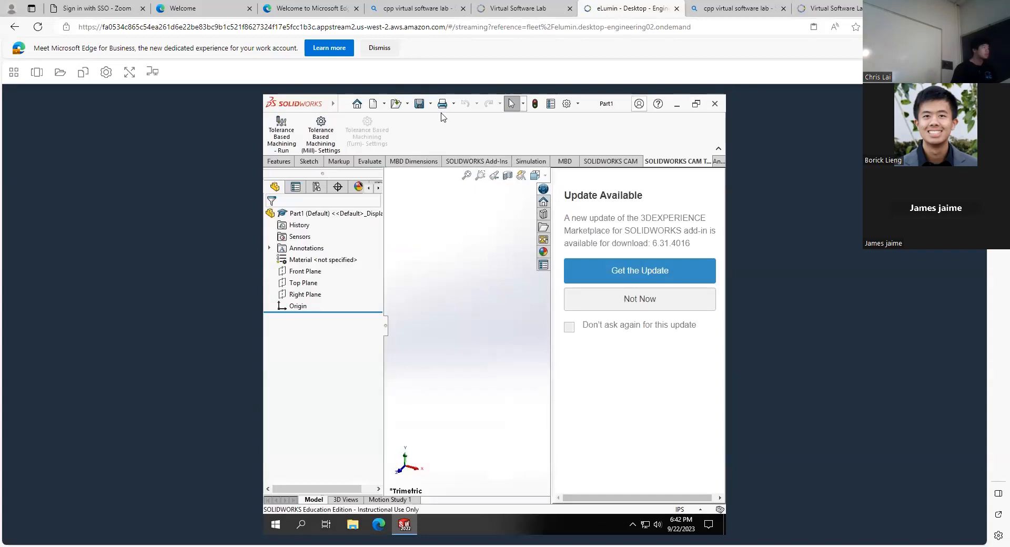
mouse_move(293, 103)
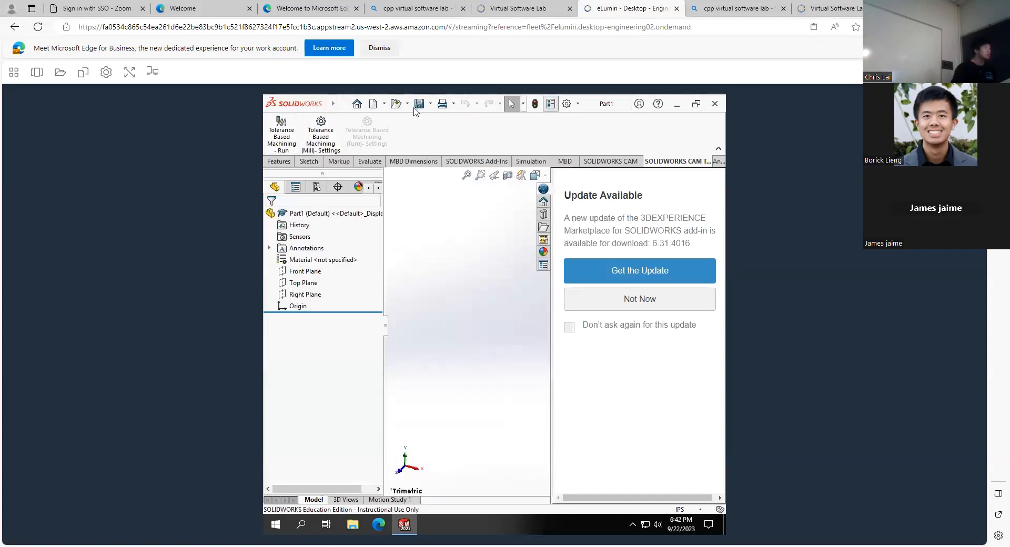
left_click(696, 105)
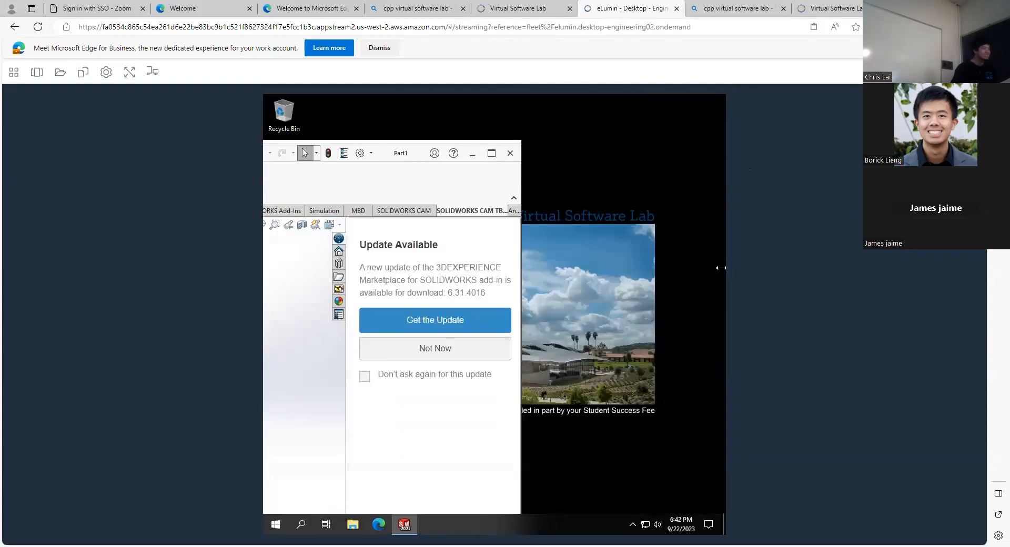
left_click_drag(724, 261, 709, 192)
left_click(977, 48)
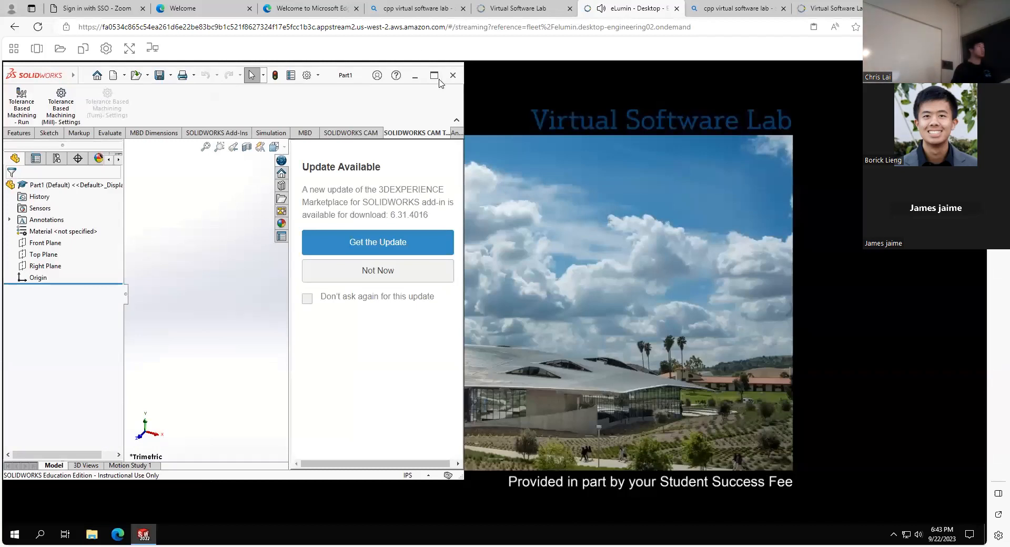
left_click(436, 78)
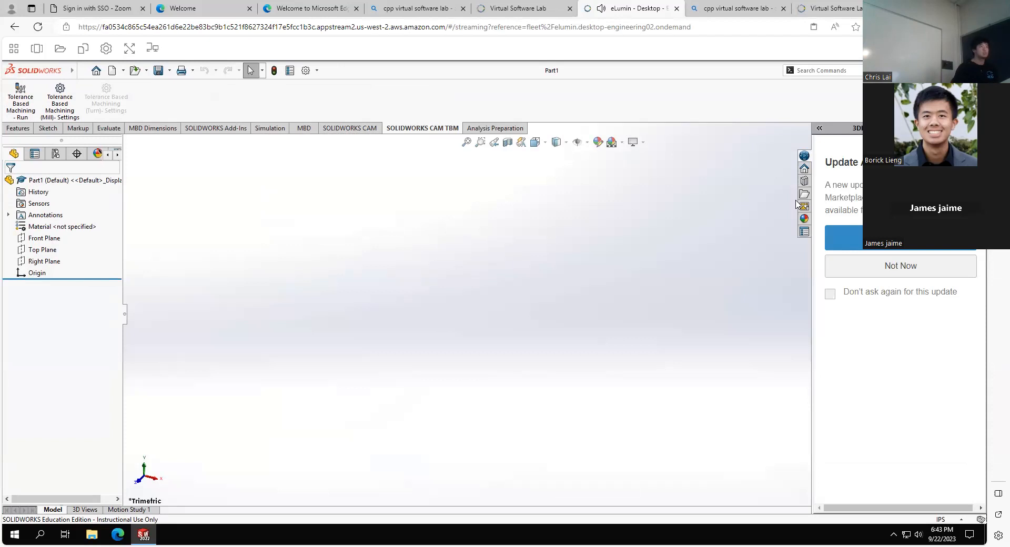
Collapse the 3DEXPERIENCE Marketplace pane to free up the modeling area
left_click(820, 128)
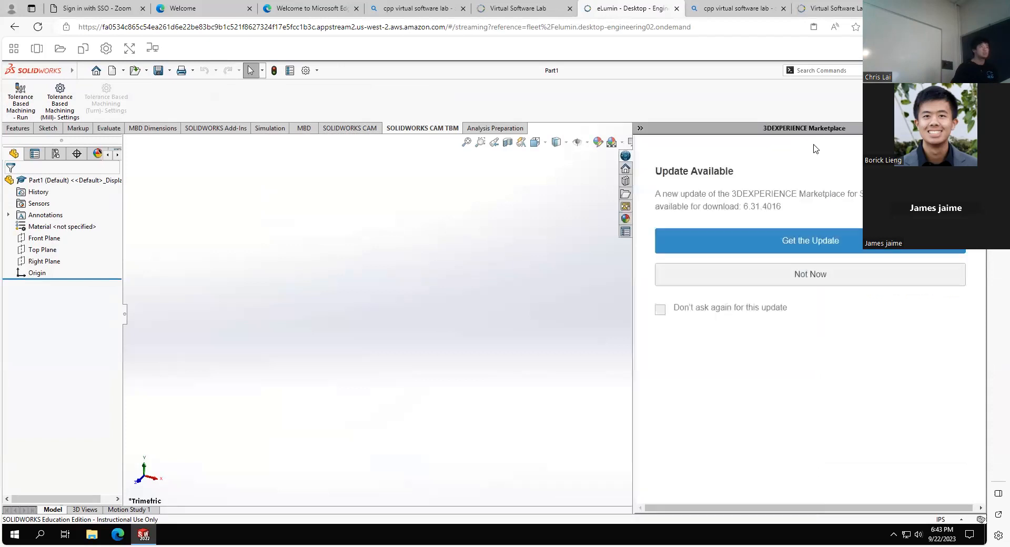
left_click(640, 128)
left_click_drag(913, 211, 967, 210)
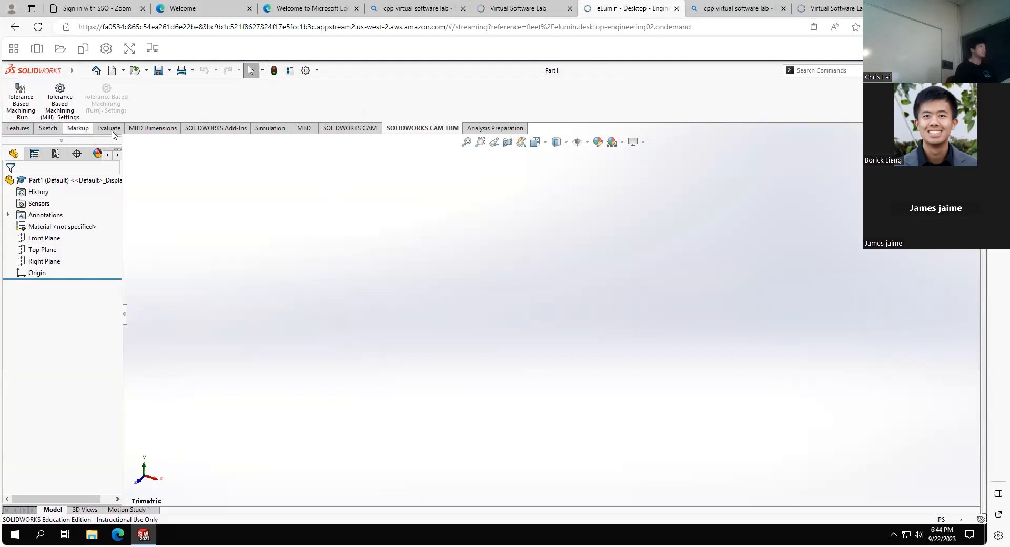
Examine the Features, Sketch and Evaluate commands, including the rectangle variants and the file commands
left_click(21, 130)
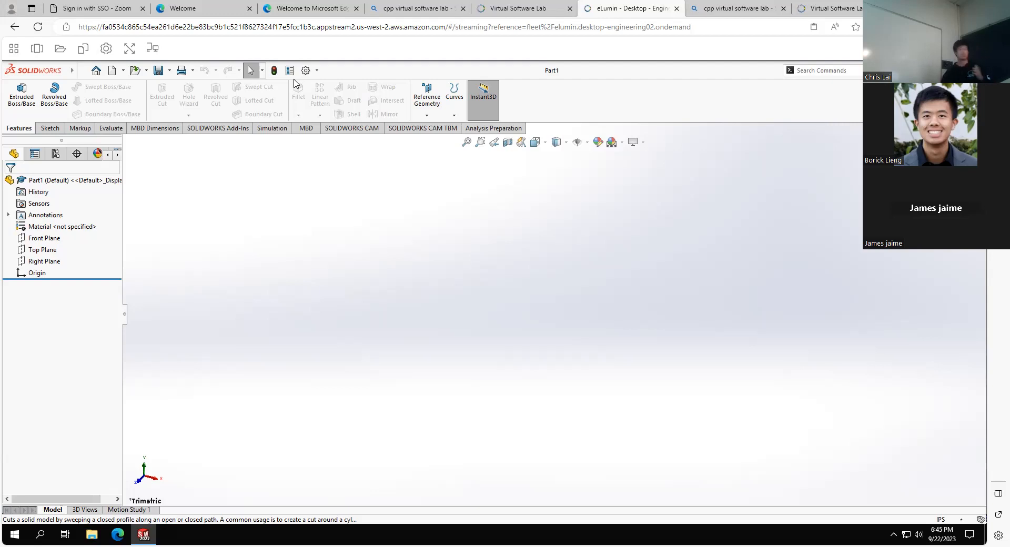
left_click(50, 128)
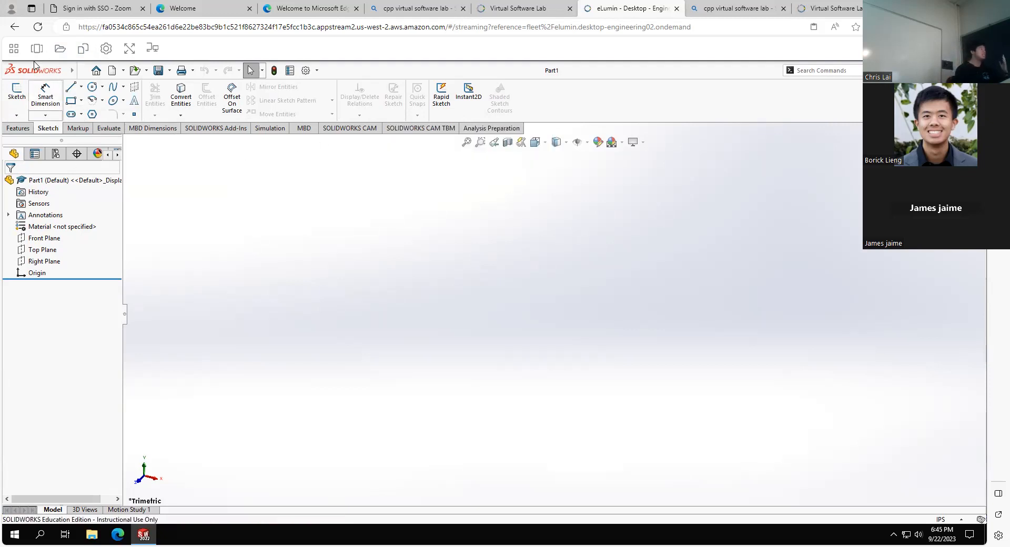
left_click(82, 71)
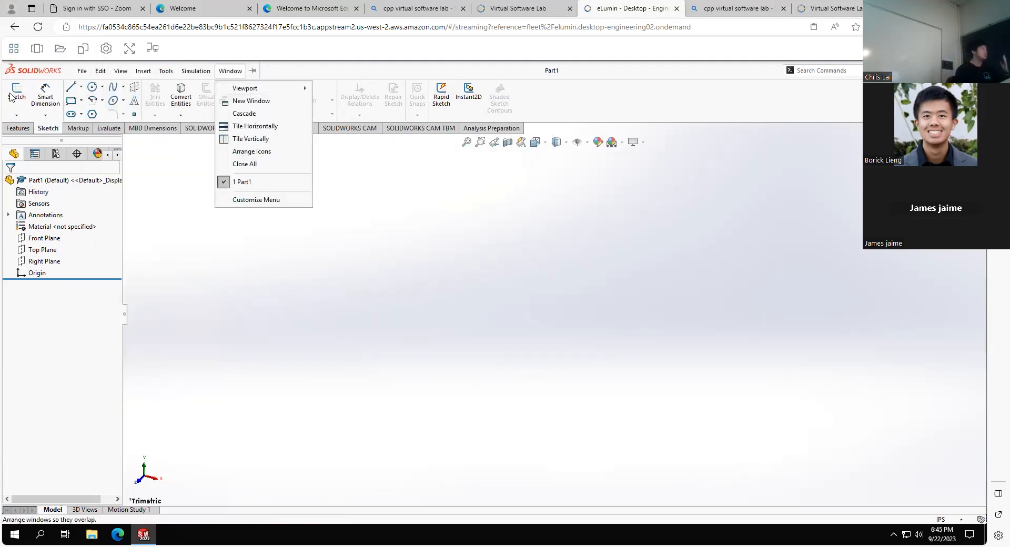
left_click(267, 220)
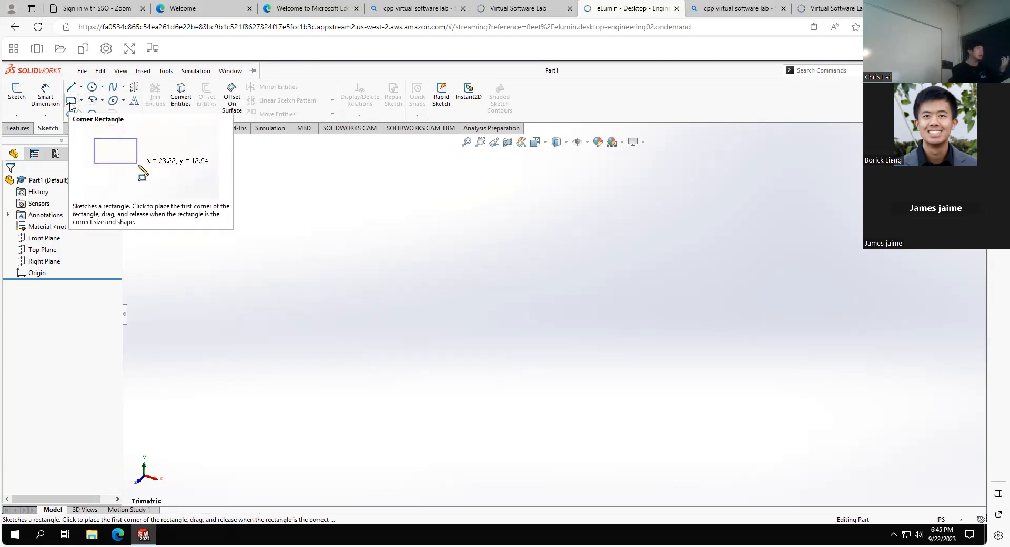
left_click(81, 100)
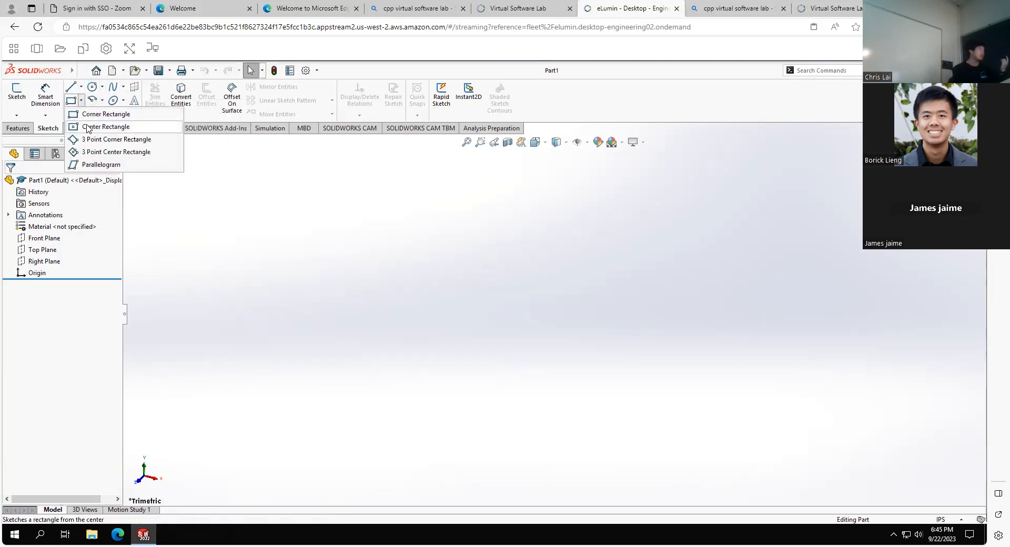
left_click(241, 220)
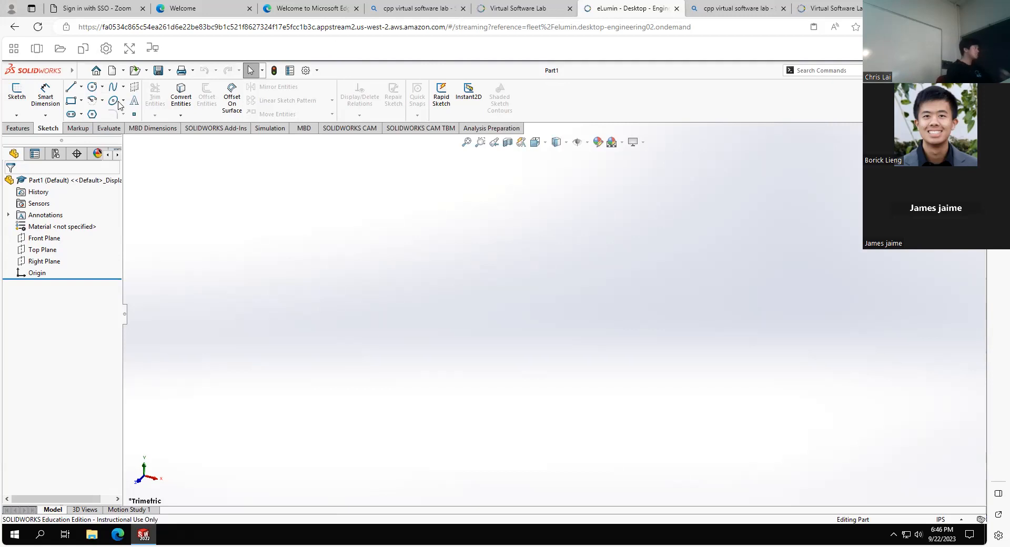
left_click(82, 70)
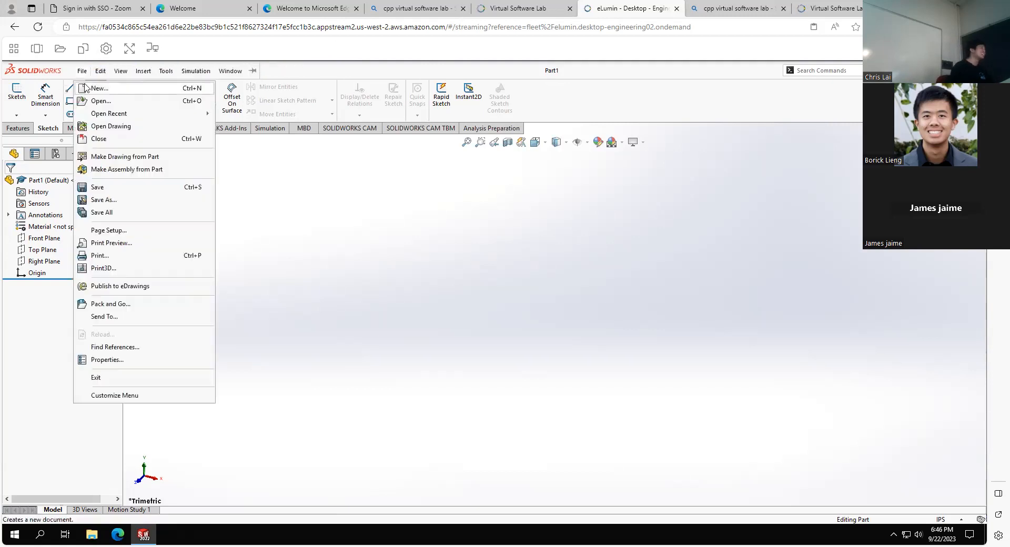
left_click(310, 205)
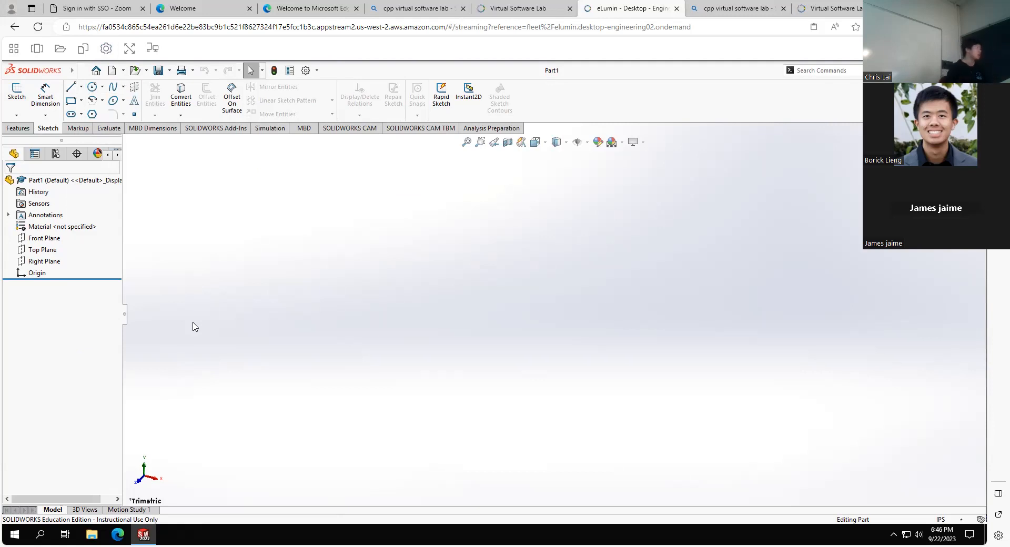
left_click(118, 128)
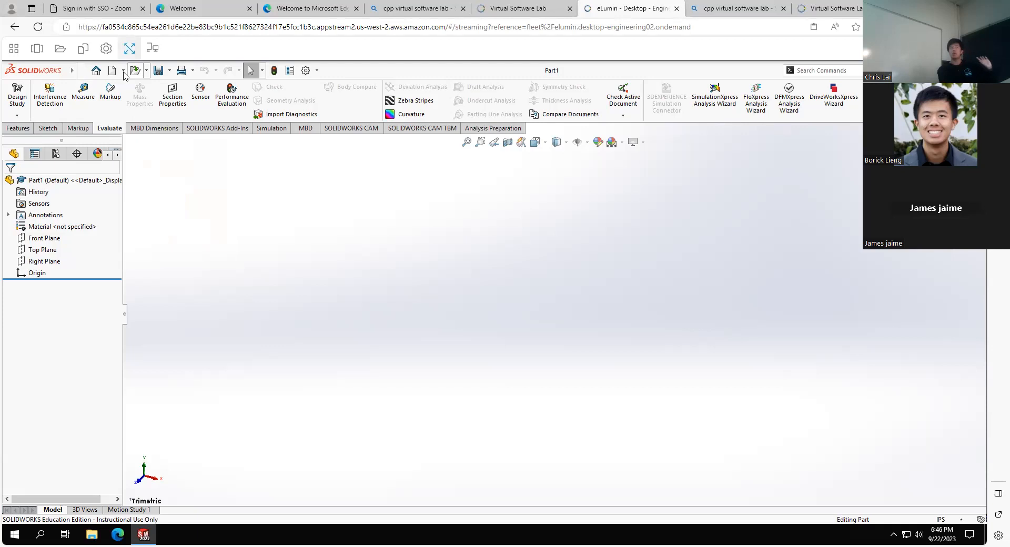
Examine the part's default items: the origin, the Front, Top and Right planes, the material, the history and the annotations
left_click(47, 129)
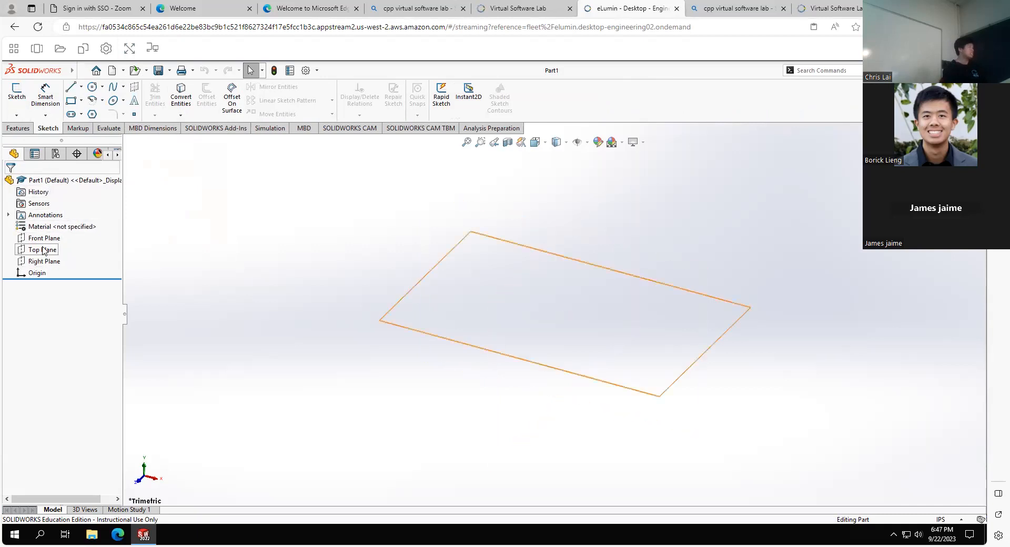
left_click(40, 275)
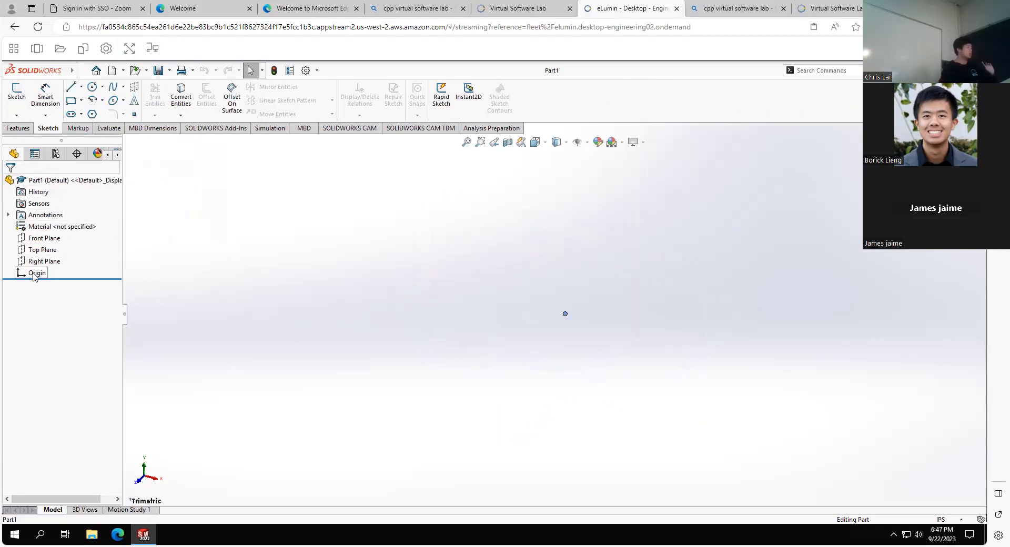
left_click(40, 239)
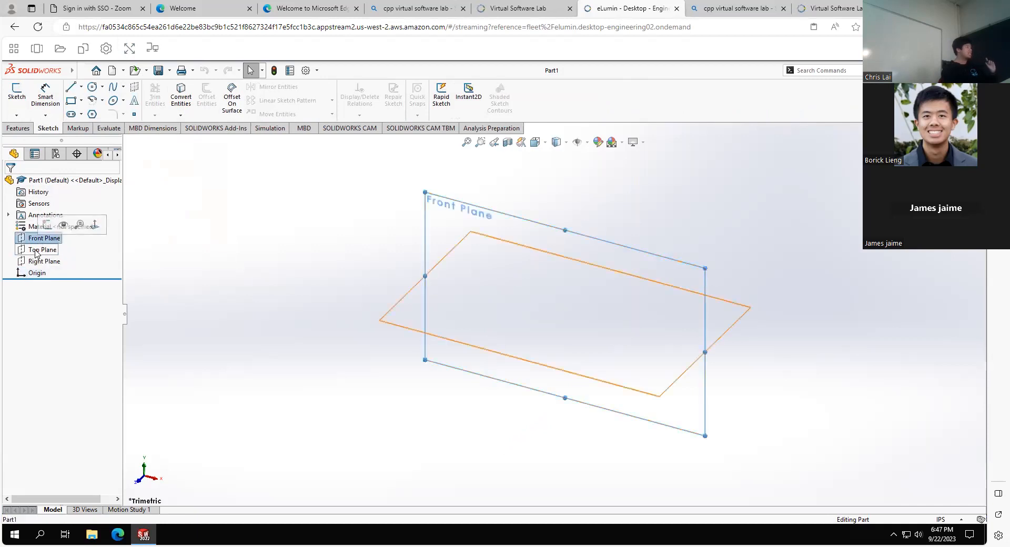
left_click(42, 250)
left_click(45, 262)
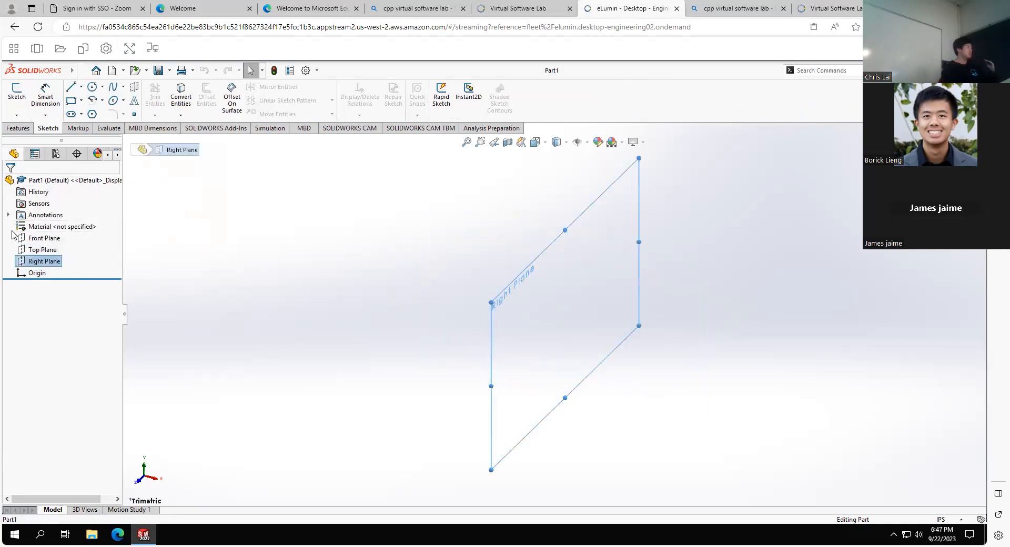
left_click(50, 228)
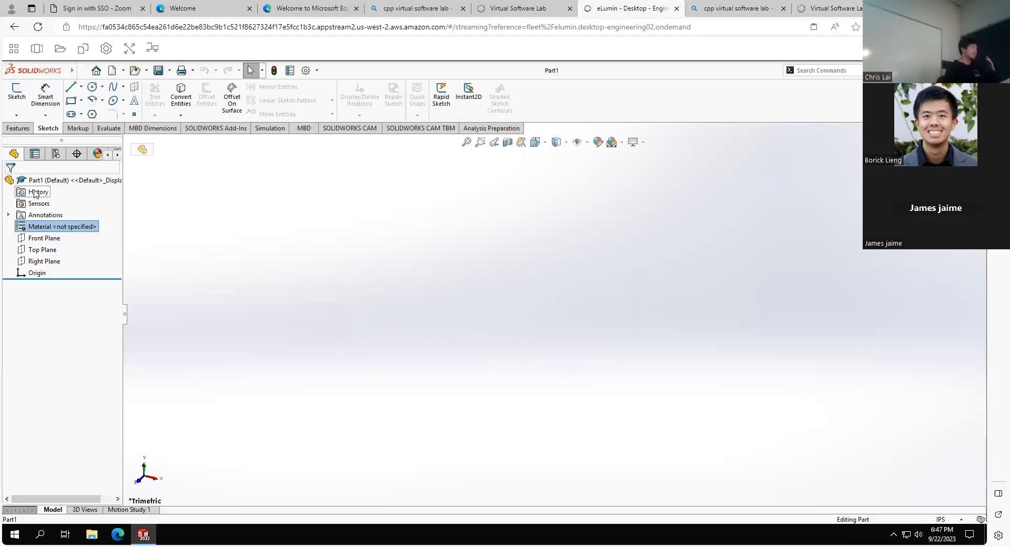
left_click(36, 193)
left_click(38, 215)
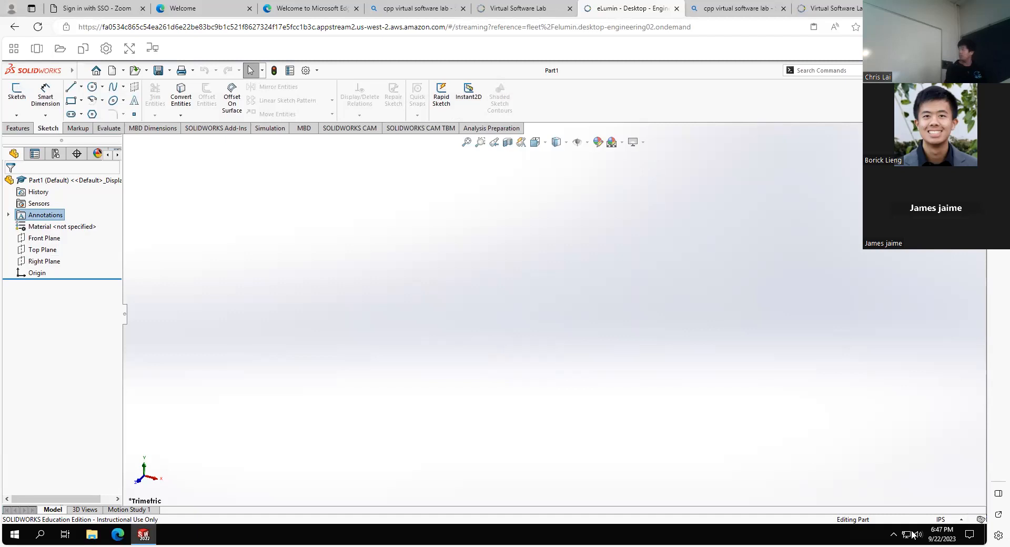
Change the document units to MMGS (millimeter, gram, second) and check the available view orientations
left_click(946, 518)
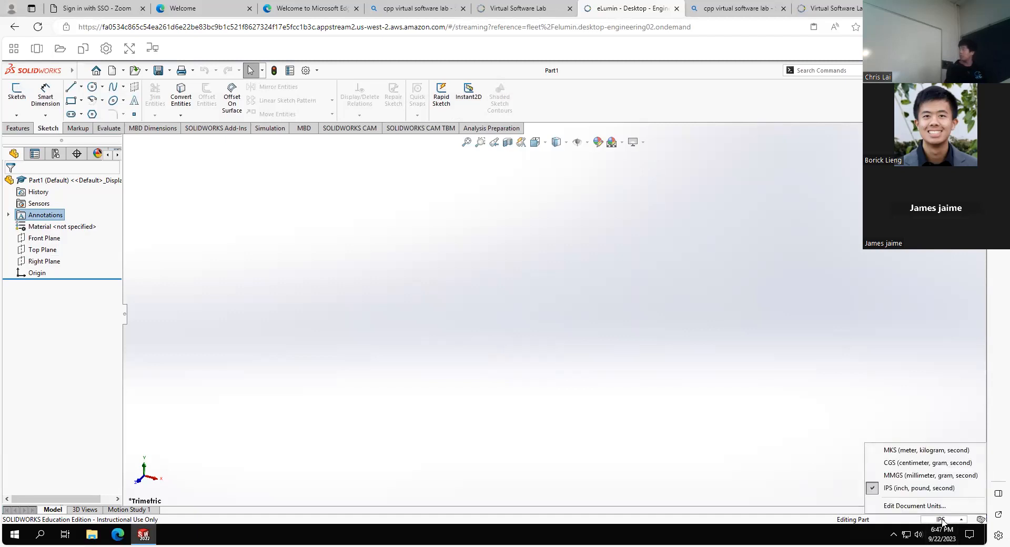
left_click(935, 477)
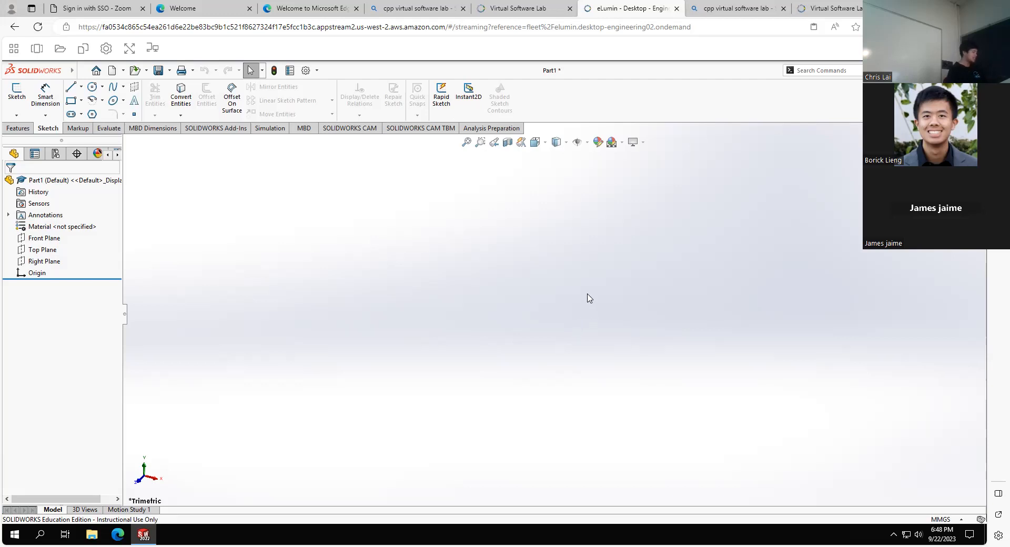
key("space")
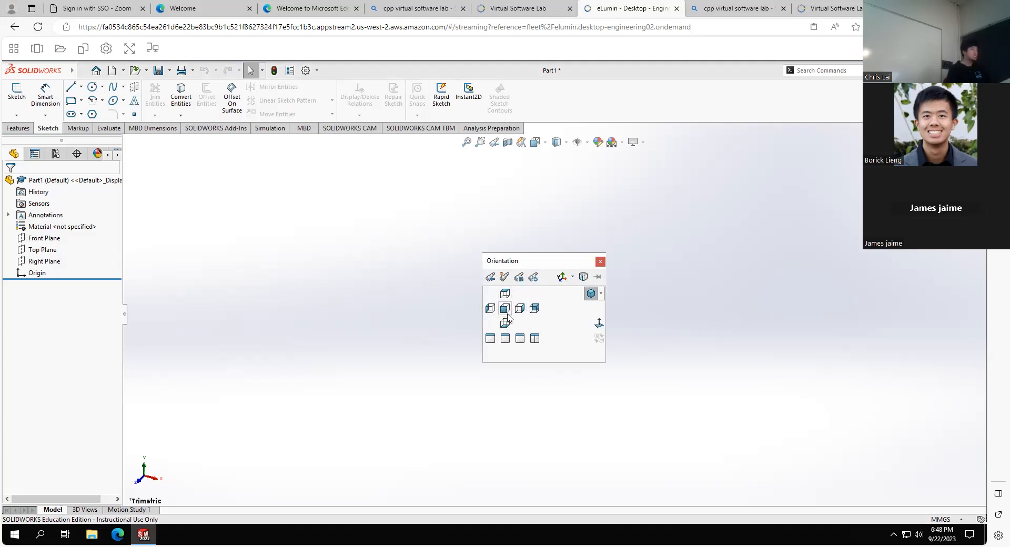
left_click(600, 262)
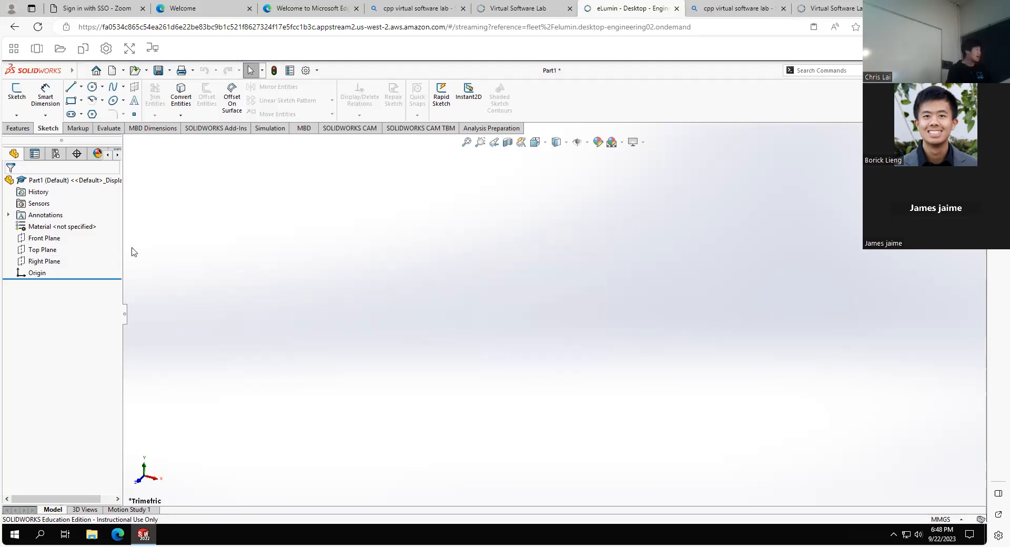
Sketch a center rectangle about 68 by 75 mm on the Front Plane, centered on the origin
left_click(47, 239)
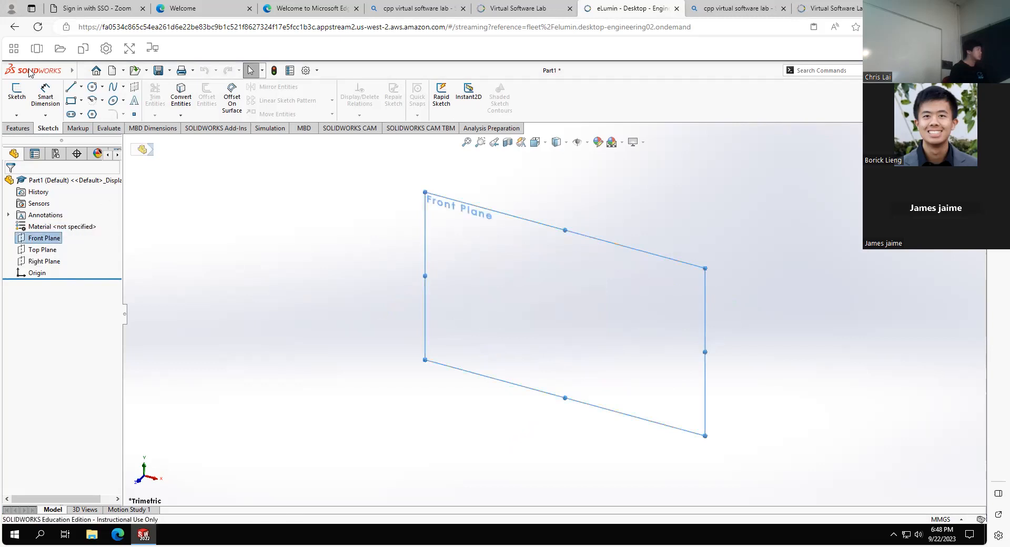
left_click(21, 94)
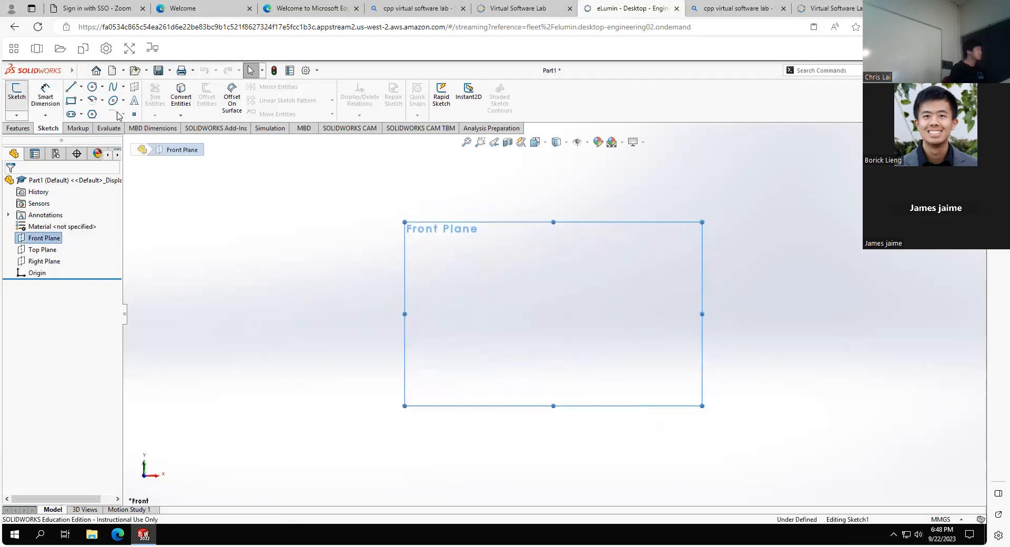
left_click(81, 100)
left_click(87, 126)
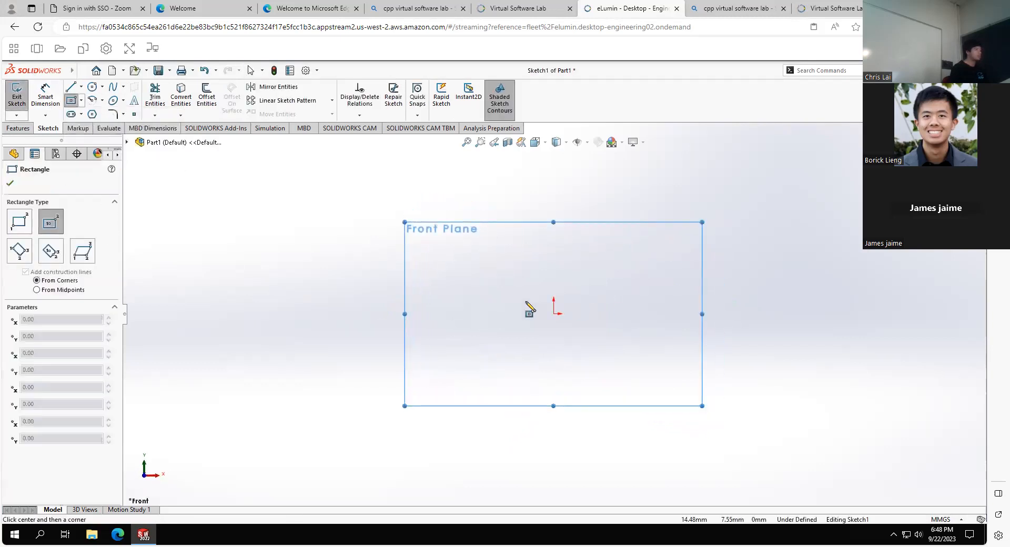
left_click(554, 314)
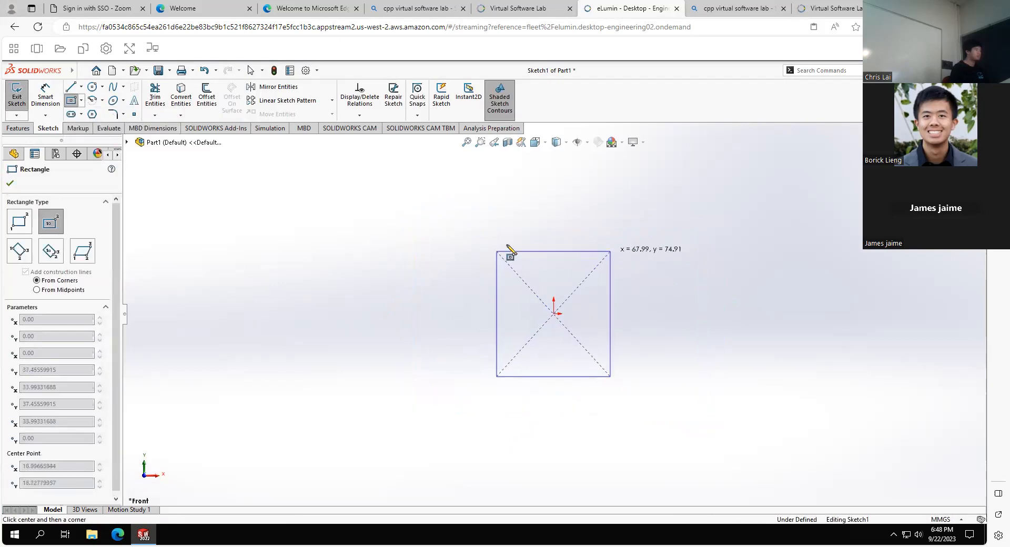
left_click(497, 251)
key("Escape")
Extrude the rectangle into a solid block with Extruded Boss/Base, keeping the default settings
left_click(18, 128)
left_click(22, 95)
left_click(10, 183)
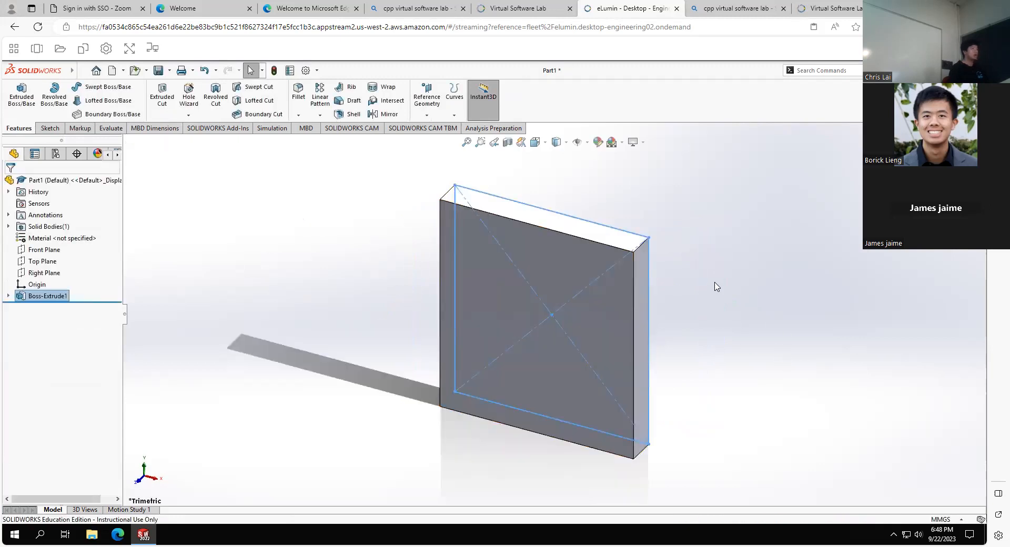
left_click(782, 281)
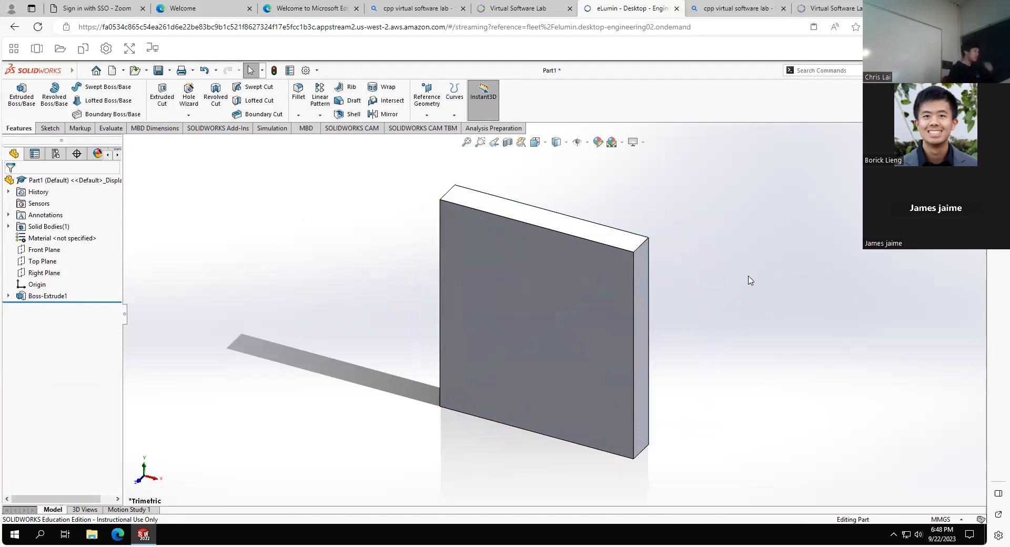
Examine the extruded block up close and from farther away, zooming about different points of the model
scroll(595, 304, "up", 3)
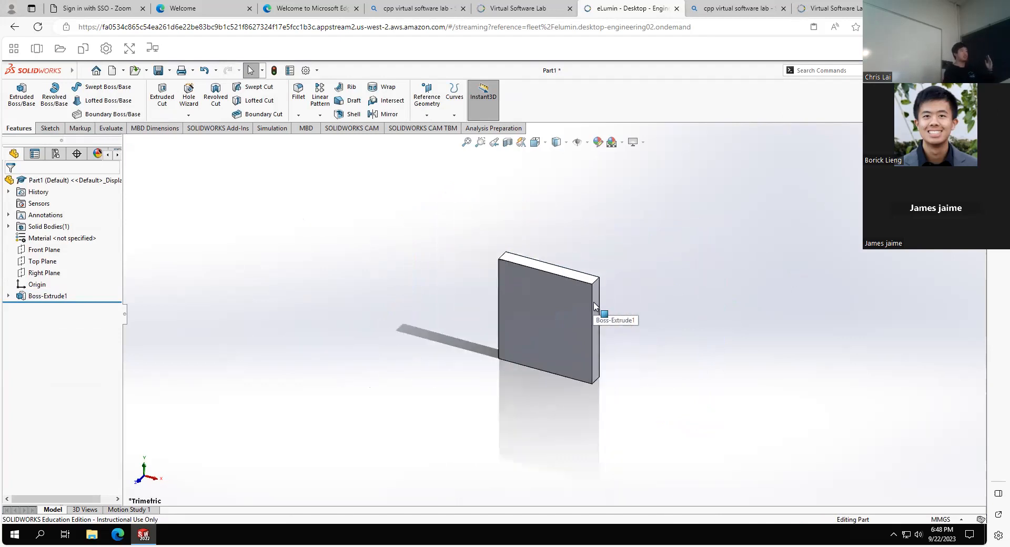
scroll(594, 304, "down", 4)
scroll(559, 316, "up", 2)
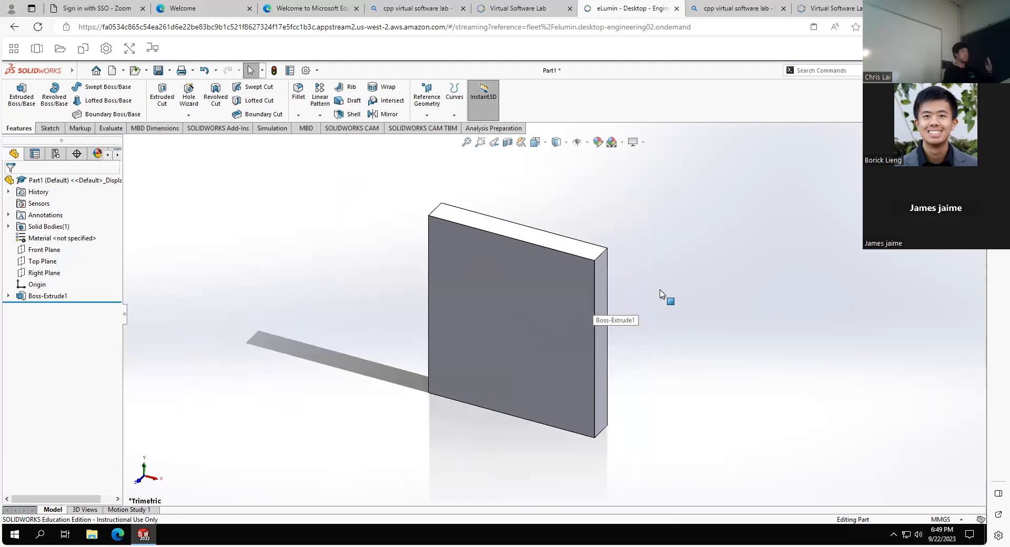
scroll(605, 286, "up", 3)
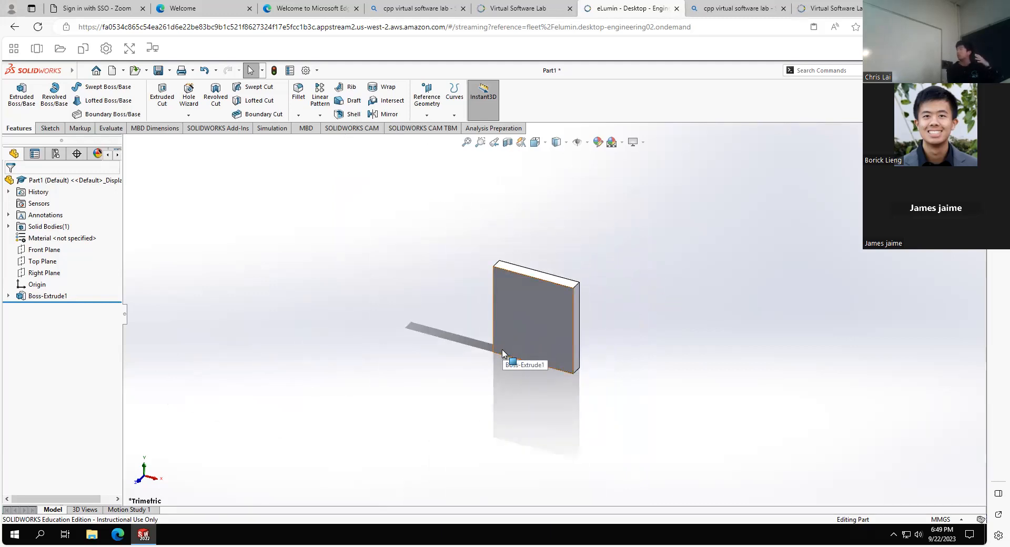
scroll(502, 354, "down", 5)
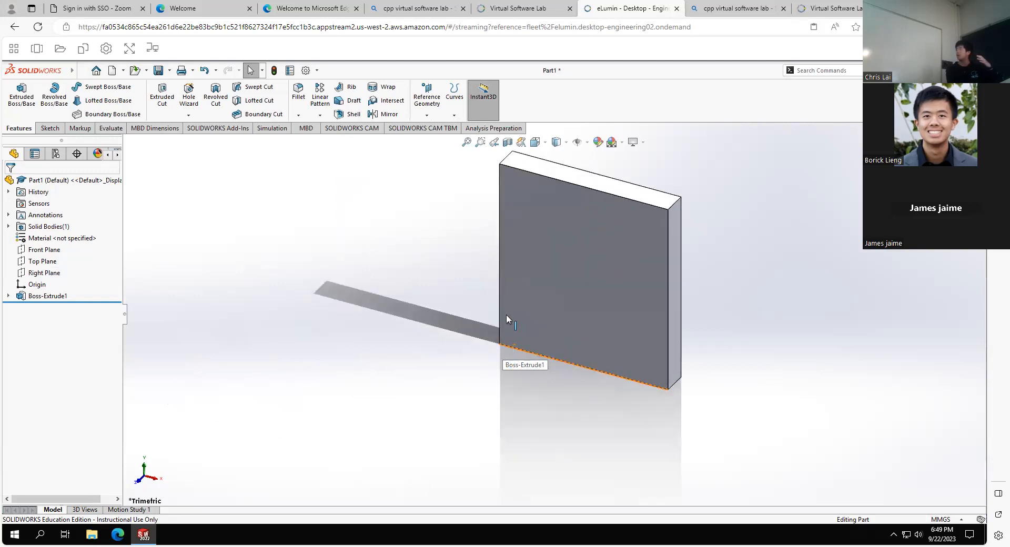
scroll(514, 353, "up", 5)
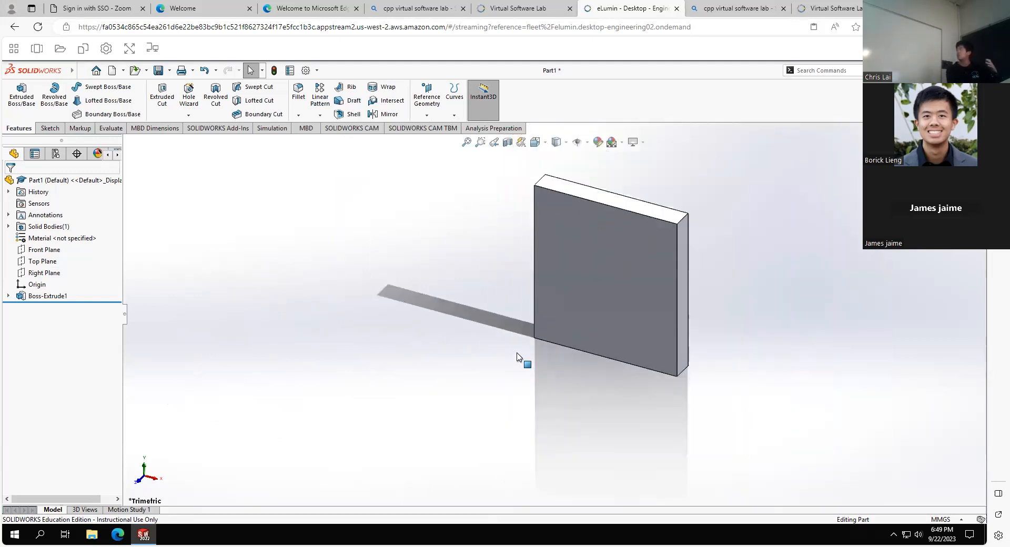
scroll(664, 234, "down", 5)
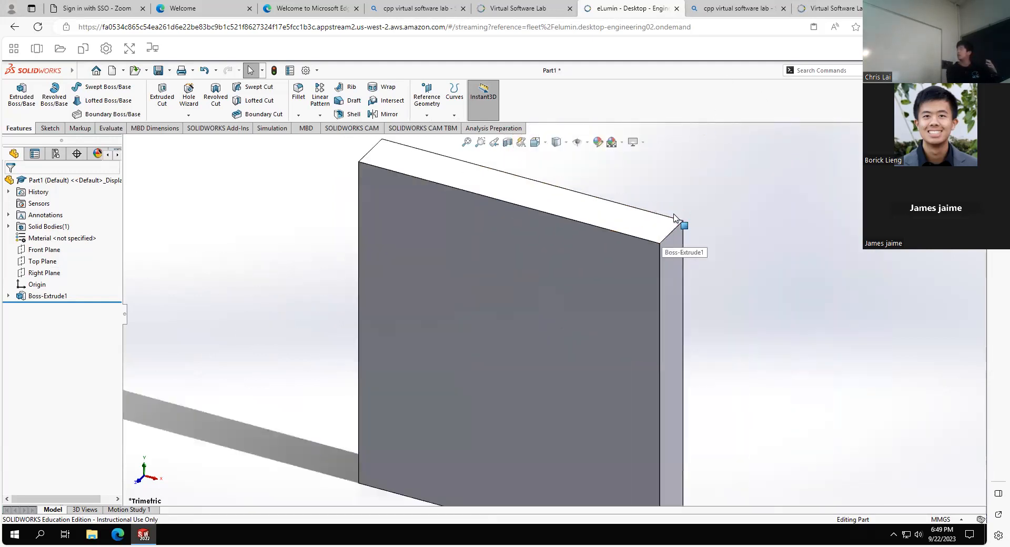
scroll(611, 284, "up", 5)
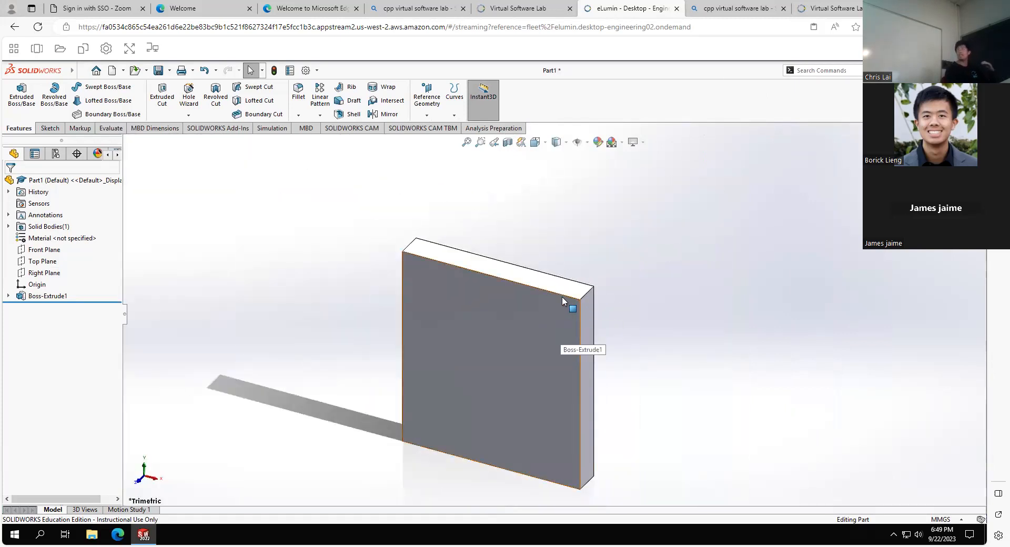
View the block from a freely rotated angle and in standard orientations, including Front, Top and Isometric
middle_click_drag(551, 332, 576, 233)
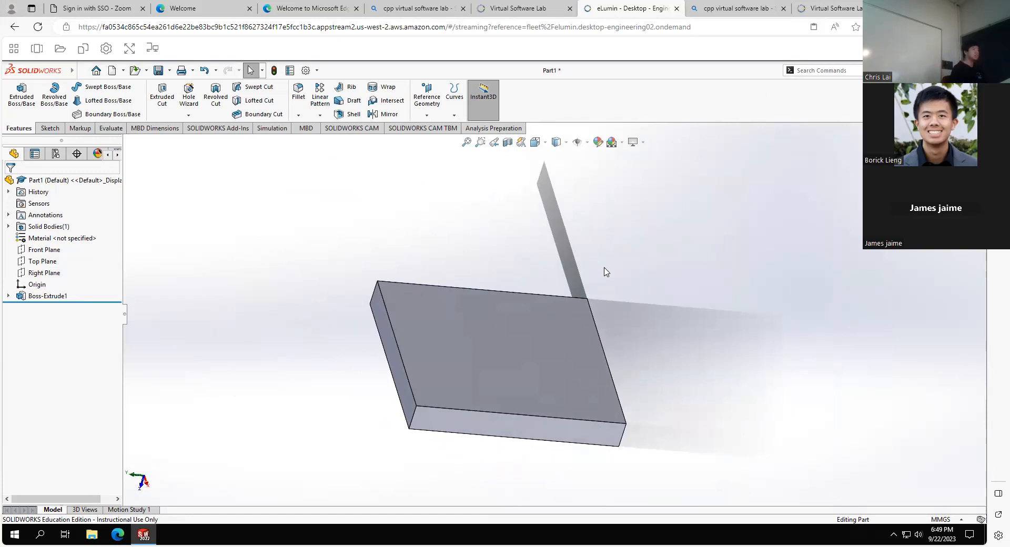
key("space")
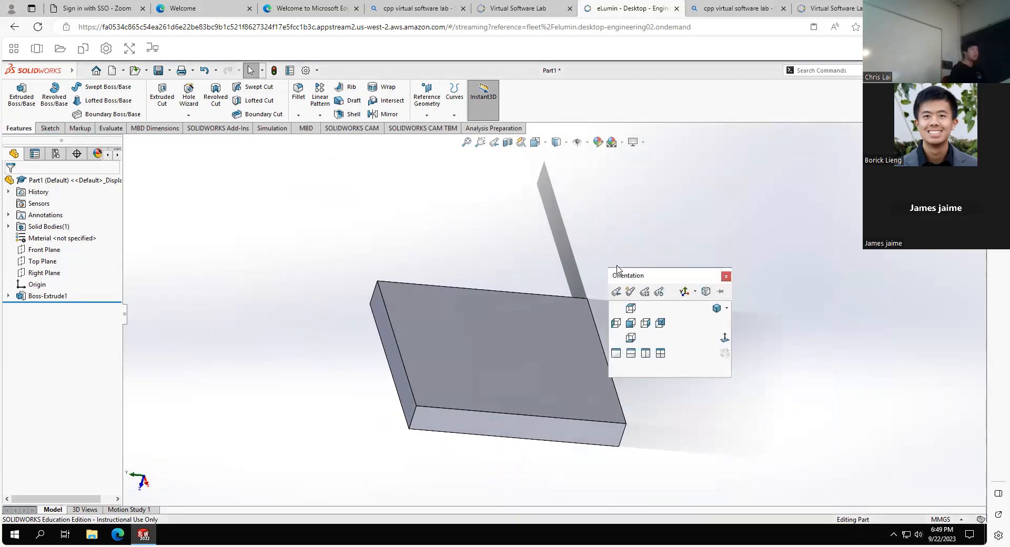
left_click(631, 324)
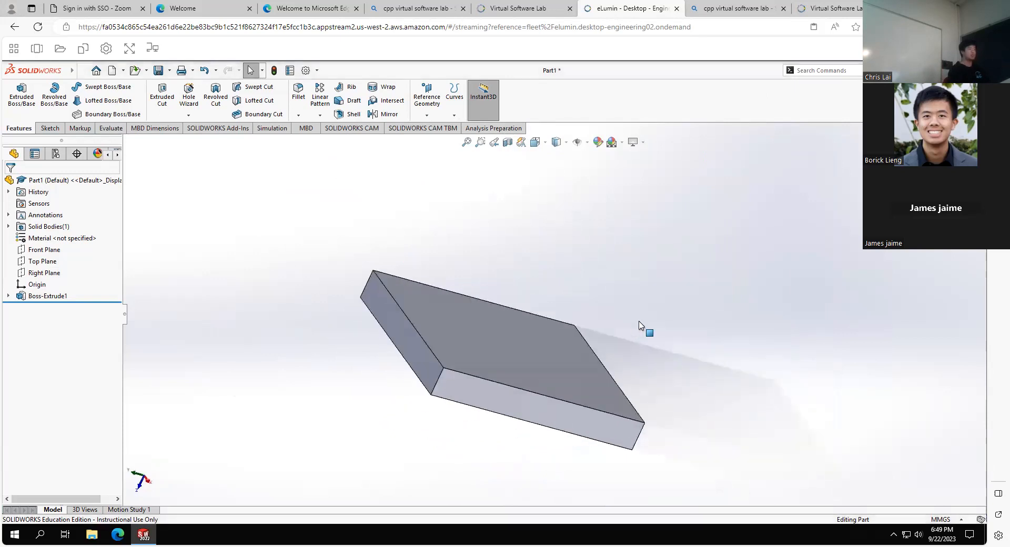
key("space")
left_click(697, 319)
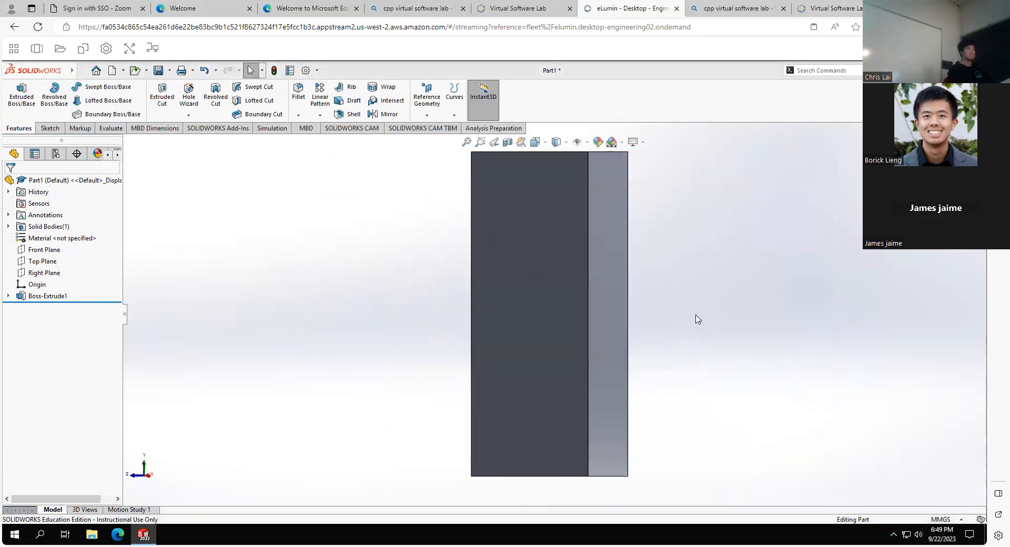
key("space")
left_click(634, 290)
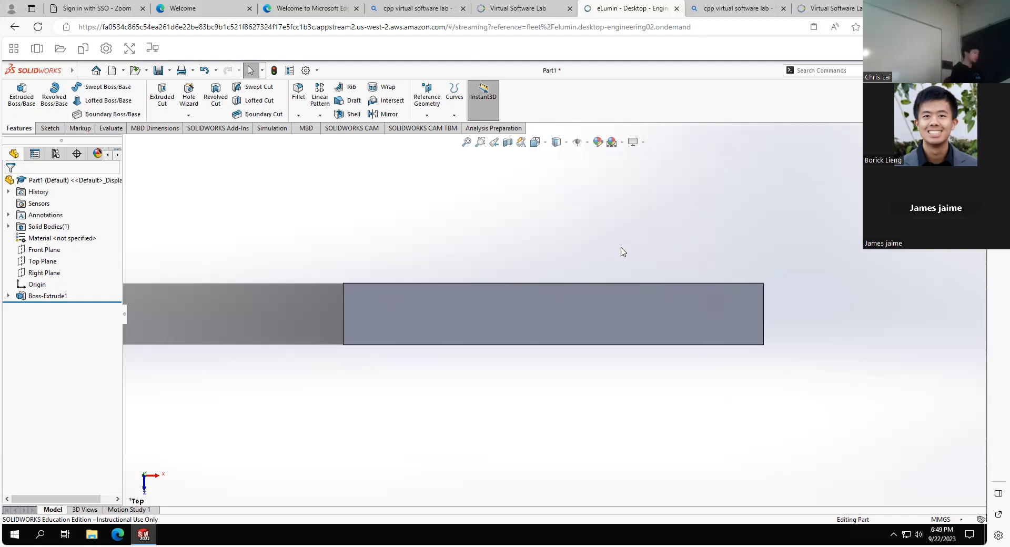
key("ctrl+7")
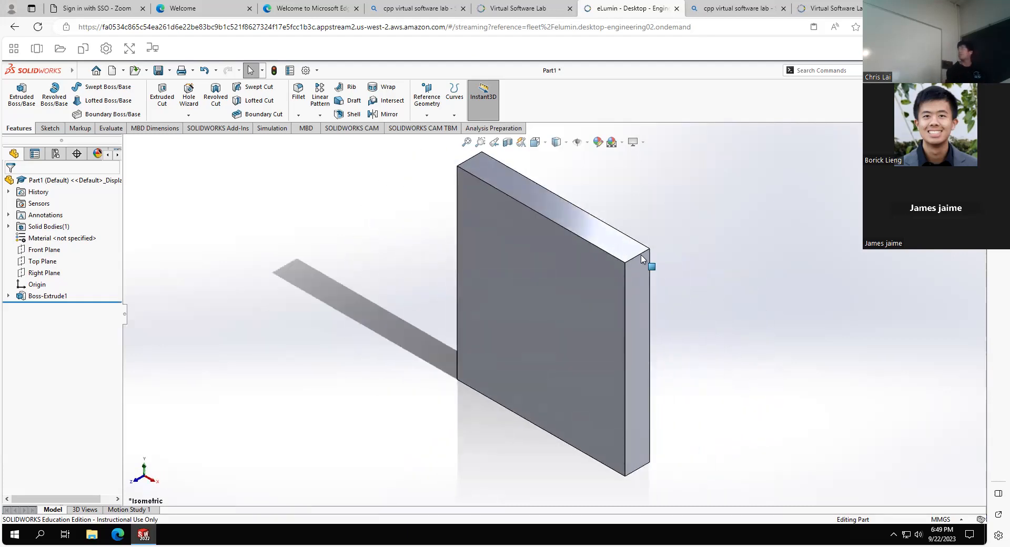
scroll(568, 263, "down", 3)
scroll(566, 260, "up", 4)
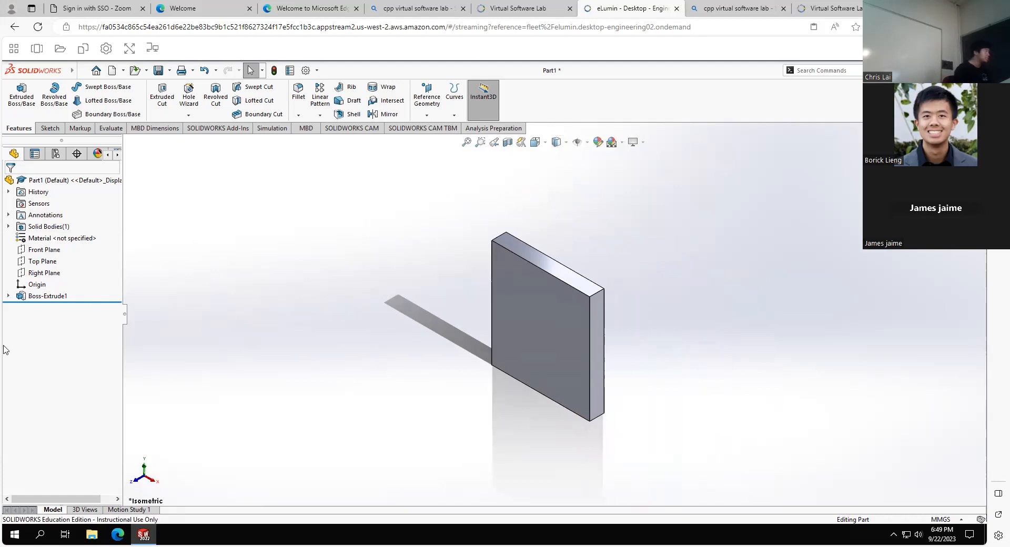
Delete the block's extrude feature while keeping its sketch
right_click(42, 296)
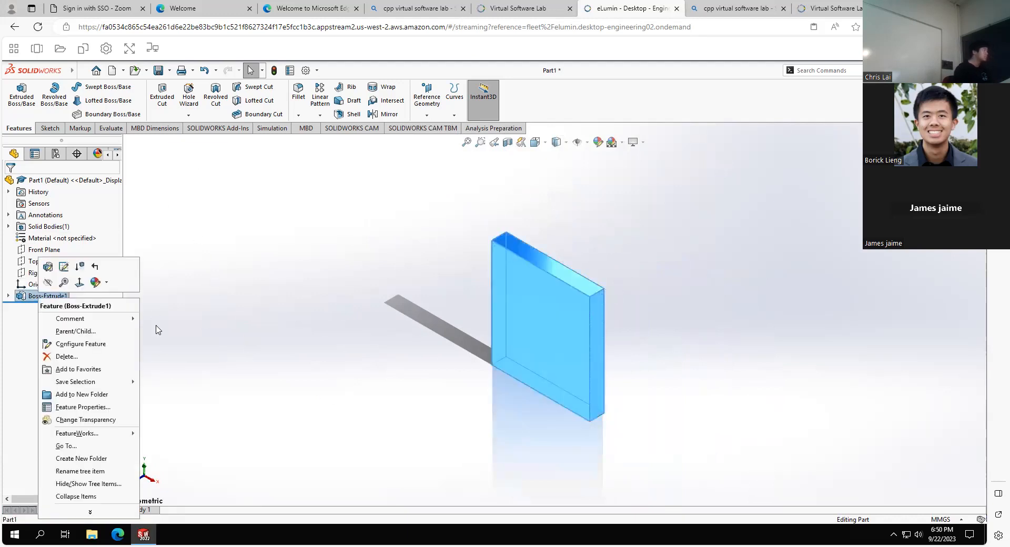
left_click(66, 357)
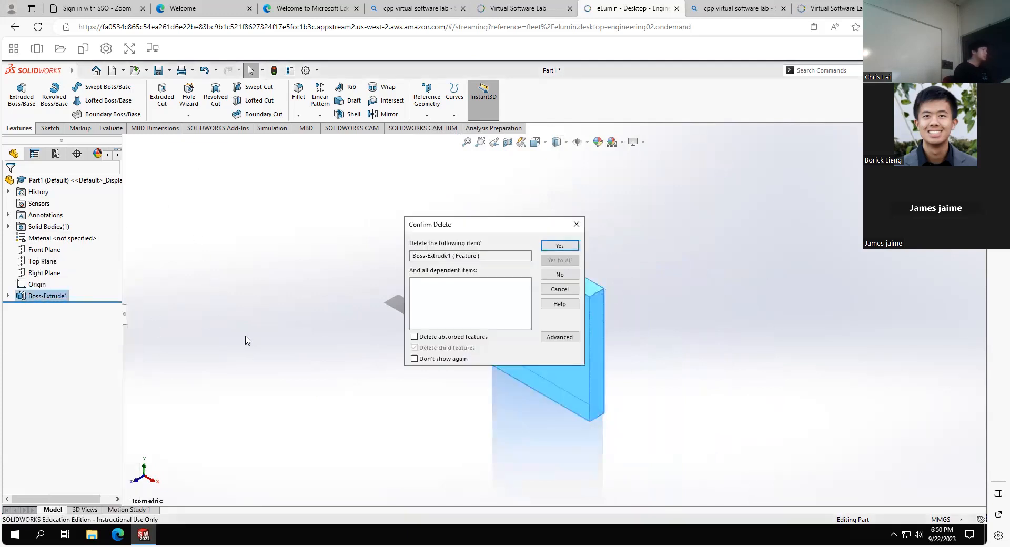
left_click(560, 246)
Delete the remaining rectangle sketch from the part
left_click(44, 286)
left_click(44, 285)
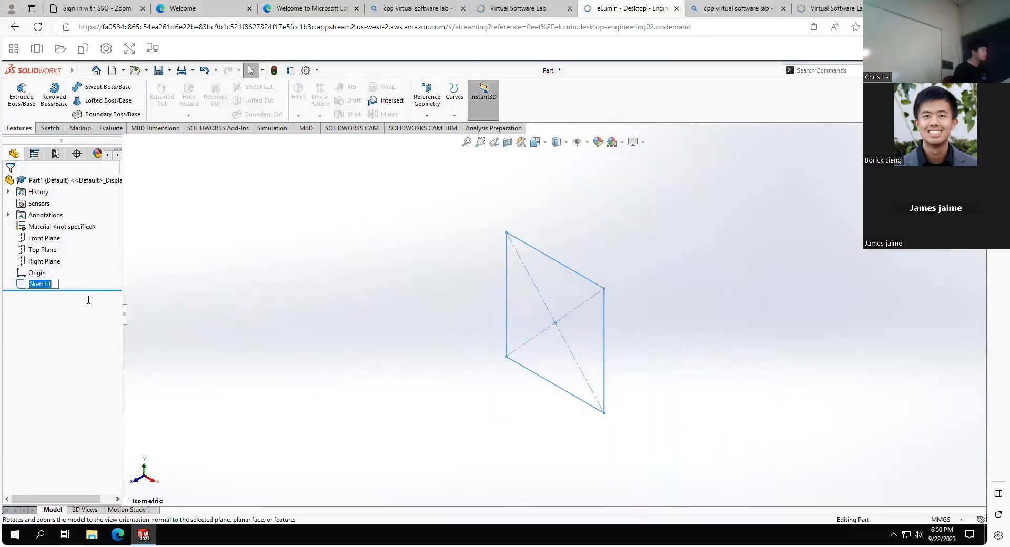
right_click(37, 286)
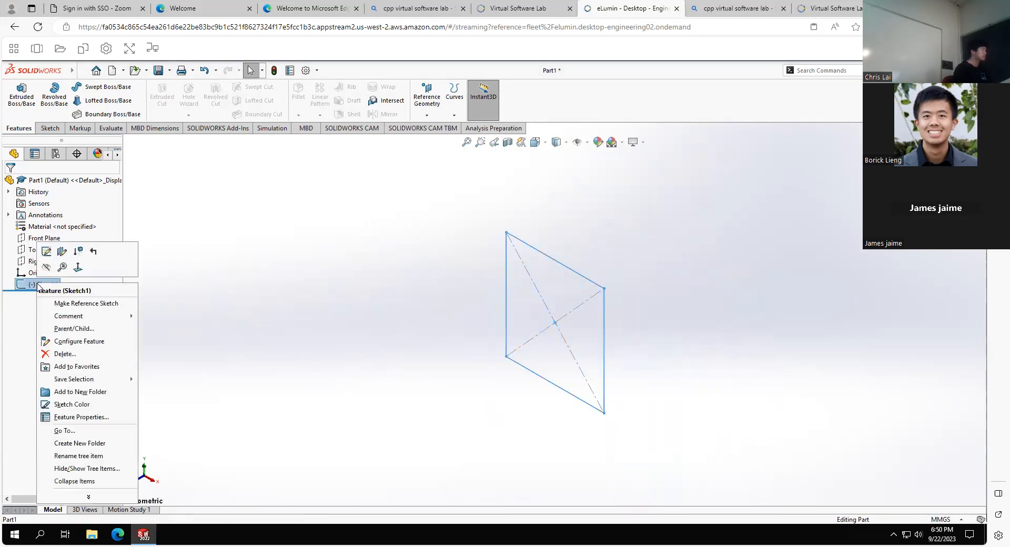
left_click(65, 354)
left_click(543, 248)
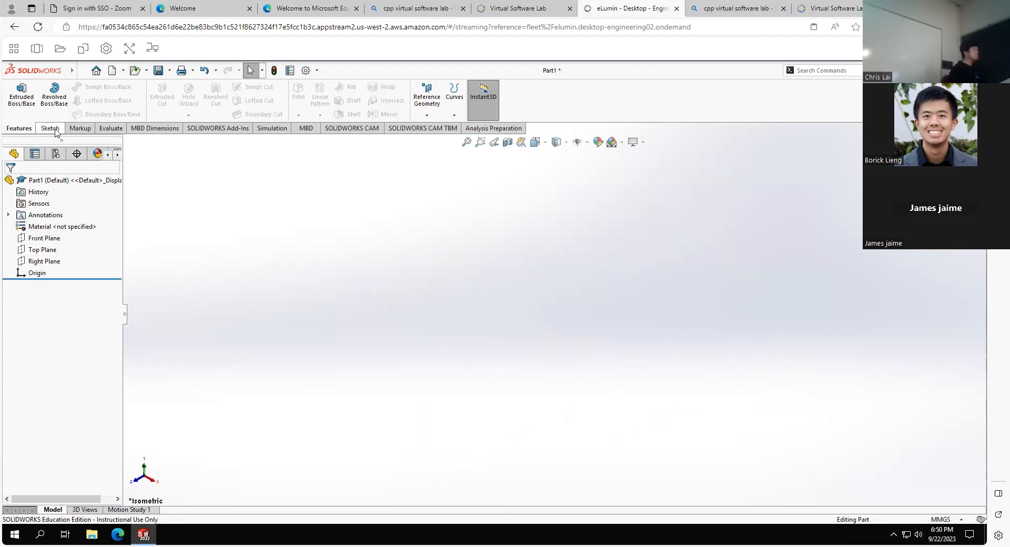
Start a new sketch on the Top Plane
left_click(50, 129)
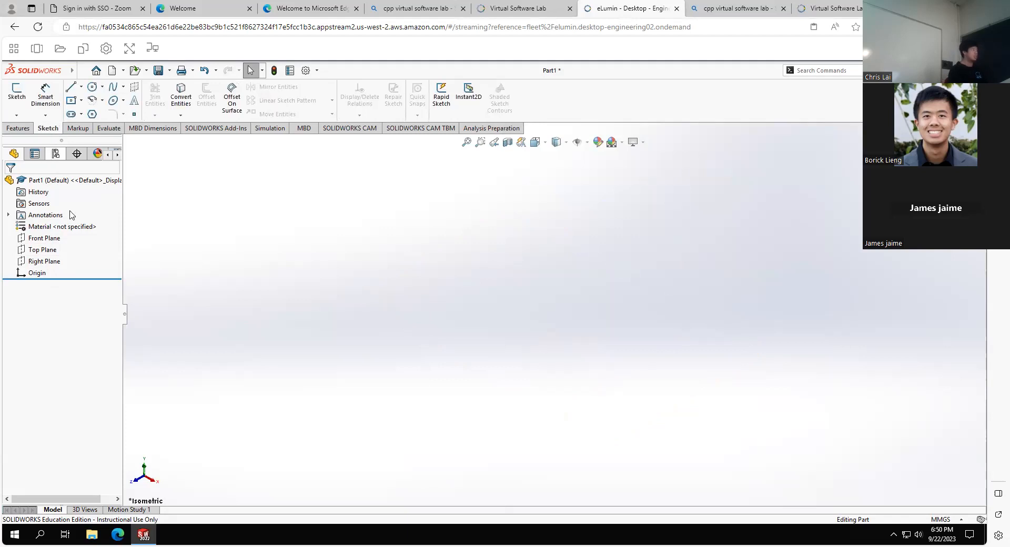
left_click(44, 252)
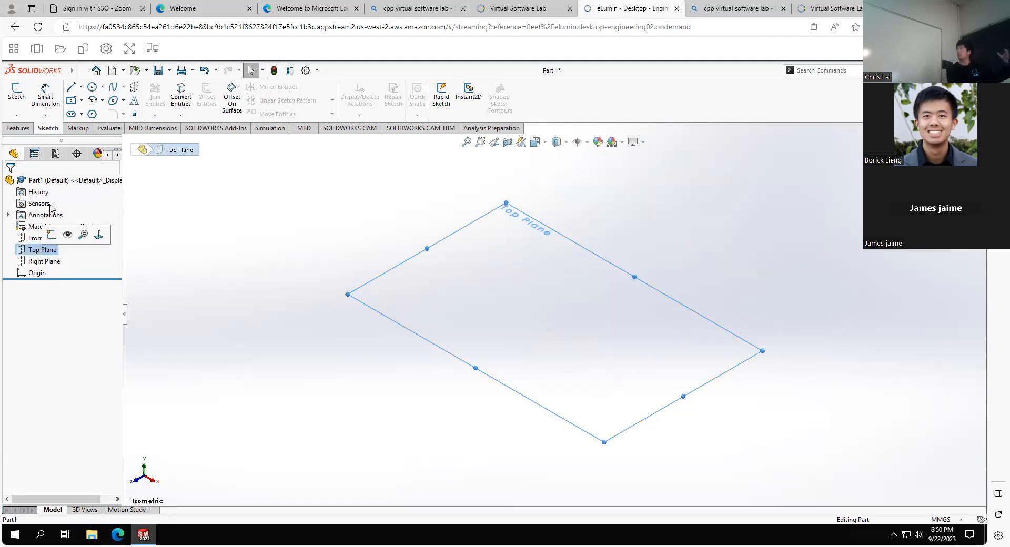
left_click(17, 95)
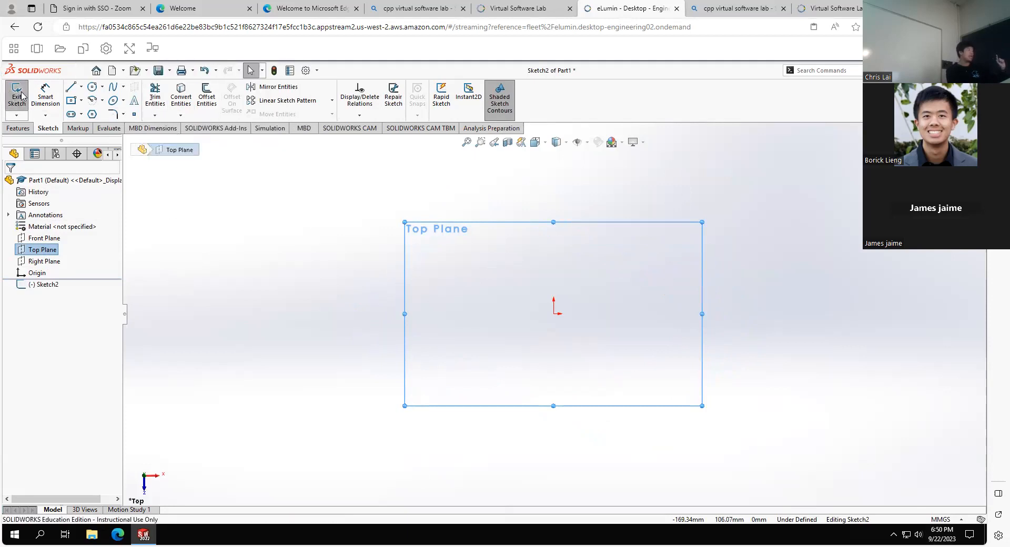
mouse_move(9, 74)
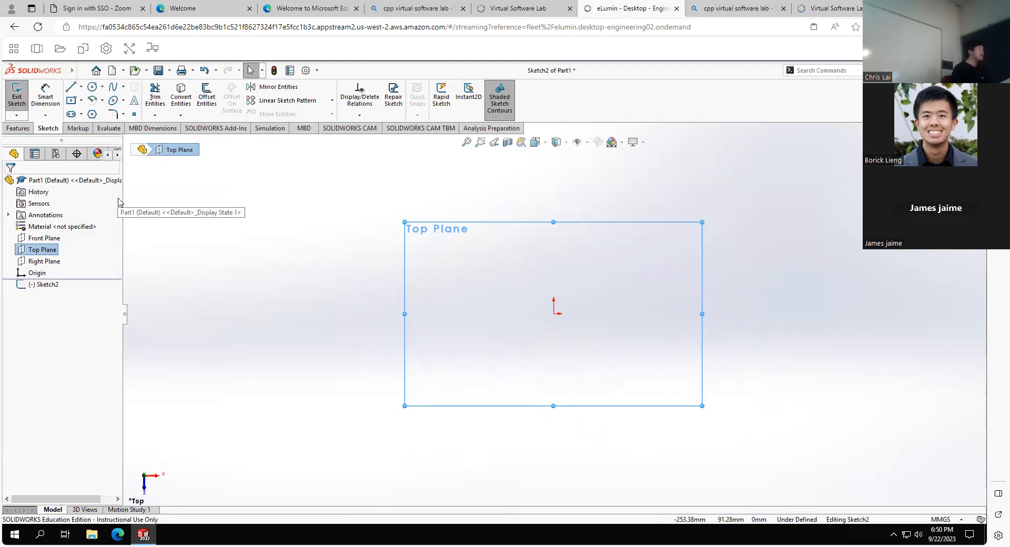
Sketch a center rectangle about 207 mm wide and 117 mm high, centred on the origin
left_click(81, 101)
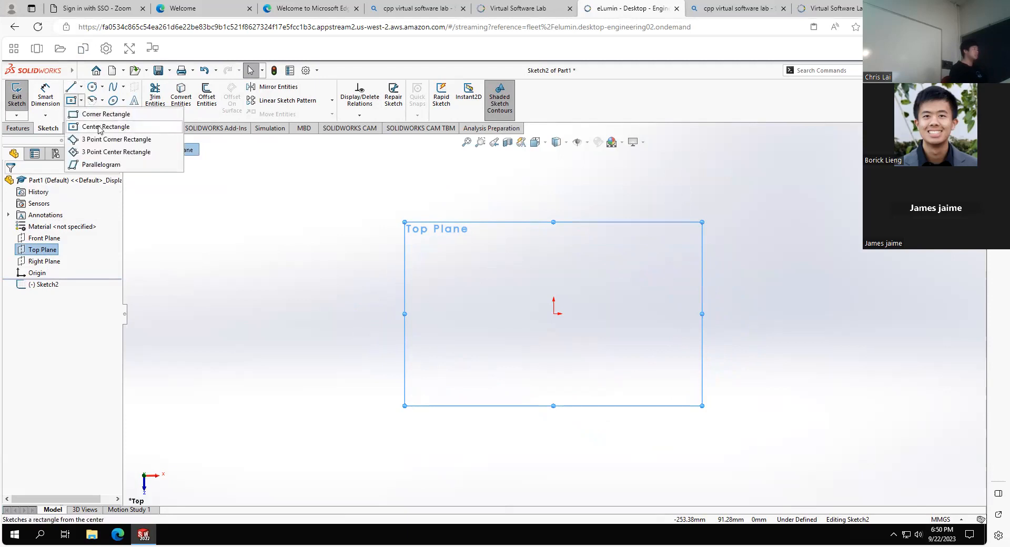
left_click(111, 128)
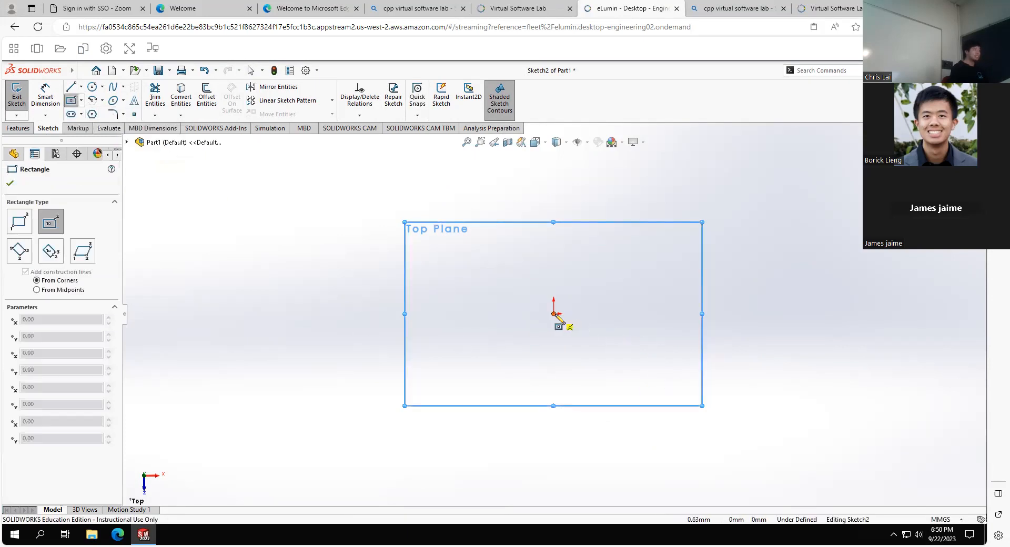
left_click(558, 315)
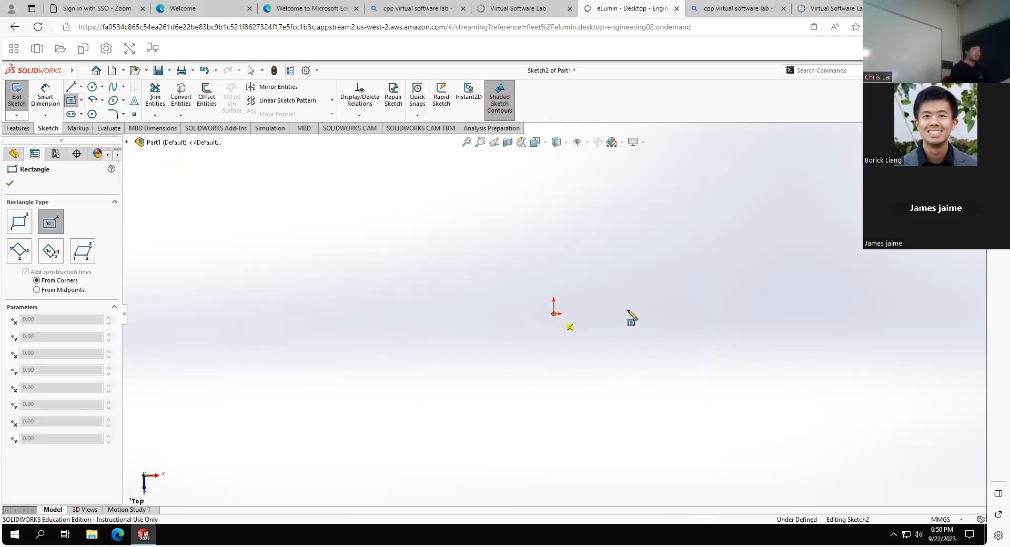
left_click(727, 216)
key("Escape")
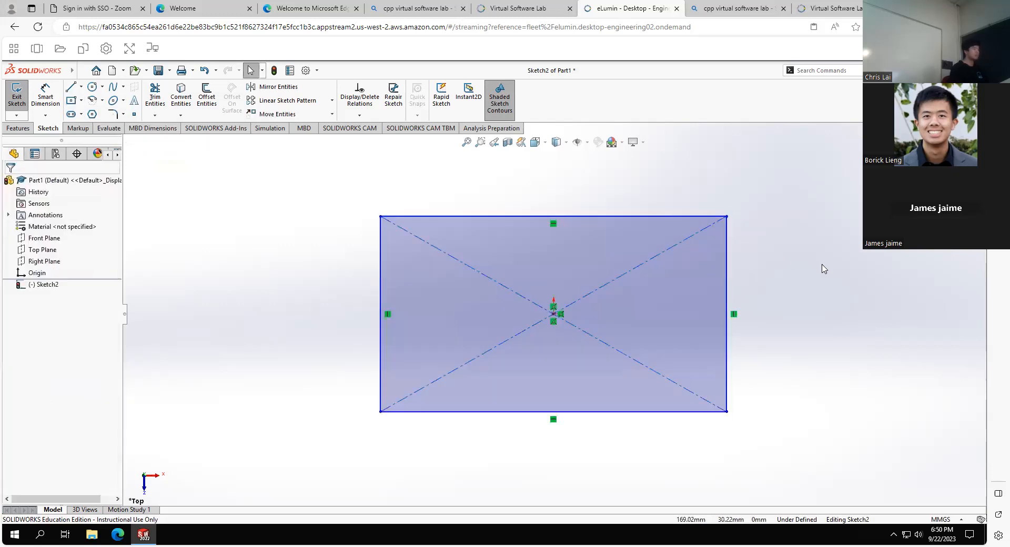
Try dimensioning the rectangle's upper edge to 150 mm with Smart Dimension, and undo that dimension
scroll(512, 177, "up", 2)
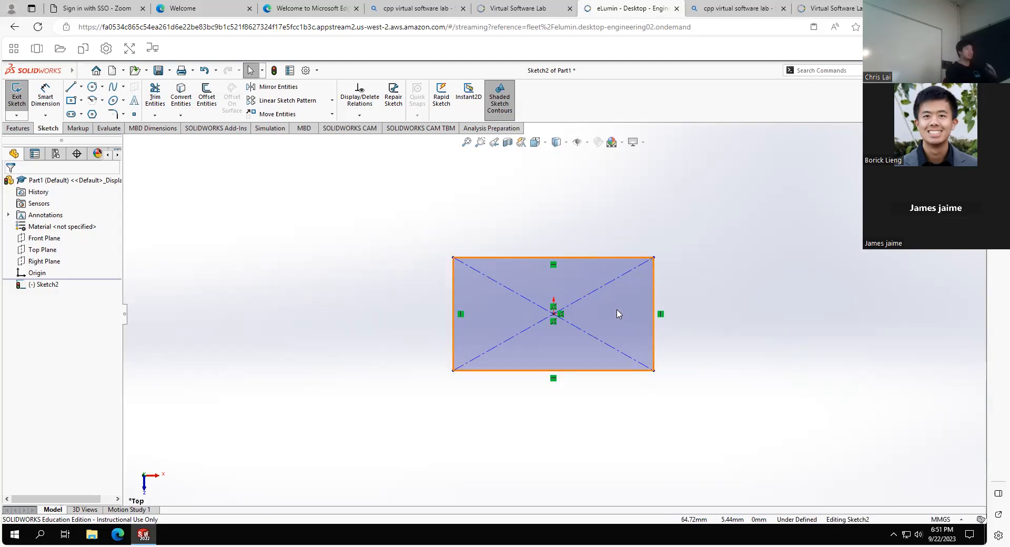
left_click(46, 96)
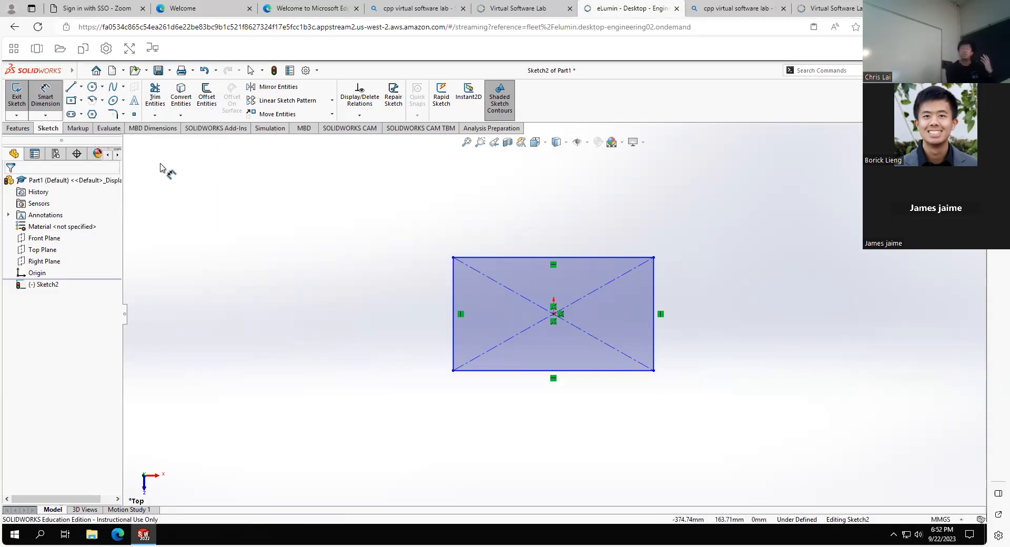
left_click(44, 96)
left_click(45, 97)
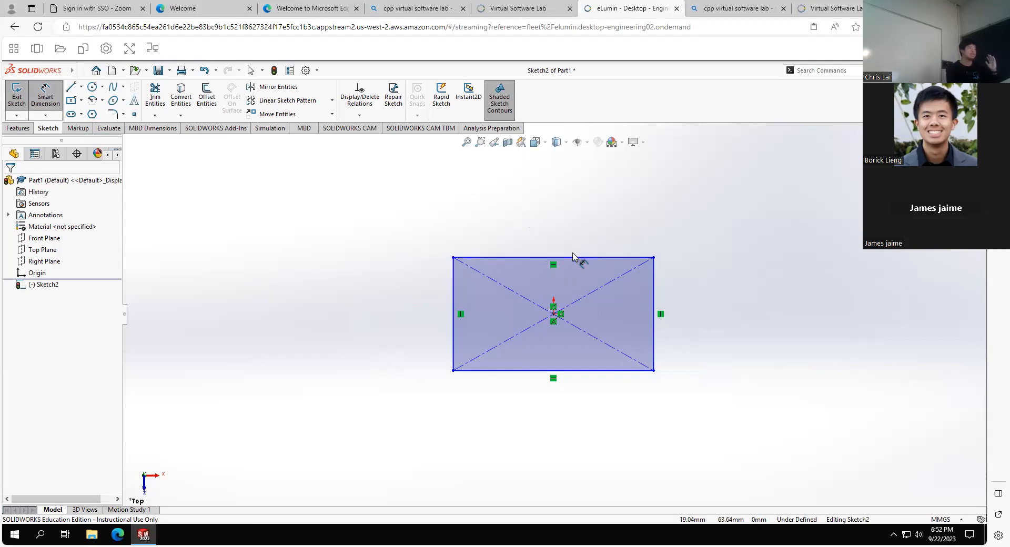
left_click(553, 198)
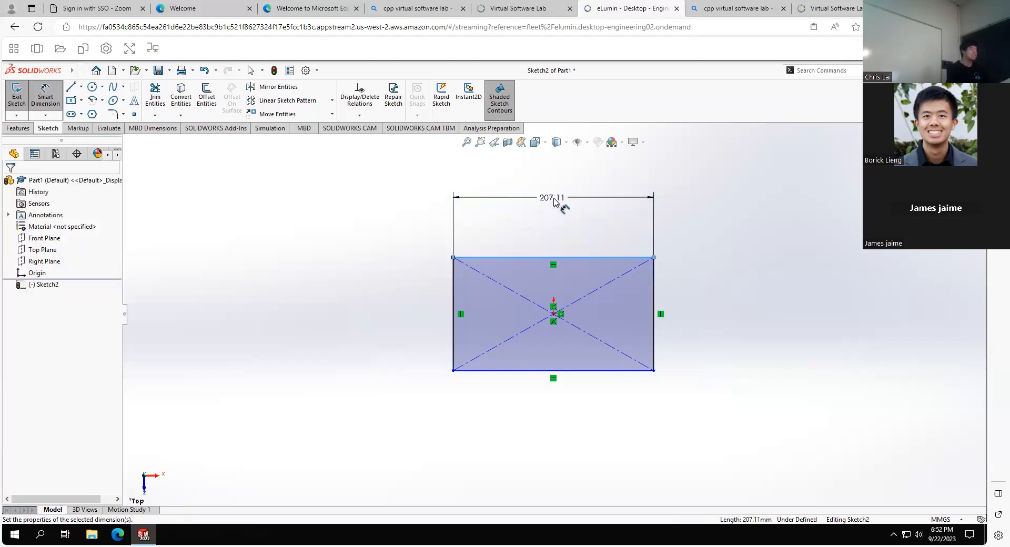
type("150")
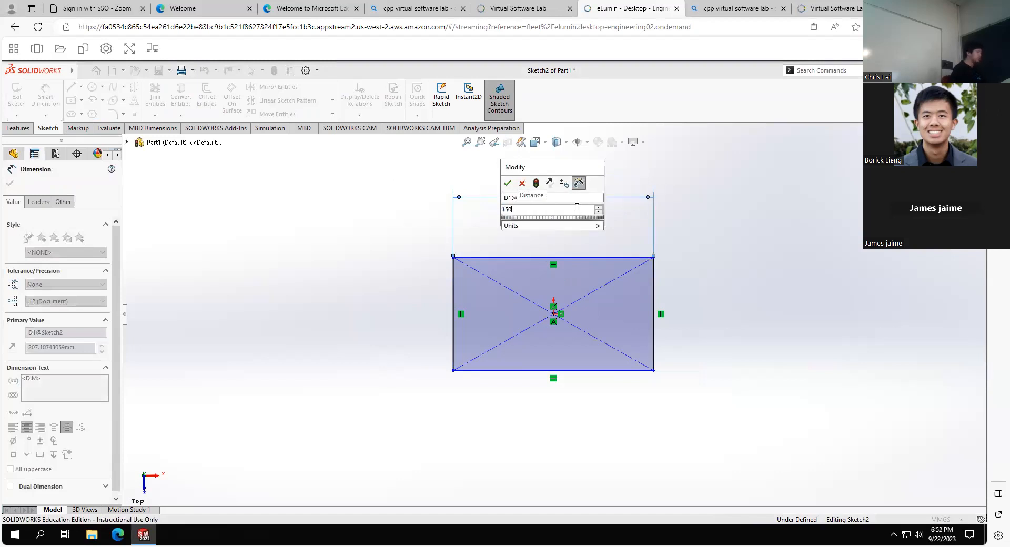
type("mm")
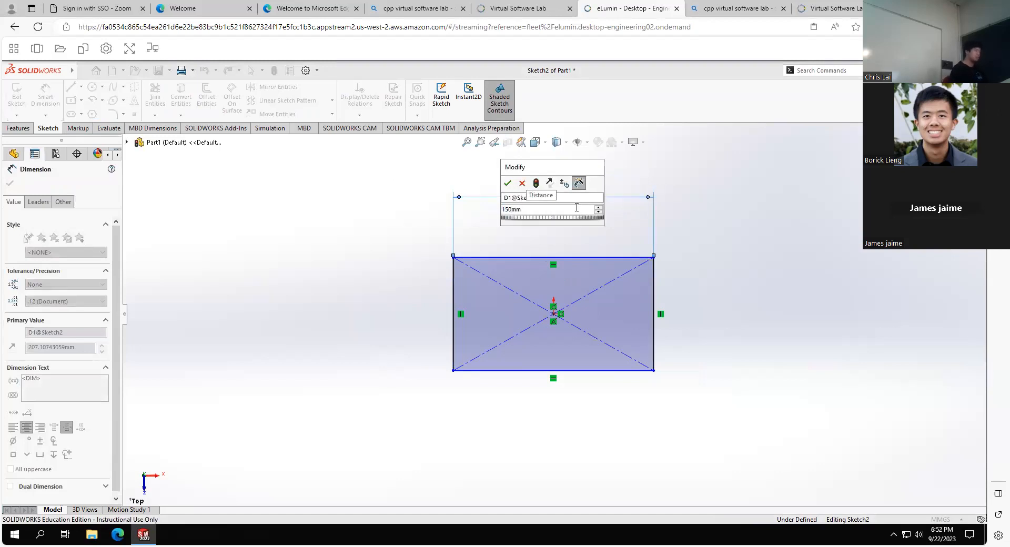
key("Return")
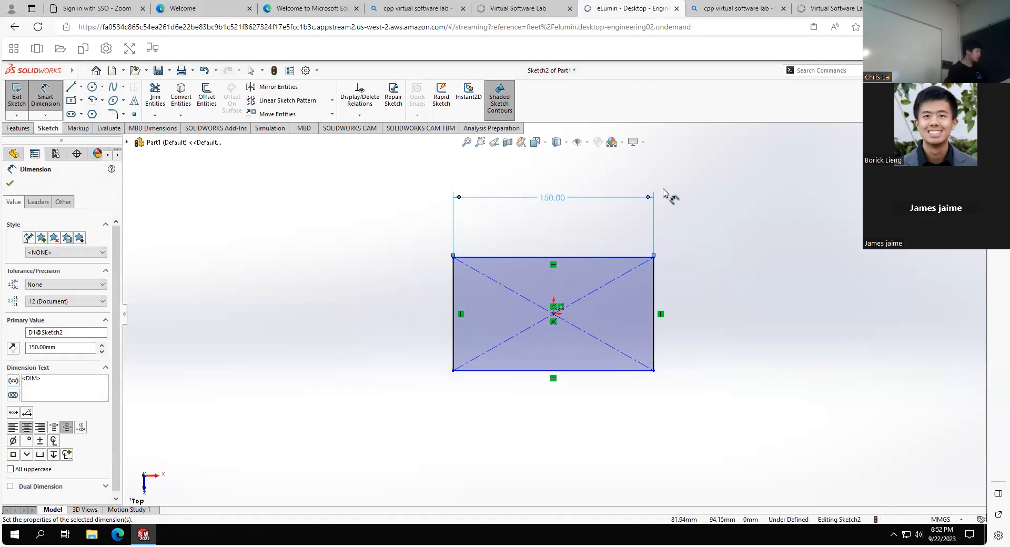
key("ctrl+z")
key("ctrl+z")
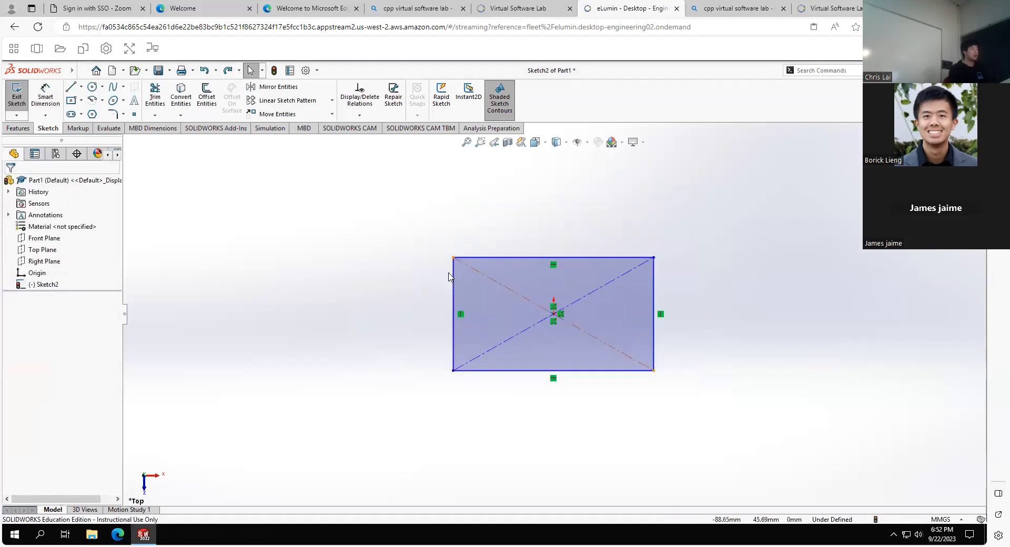
Set the distance between the rectangle's two vertical sides to 150 mm with Smart Dimension
left_click(45, 95)
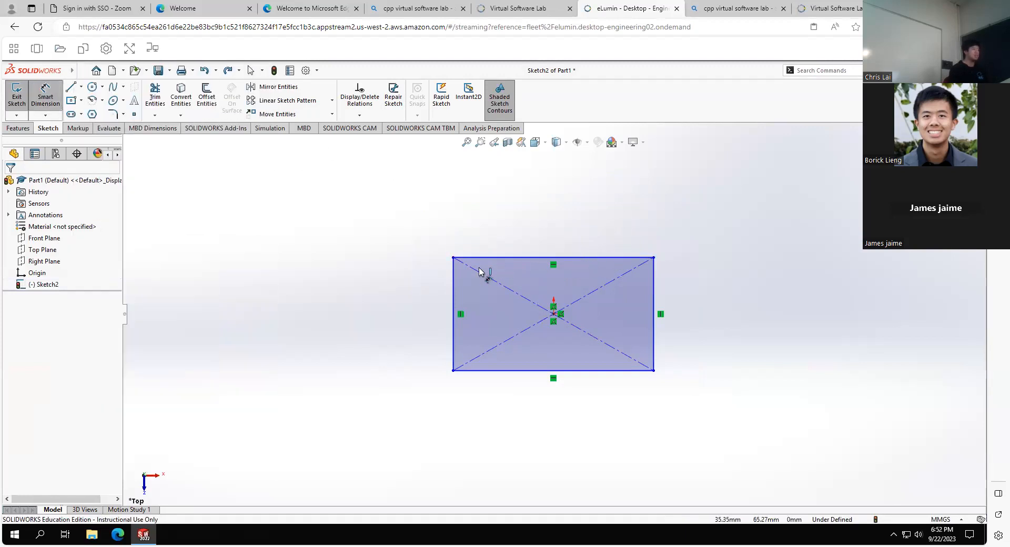
left_click(453, 279)
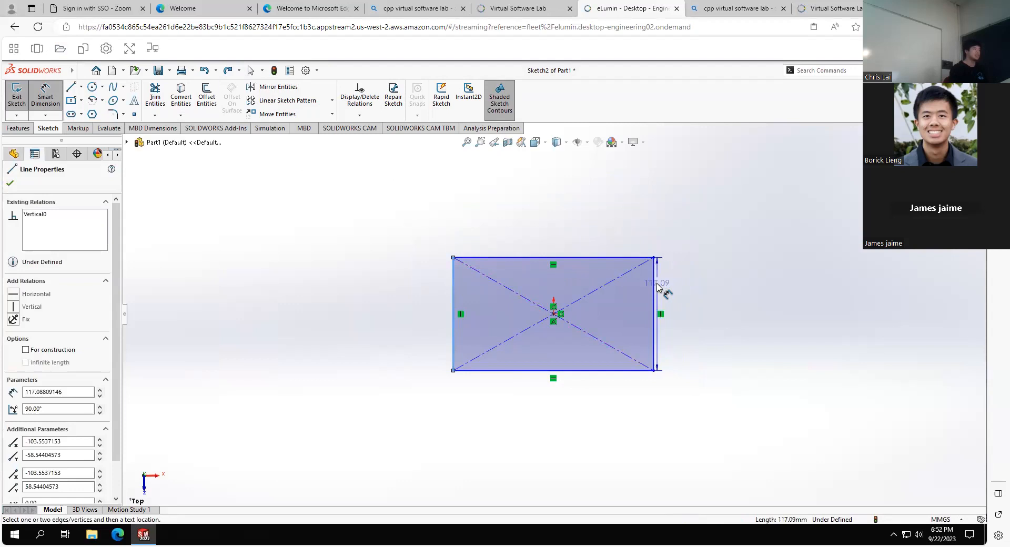
left_click(655, 286)
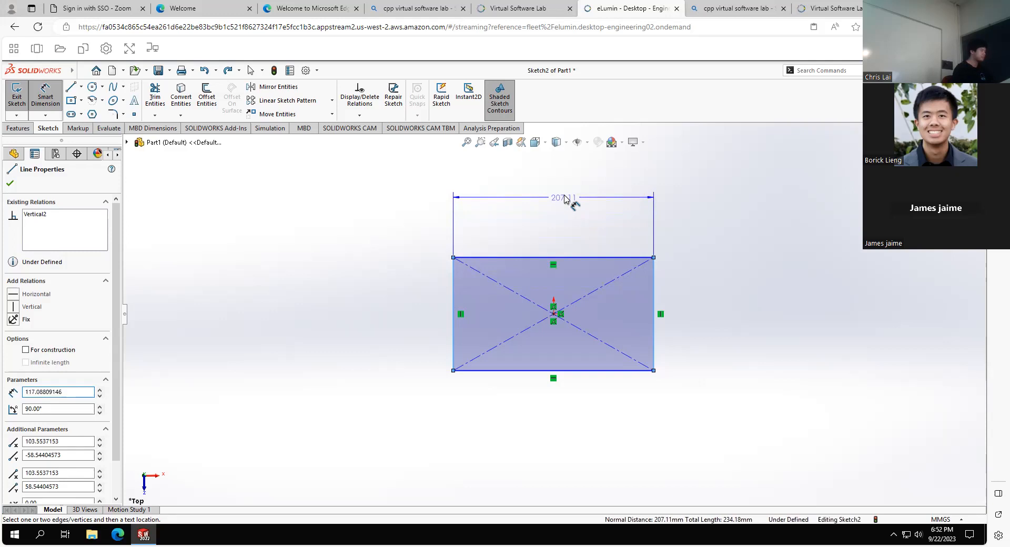
left_click(571, 202)
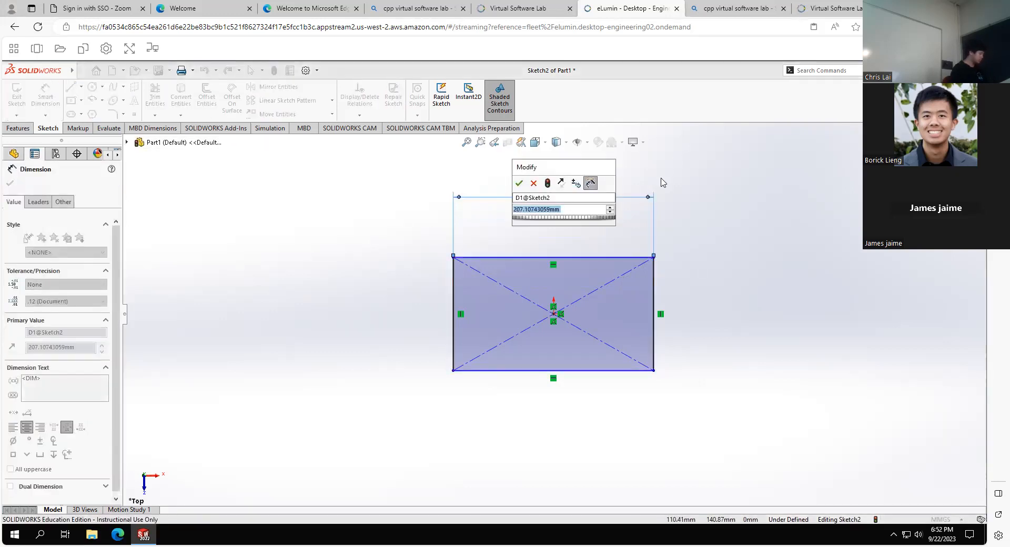
type("150")
key("Return")
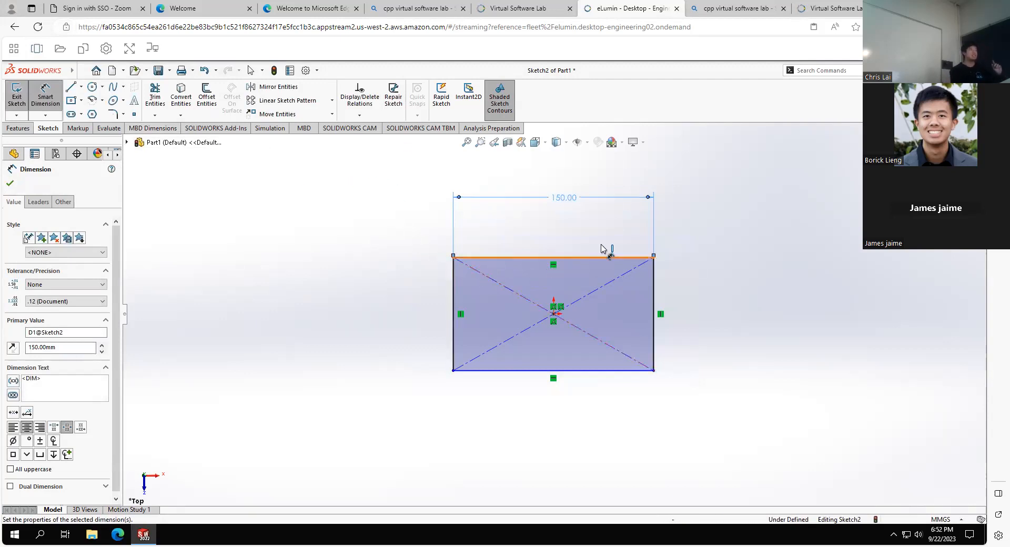
key("Escape")
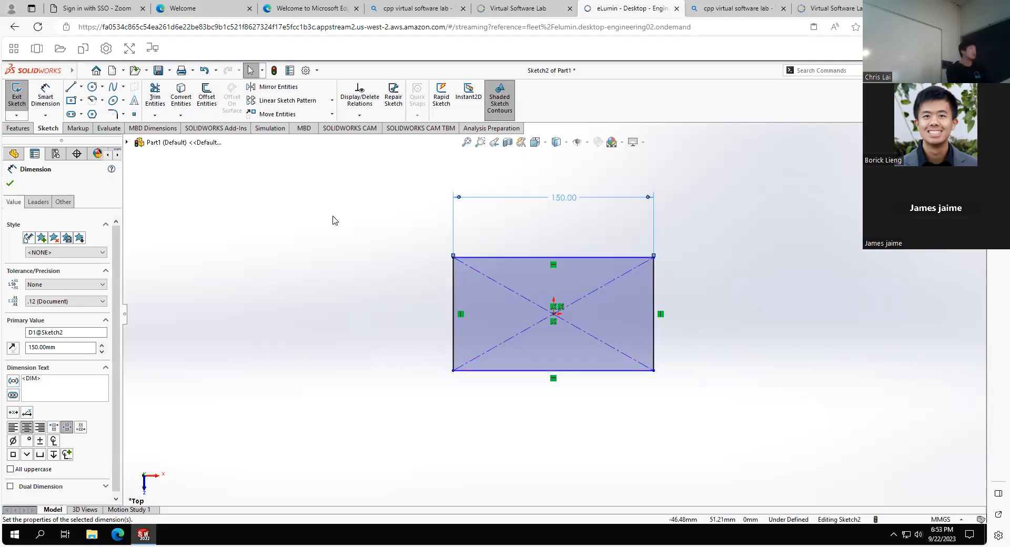
Sketch a second, smaller center rectangle to the upper left of the dimensioned rectangle
left_click(71, 100)
left_click(217, 224)
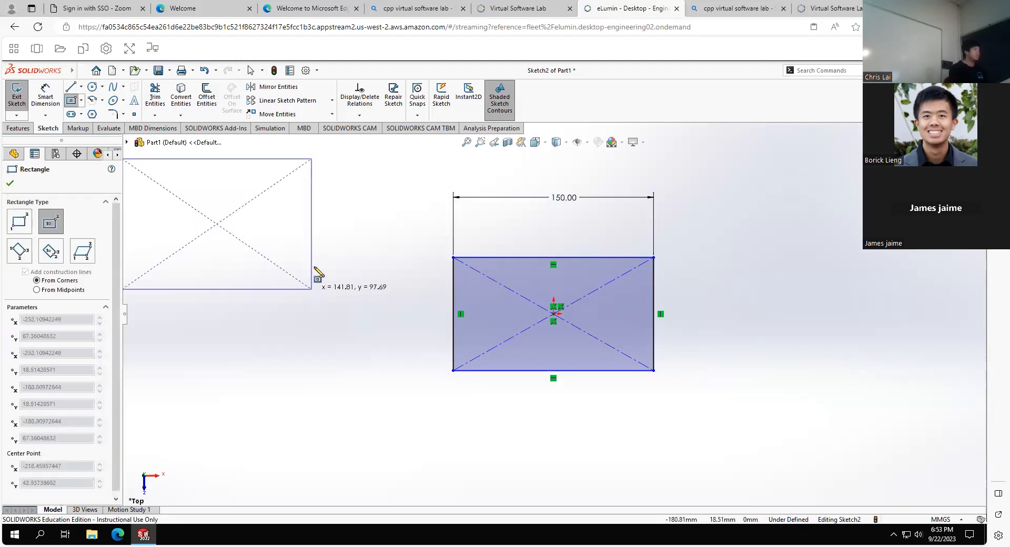
left_click(290, 253)
key("Escape")
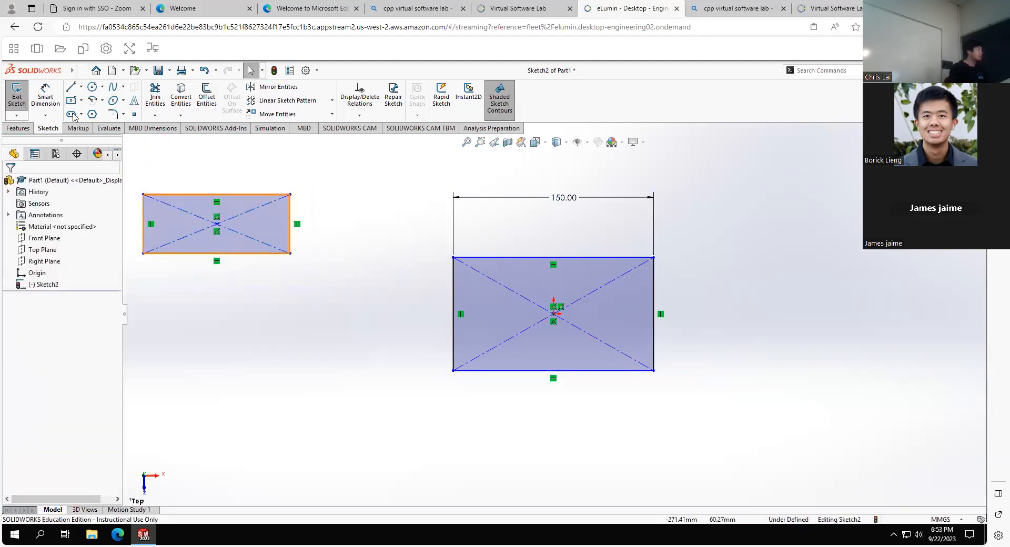
Below the small rectangle, sketch three connected lines forming an open triangle, starting with a vertical line about 41 mm long
key("l")
left_click(228, 355)
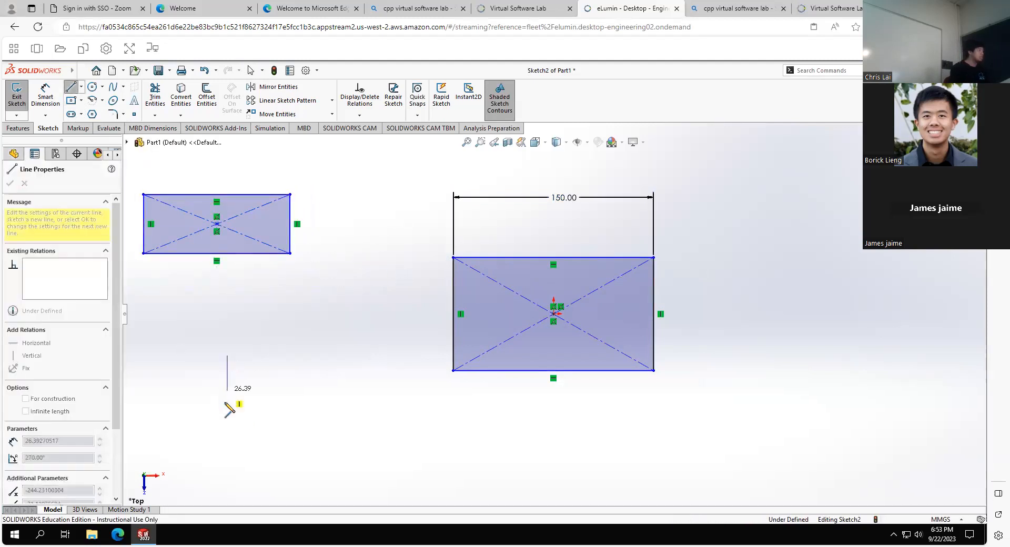
left_click(227, 410)
left_click(275, 410)
left_click(235, 358)
key("Escape")
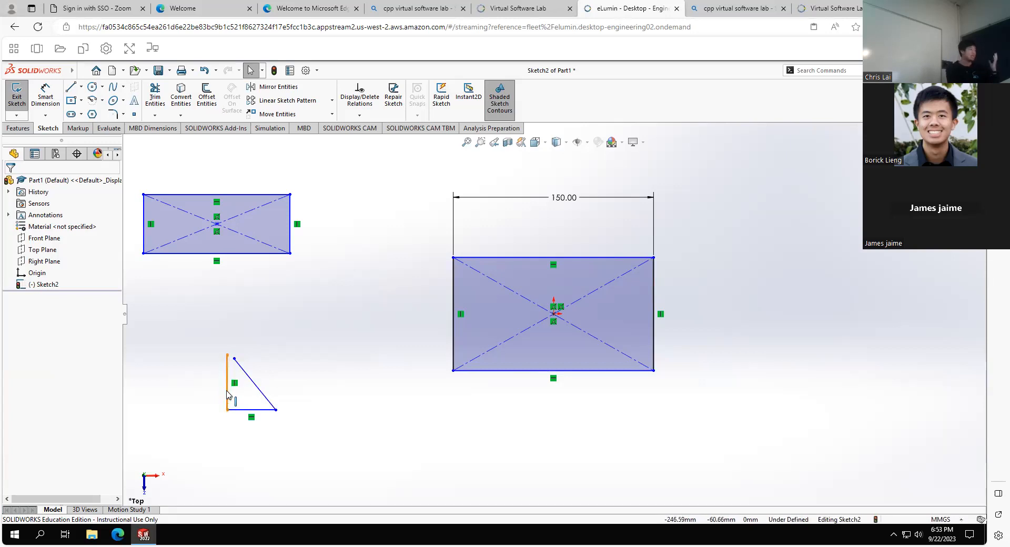
Shift the open triangle's vertical line outward, and move the undimensioned small rectangle around the sketch
mouse_move(211, 392)
left_mouse_down()
mouse_move(203, 408)
mouse_move(220, 411)
mouse_move(204, 405)
left_mouse_up()
left_click(346, 274)
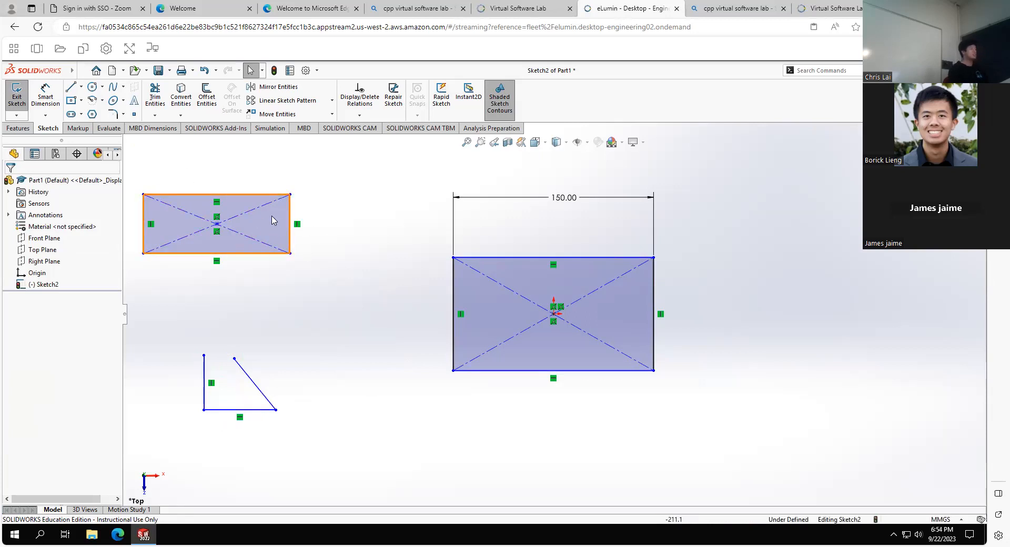
left_click_drag(274, 220, 330, 231)
left_click(388, 232)
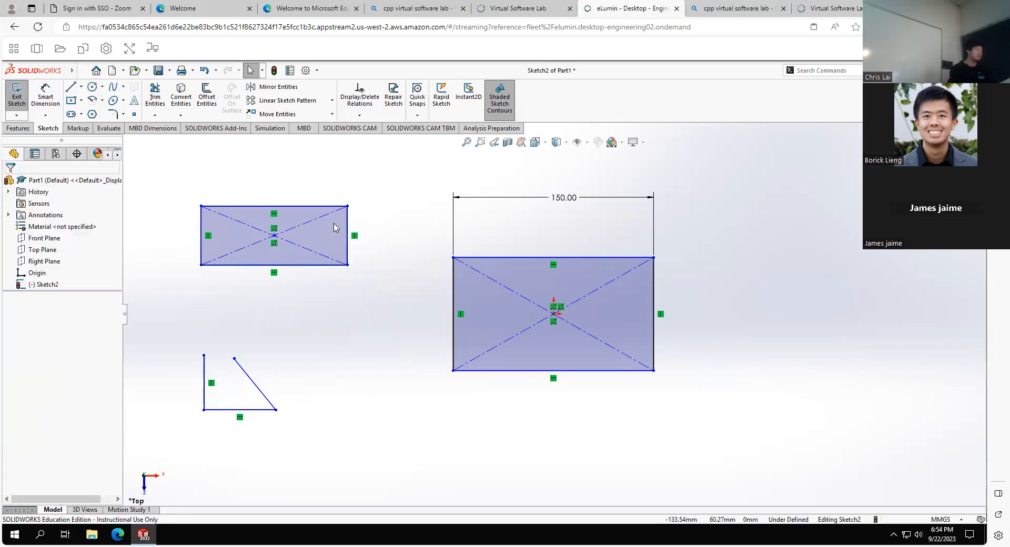
mouse_move(297, 220)
left_mouse_down()
mouse_move(421, 286)
mouse_move(391, 299)
mouse_move(297, 152)
mouse_move(257, 182)
mouse_move(265, 203)
left_mouse_up()
left_click(369, 315)
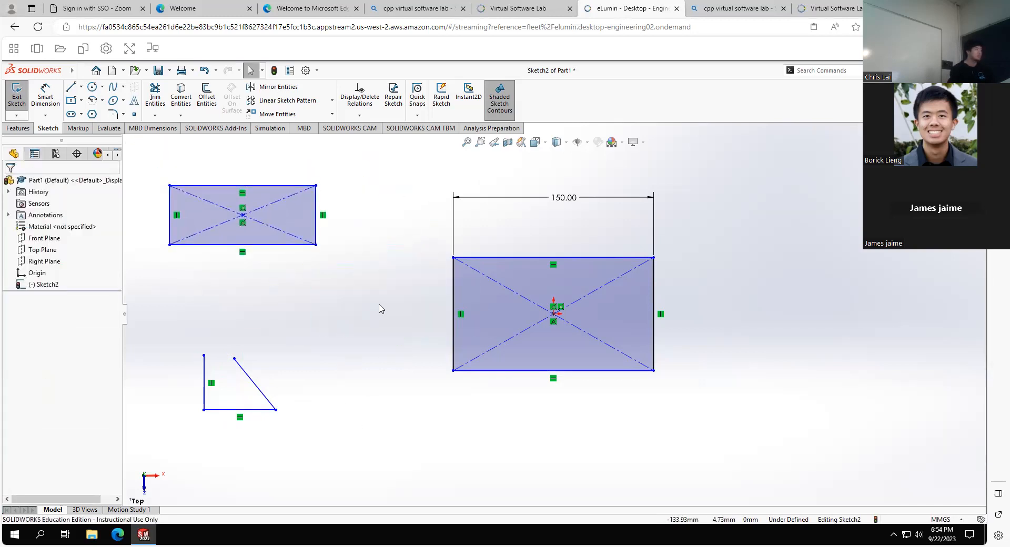
Delete the small rectangle's four edges and both of its diagonal construction lines
left_click(303, 215)
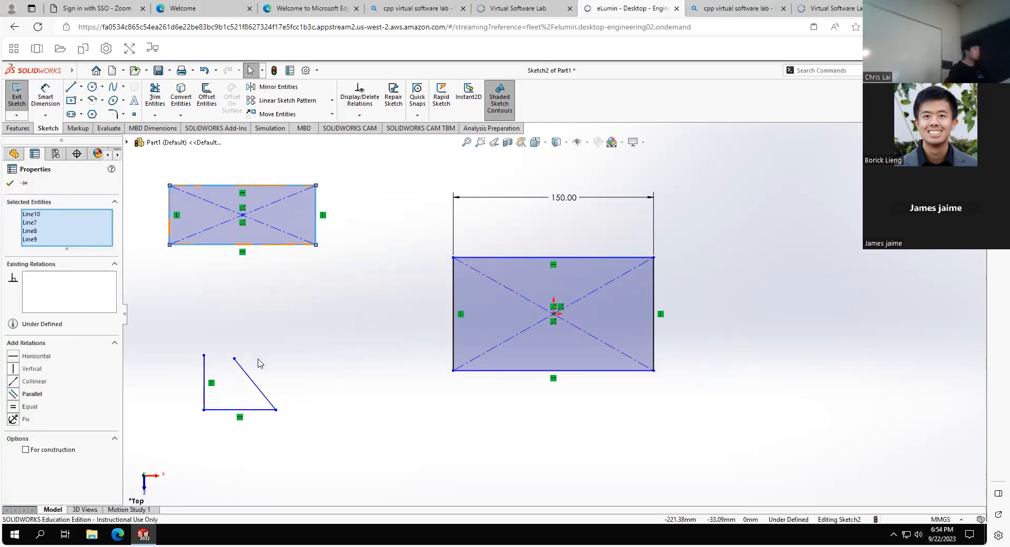
key("Delete")
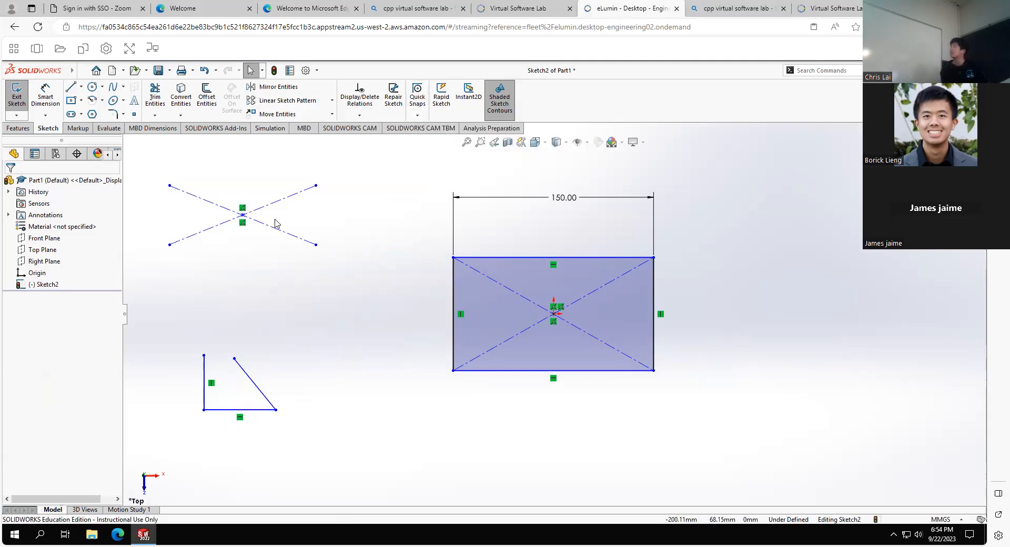
left_click(248, 220)
key("Delete")
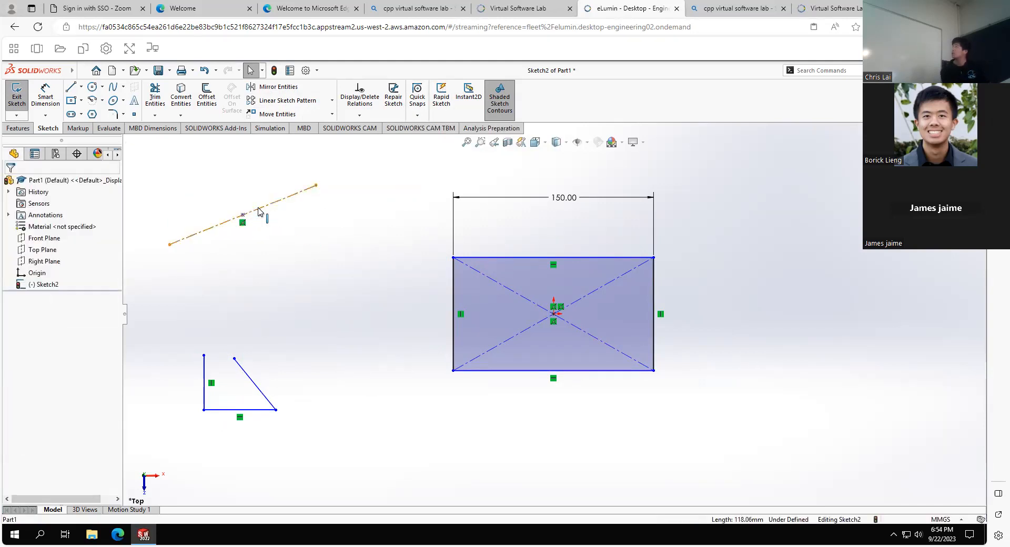
left_click(259, 212)
key("Delete")
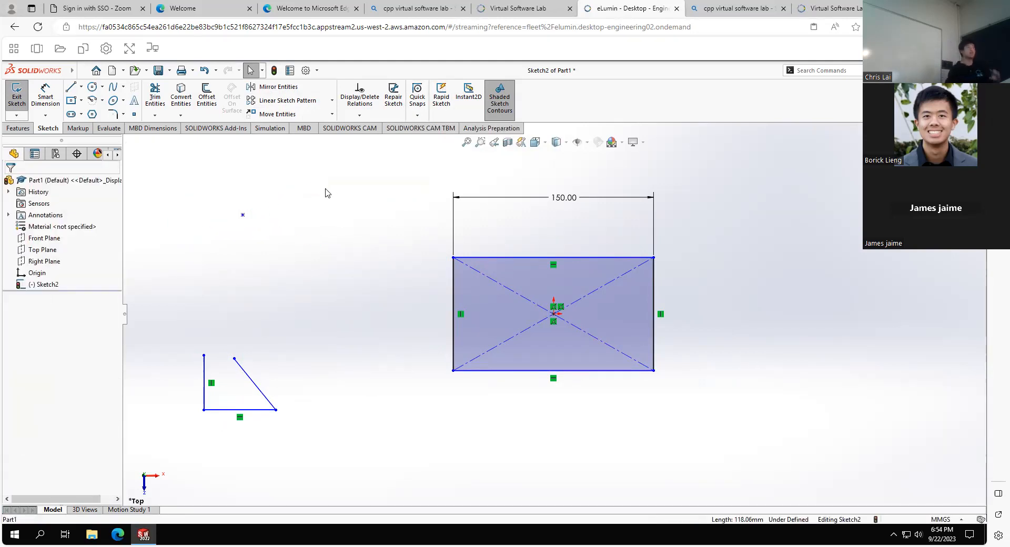
Delete the angled, horizontal and vertical lines of the open triangle
left_click(257, 389)
key("Delete")
left_click(226, 410)
key("Delete")
left_click(204, 401)
key("Delete")
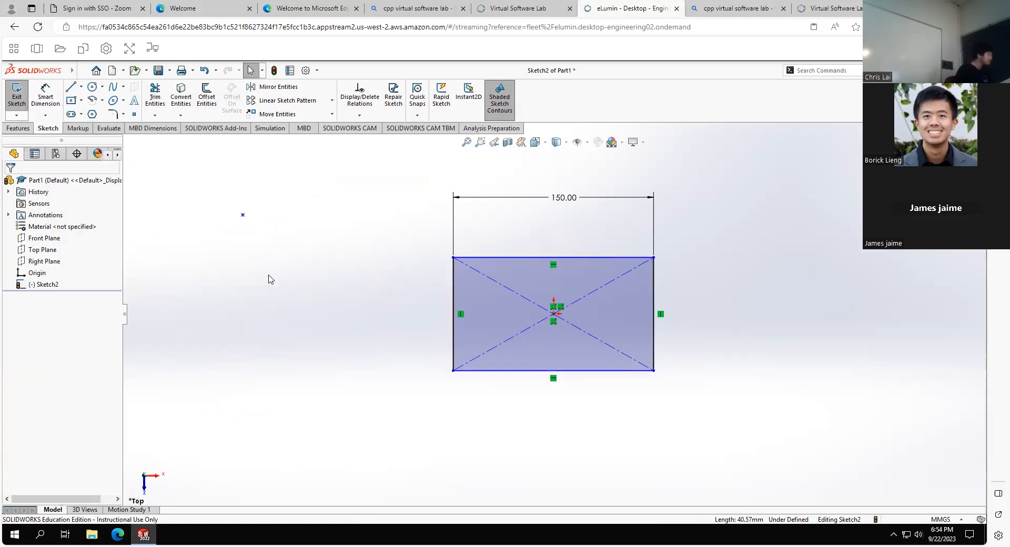
left_click(82, 71)
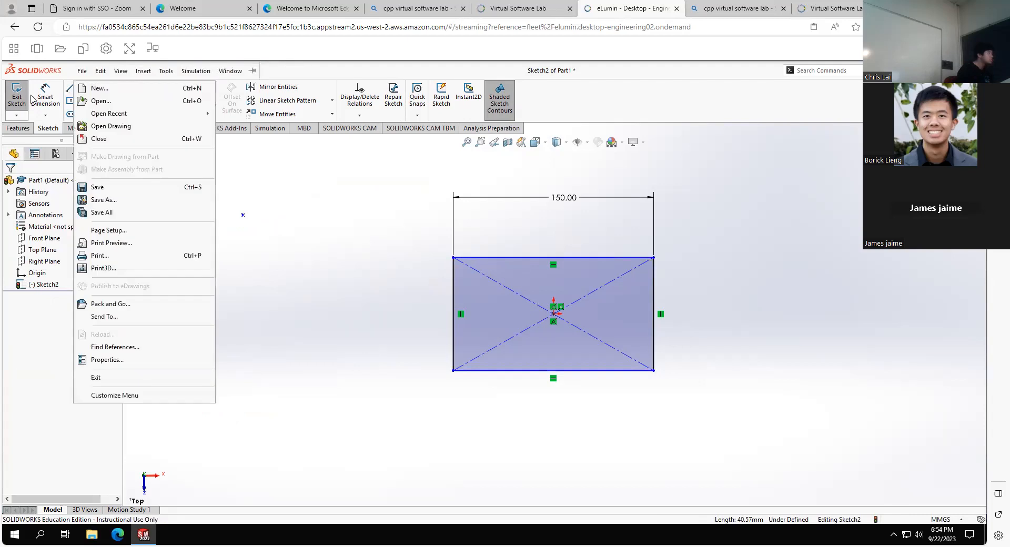
Delete the rectangle's 150 mm width dimension
double_click(563, 199)
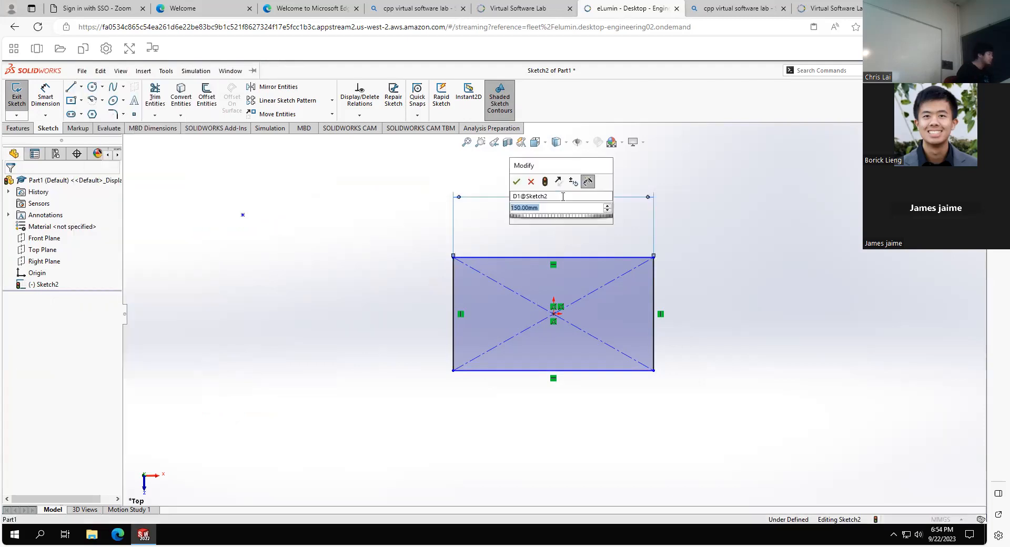
left_click(557, 209)
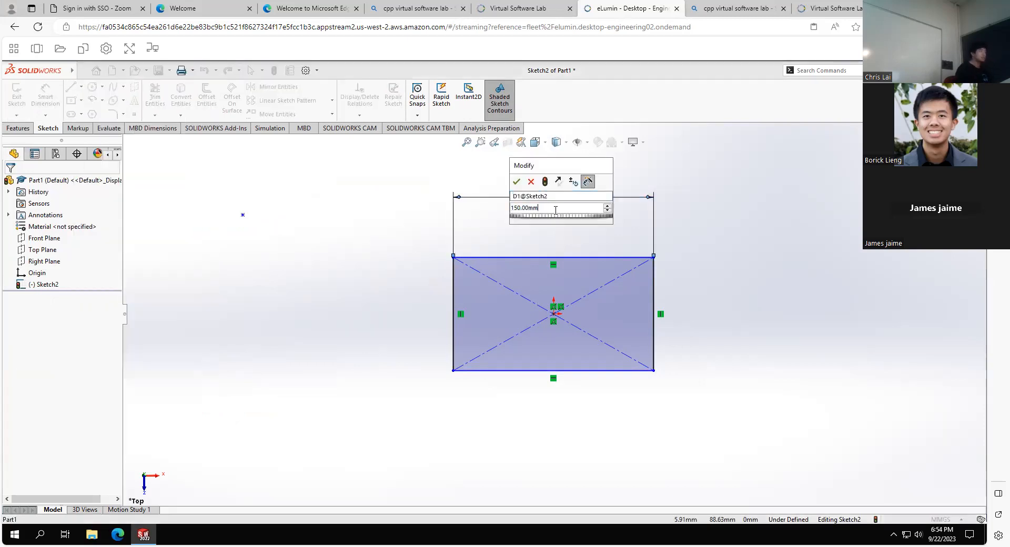
left_click(373, 215)
left_click(511, 208)
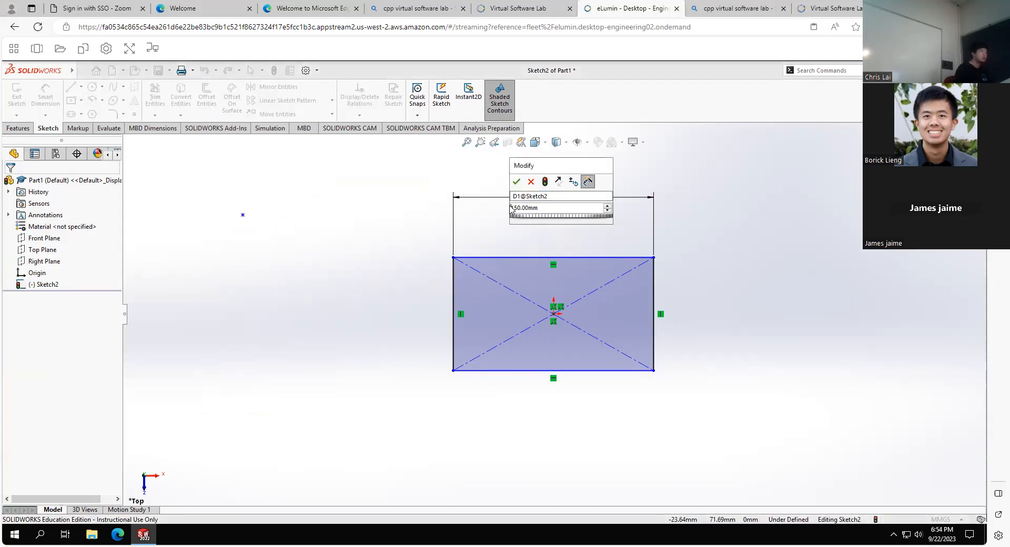
double_click(515, 208)
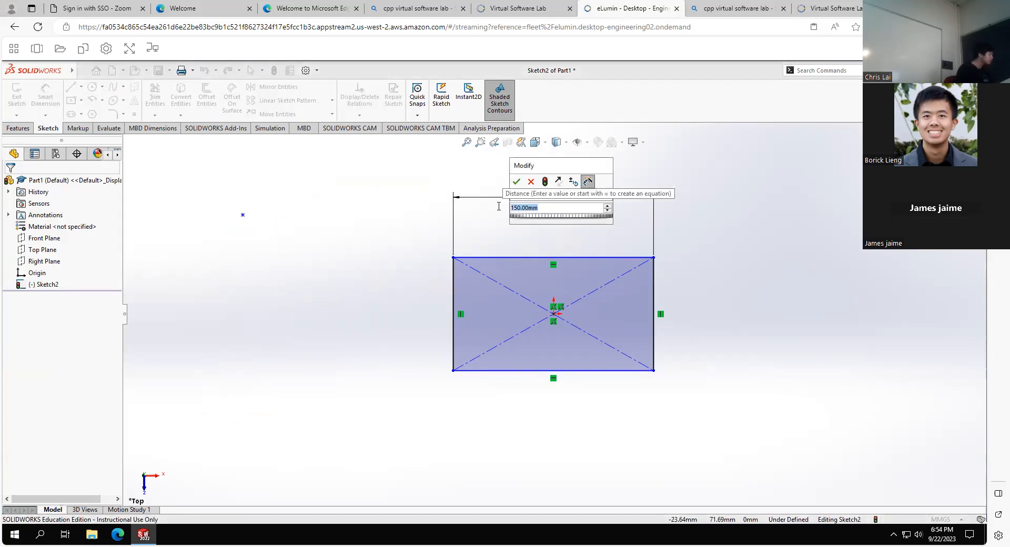
key("Return")
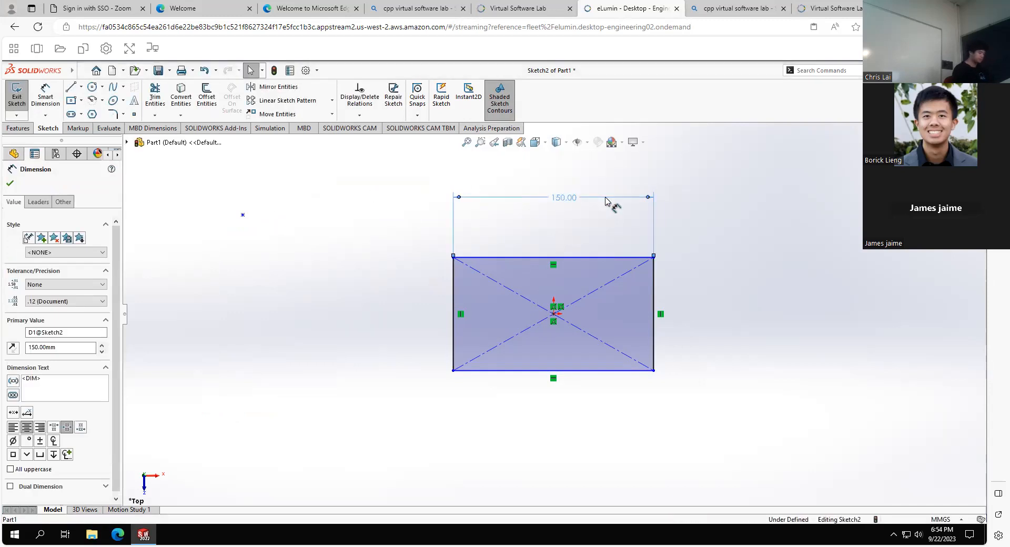
key("Delete")
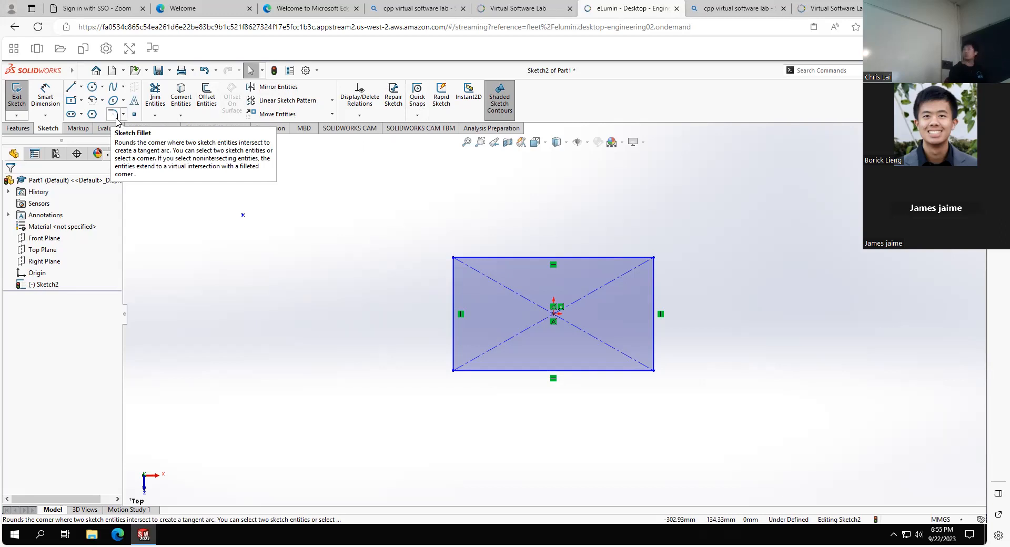
Apply a 5.08 mm sketch fillet to all four corners of the rectangle
left_click(117, 119)
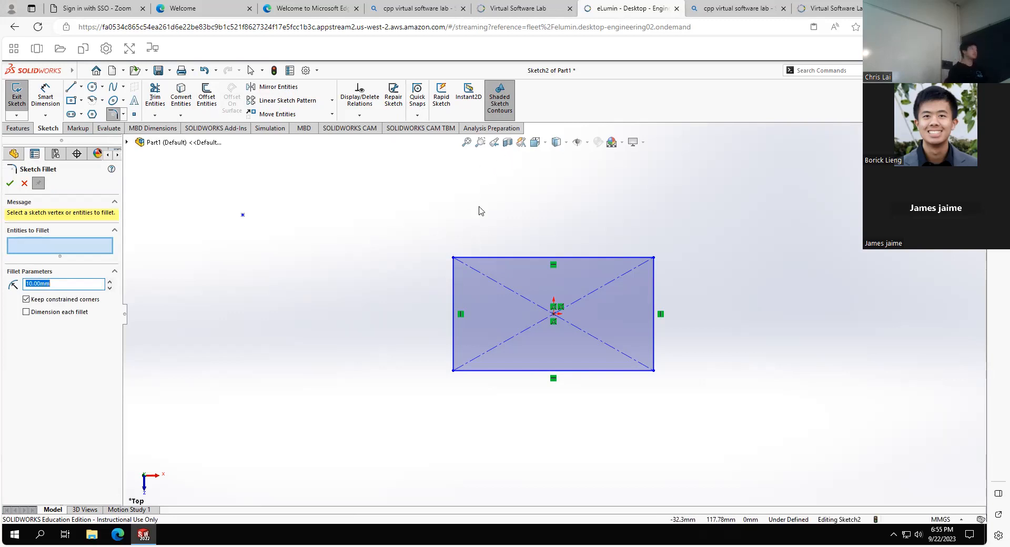
left_click(454, 258)
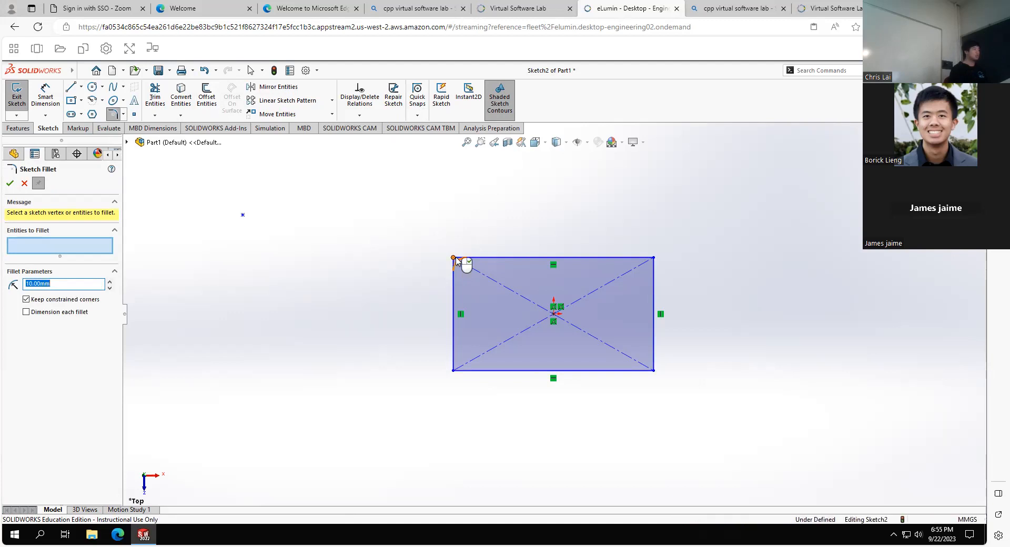
left_click(654, 258)
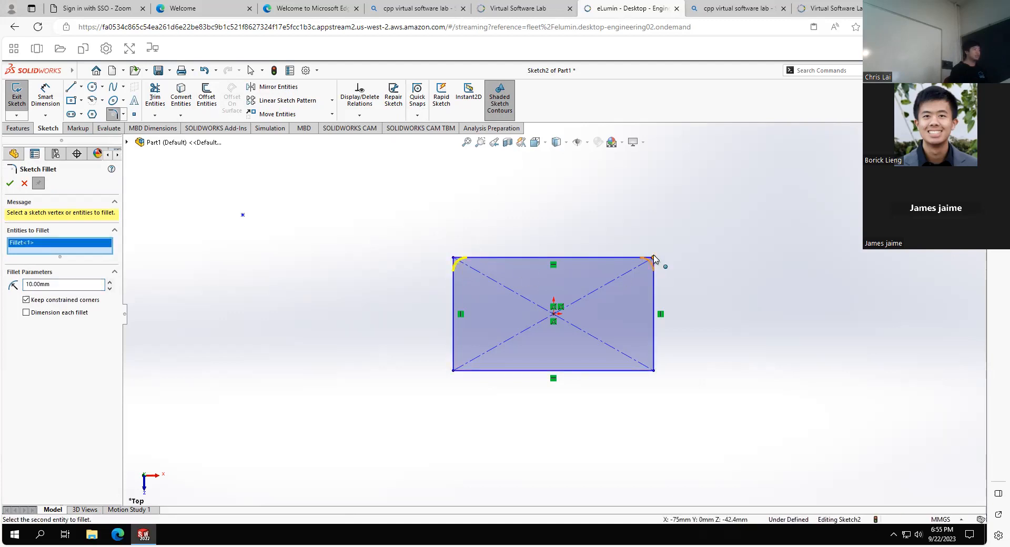
left_click(655, 371)
left_click(453, 371)
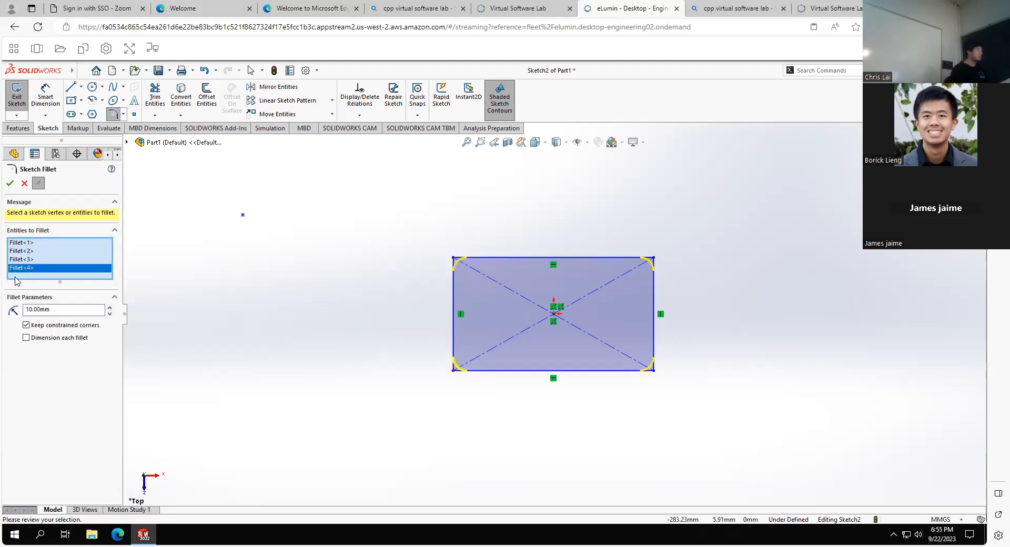
left_click_drag(56, 311, 5, 303)
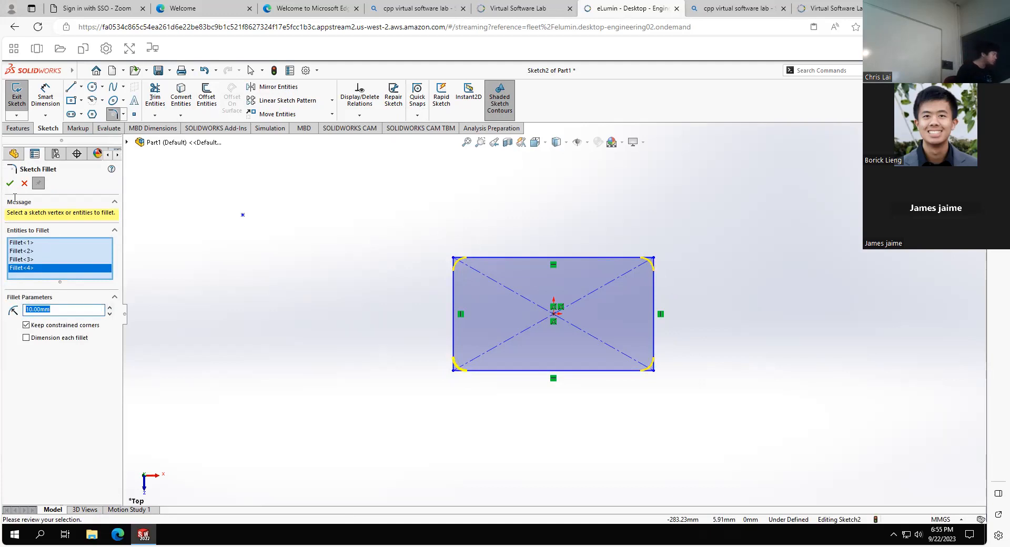
left_click_drag(14, 197, 57, 183)
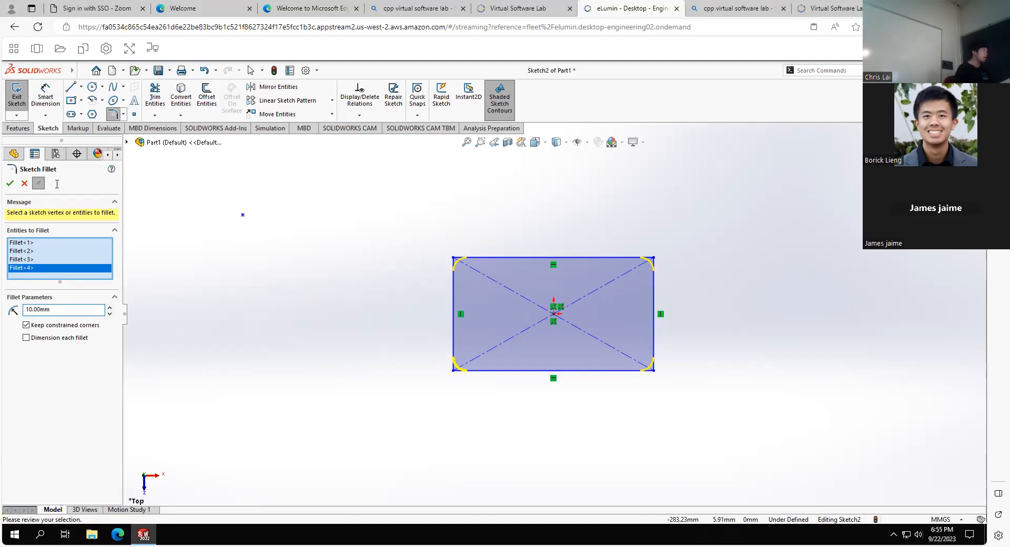
left_click_drag(90, 314, 5, 311)
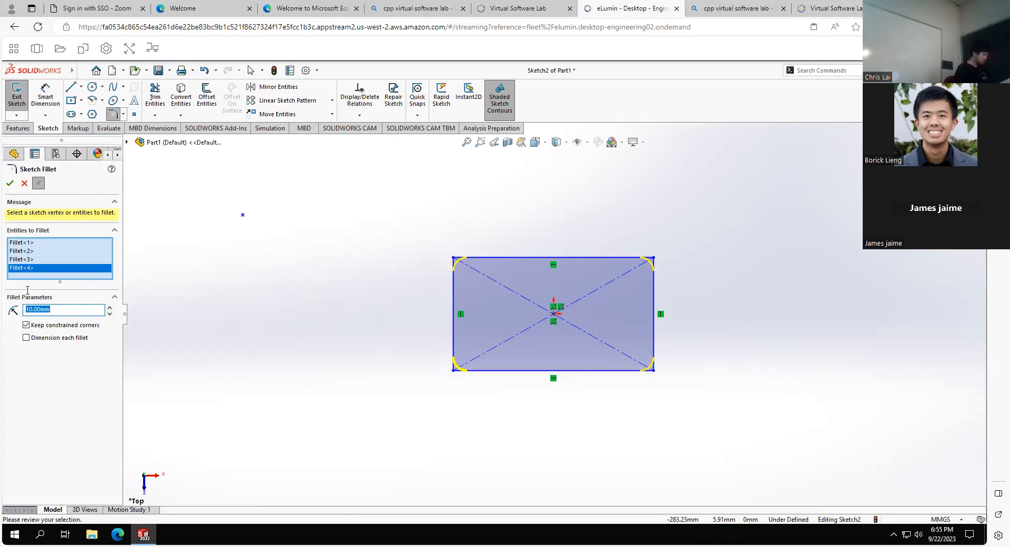
left_click(59, 310)
key("BackSpace")
key("BackSpace")
key("BackSpace")
key("BackSpace")
key("BackSpace")
key("BackSpace")
key("BackSpace")
type("5.08")
left_click(9, 184)
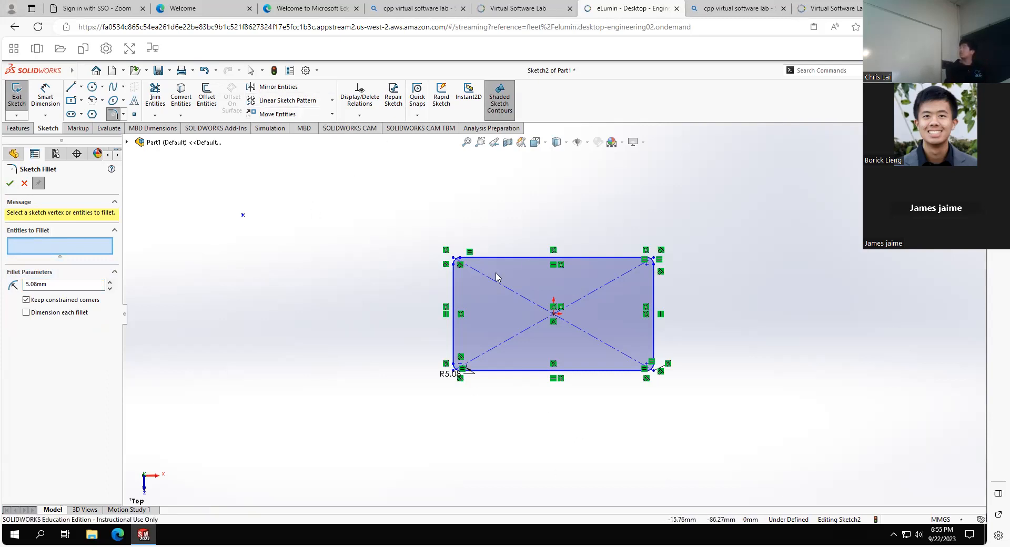
Dimension the overall width between the rectangle's two vertical edges and set it to 117.76 mm
left_click(45, 98)
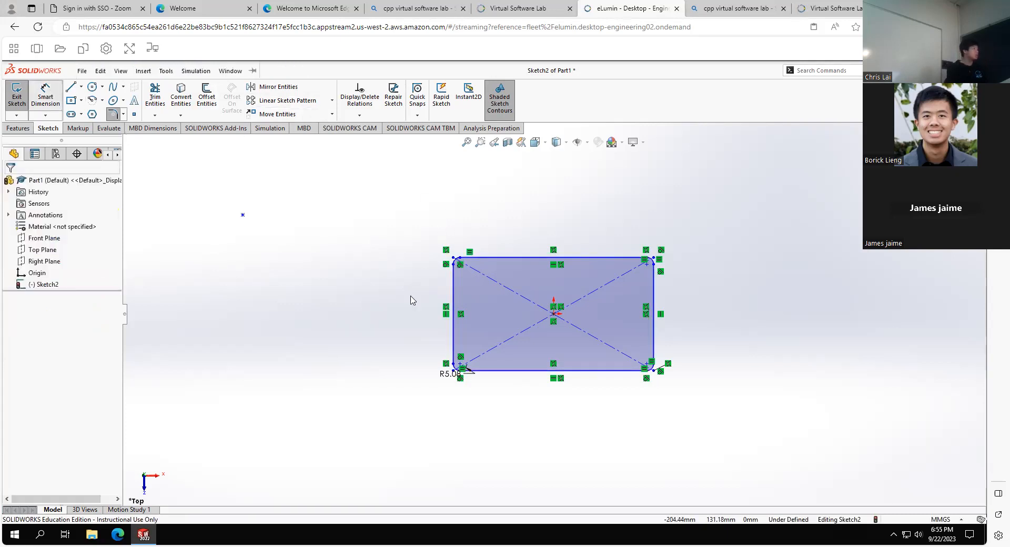
left_click(453, 290)
left_click(654, 297)
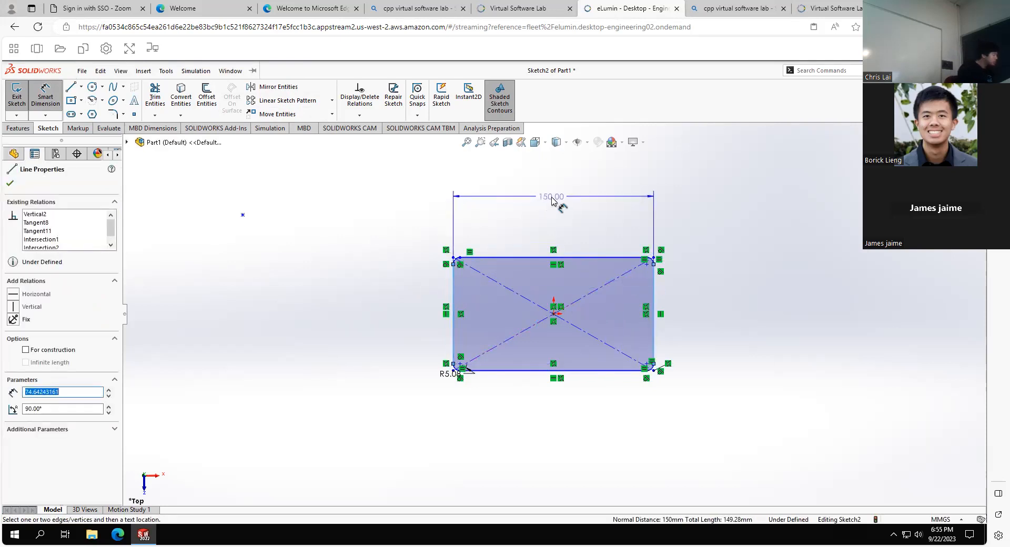
left_click(552, 198)
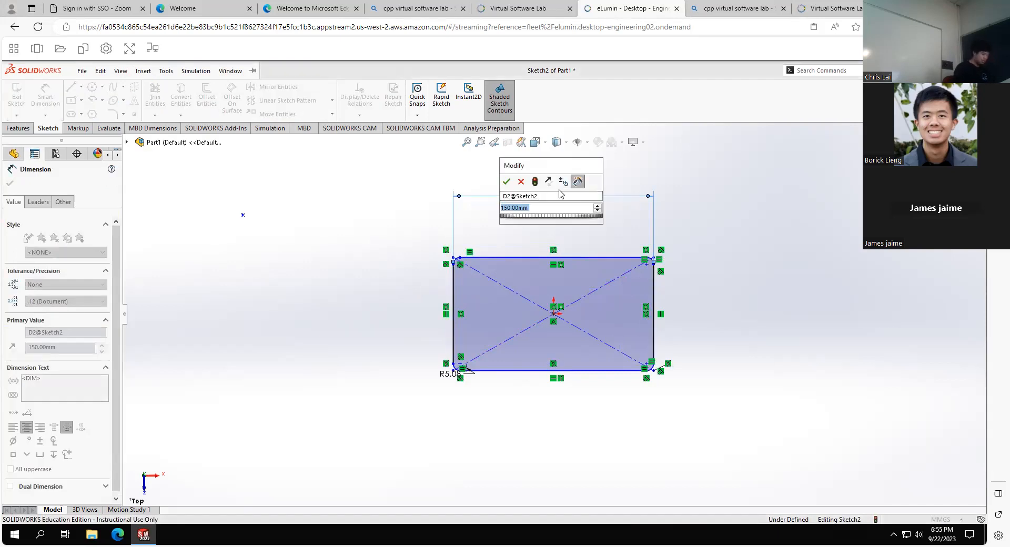
key("Right")
key("BackSpace")
key("BackSpace")
key("BackSpace")
key("BackSpace")
key("BackSpace")
key("BackSpace")
key("BackSpace")
key("BackSpace")
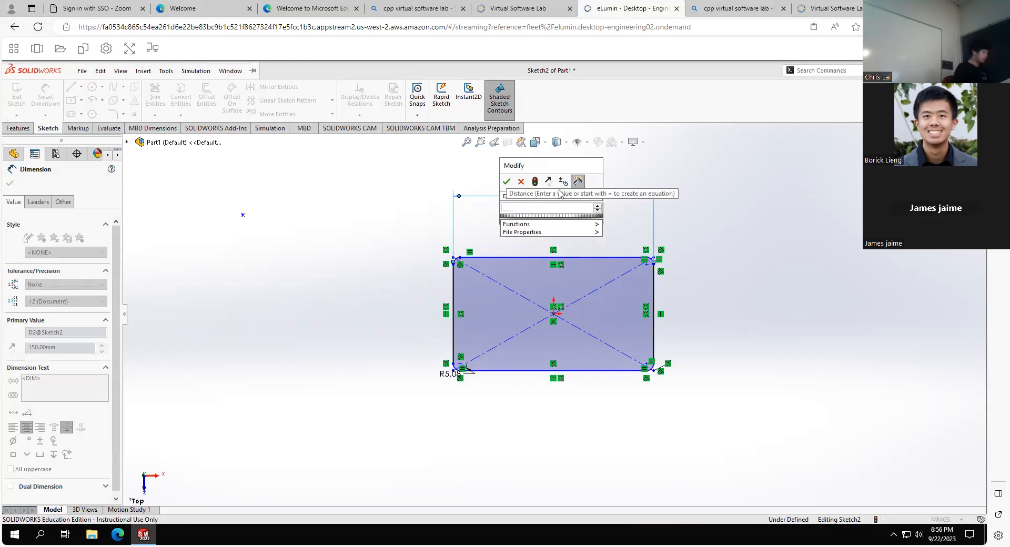
type("117")
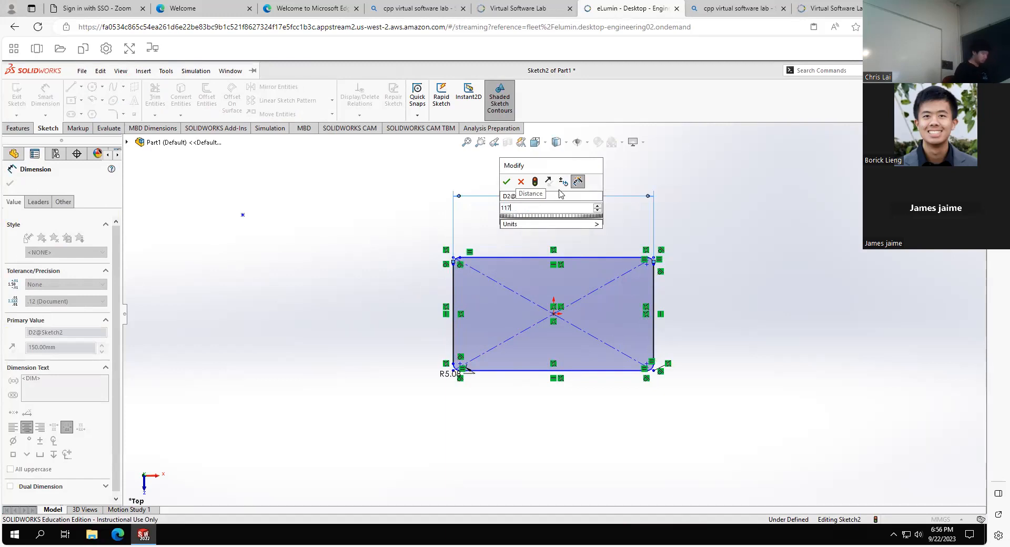
type(".")
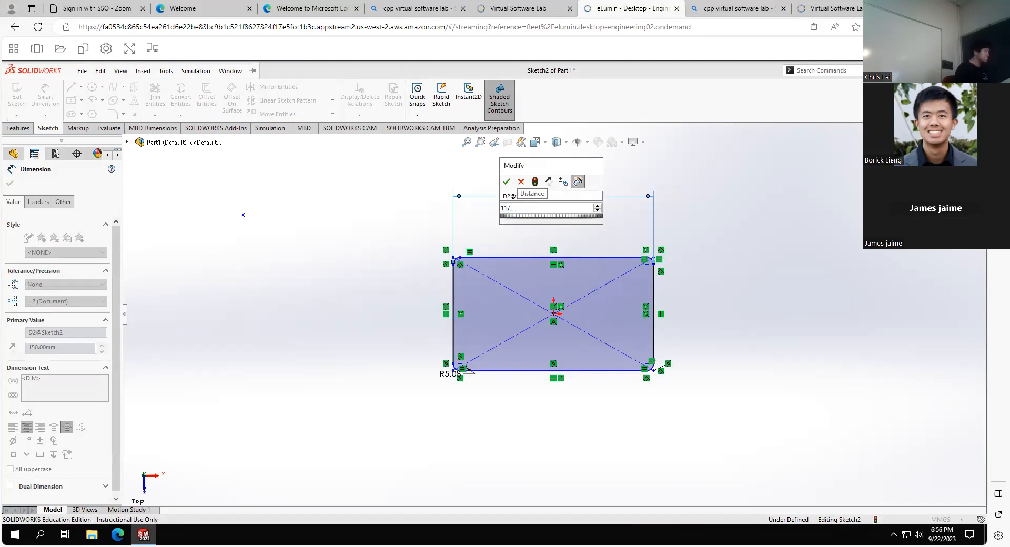
type("76")
key("Return")
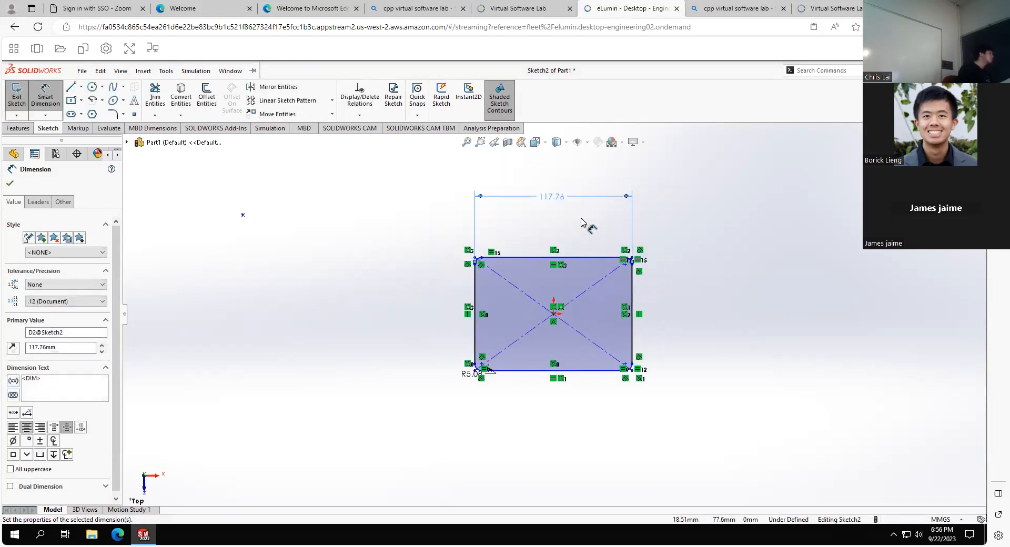
Dimension the overall height between the rectangle's two horizontal edges and set it to 60.96 mm
left_click(578, 259)
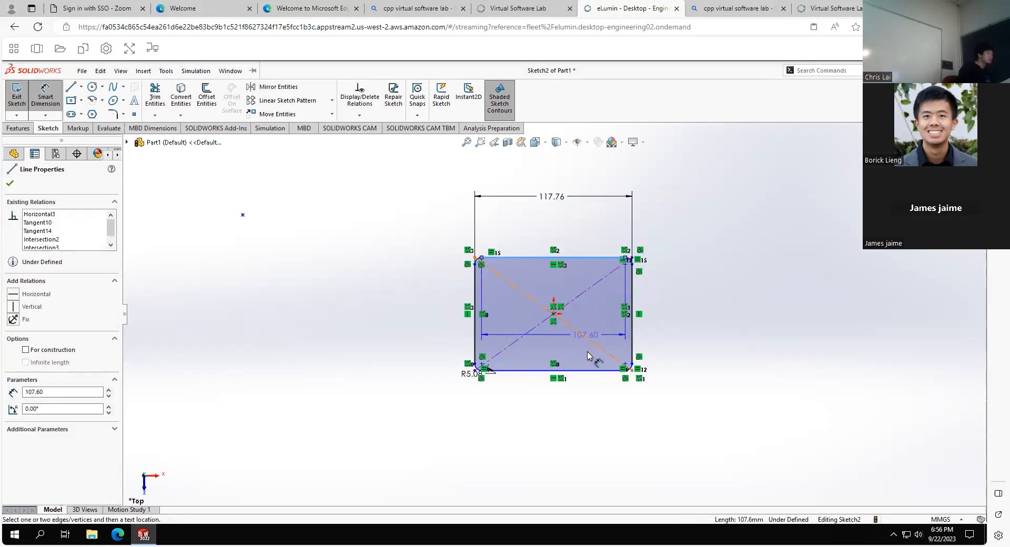
left_click(633, 368)
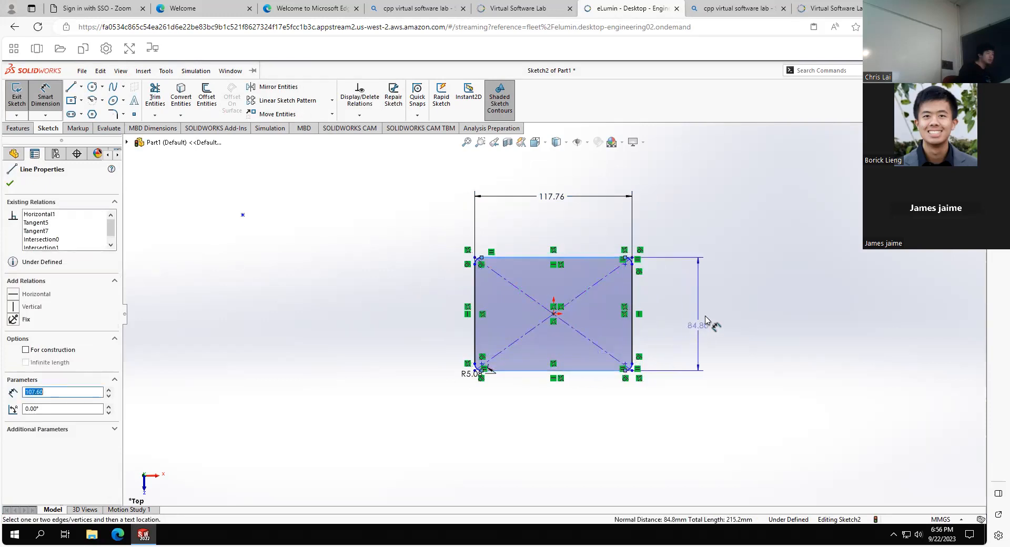
left_click(717, 296)
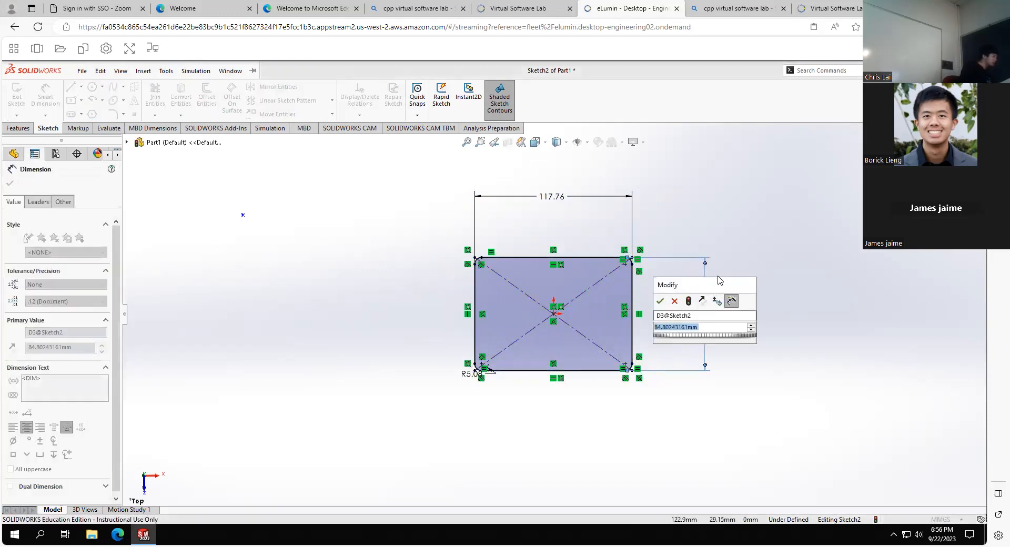
type("60.96")
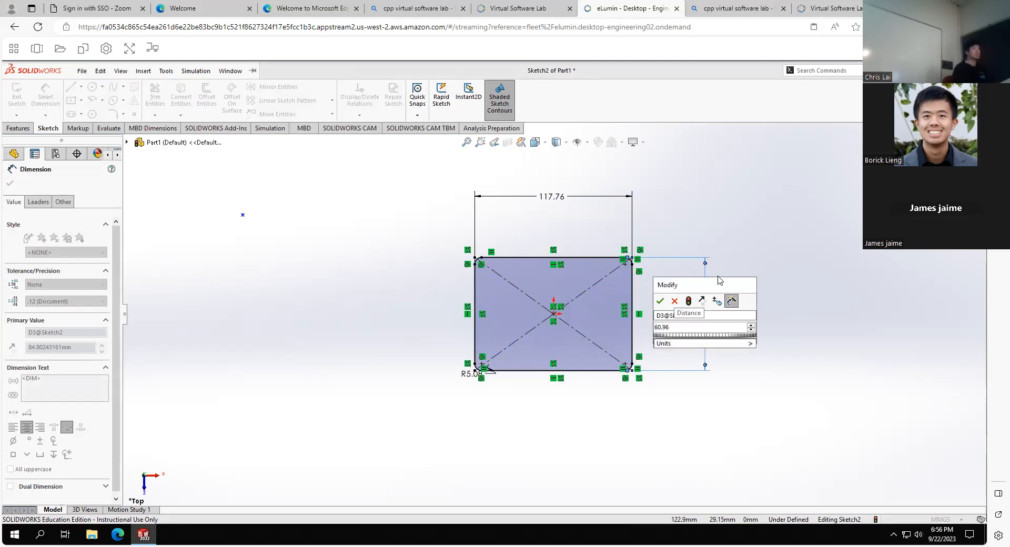
key("Return")
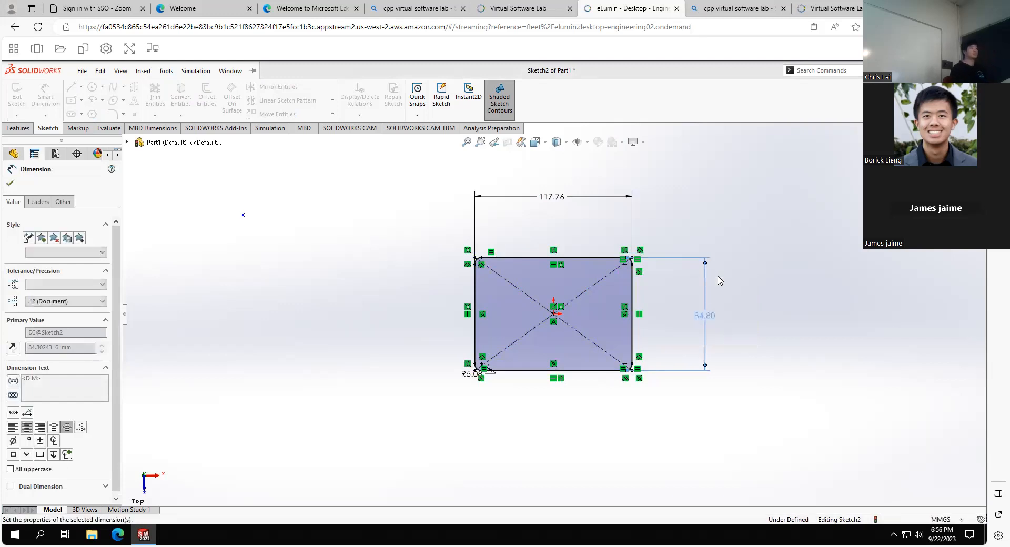
scroll(642, 279, "down", 2)
scroll(635, 286, "down", 6)
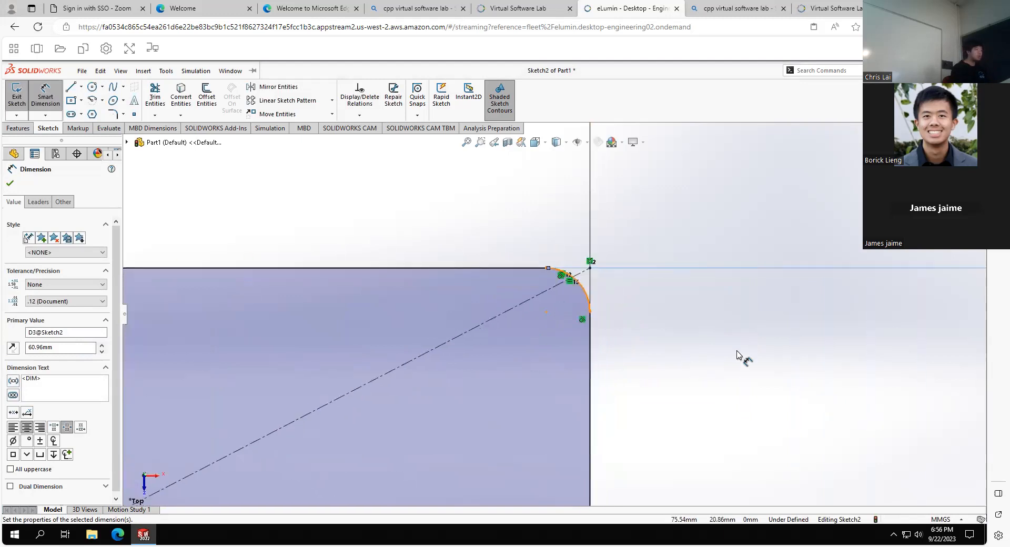
scroll(633, 327, "up", 3)
scroll(634, 327, "up", 4)
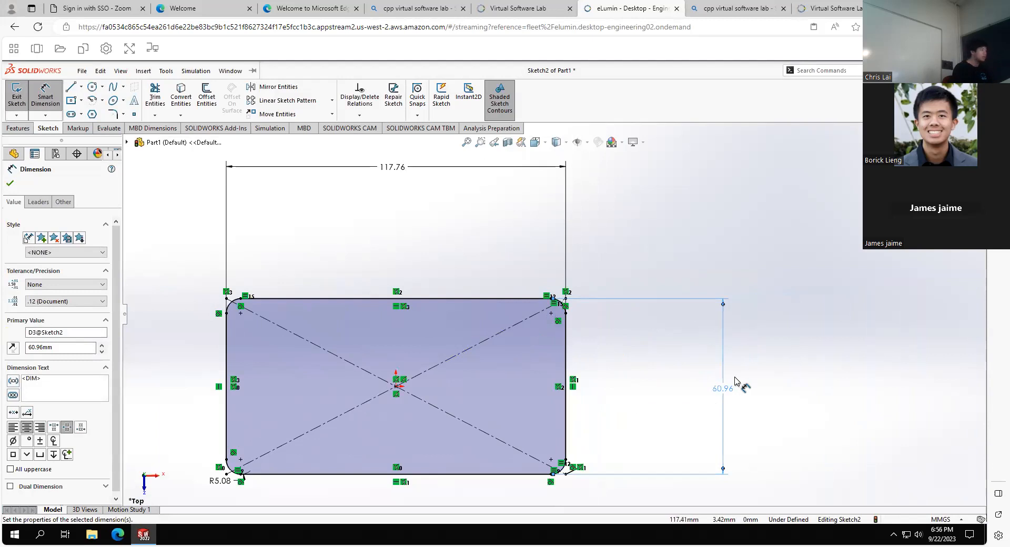
key("Escape")
Check whether the filleted rectangle is fully defined by selecting its contour, edges and points and trying to move its center
left_click_drag(402, 370, 482, 476)
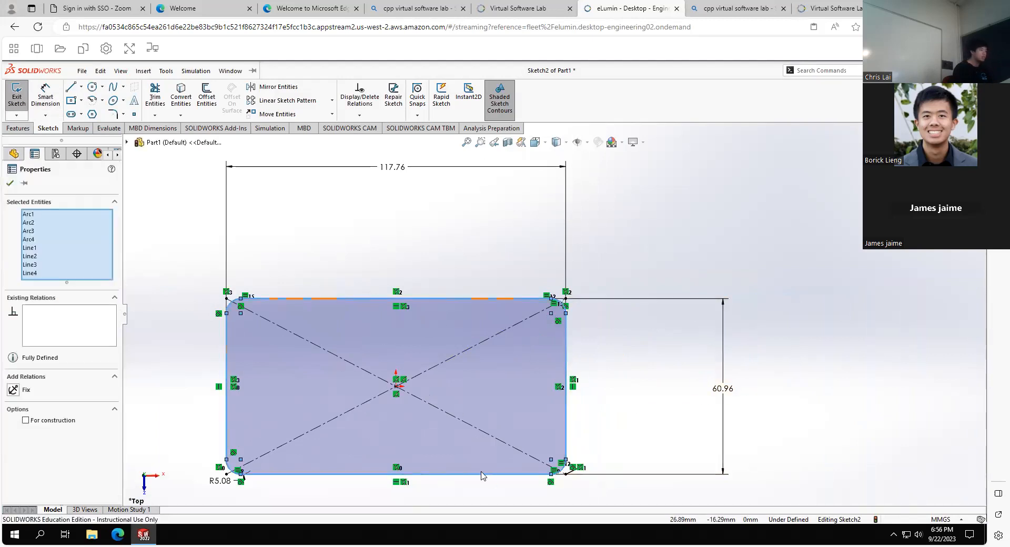
left_click(457, 492)
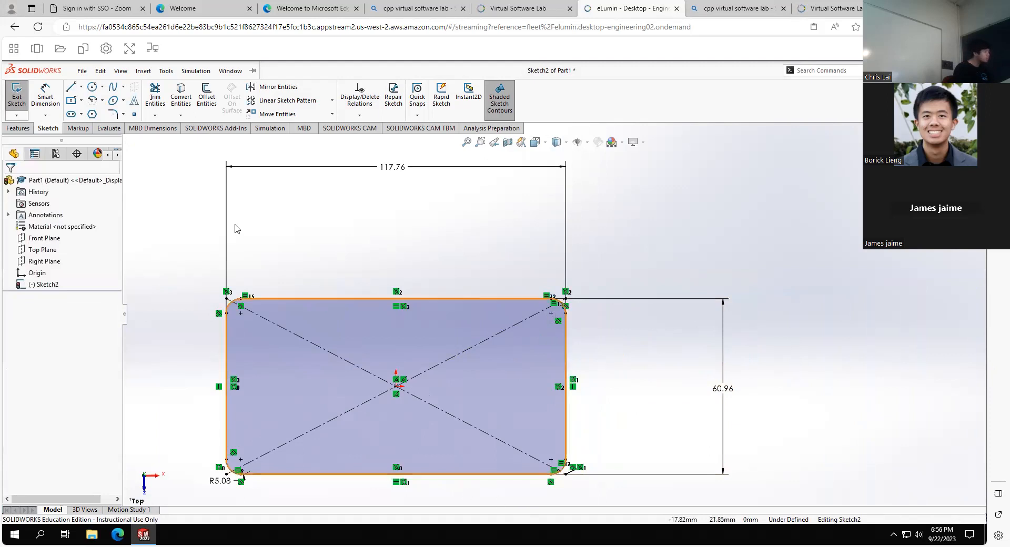
left_click(566, 313)
left_click(551, 313)
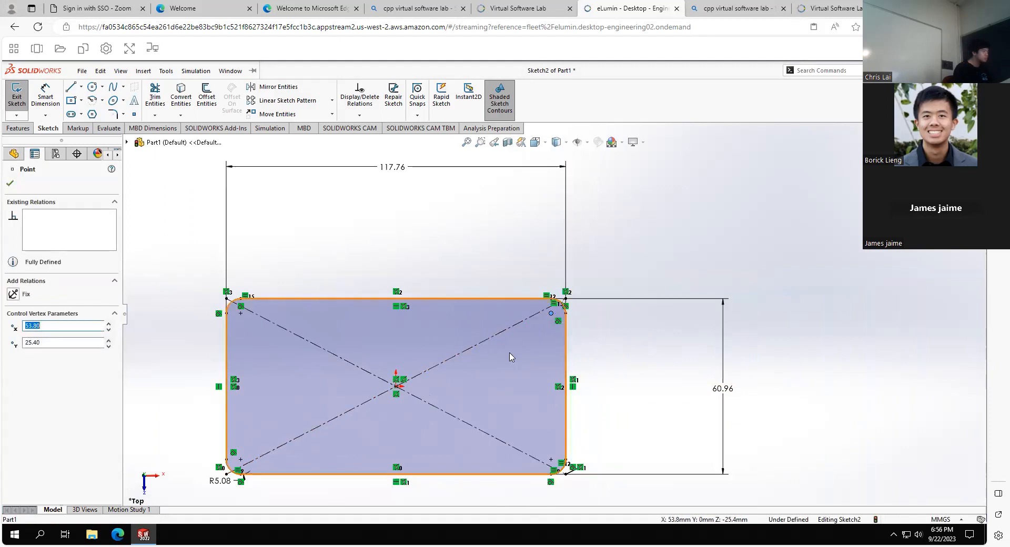
left_click(530, 413)
left_click(205, 418)
left_click(227, 426)
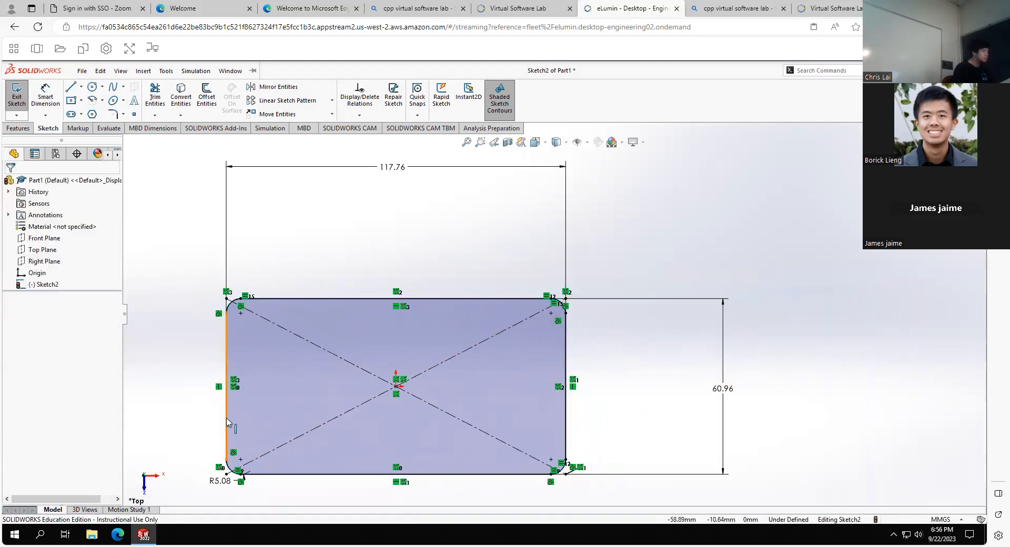
left_click(227, 298)
left_click(324, 238)
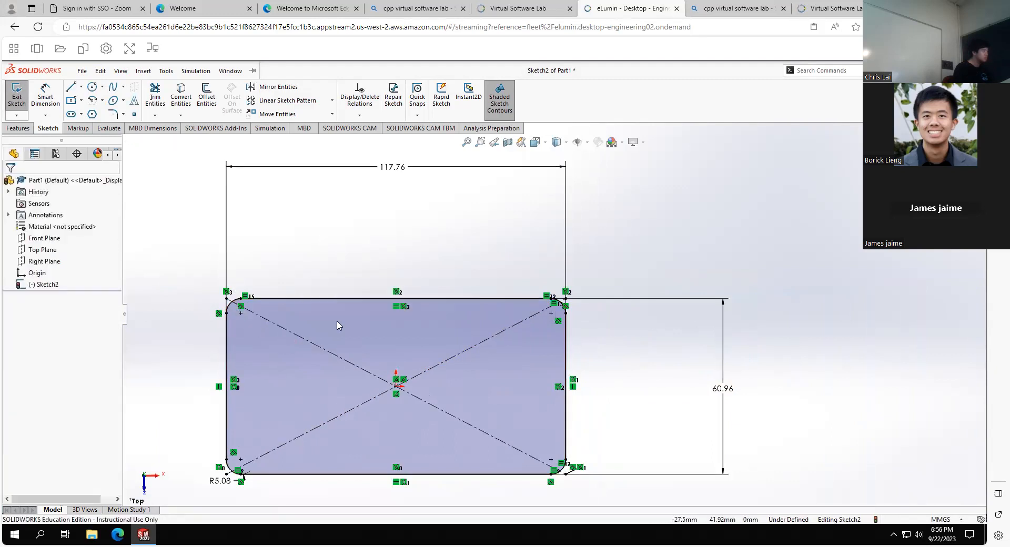
left_click_drag(397, 387, 455, 361)
left_click(494, 406)
left_click(844, 420)
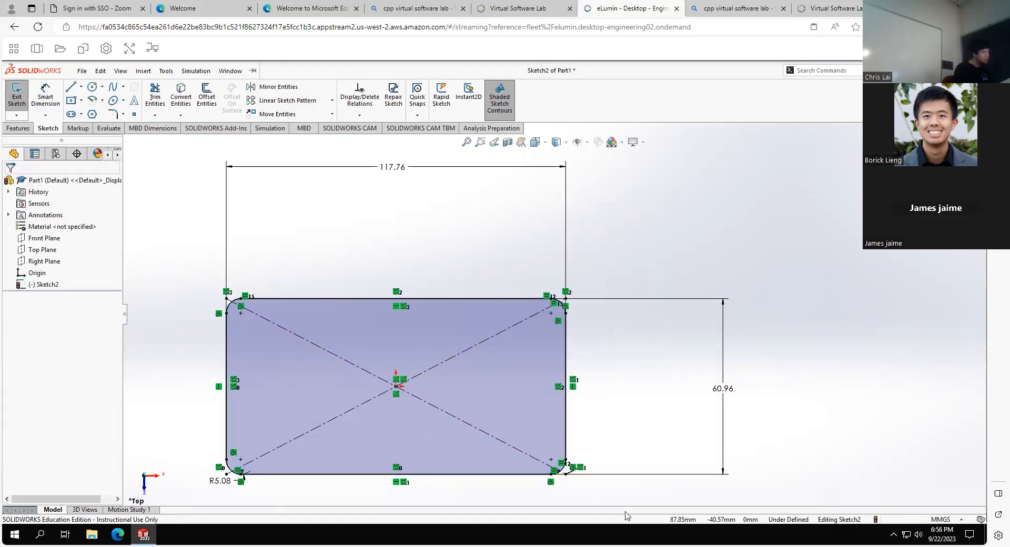
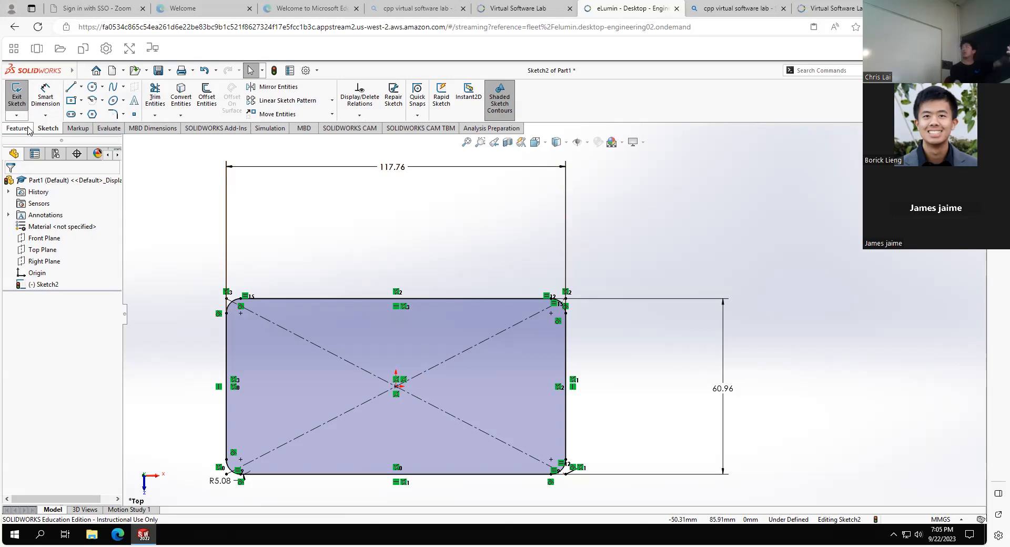
Begin an Extruded Boss/Base from the rounded rectangle sketch and set its depth to 31.5 mm
left_click(28, 129)
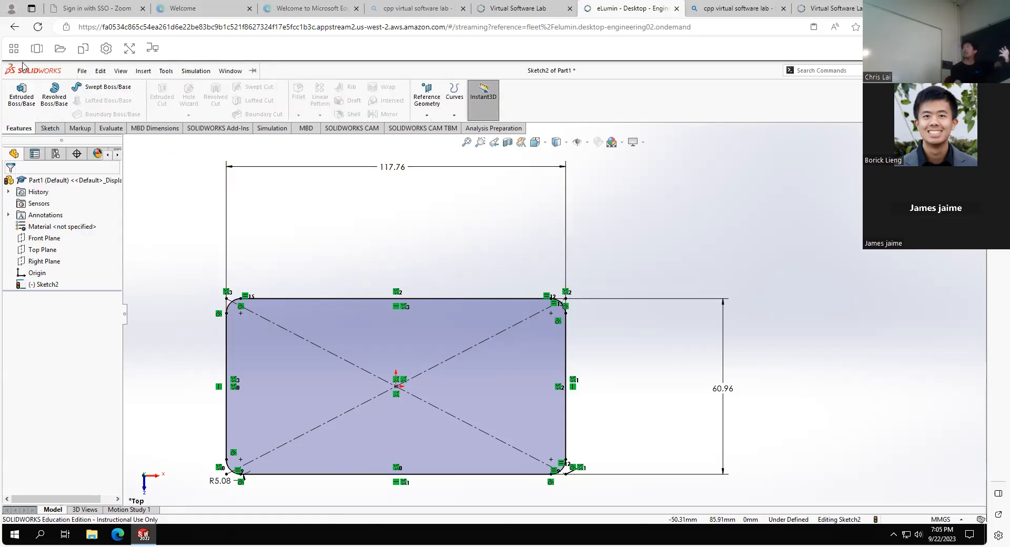
left_click(17, 100)
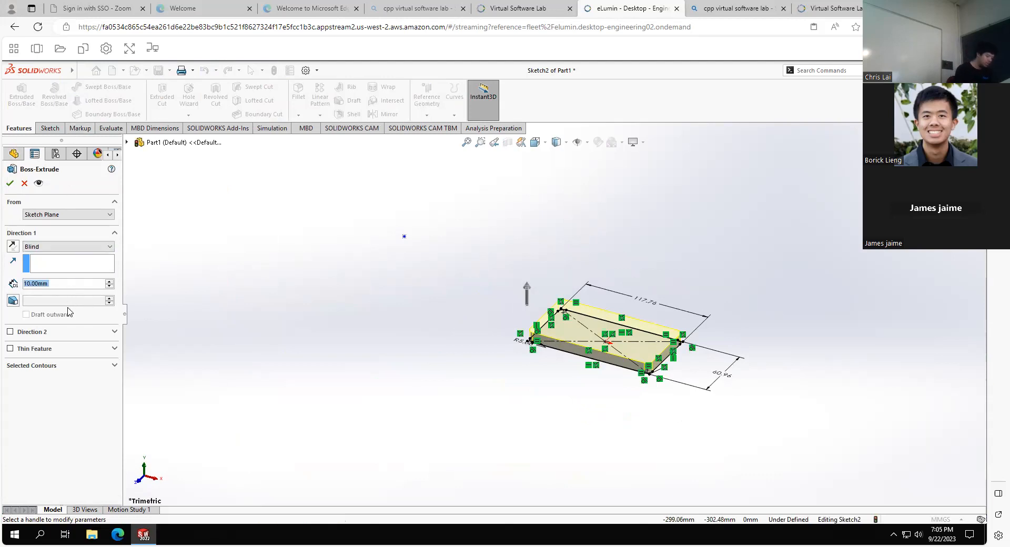
type("3")
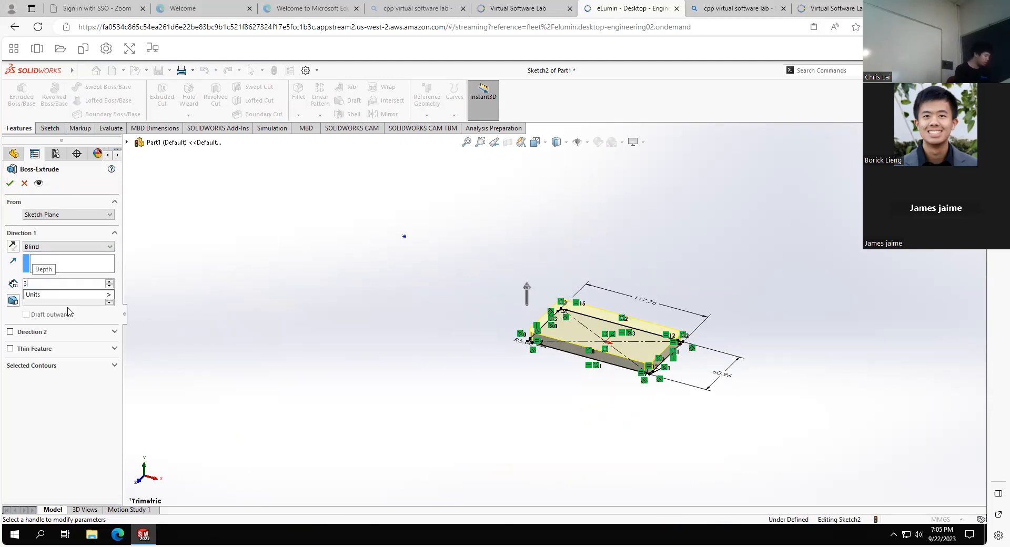
type("1.5mm")
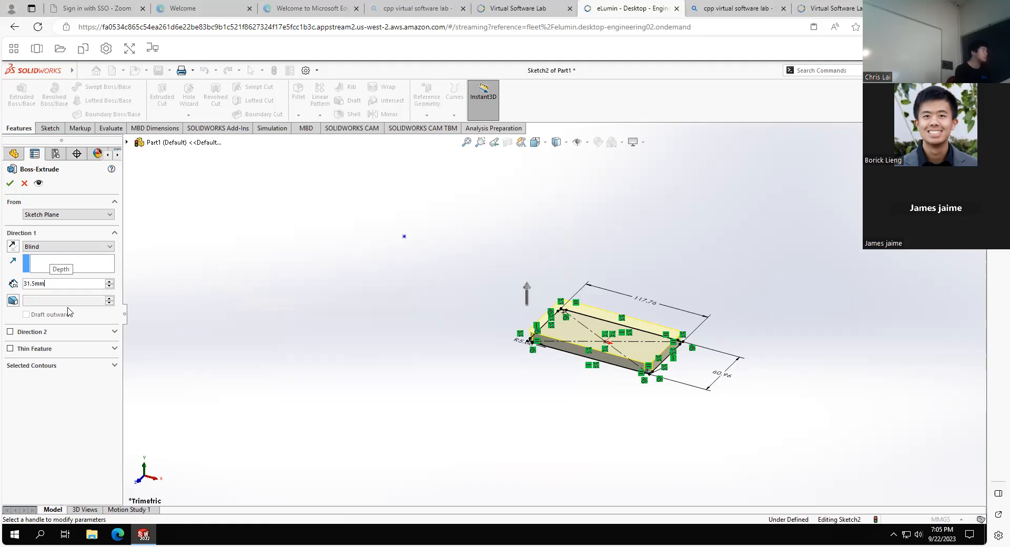
Review the available end conditions and try reversing the extrusion direction to the other side of the sketch plane
left_click(87, 248)
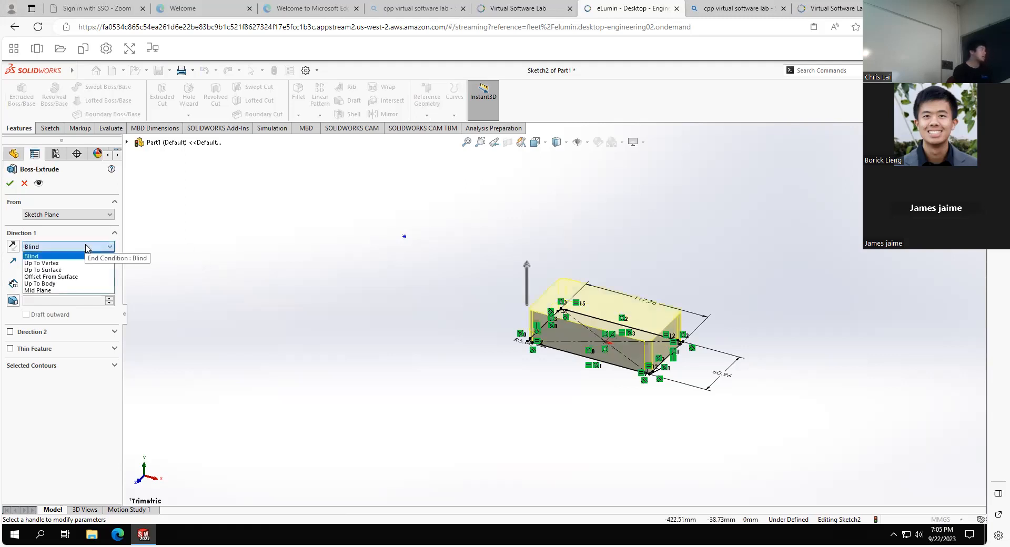
left_click(87, 247)
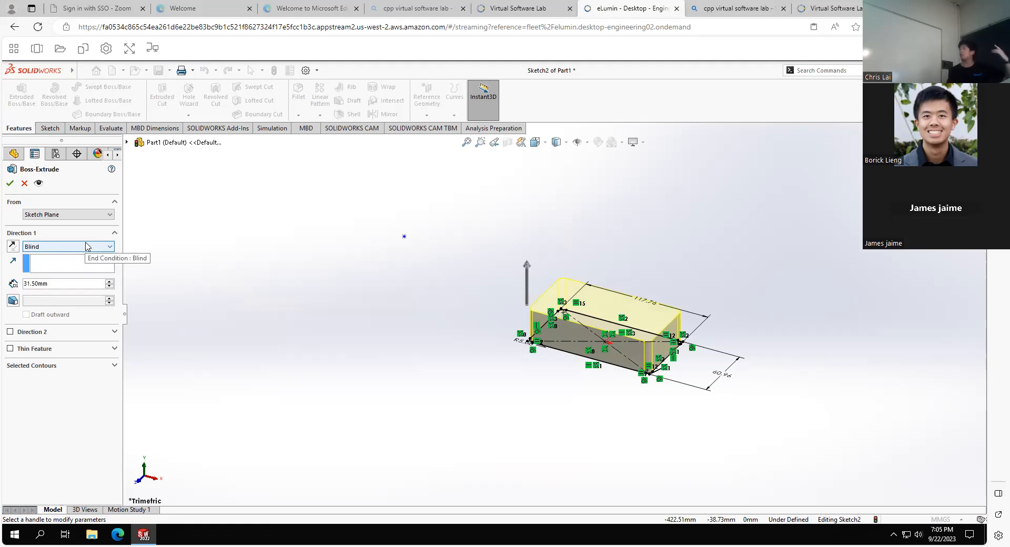
left_click(88, 248)
left_click(88, 247)
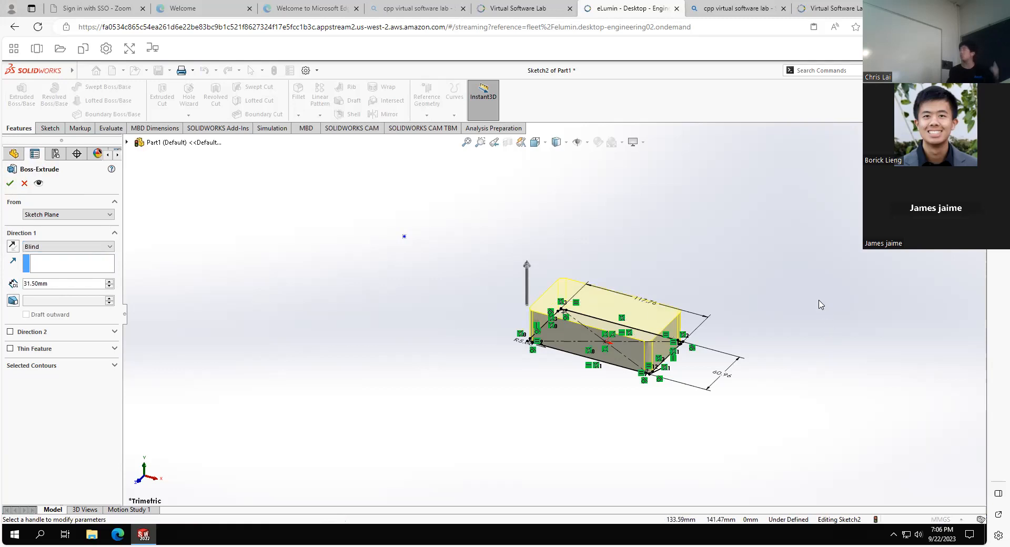
left_click(13, 246)
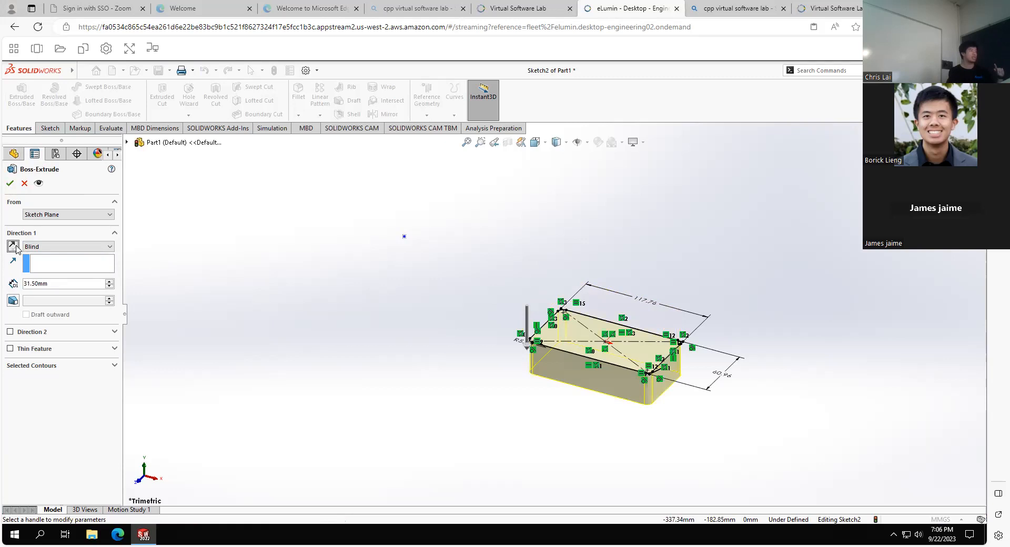
left_click(13, 246)
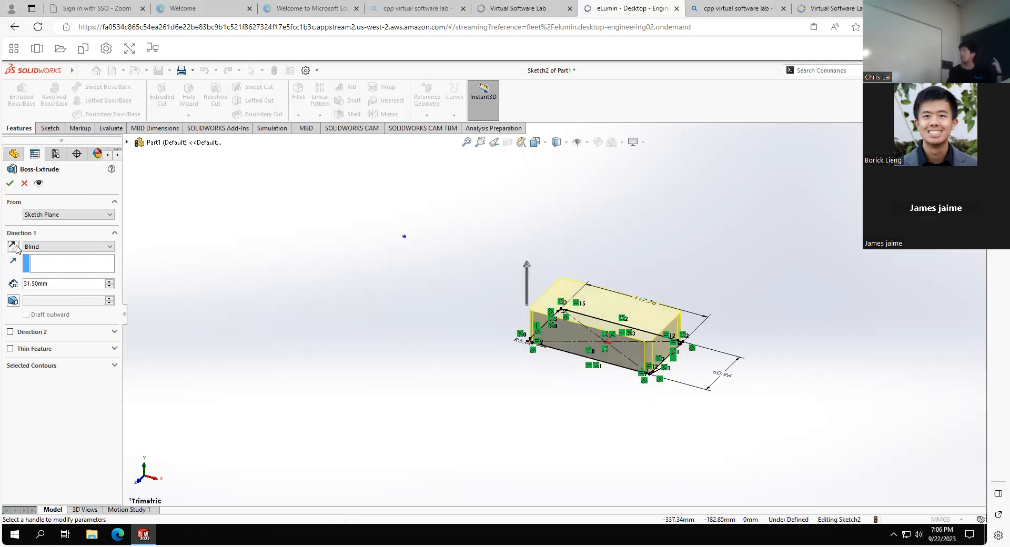
left_click(13, 246)
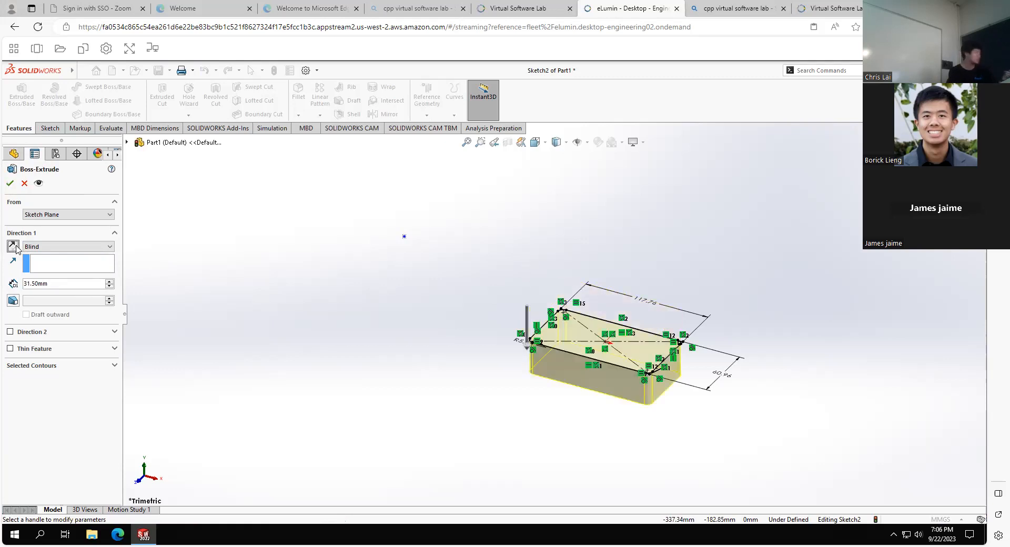
Set the extrusion's end condition to Mid Plane and finish the feature
left_click(47, 246)
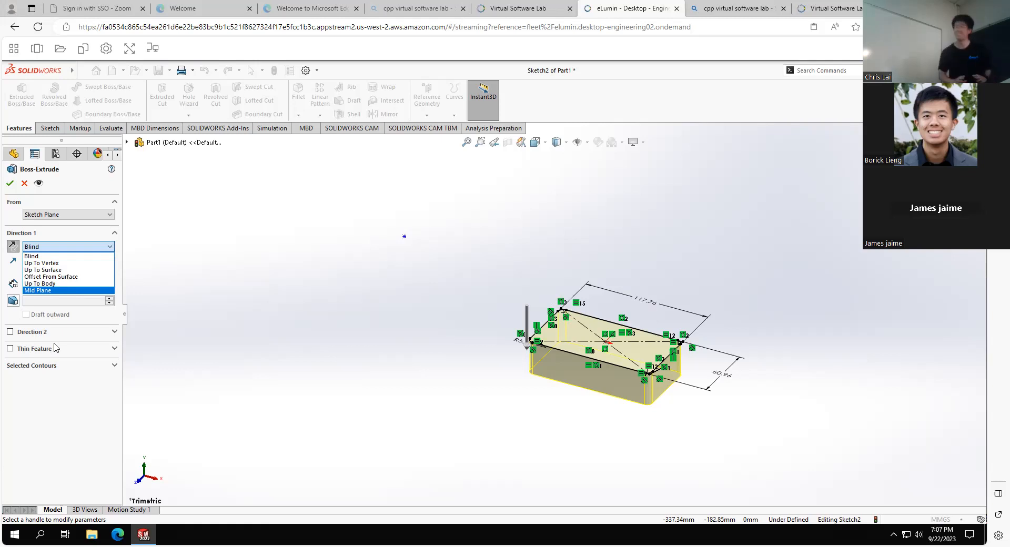
left_click(76, 291)
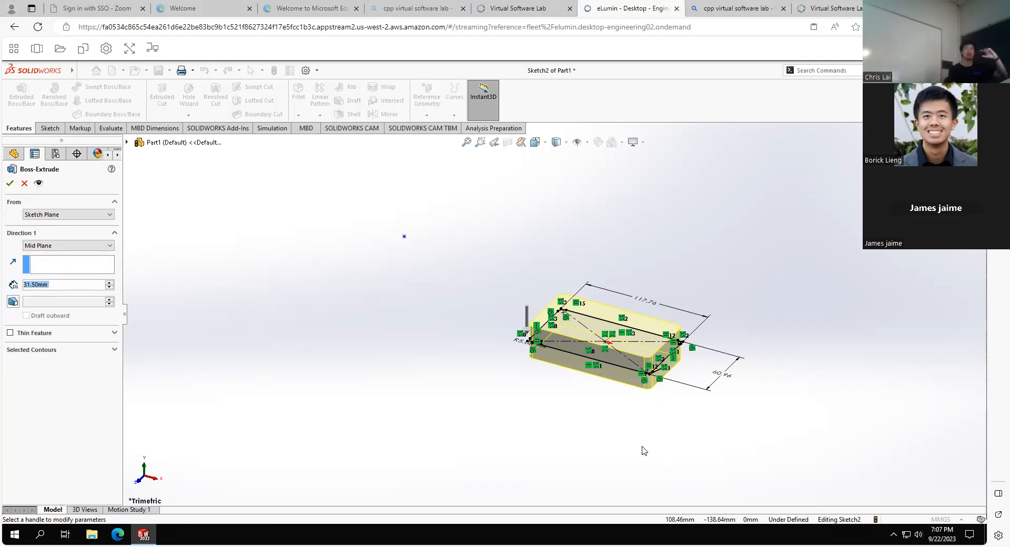
left_click(9, 184)
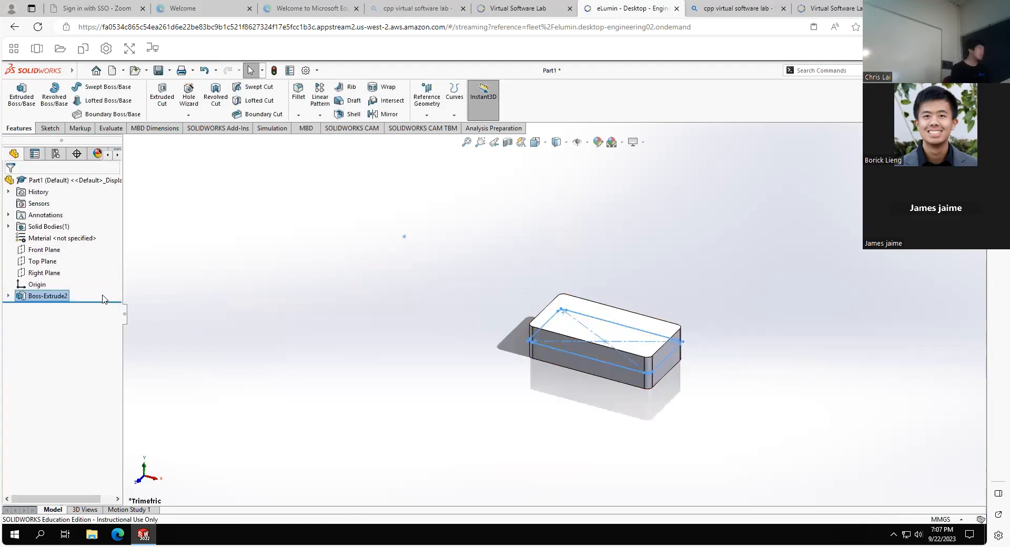
Examine how the Top Plane and the base sketch sit relative to the extruded block
left_click(51, 262)
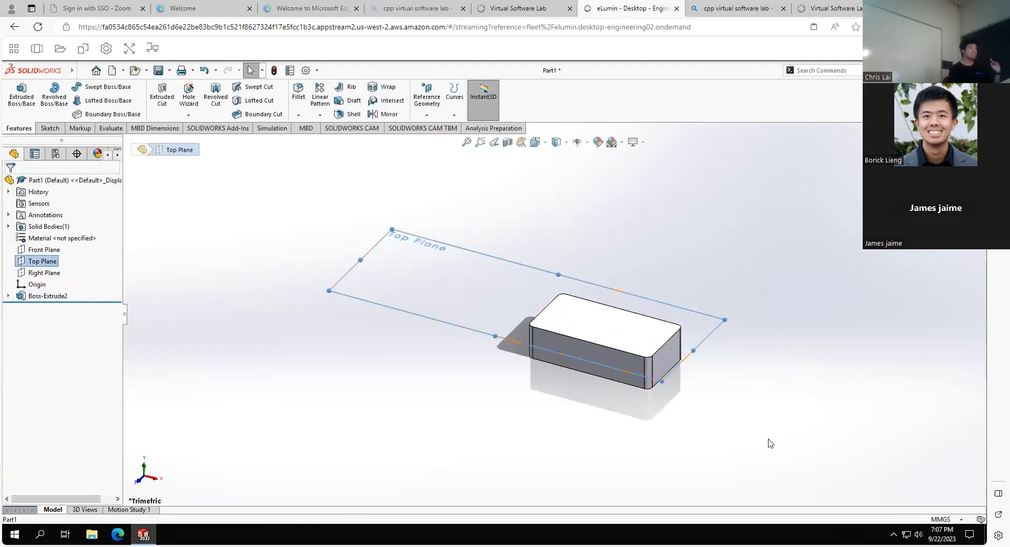
scroll(766, 444, "down", 5)
middle_click_drag(440, 390, 407, 323)
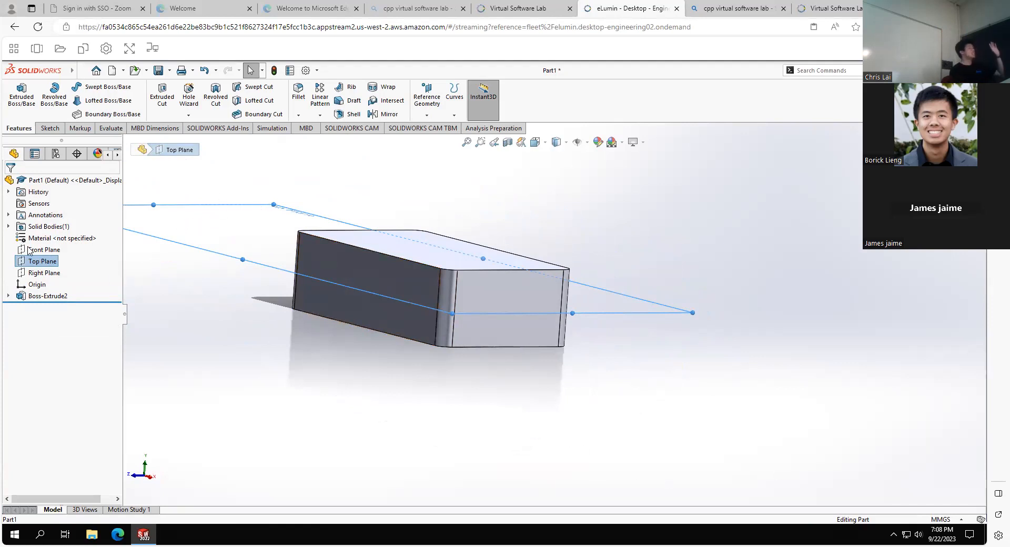
left_click(35, 296)
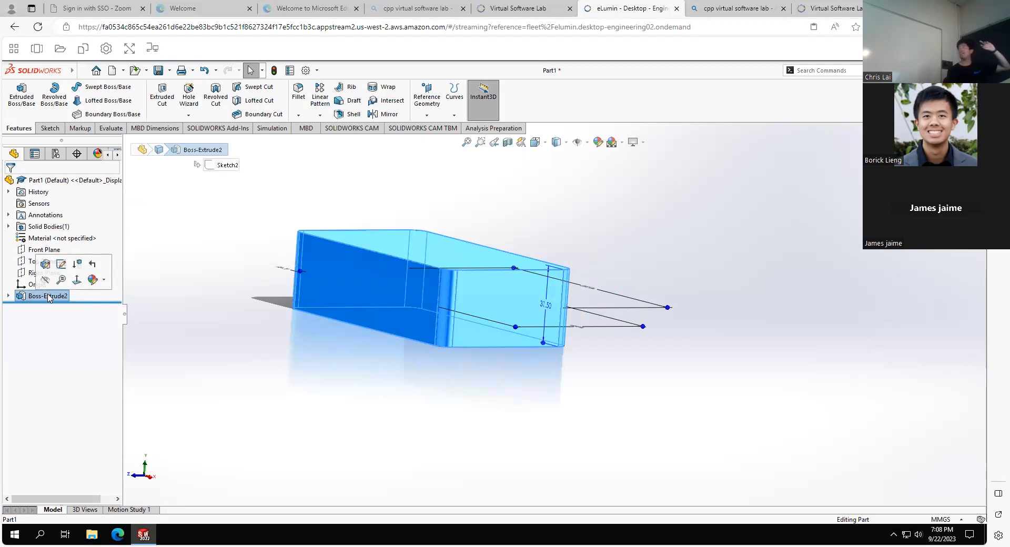
left_click(9, 295)
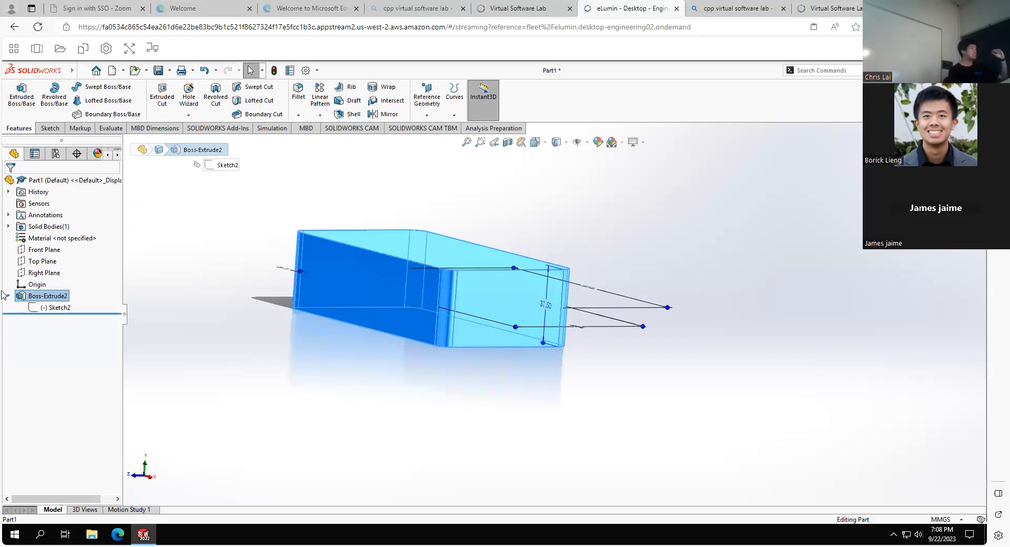
left_click(55, 307)
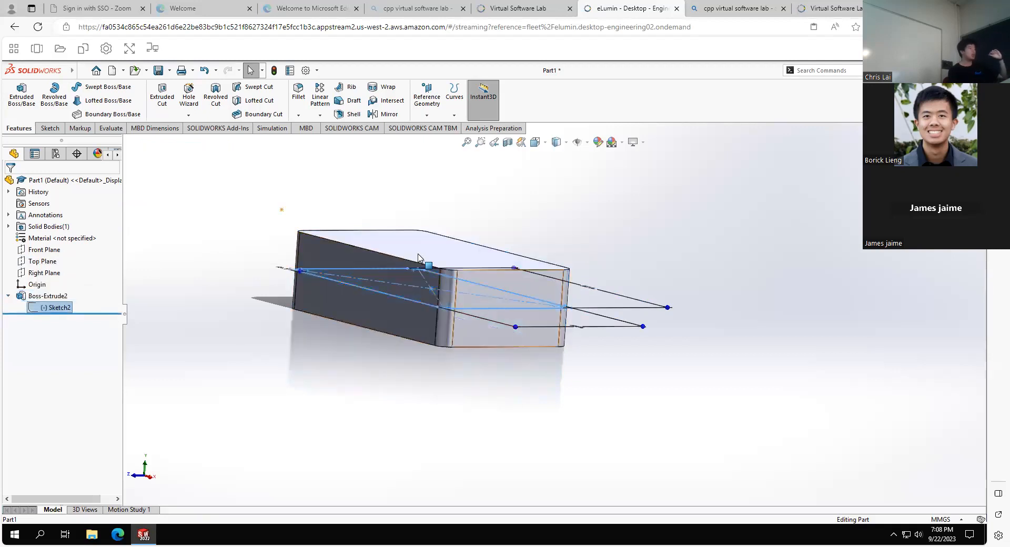
mouse_move(232, 275)
middle_mouse_down()
mouse_move(225, 309)
mouse_move(215, 230)
middle_mouse_up()
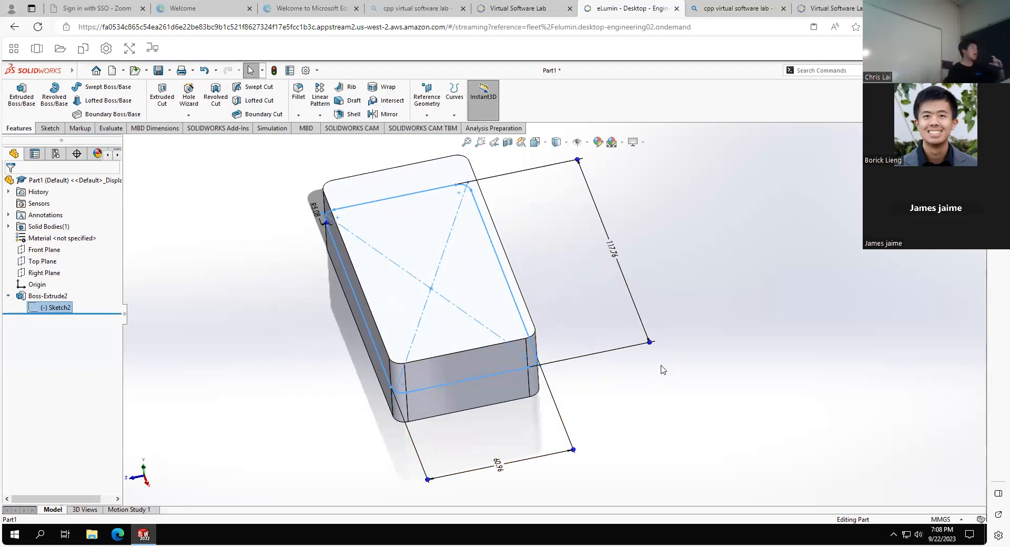
Inspect the extrusion feature and its available actions in the feature tree, and check the Front Plane's position
left_click(44, 297)
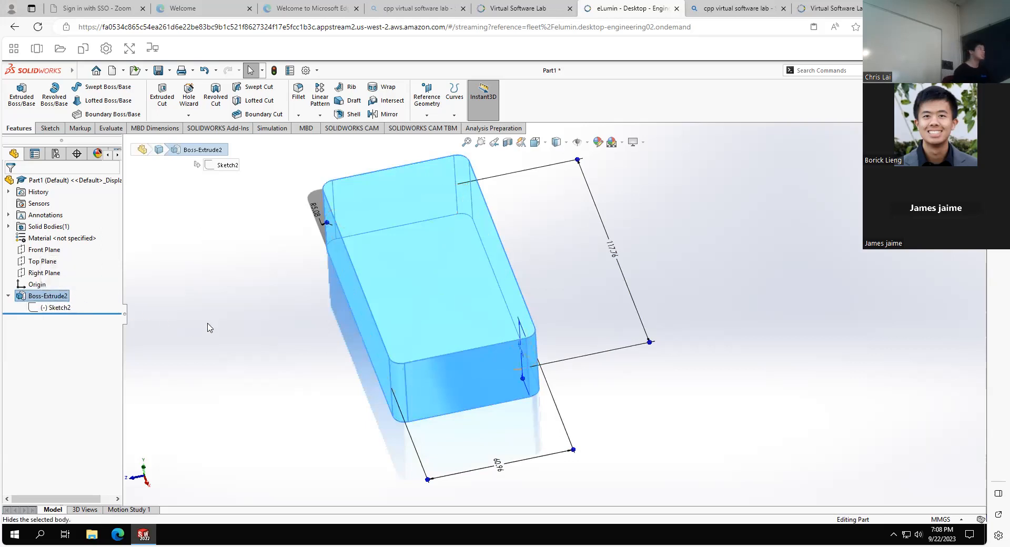
left_click(179, 322)
left_click(36, 297)
left_click(88, 294)
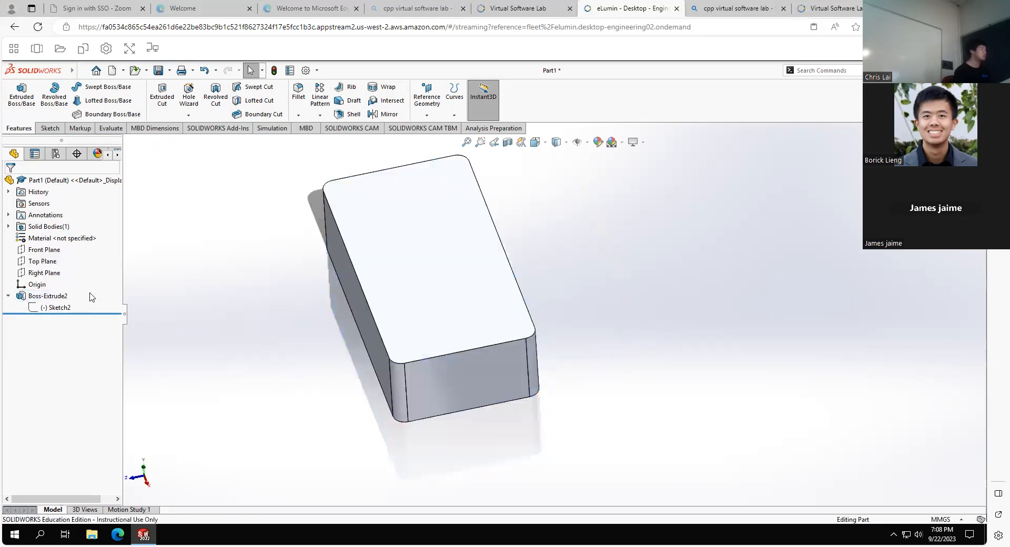
left_click(60, 294)
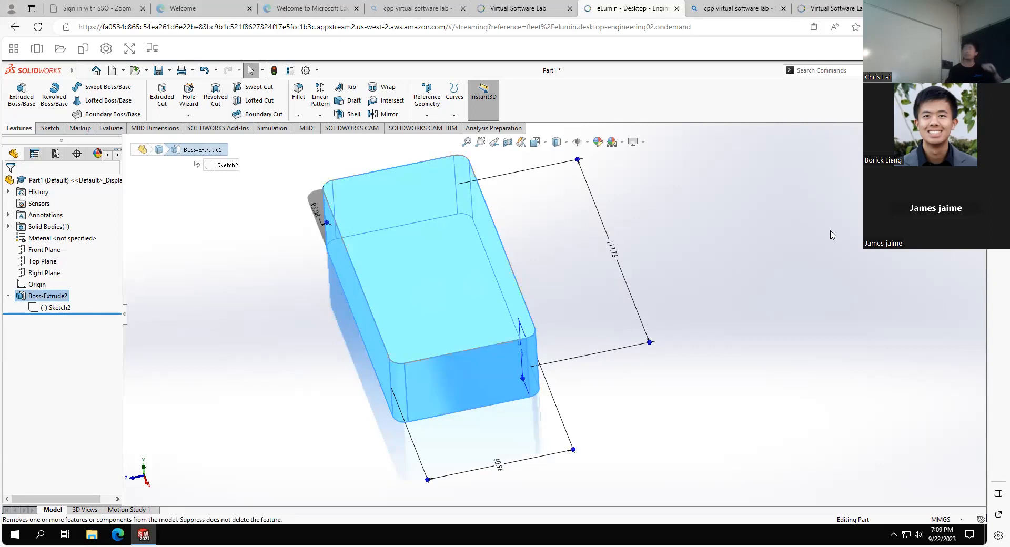
left_click(813, 352)
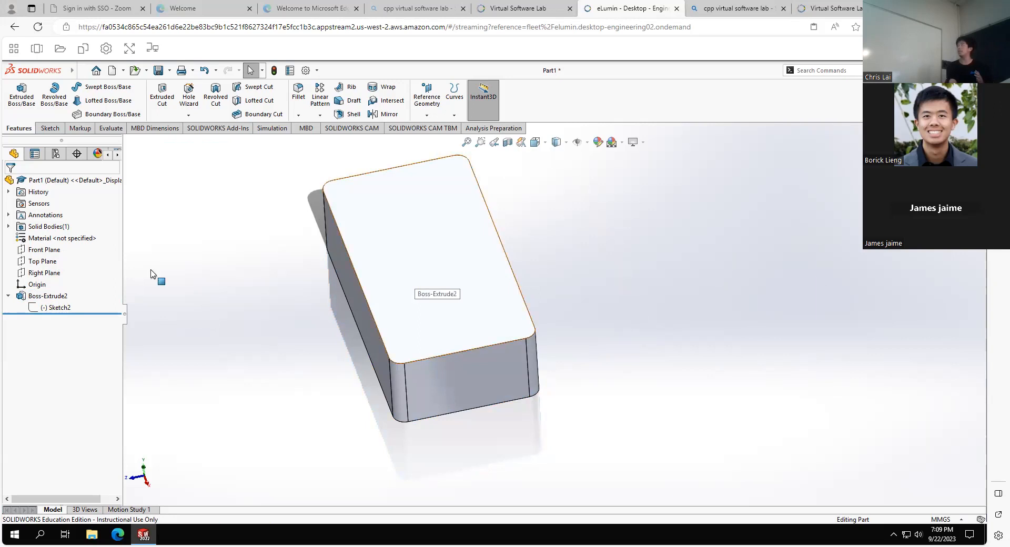
left_click(44, 250)
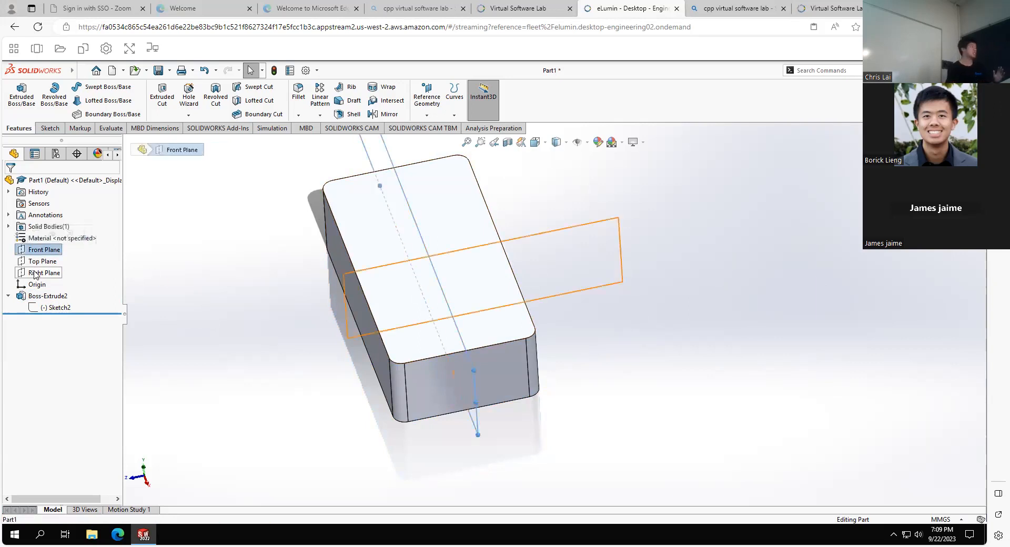
left_click(295, 347)
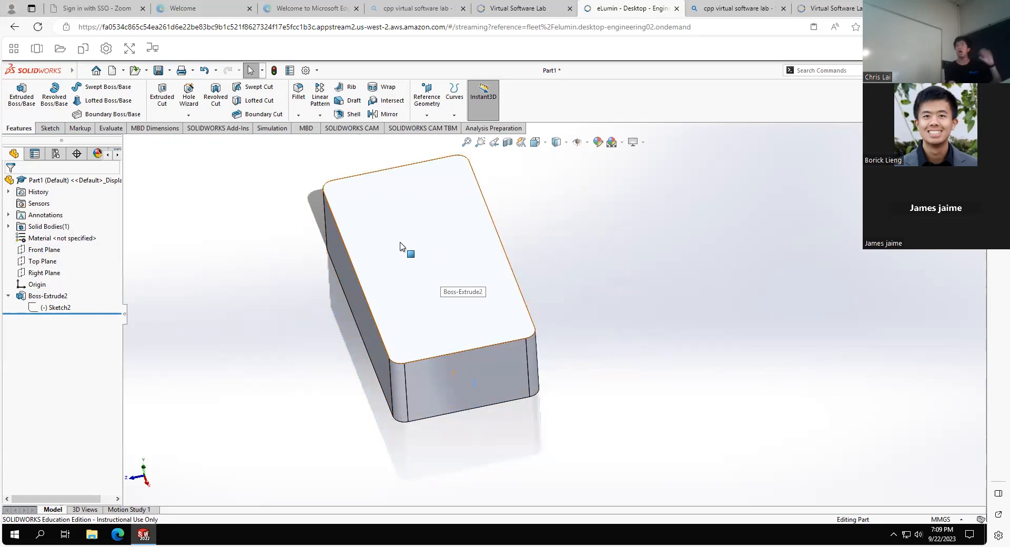
Start a new sketch on the block's large upper face
middle_click_drag(429, 334, 461, 323)
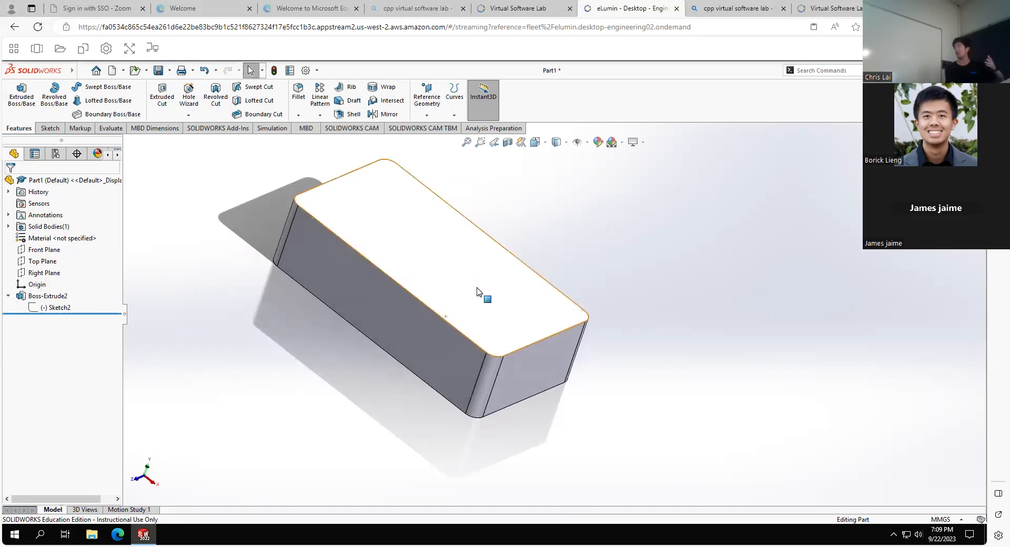
left_click(424, 233)
left_click(716, 233)
left_click(508, 271)
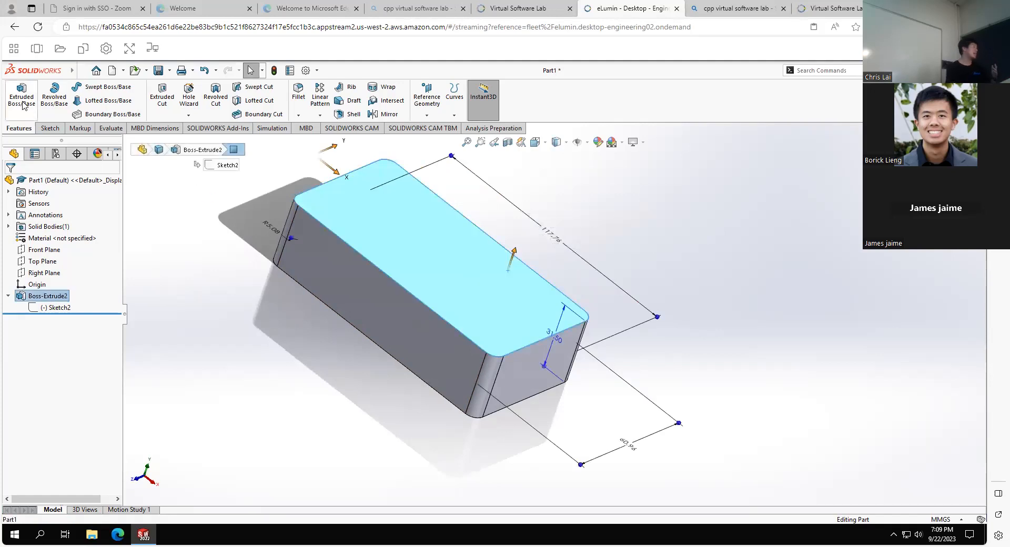
left_click(46, 128)
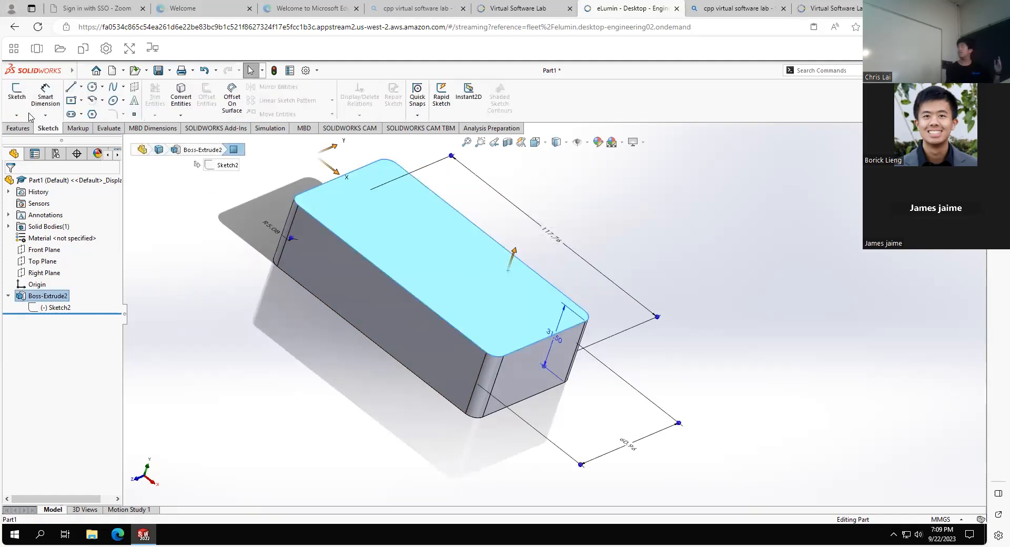
left_click(17, 95)
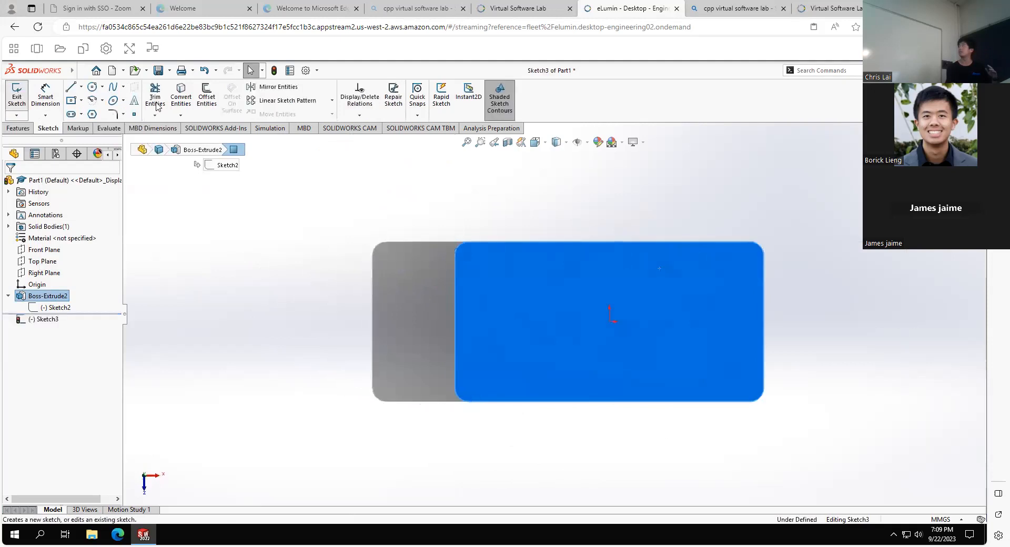
left_click(852, 331)
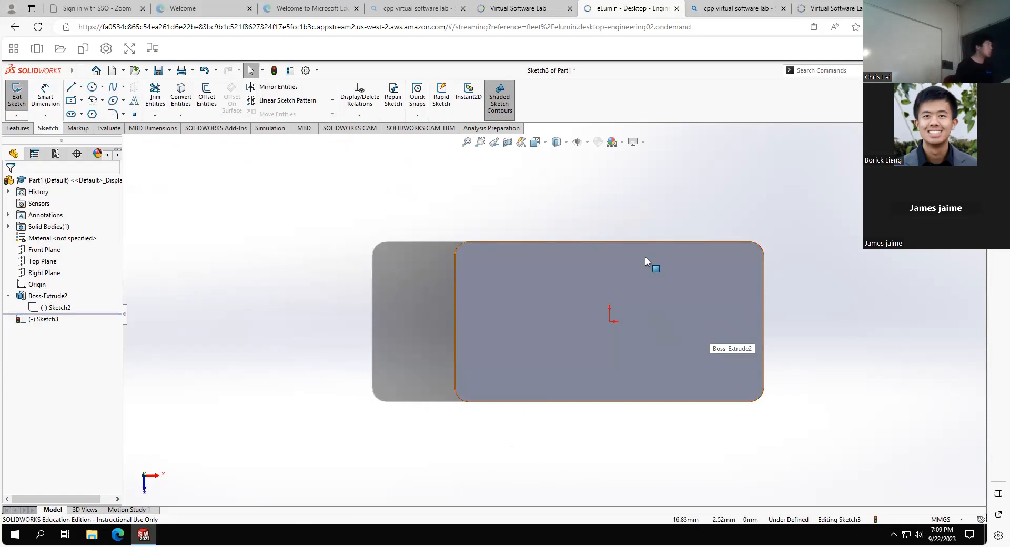
left_click(82, 88)
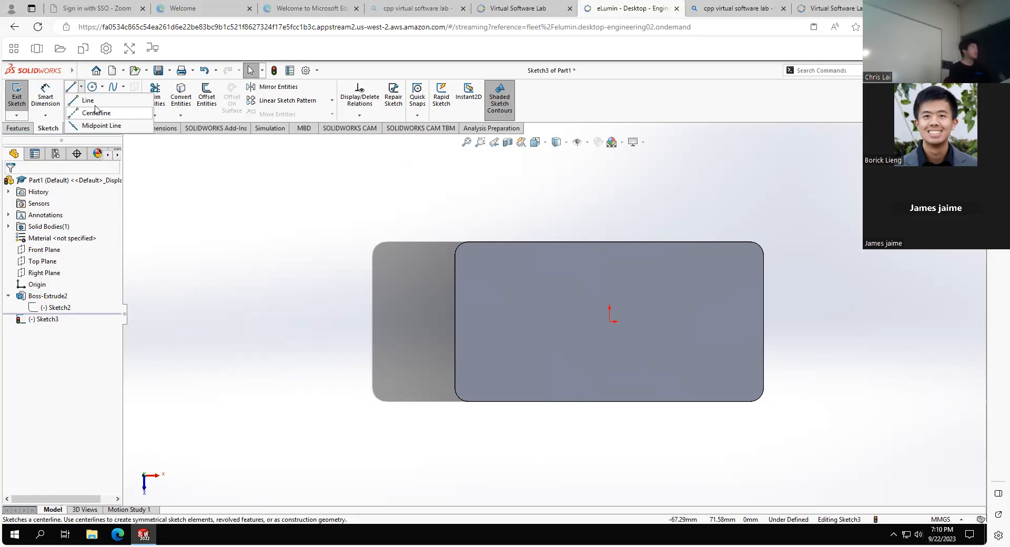
left_click(99, 115)
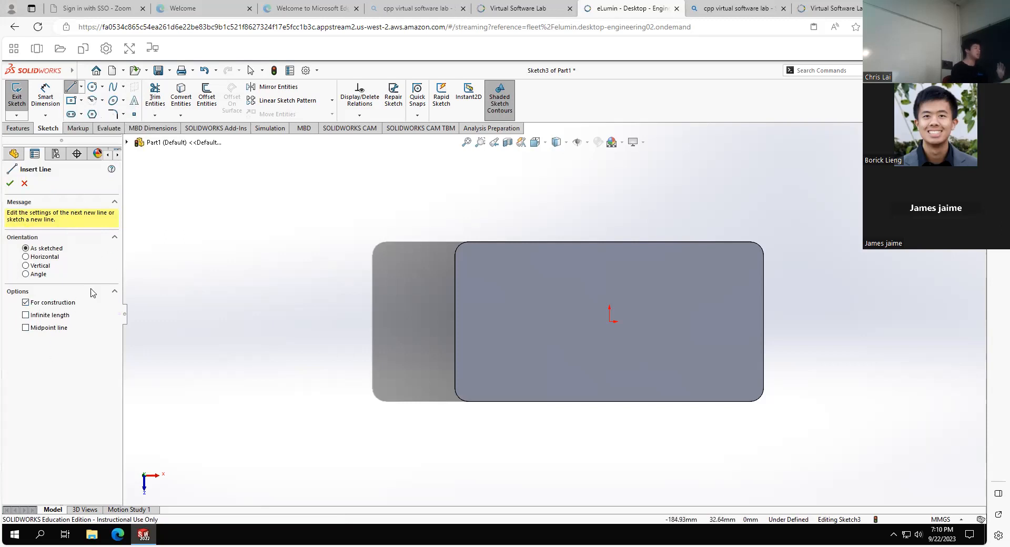
left_click(55, 330)
left_click(610, 321)
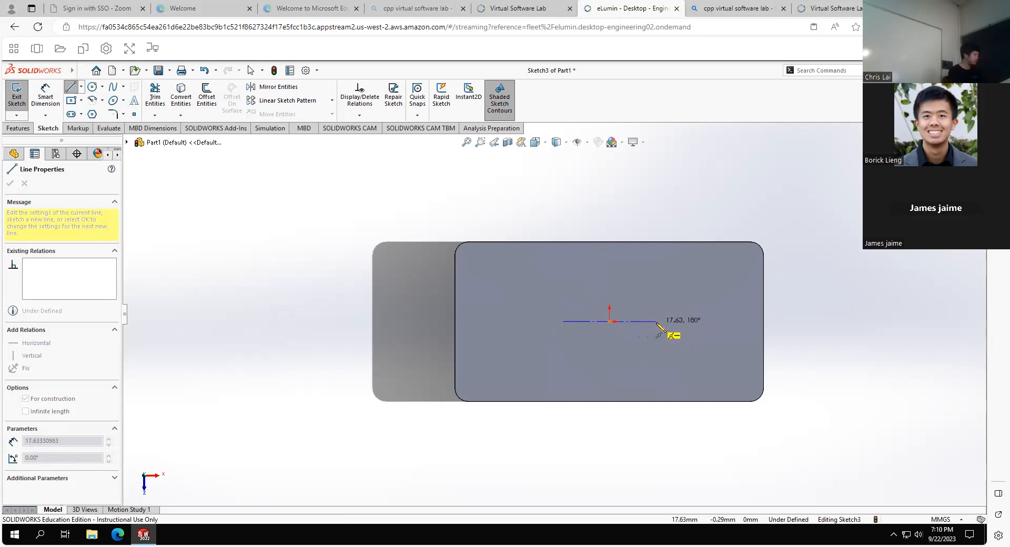
key("Escape")
key("Escape")
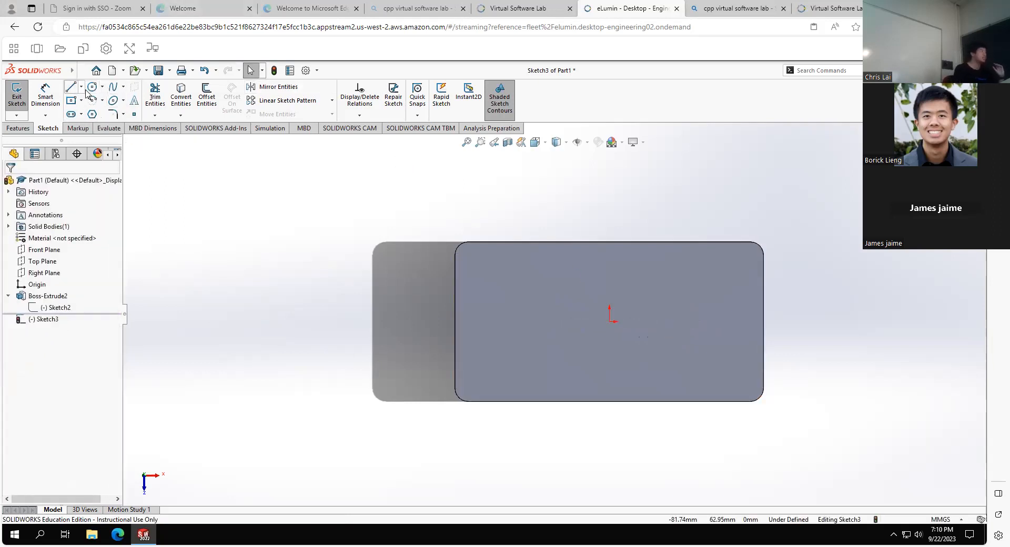
left_click(81, 86)
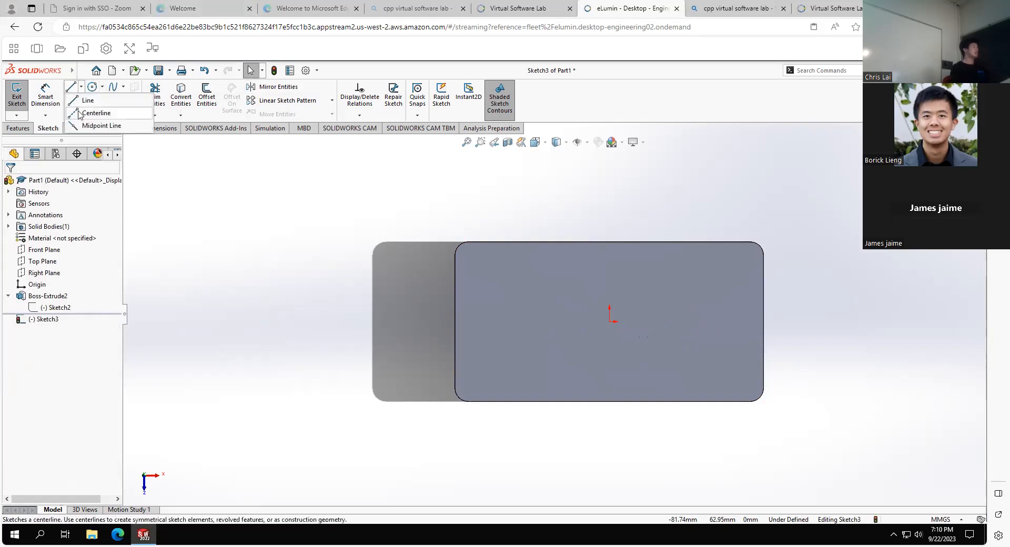
left_click(93, 113)
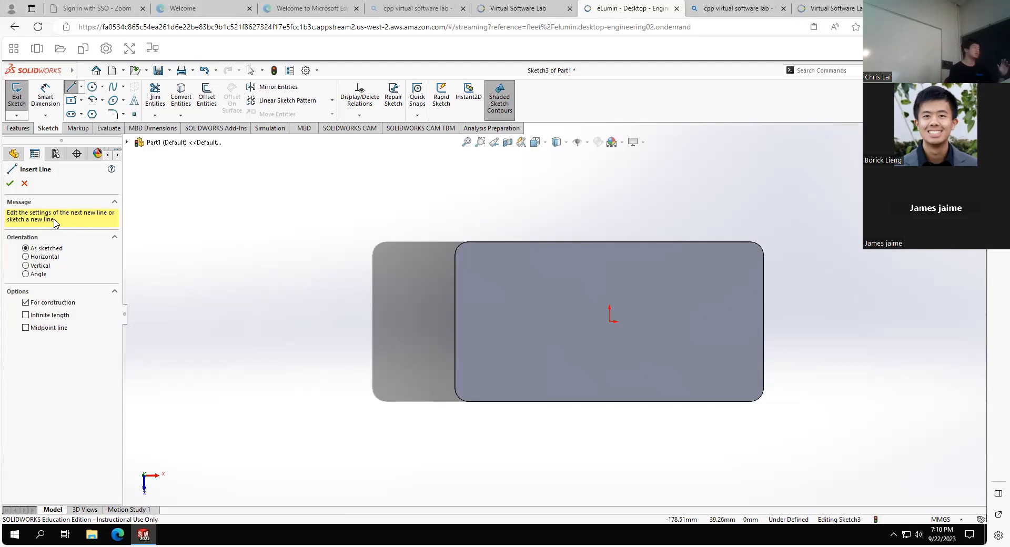
left_click(49, 319)
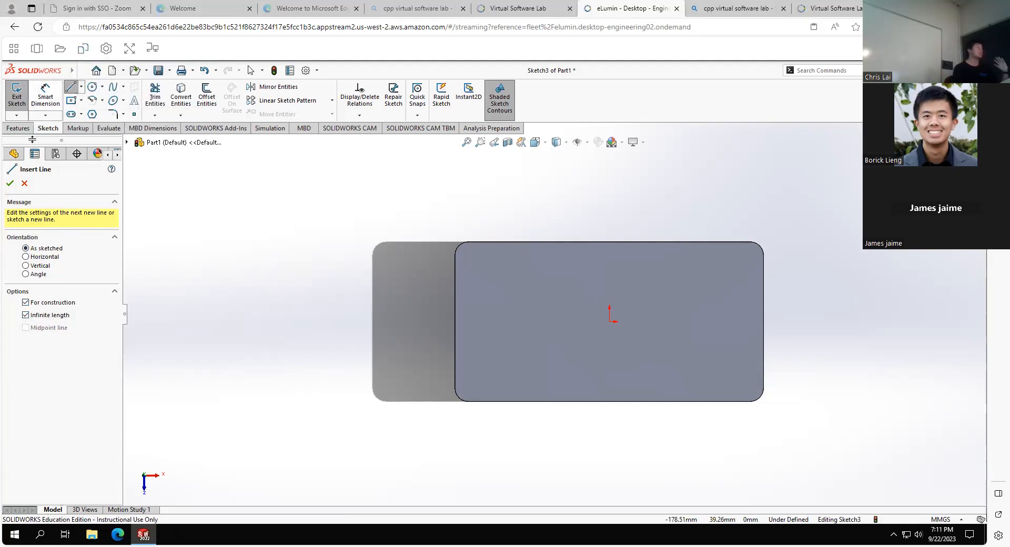
left_click(81, 92)
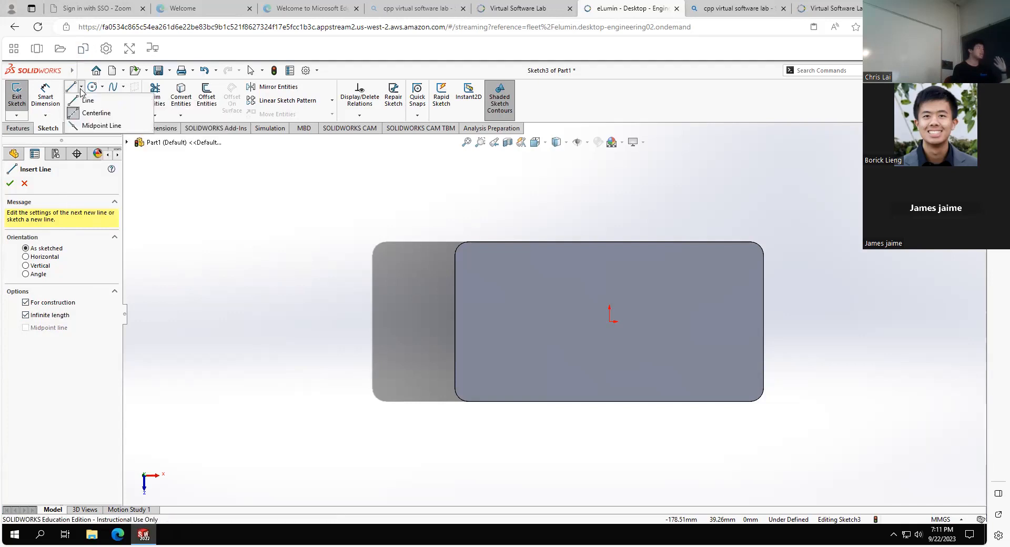
left_click(271, 243)
key("Escape")
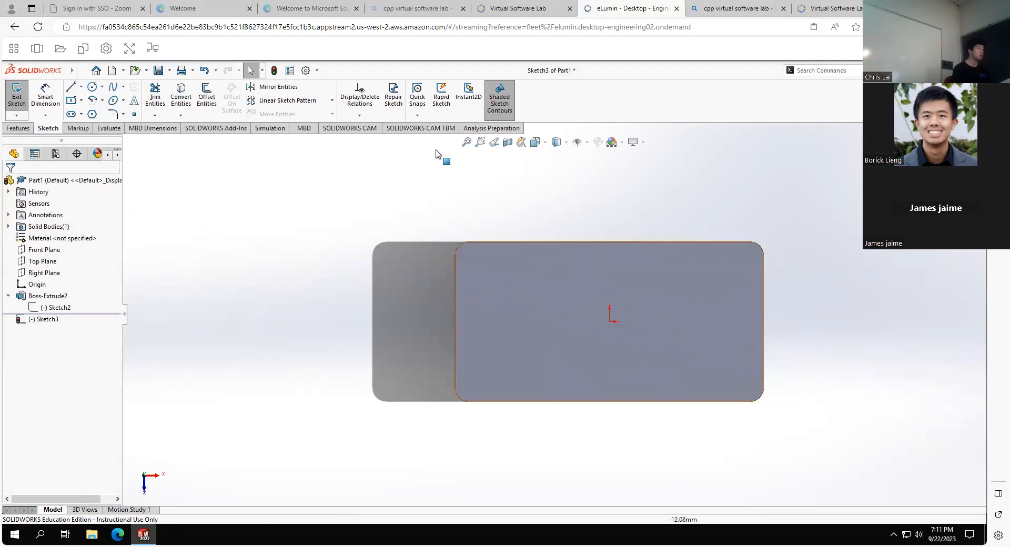
Draw a vertical, infinite-length centerline through the origin on the block face
left_click(82, 92)
left_click(90, 108)
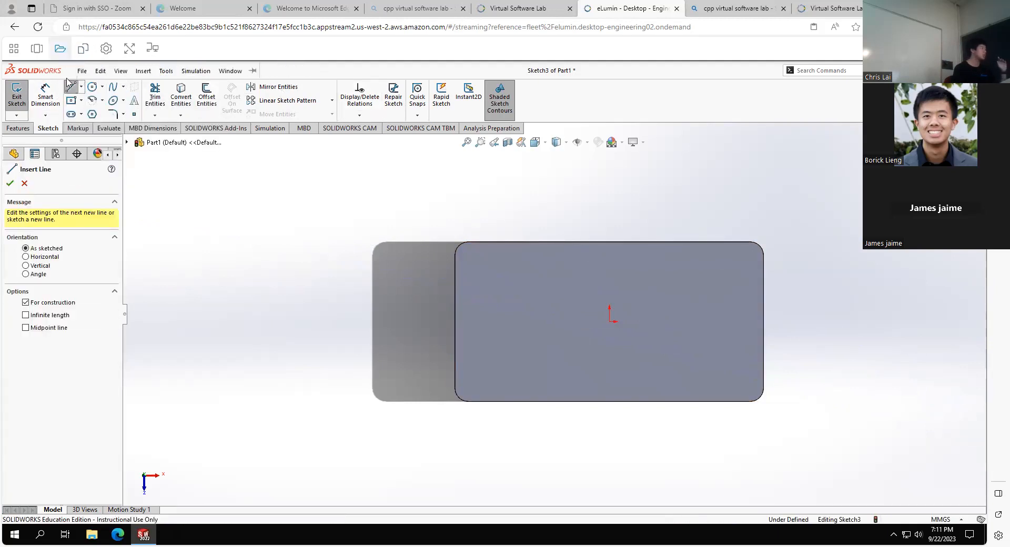
left_click(81, 86)
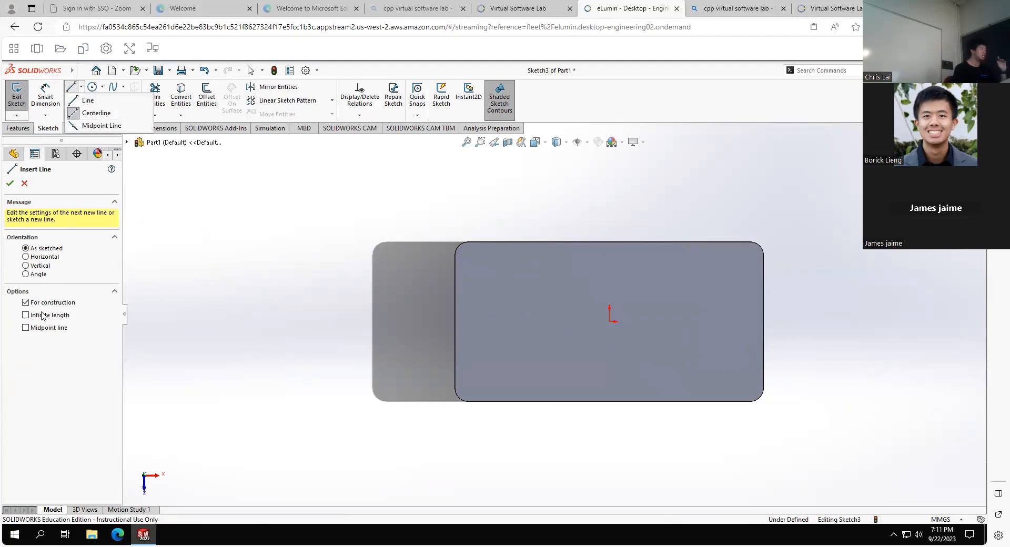
left_click(25, 315)
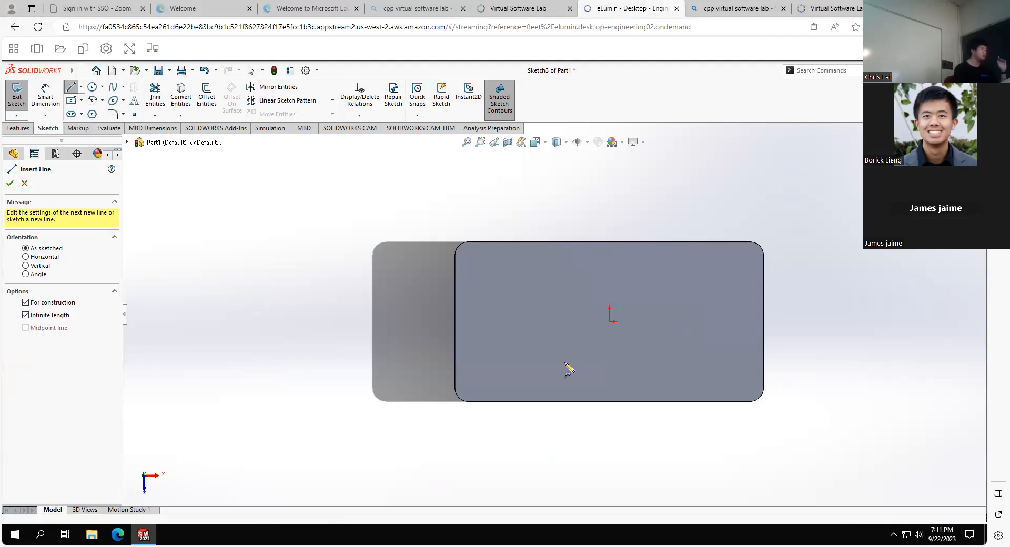
left_click(610, 322)
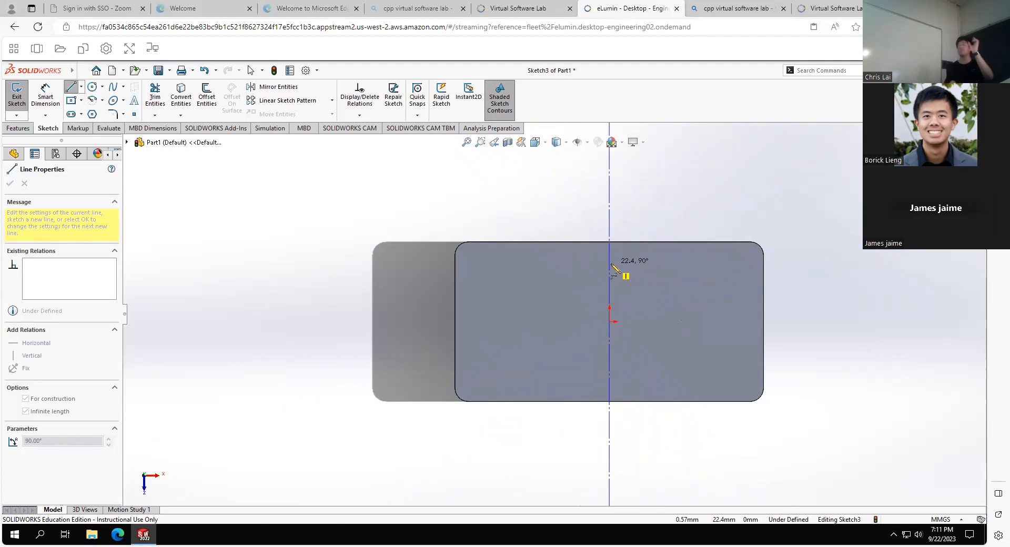
left_click(615, 270)
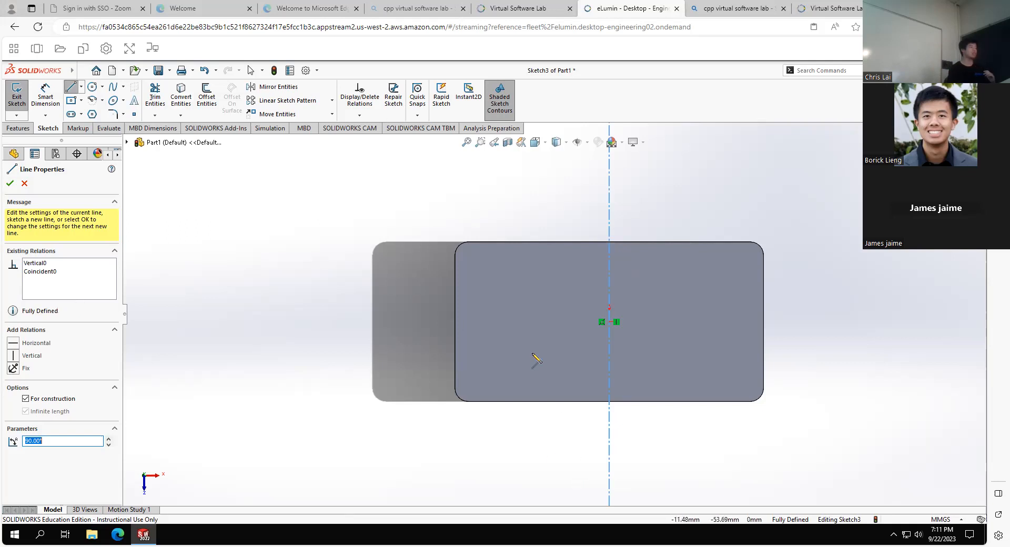
Add a horizontal infinite-length centerline through the origin and finish the centerline command
left_click(611, 323)
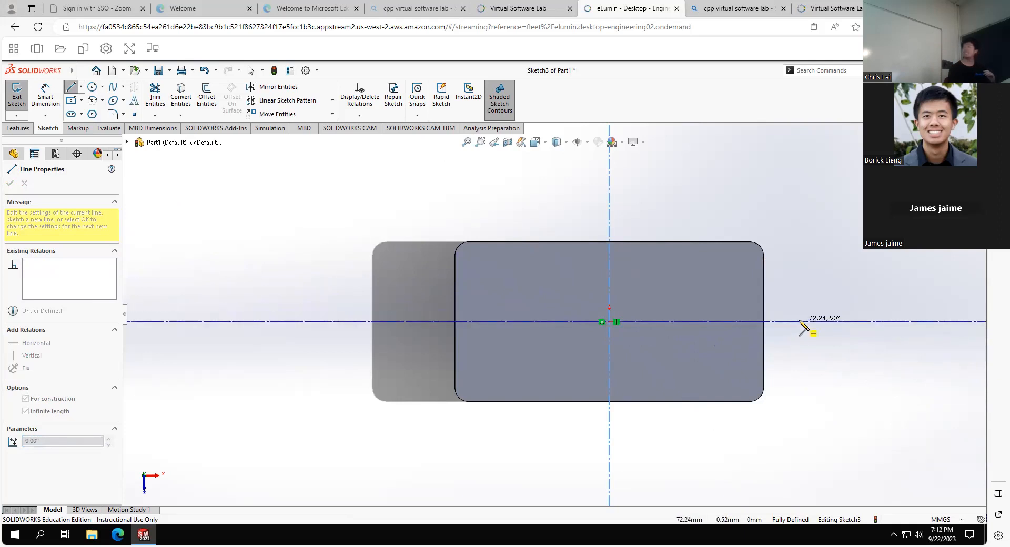
left_click(801, 324)
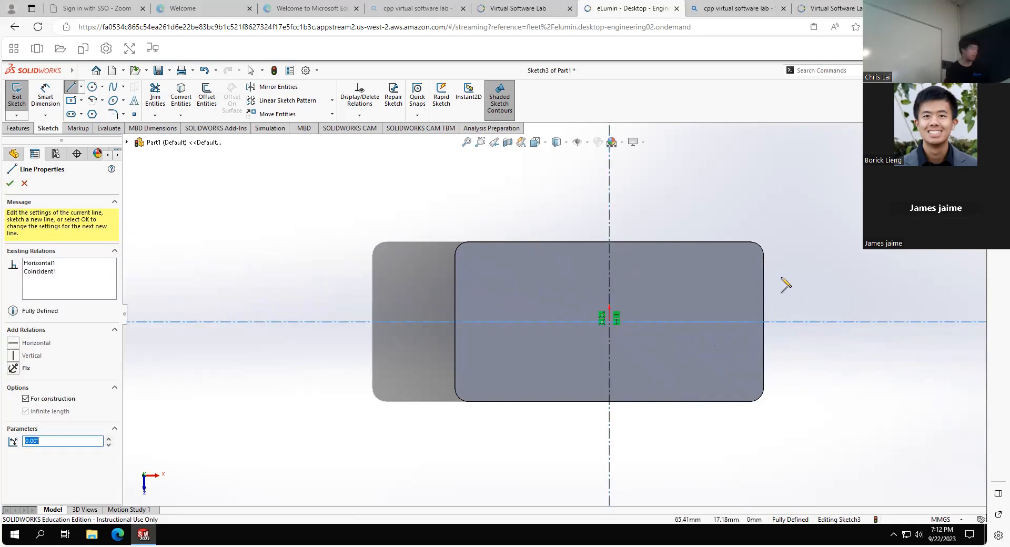
key("Escape")
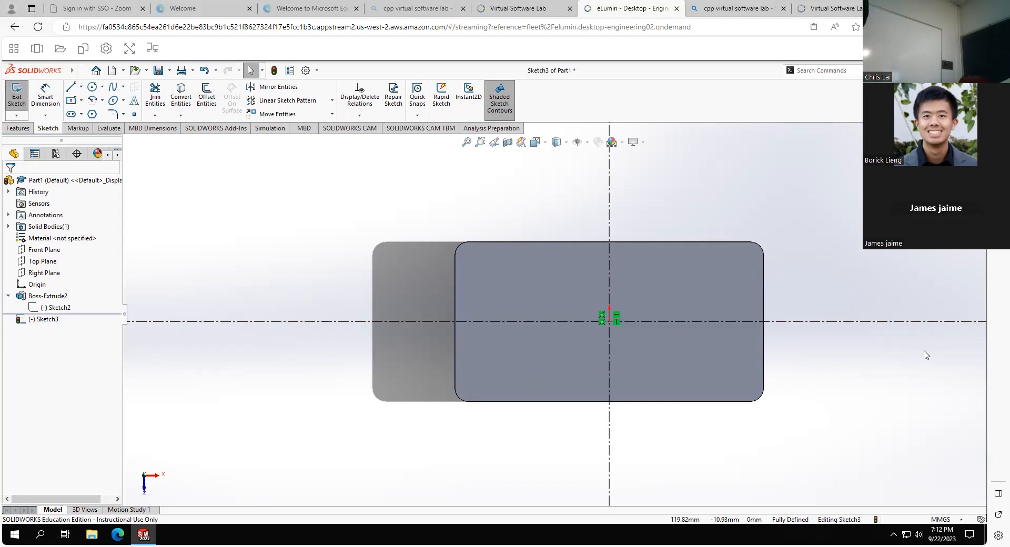
Sketch a four-line open chain from the vertical centerline: a horizontal line, a vertical line, a slanted line about 14.4 mm long and a short slanted end line
left_click(72, 88)
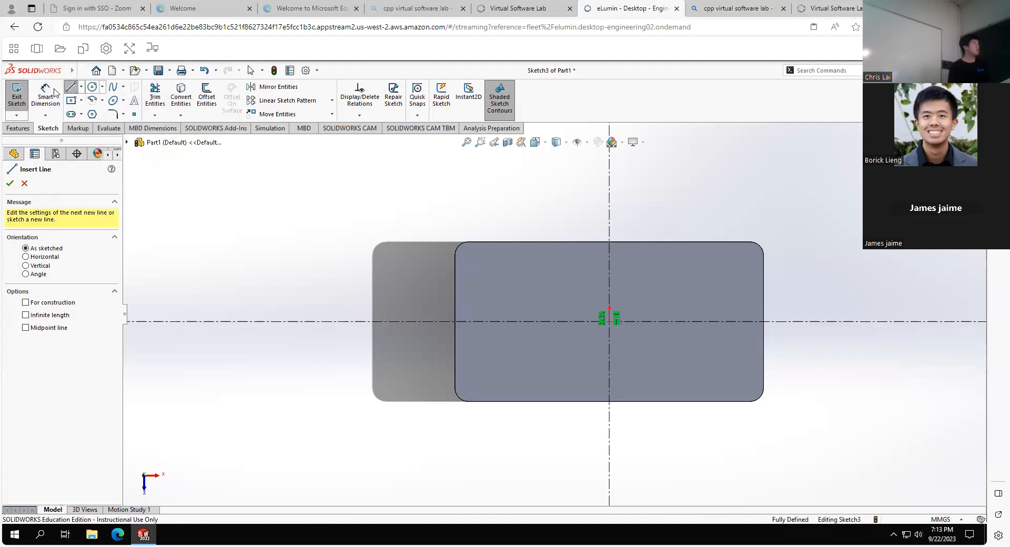
left_click(609, 252)
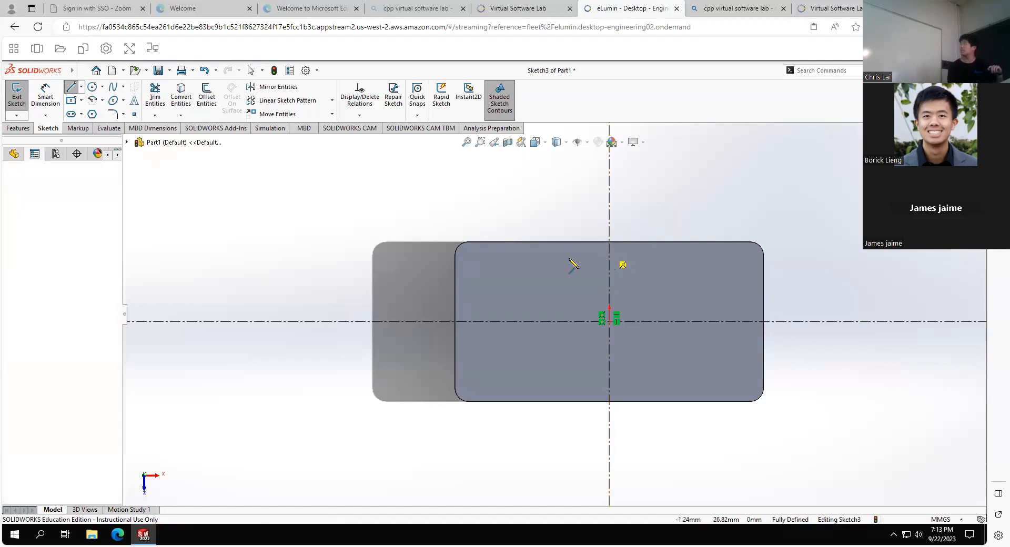
left_click(507, 251)
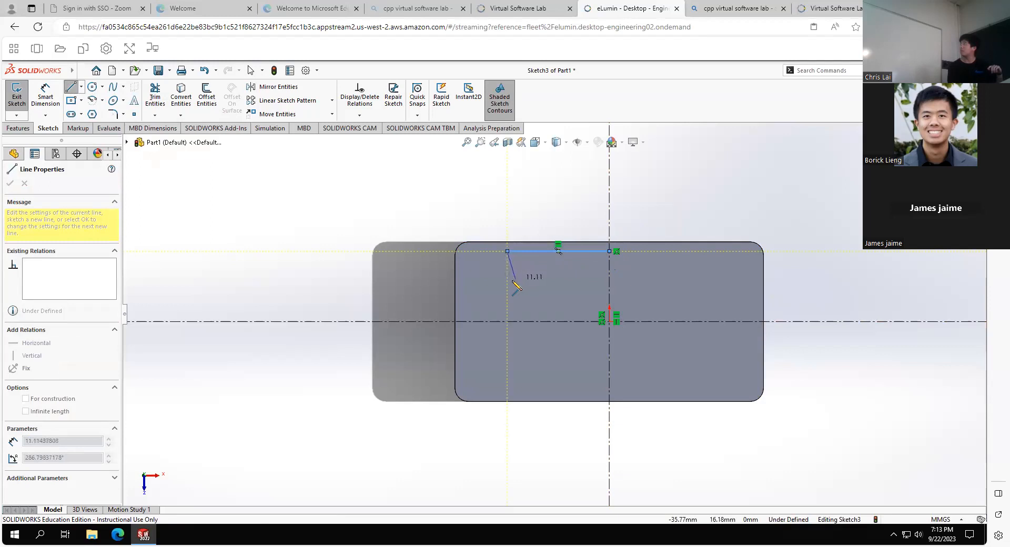
left_click(508, 281)
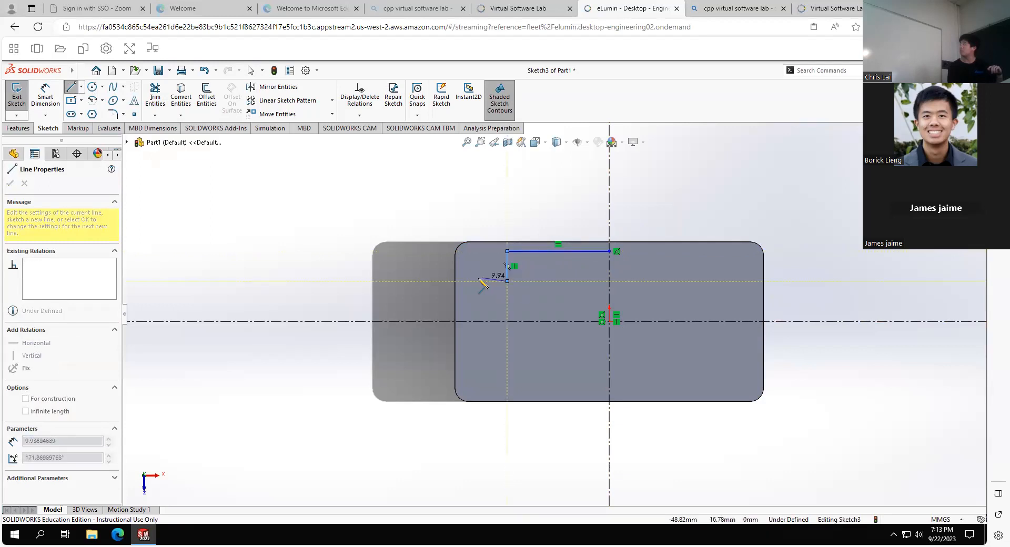
left_click(471, 293)
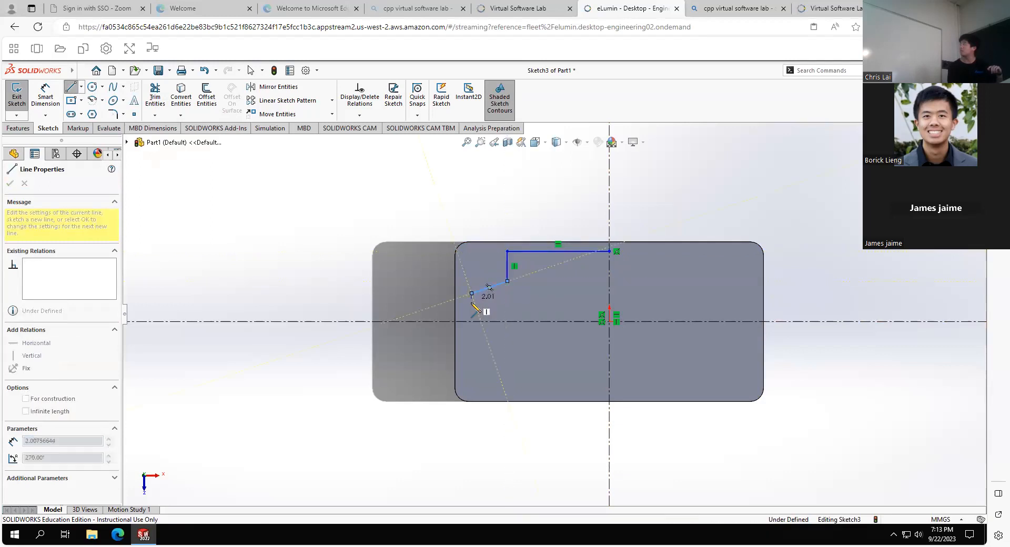
left_click(464, 309)
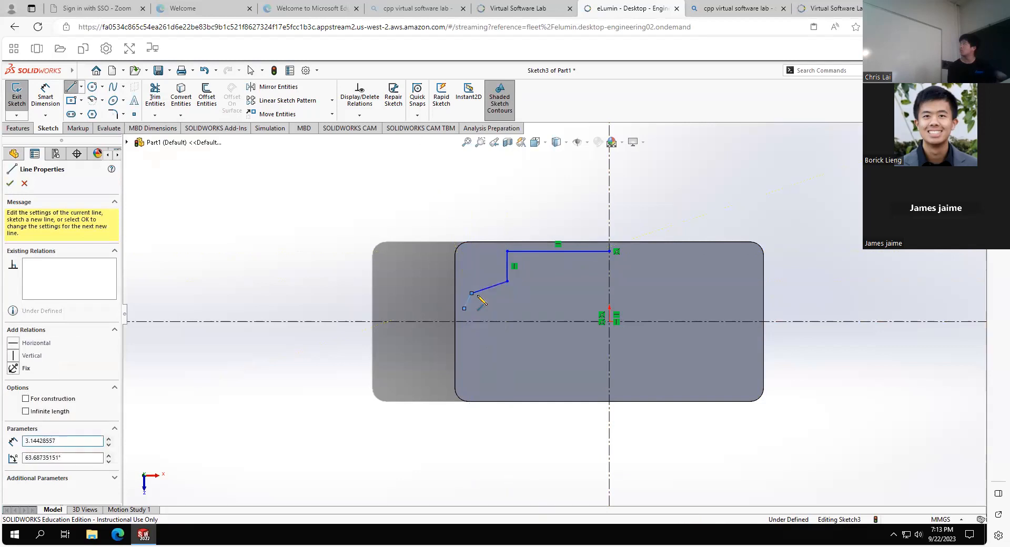
key("Escape")
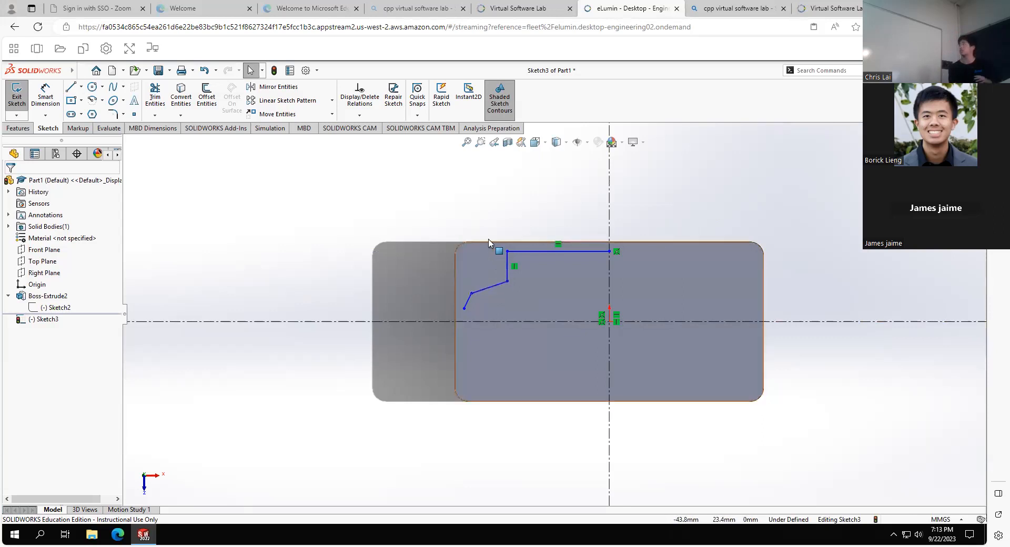
Add a Horizontal relation to the longer slanted line of the open chain
left_click(495, 288)
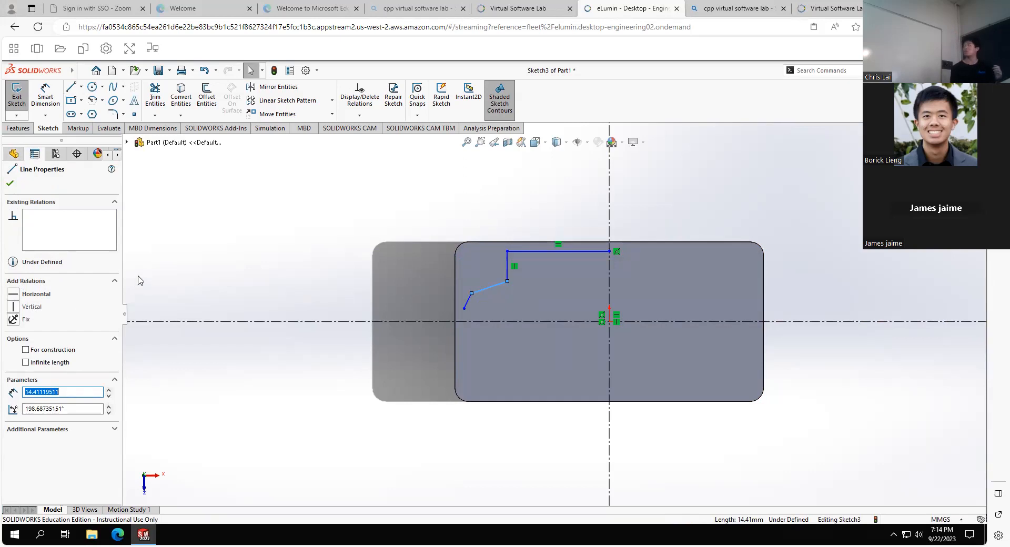
left_click(15, 295)
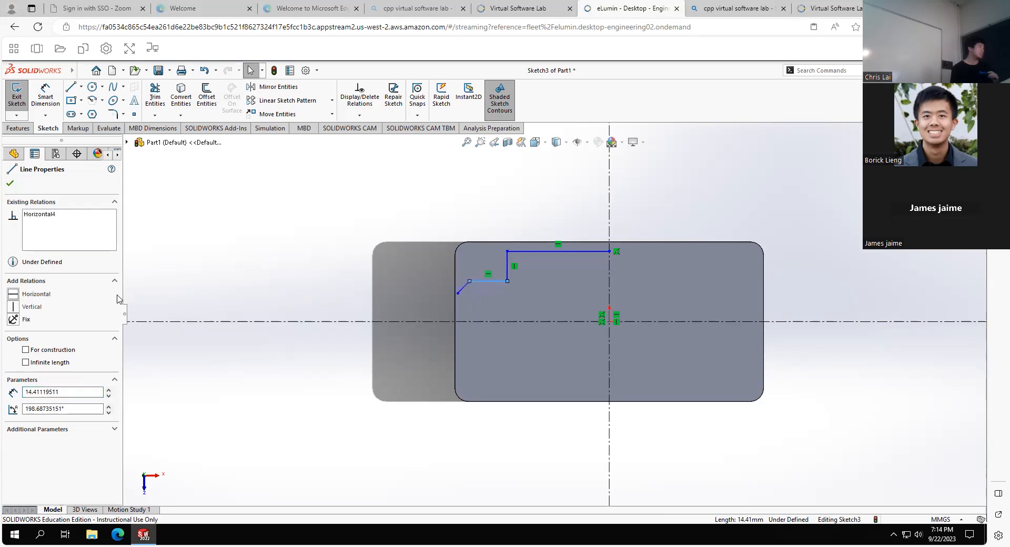
left_click(453, 188)
mouse_move(483, 281)
left_mouse_down()
mouse_move(527, 324)
mouse_move(472, 185)
mouse_move(474, 284)
mouse_move(484, 232)
mouse_move(493, 271)
mouse_move(500, 219)
mouse_move(483, 284)
left_mouse_up()
scroll(463, 279, "down", 3)
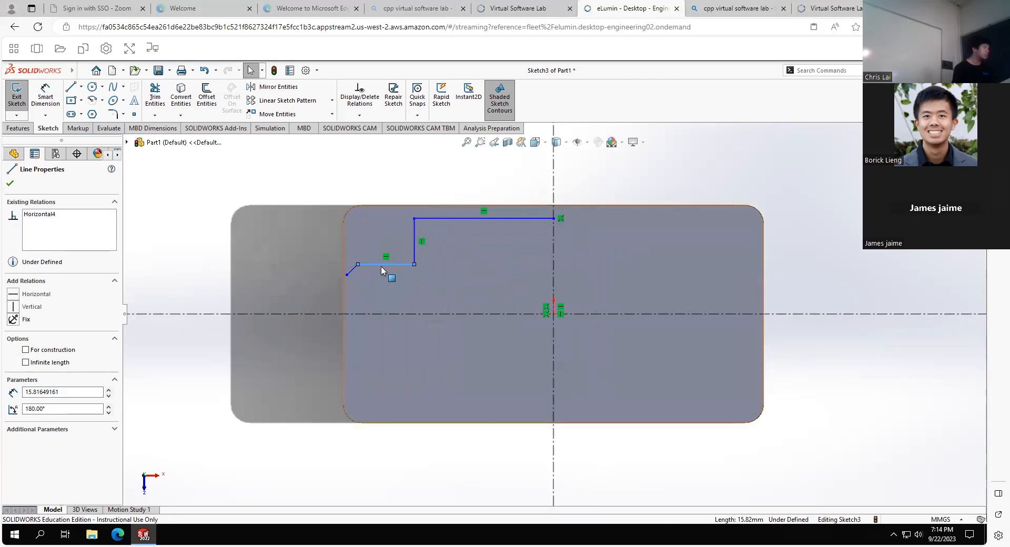
Add a Vertical relation to the short slanted line at the end of the chain
left_click(351, 276)
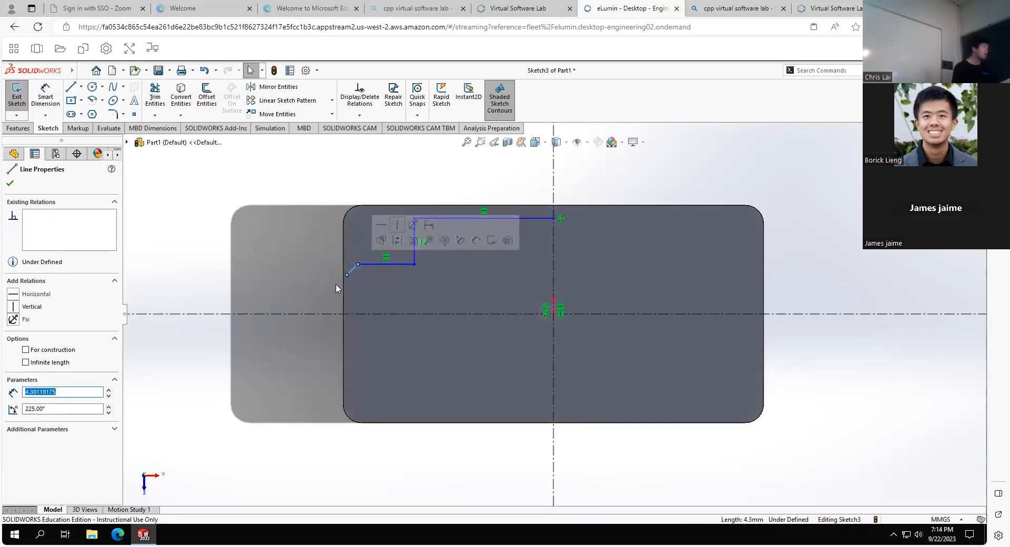
left_click(13, 309)
left_click(415, 176)
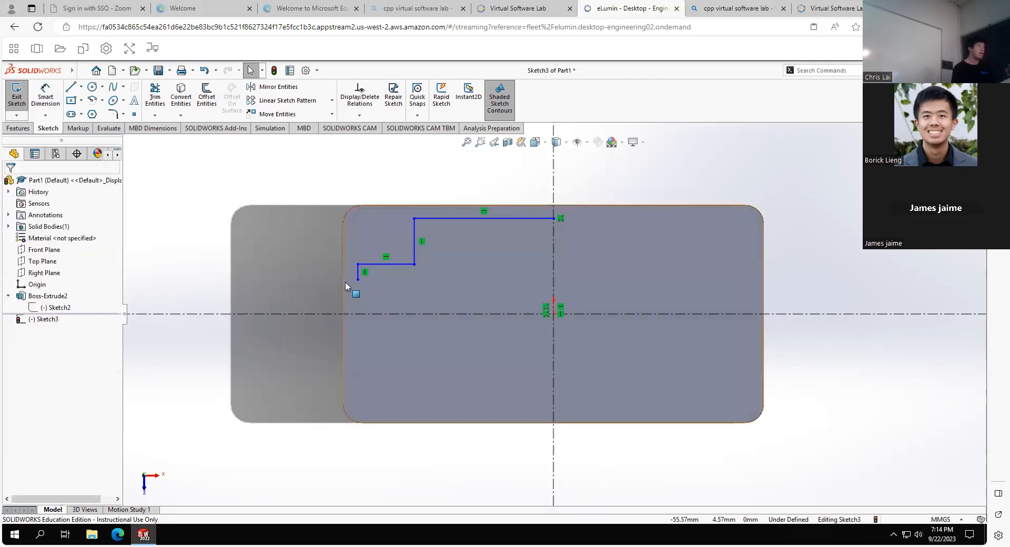
Stretch the chain outward beyond the block and lengthen its short vertical end line toward the horizontal centerline
left_click_drag(358, 273, 189, 267)
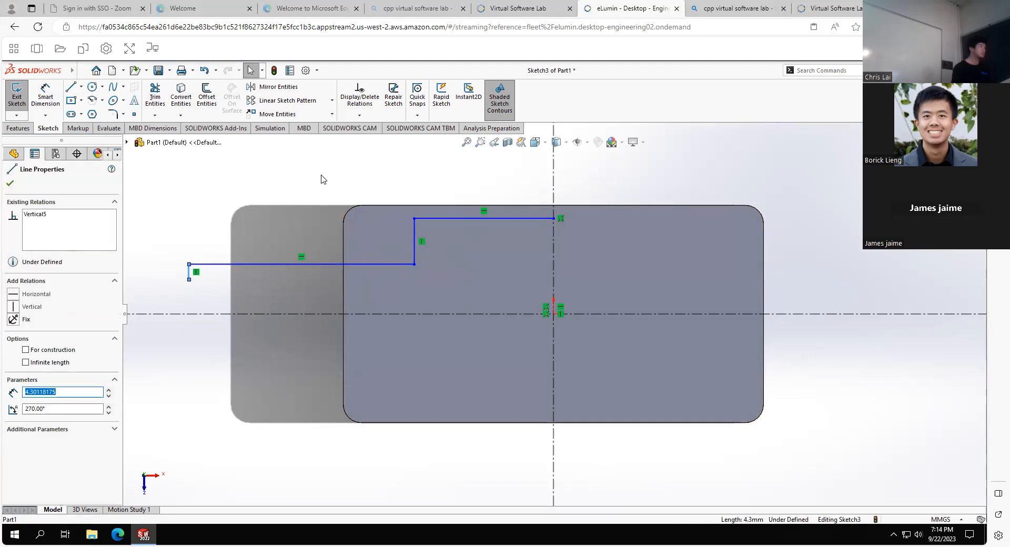
left_click(323, 180)
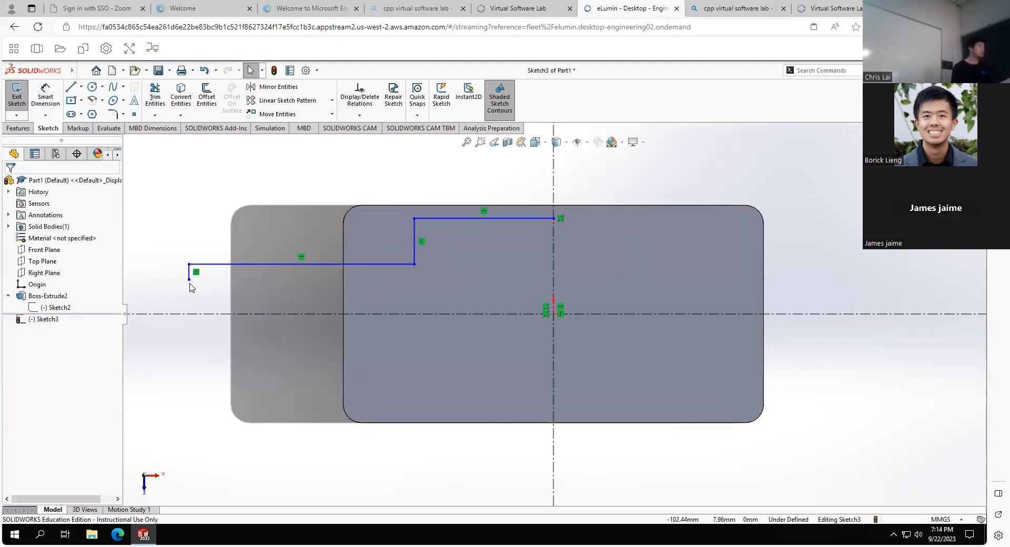
mouse_move(190, 280)
left_mouse_down()
mouse_move(201, 321)
mouse_move(197, 281)
mouse_move(196, 298)
left_mouse_up()
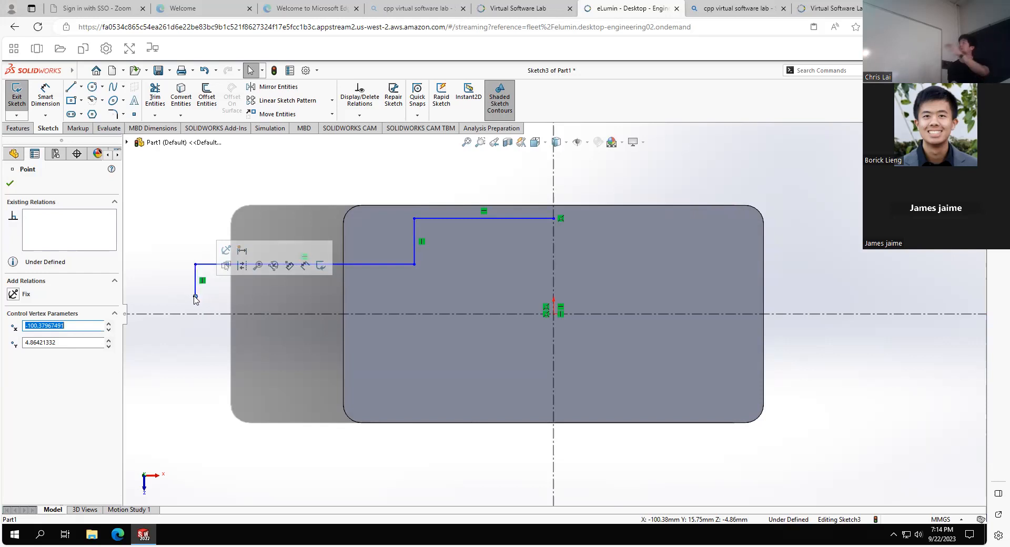
left_click(223, 306)
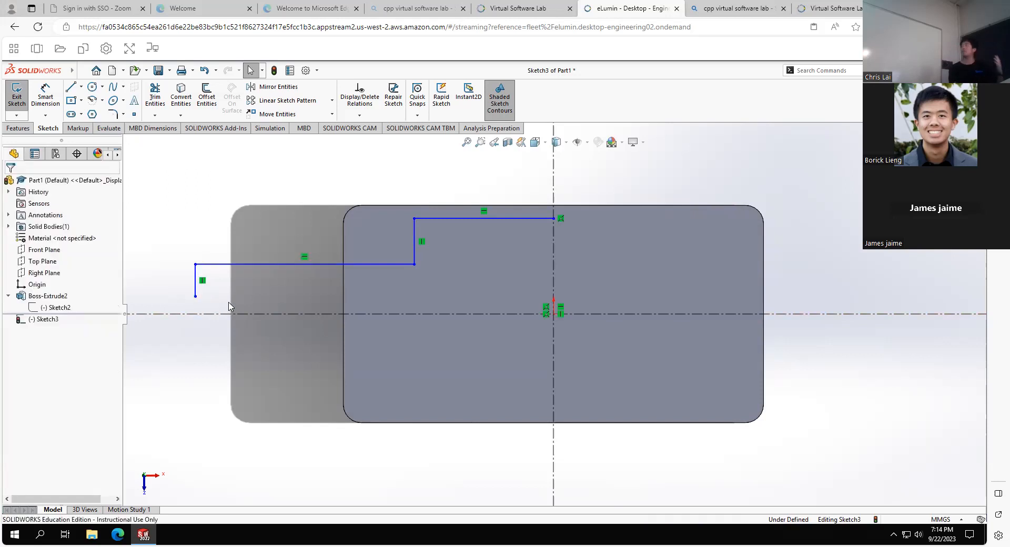
Make the chain's free endpoint coincident with the horizontal centerline, and move the vertical end line back inside the block face
left_click(198, 301)
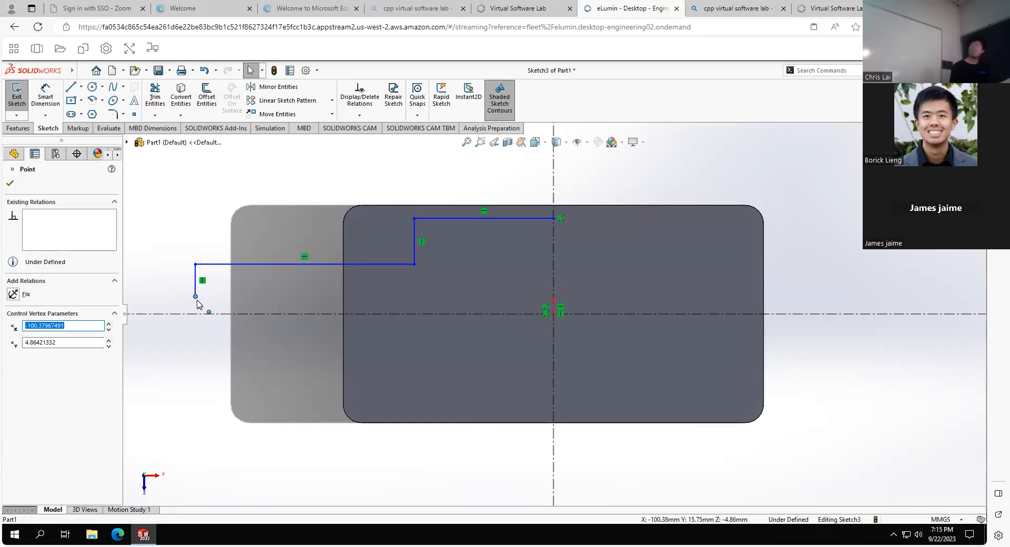
left_click(201, 314, "ctrl")
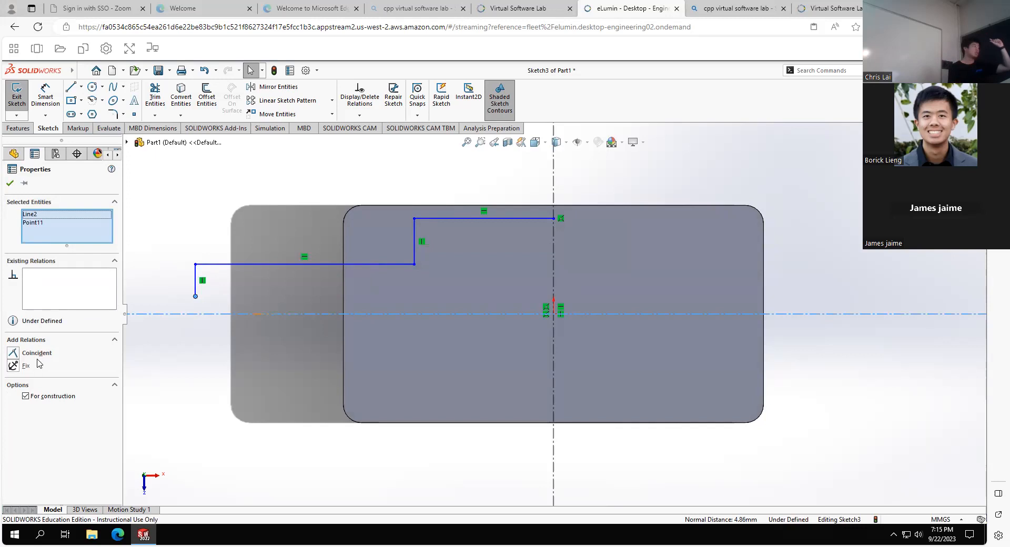
left_click(37, 353)
key("Escape")
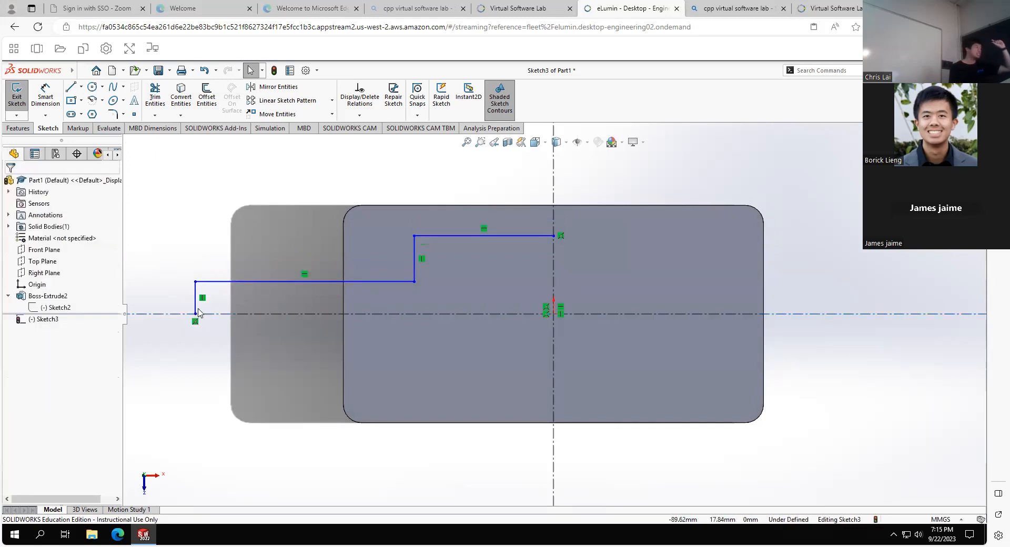
mouse_move(196, 301)
left_mouse_down()
mouse_move(274, 335)
mouse_move(296, 289)
mouse_move(375, 291)
mouse_move(360, 287)
left_mouse_up()
left_click(271, 226)
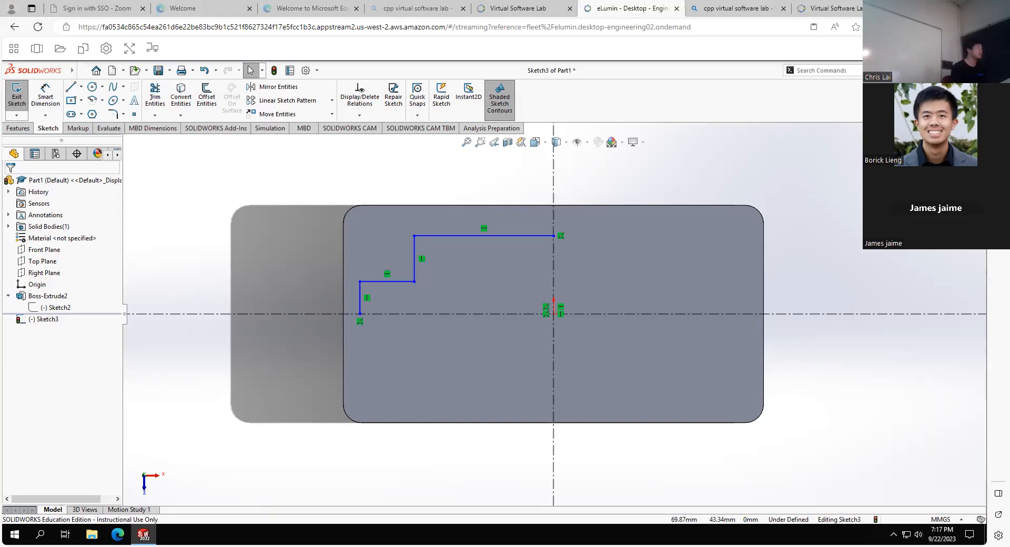
Dimension the profile's outer vertical line from the vertical centerline as a doubled distance of 106.68 mm, placed above the block
left_click(56, 97)
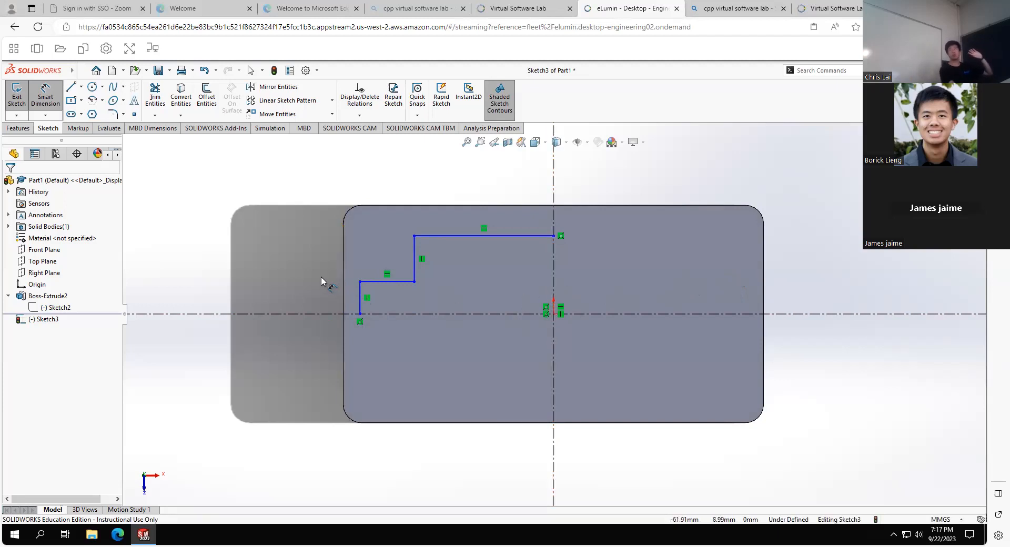
left_click(362, 290)
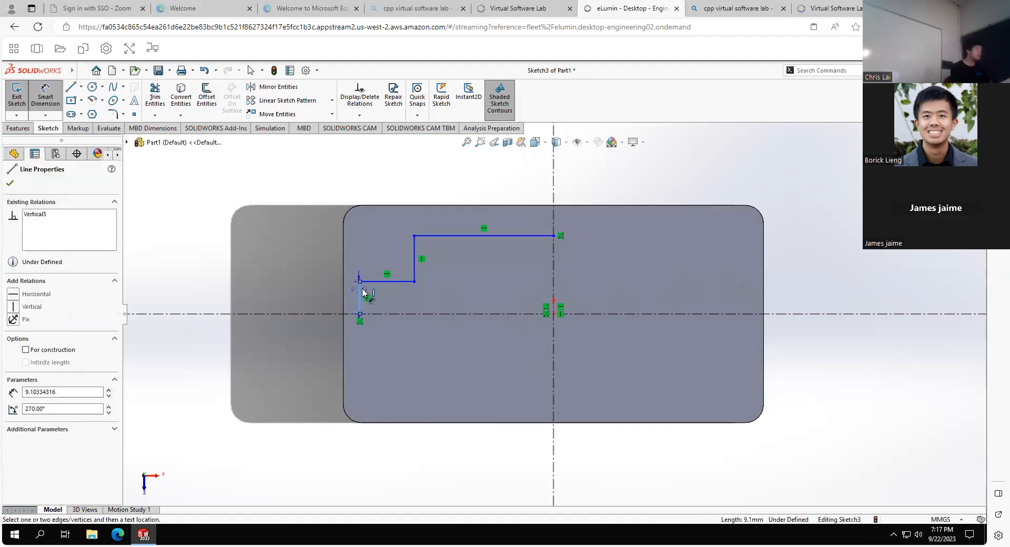
left_click(554, 262)
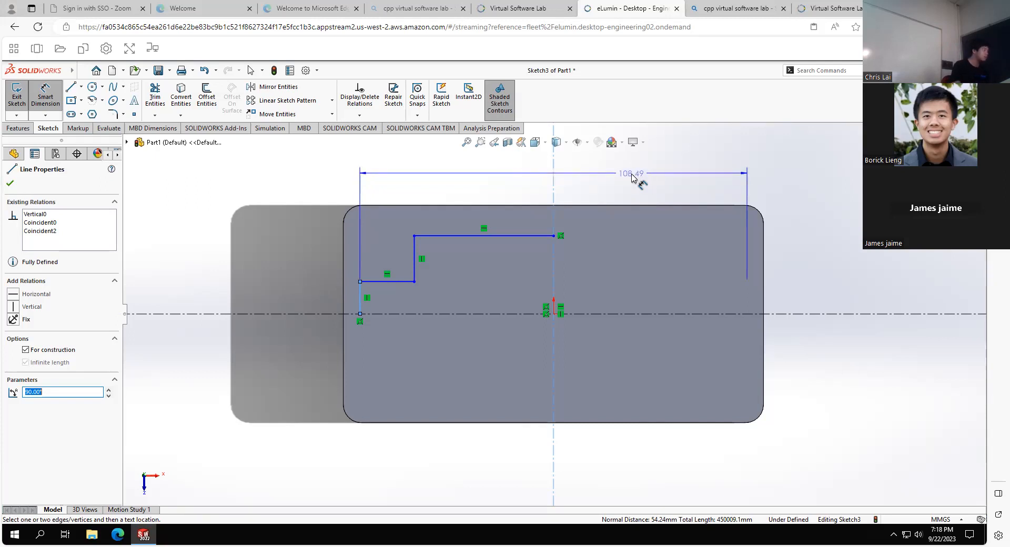
key("Escape")
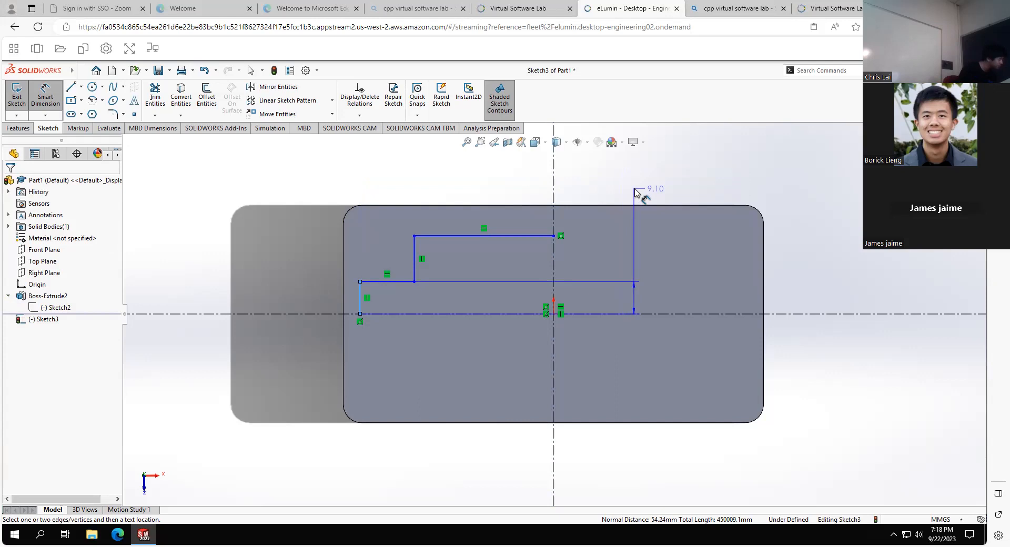
key("Escape")
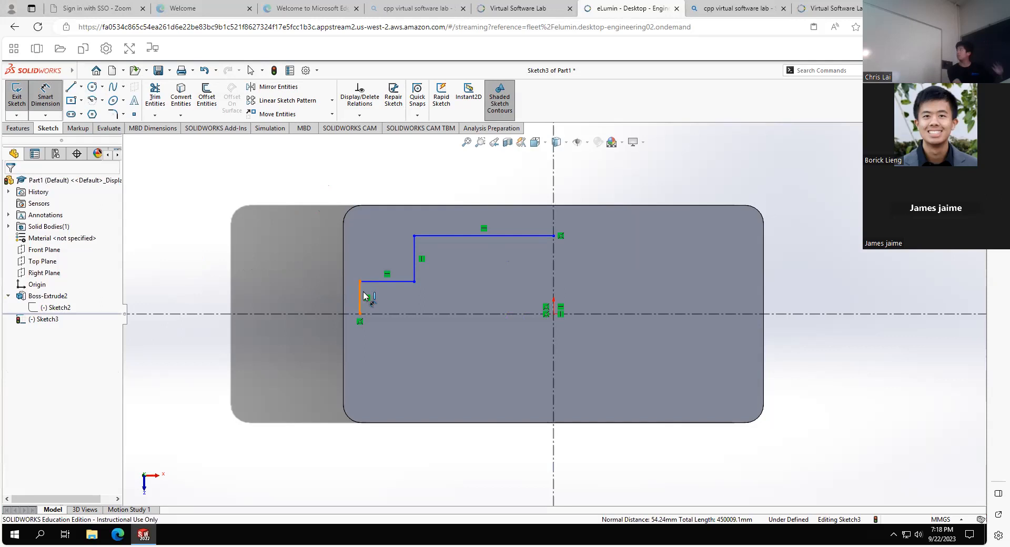
left_click(557, 264)
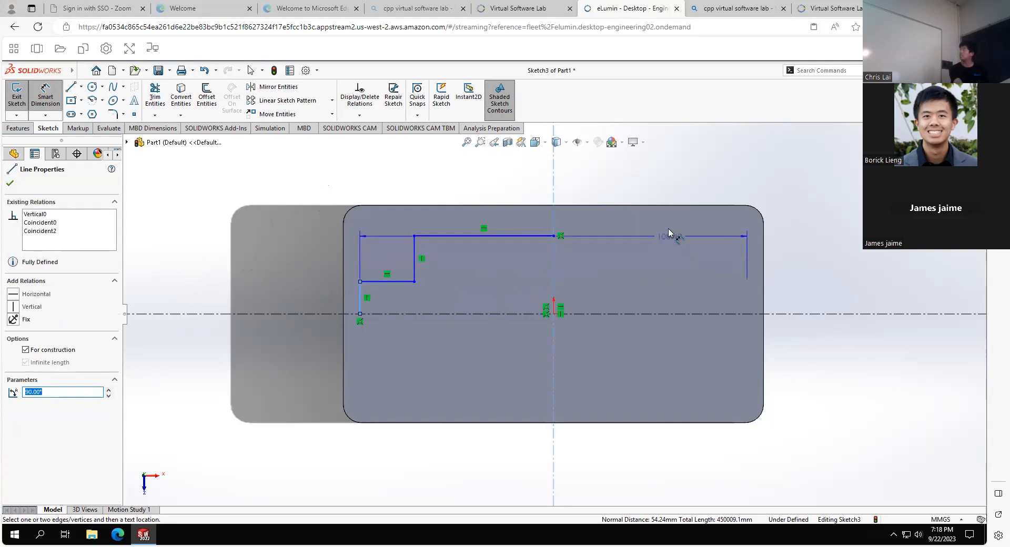
left_click(639, 187)
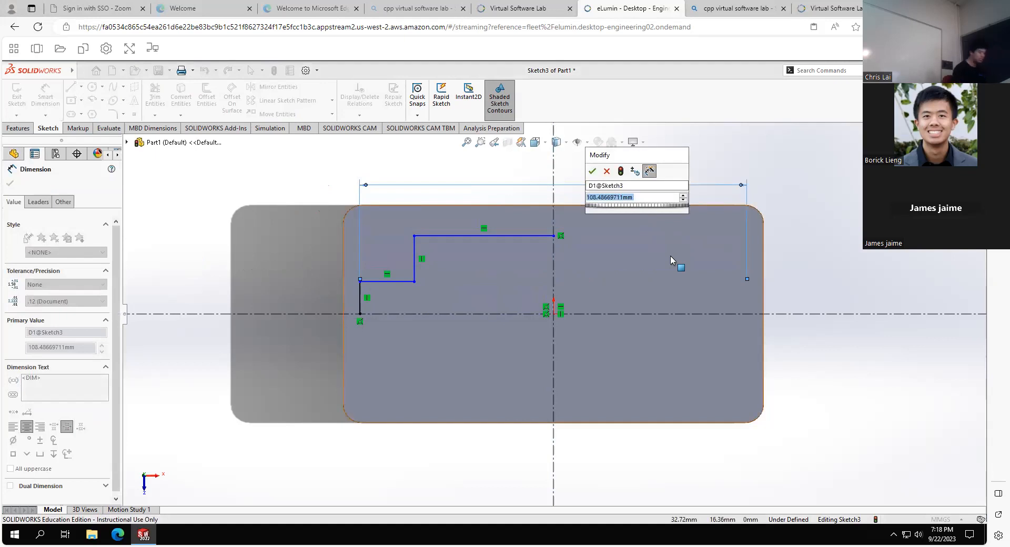
type("106.68")
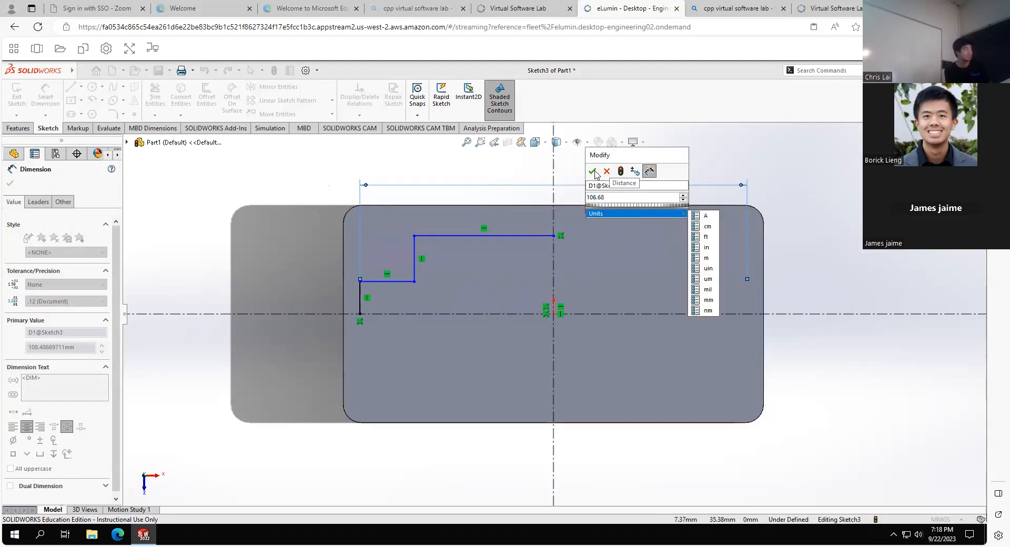
left_click(594, 172)
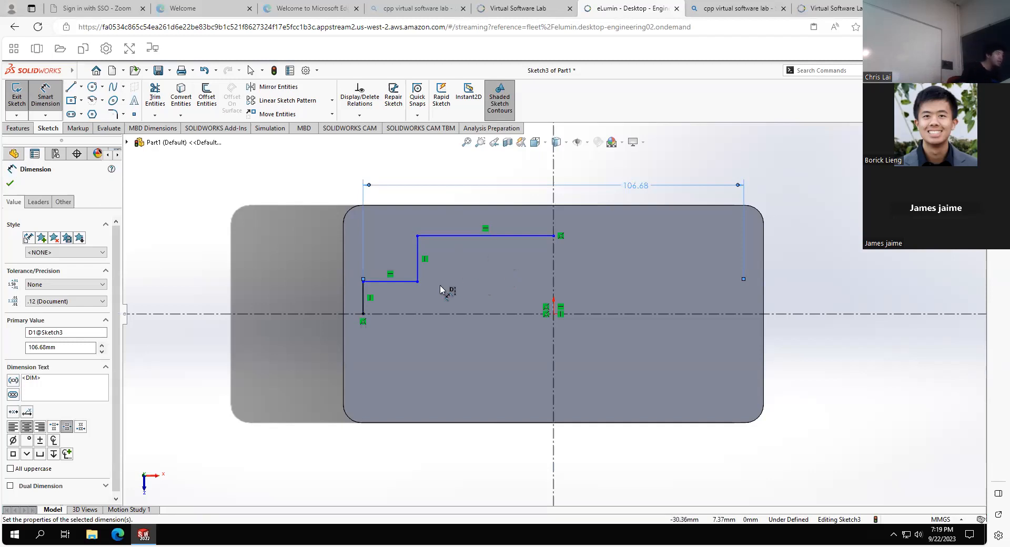
Dimension the lower horizontal step line from the horizontal centerline as a doubled distance of 43.3 mm
left_click(398, 284)
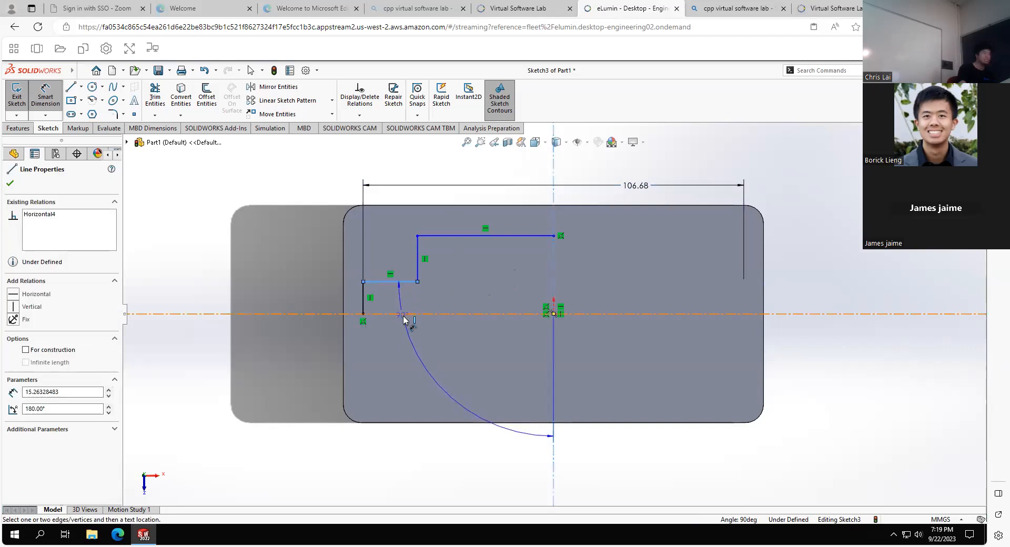
left_click(403, 314)
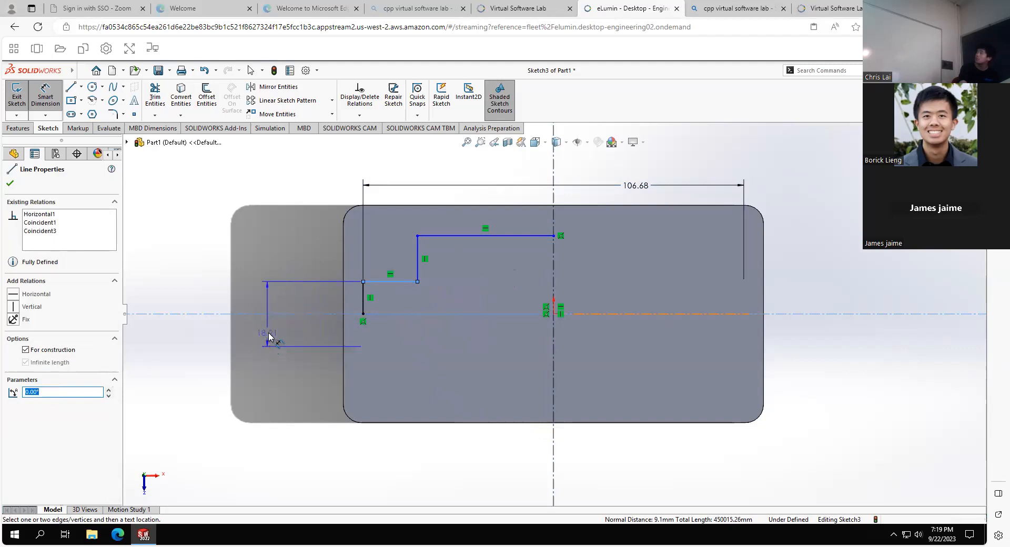
left_click(270, 338)
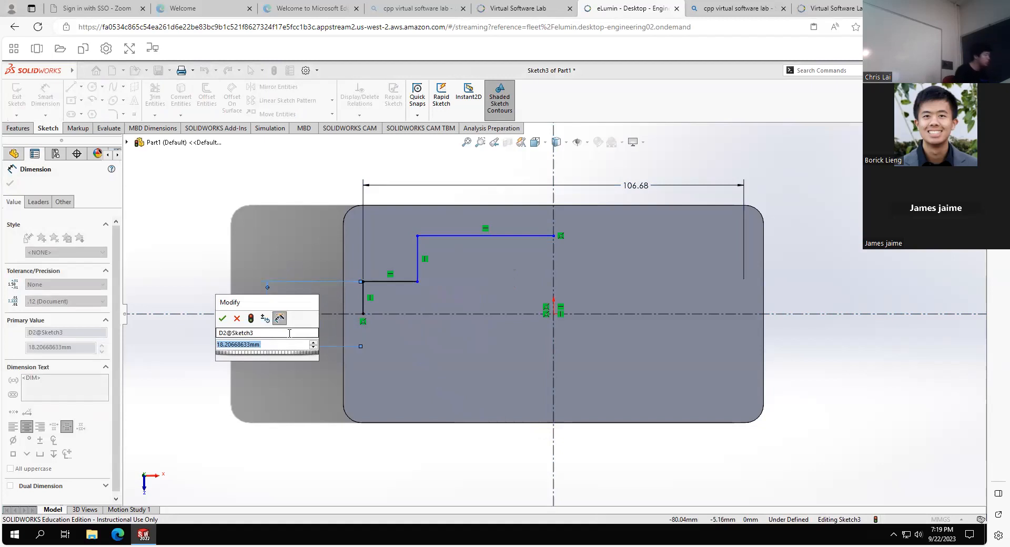
type("43.3")
key("Return")
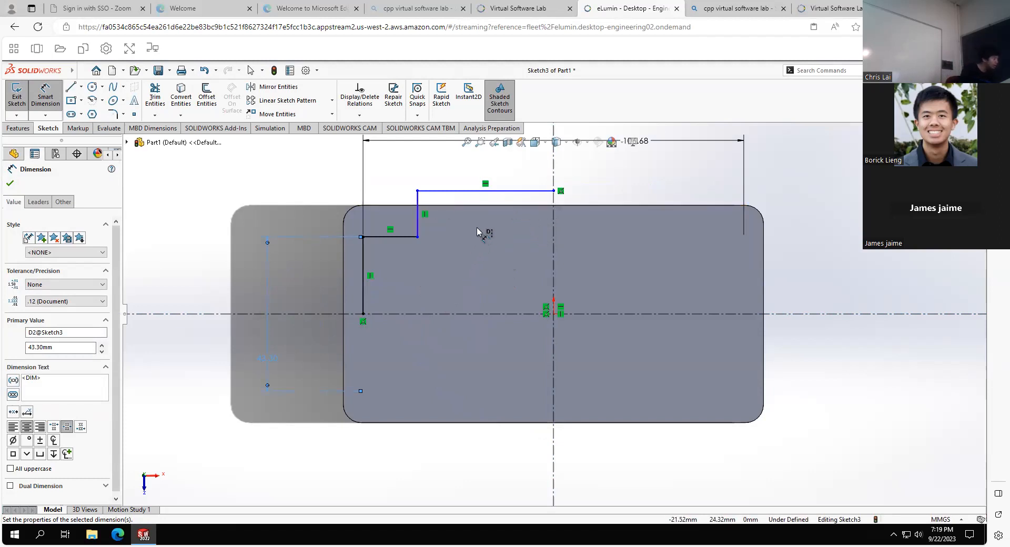
Dimension the upper horizontal profile line from the horizontal centerline as a doubled distance of 55.8 mm
left_click(512, 192)
left_click(517, 314)
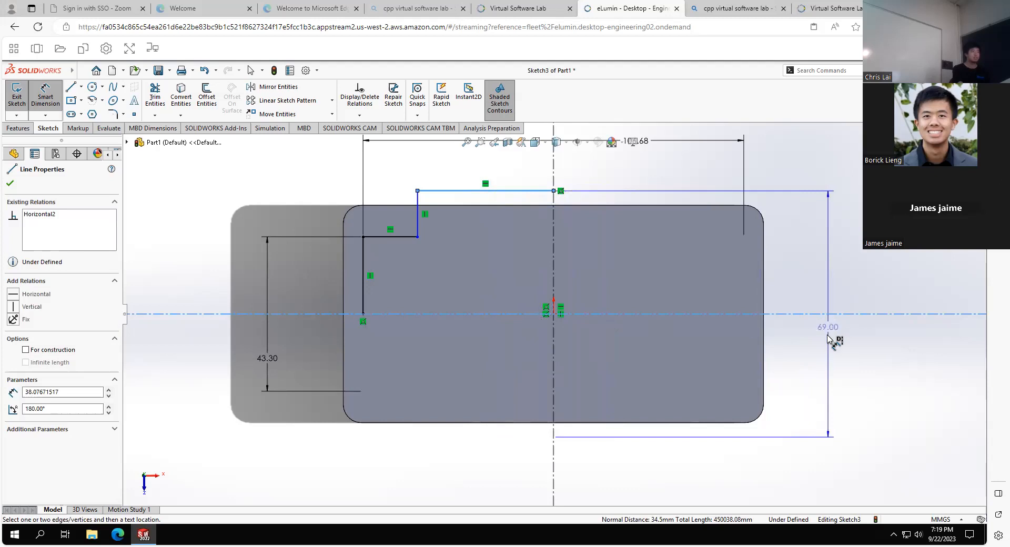
left_click(828, 338)
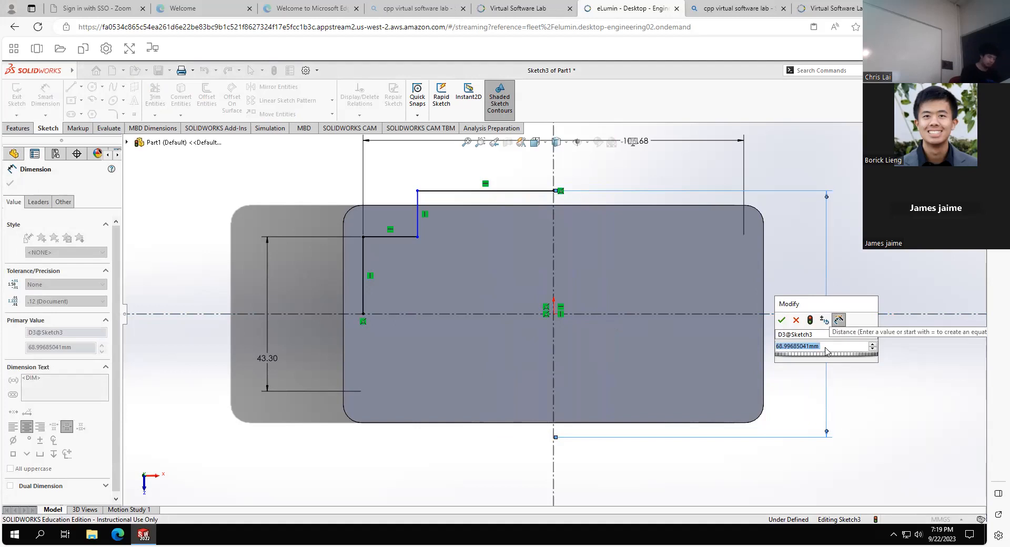
type("55.8")
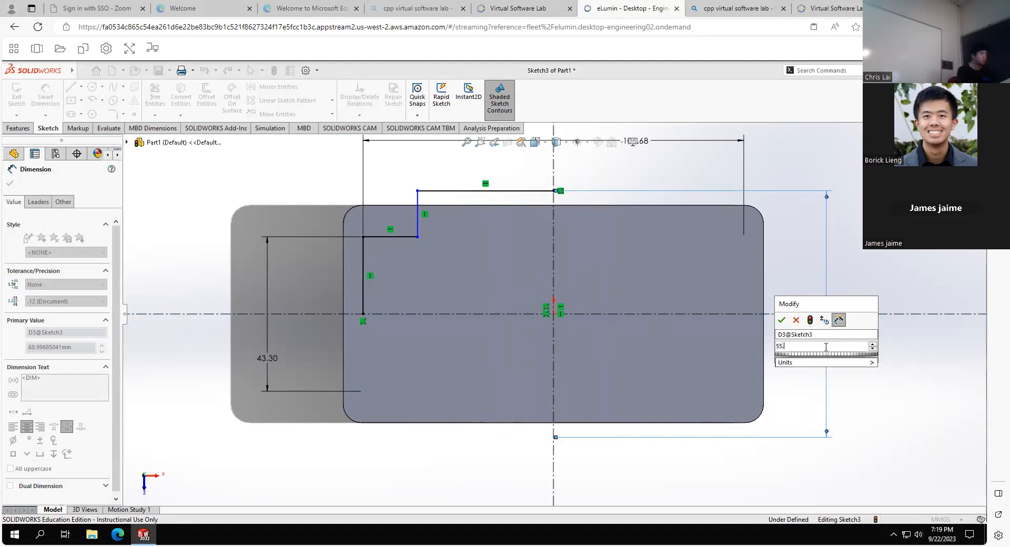
key("Return")
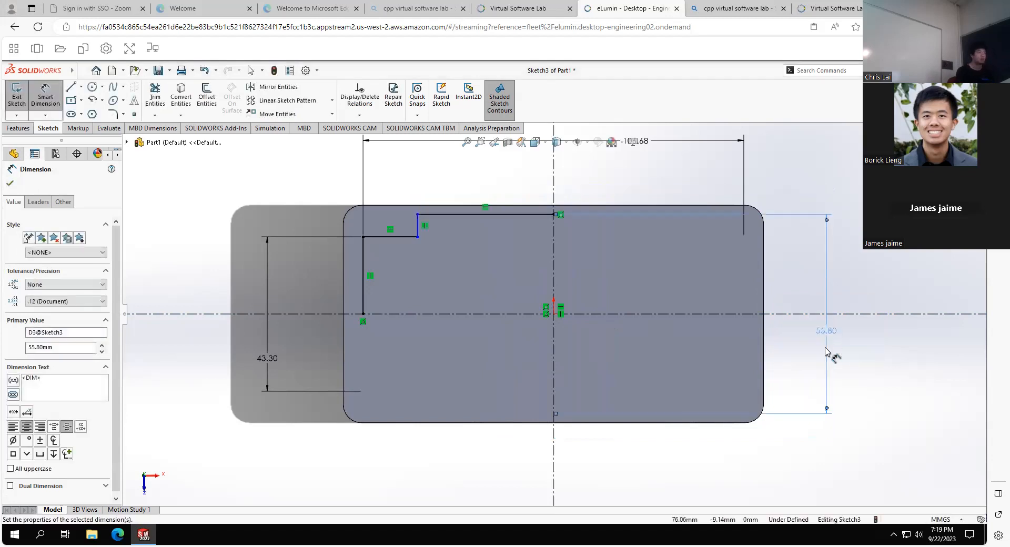
Try to add a second doubled-distance dimension from each horizontal profile line to the horizontal centerline, cancelling both
left_click(414, 239)
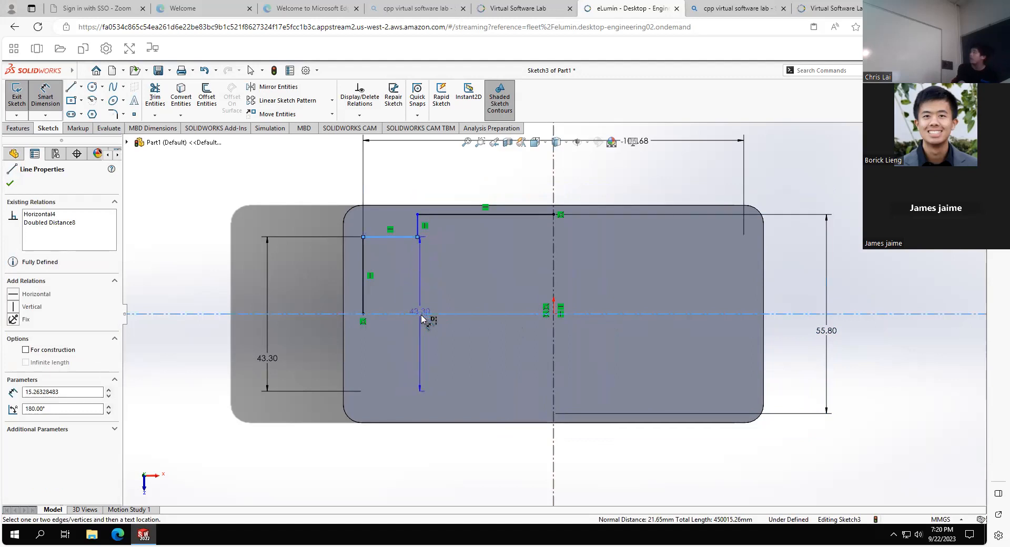
left_click(443, 358)
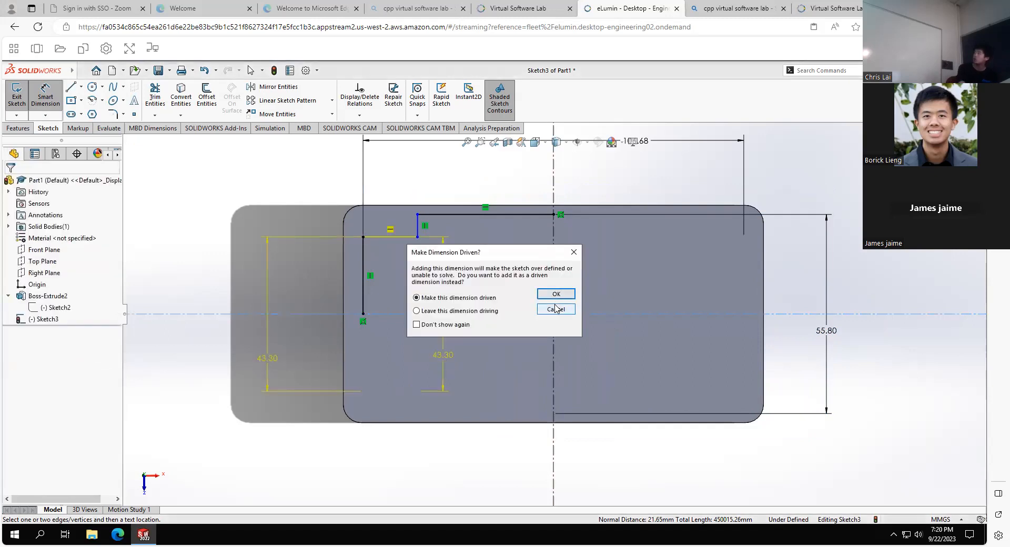
left_click(550, 309)
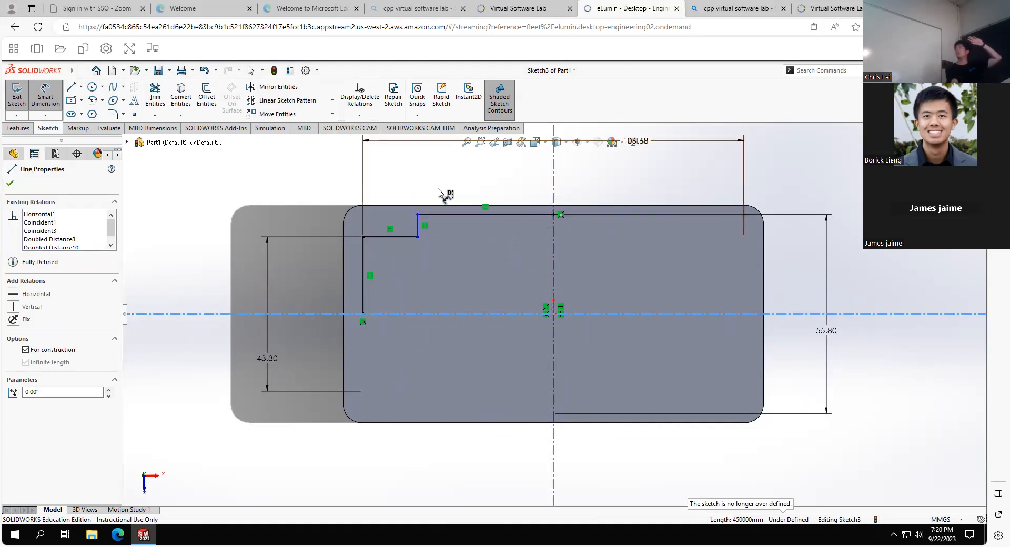
left_click(464, 215)
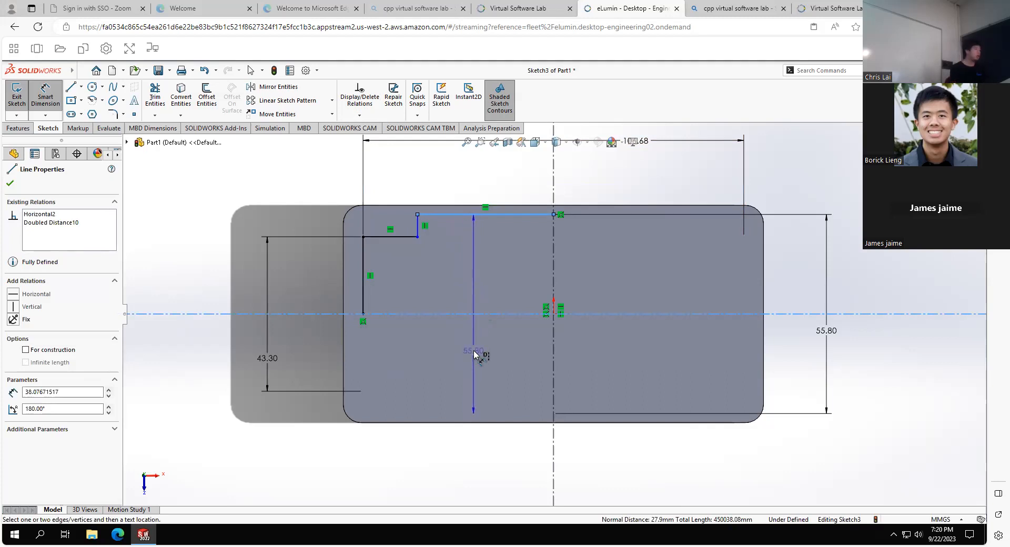
left_click(476, 355)
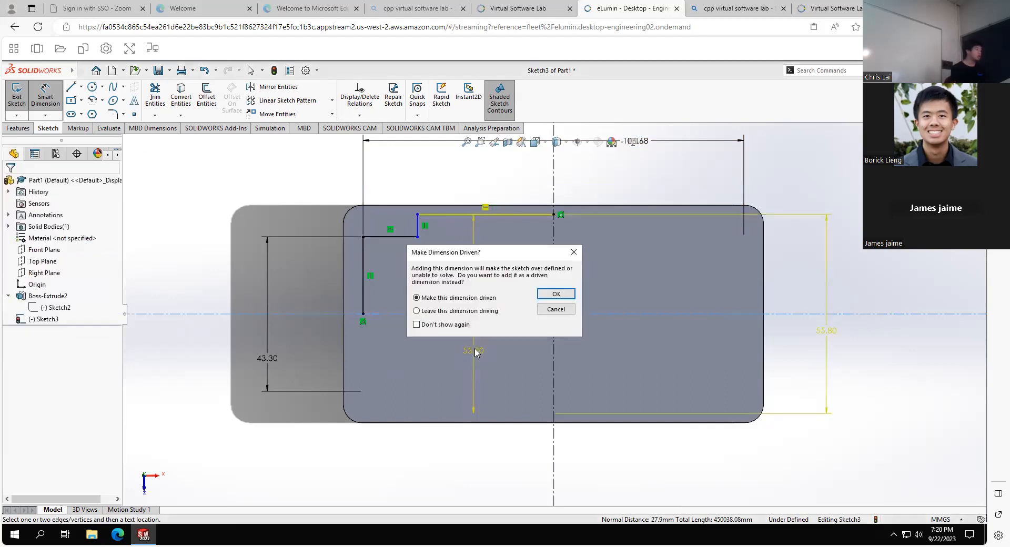
left_click(556, 309)
Dimension the short vertical line between the two horizontal lines from the vertical centerline as a doubled distance of 94.1 mm
key("z")
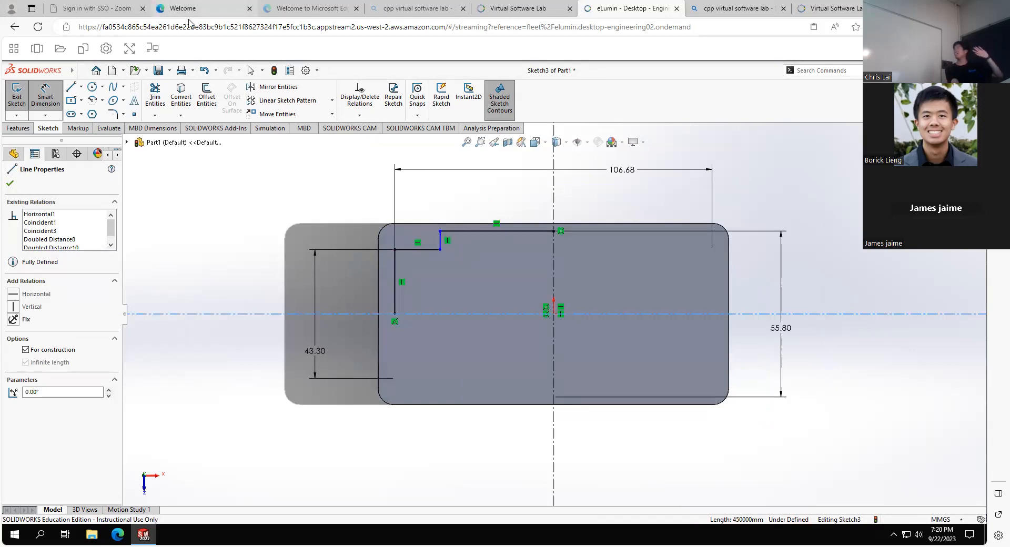
left_click(441, 241)
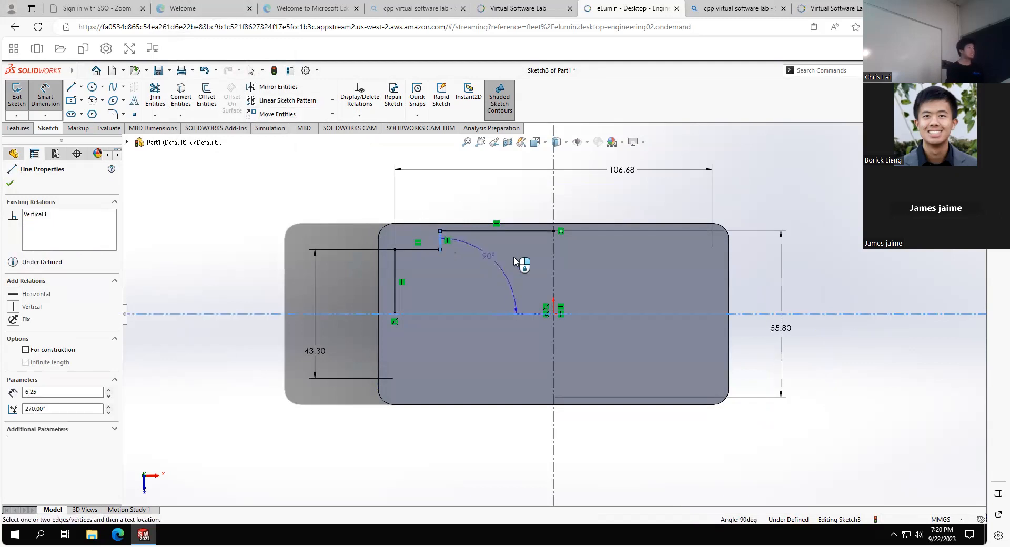
left_click(554, 263)
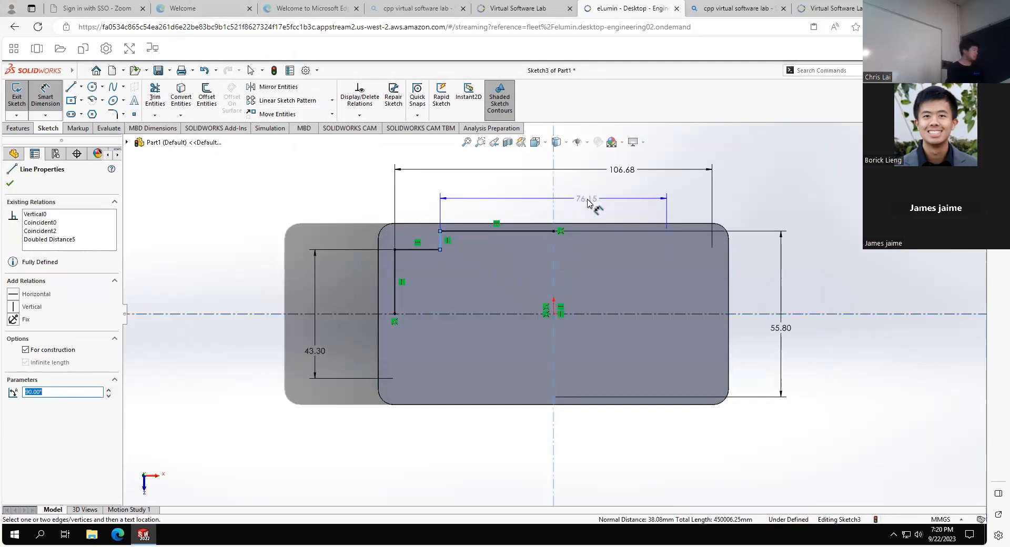
left_click(592, 195)
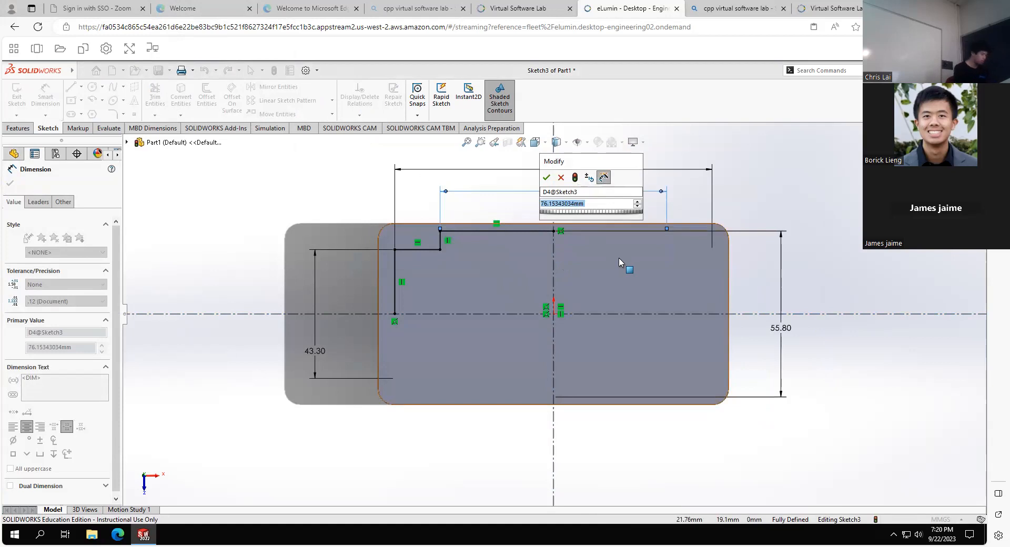
type("94.1")
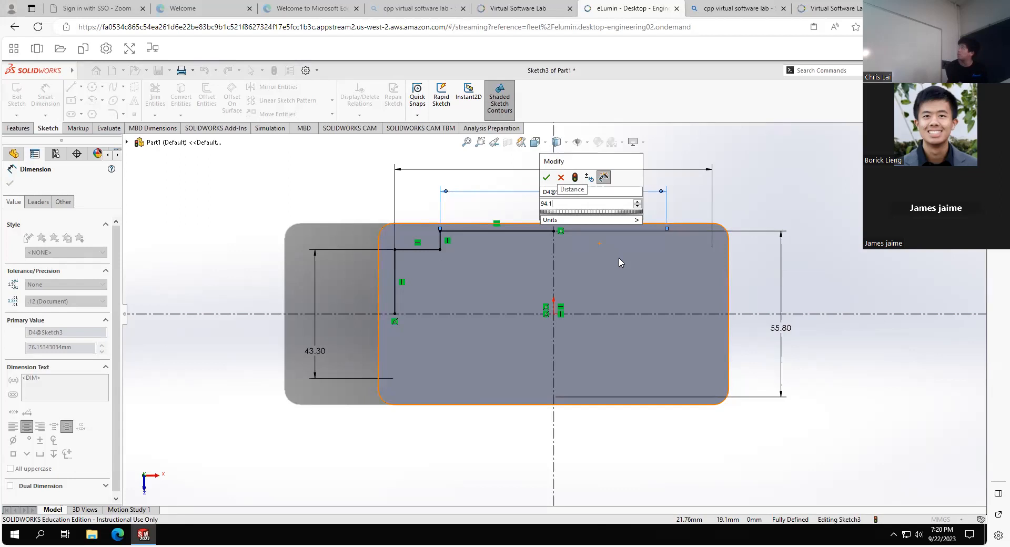
key("Return")
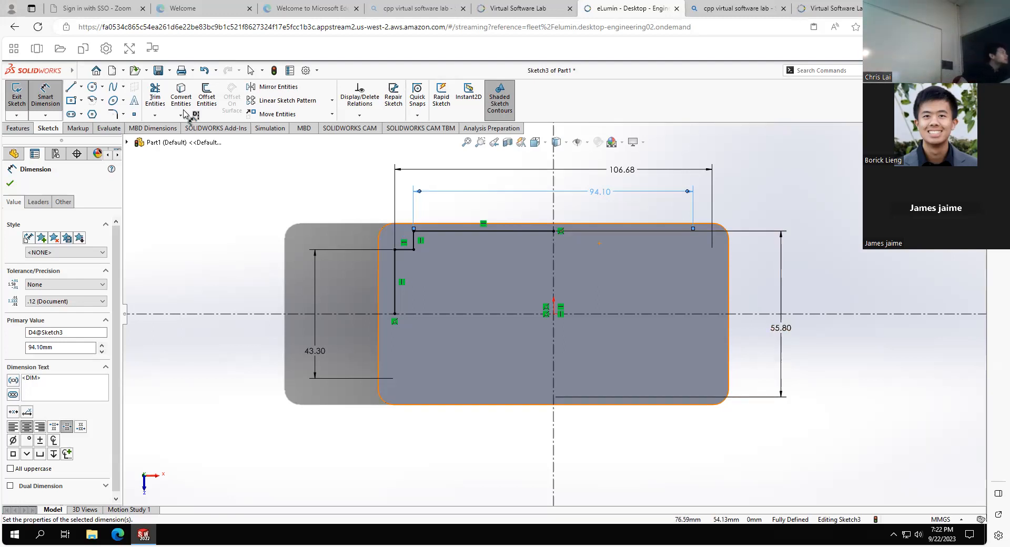
Look through the list of available toolbars in the interface customization settings
left_click(317, 70)
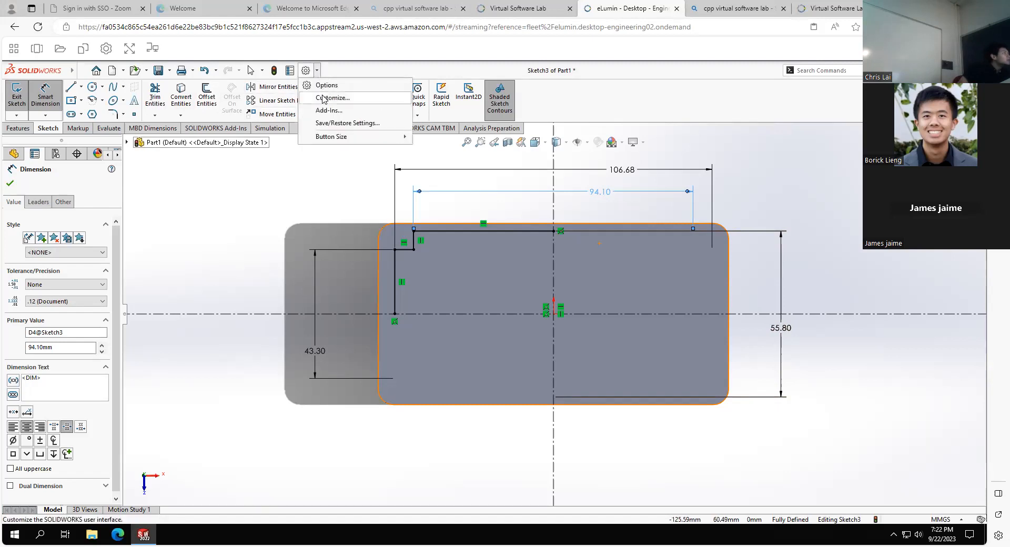
left_click(323, 99)
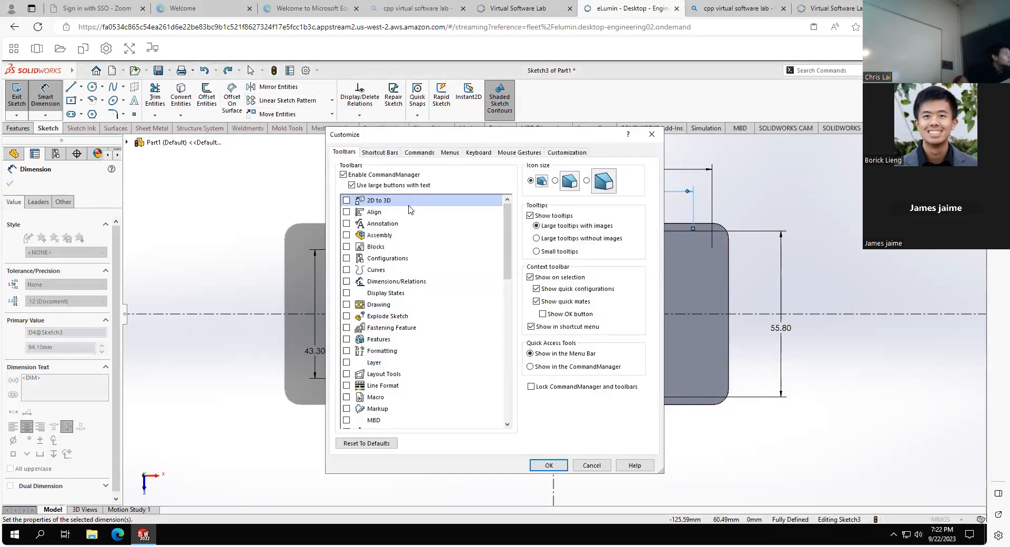
scroll(399, 342, "down", 13)
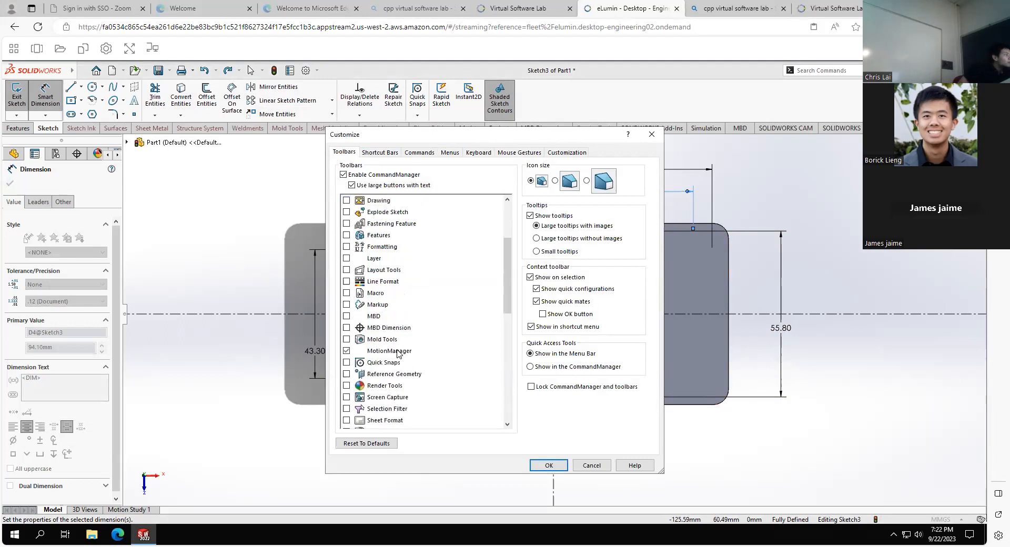
scroll(406, 346, "up", 5)
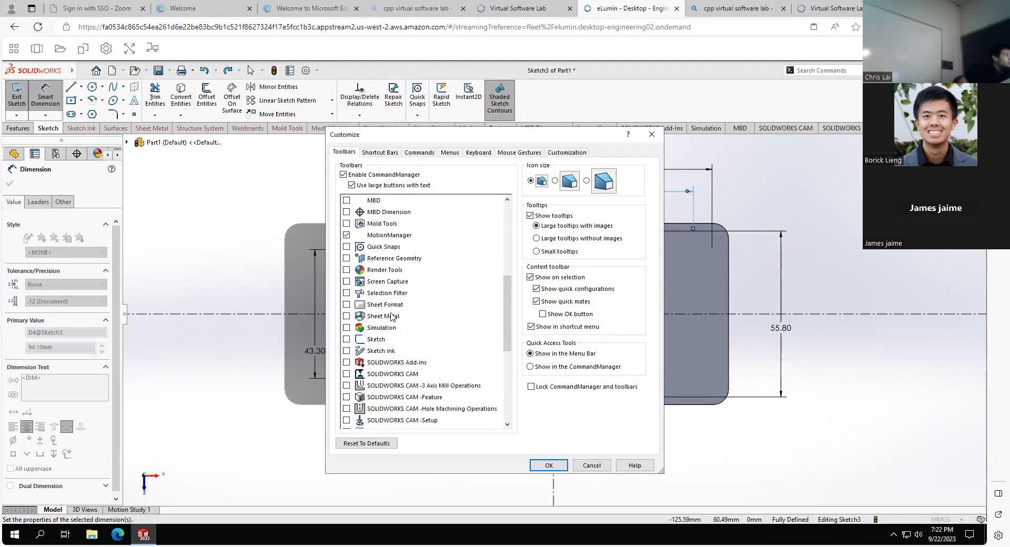
left_click(391, 340)
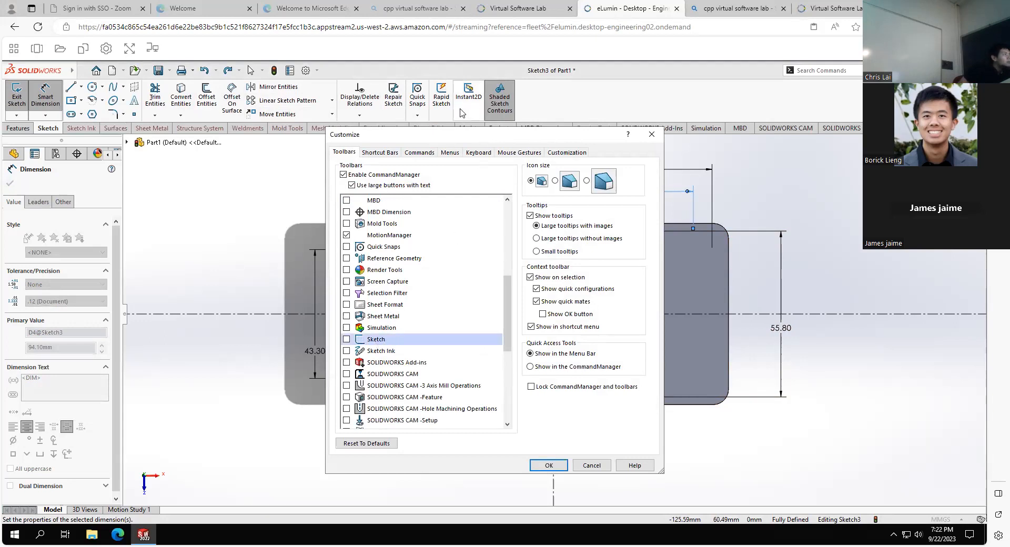
left_click(419, 152)
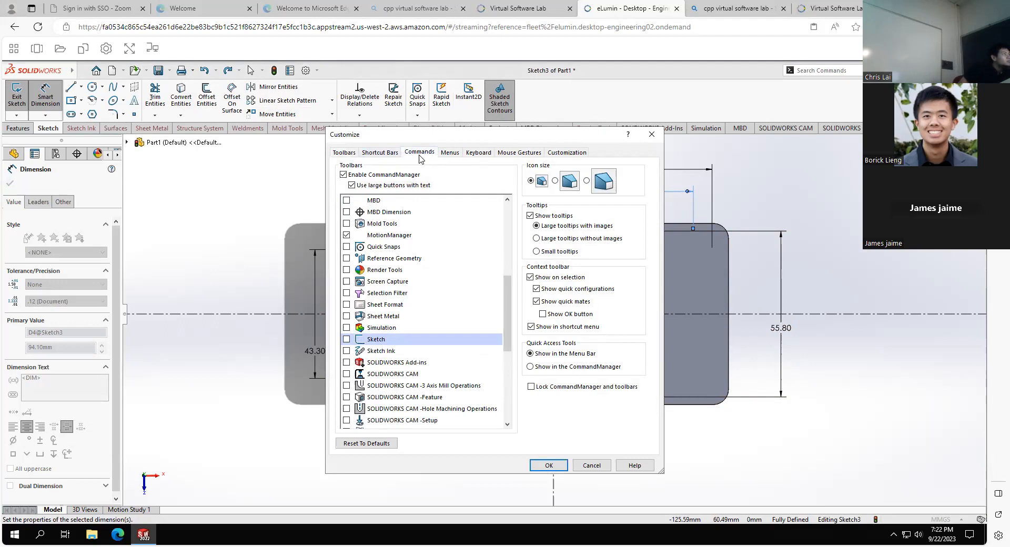
left_click(345, 152)
scroll(432, 256, "down", 6)
scroll(432, 256, "up", 12)
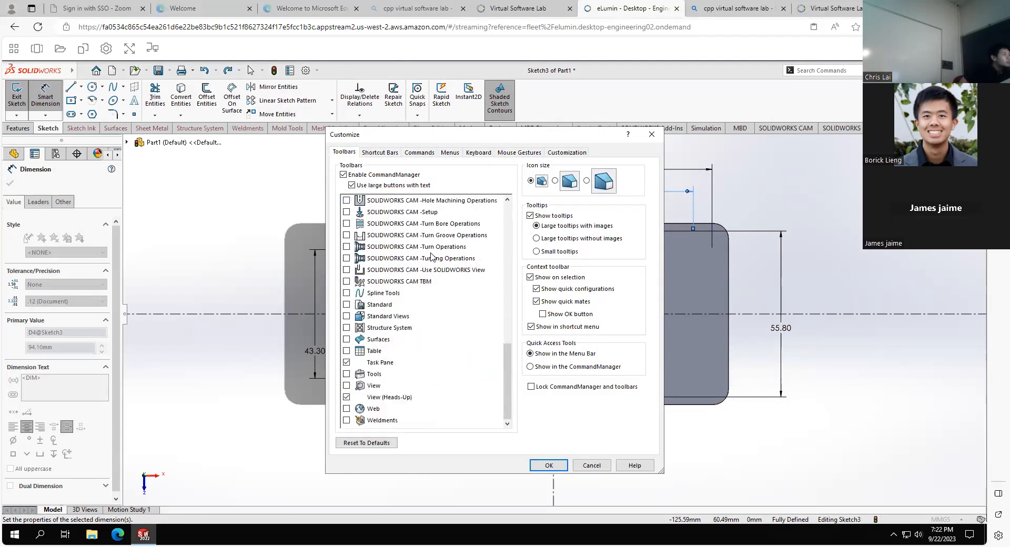
Examine the mouse gesture, keyboard and menu customization settings, and check the toolbar list again
left_click(566, 152)
left_click(530, 154)
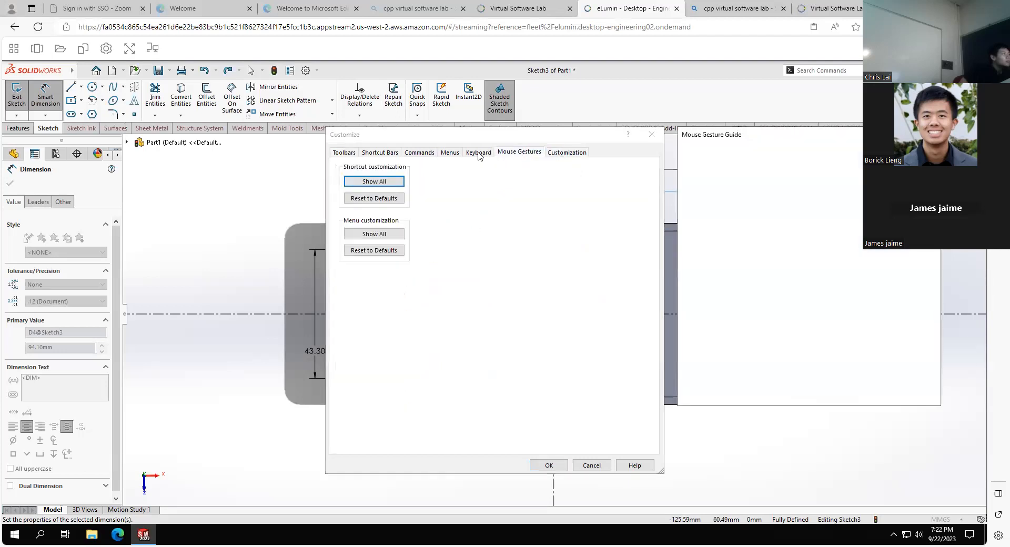
left_click(476, 153)
left_click(456, 154)
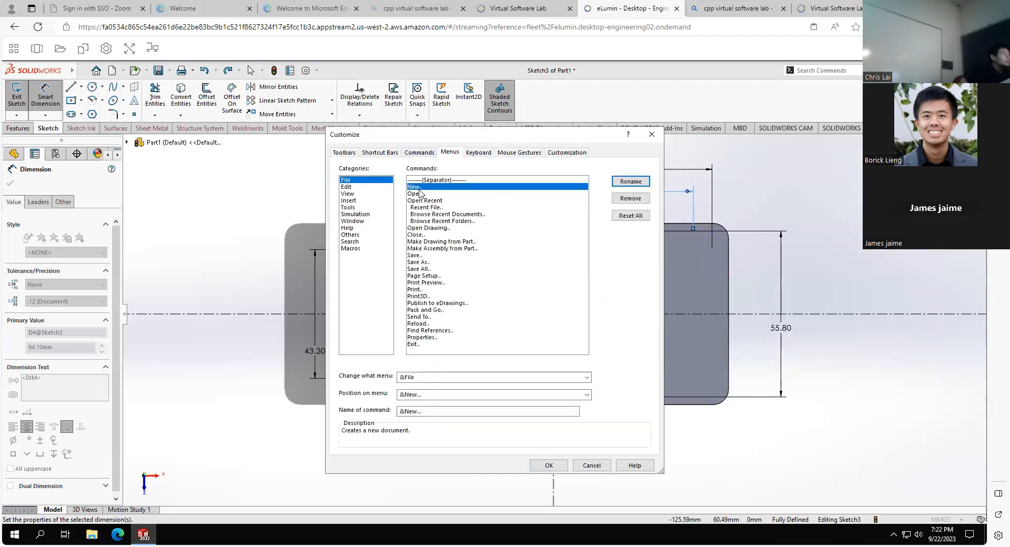
left_click(420, 153)
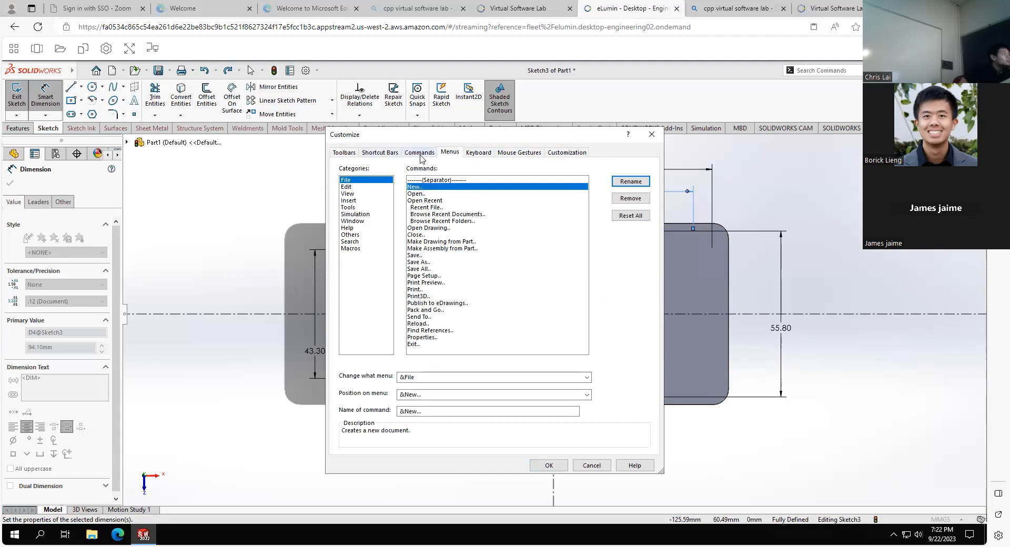
left_click(344, 152)
scroll(424, 270, "down", 2)
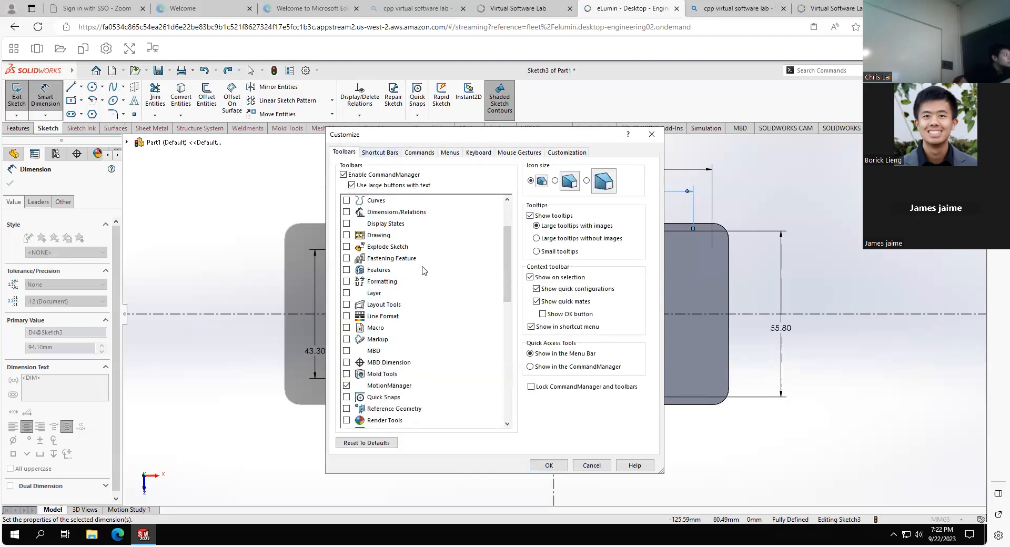
scroll(424, 270, "down", 10)
scroll(422, 272, "up", 7)
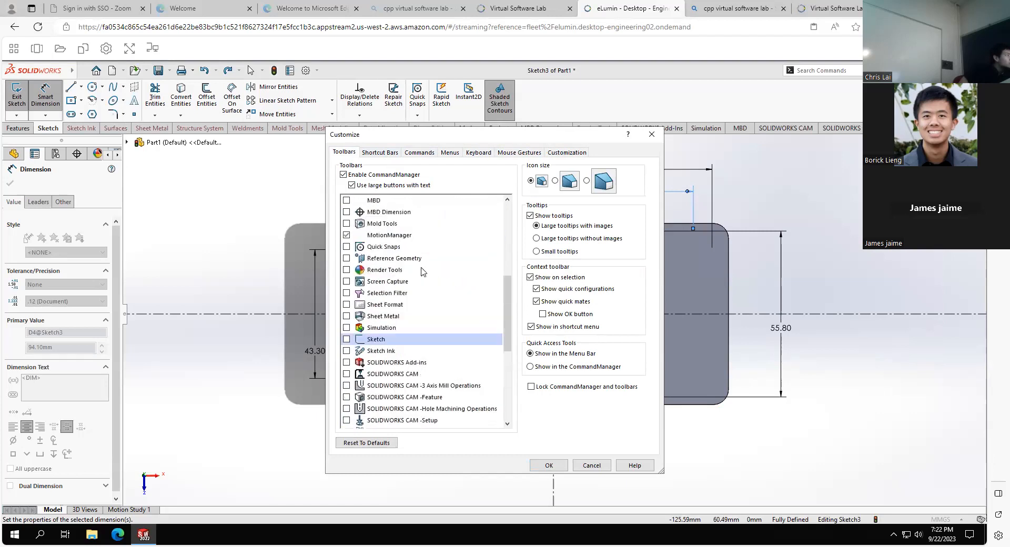
scroll(421, 271, "up", 4)
scroll(413, 288, "up", 3)
scroll(400, 305, "down", 7)
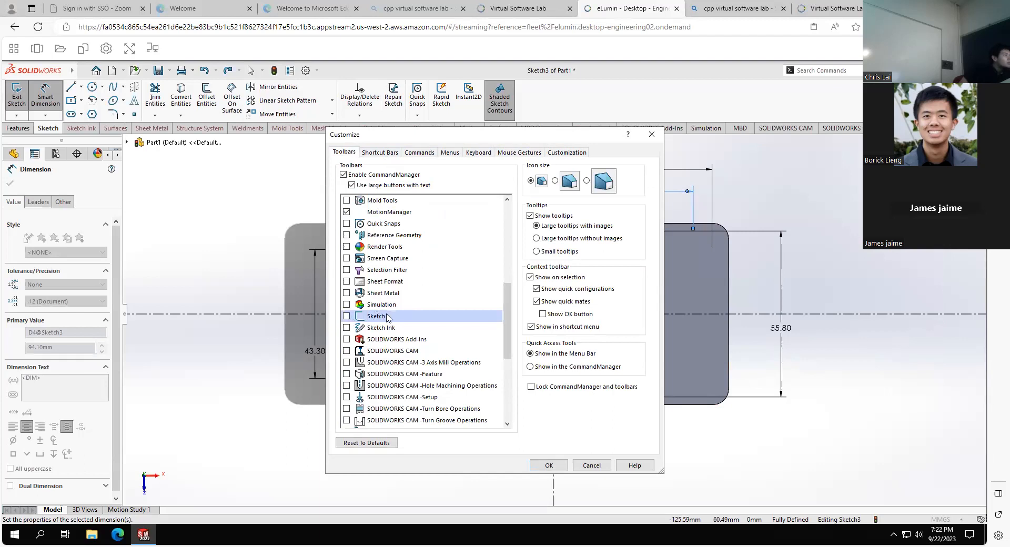
Set the interface icon size to the largest option and apply the customization
left_click(601, 185)
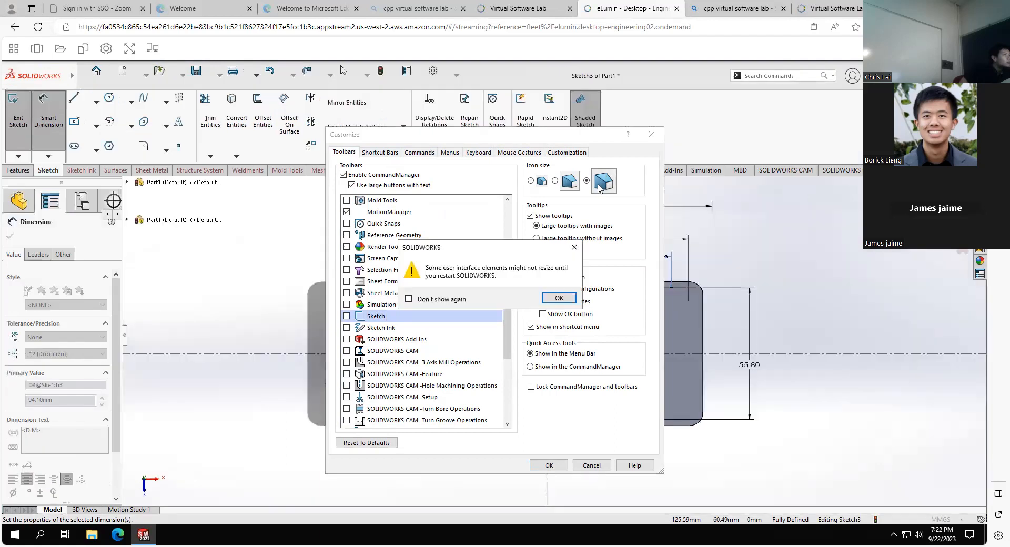
left_click(559, 299)
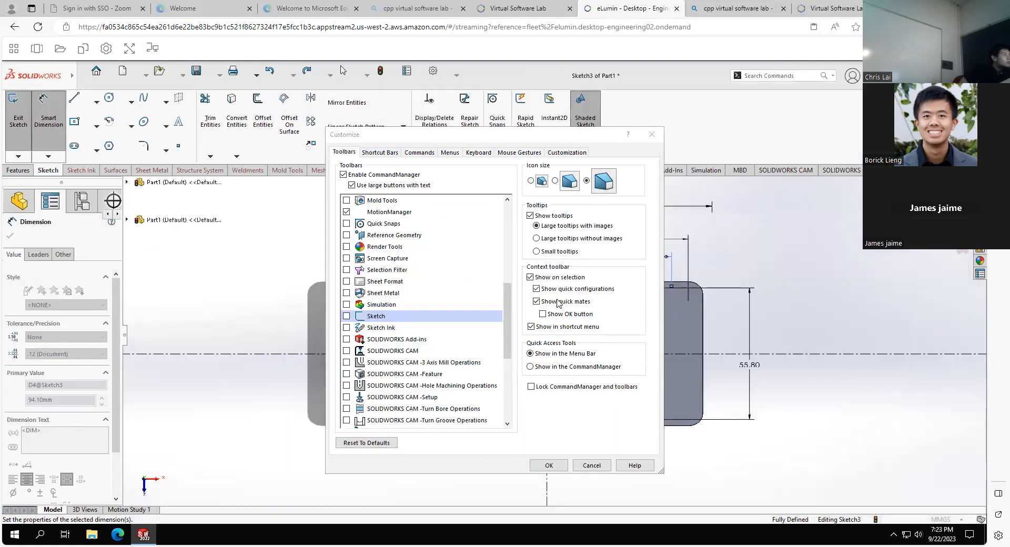
left_click(548, 466)
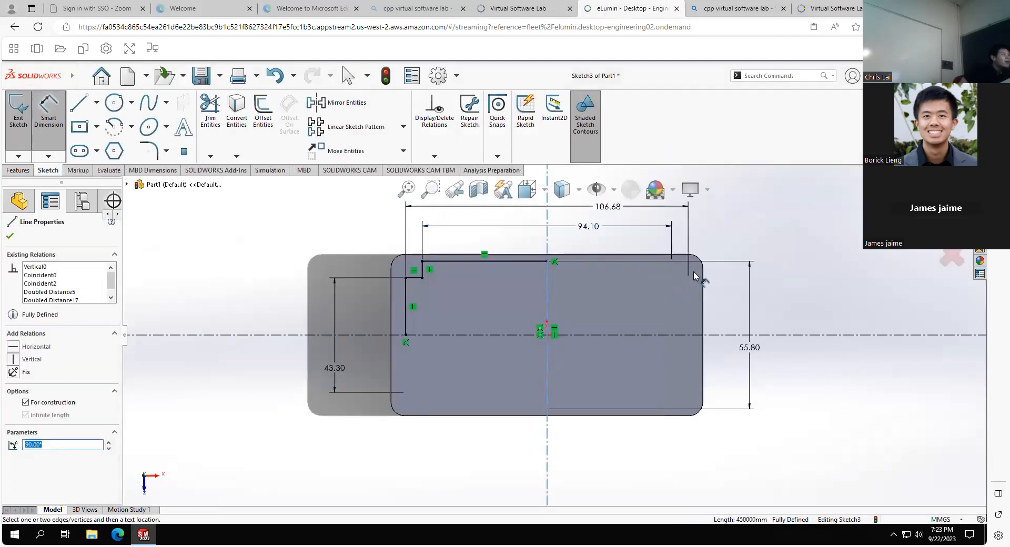
scroll(696, 273, "down", 1)
scroll(696, 273, "up", 1)
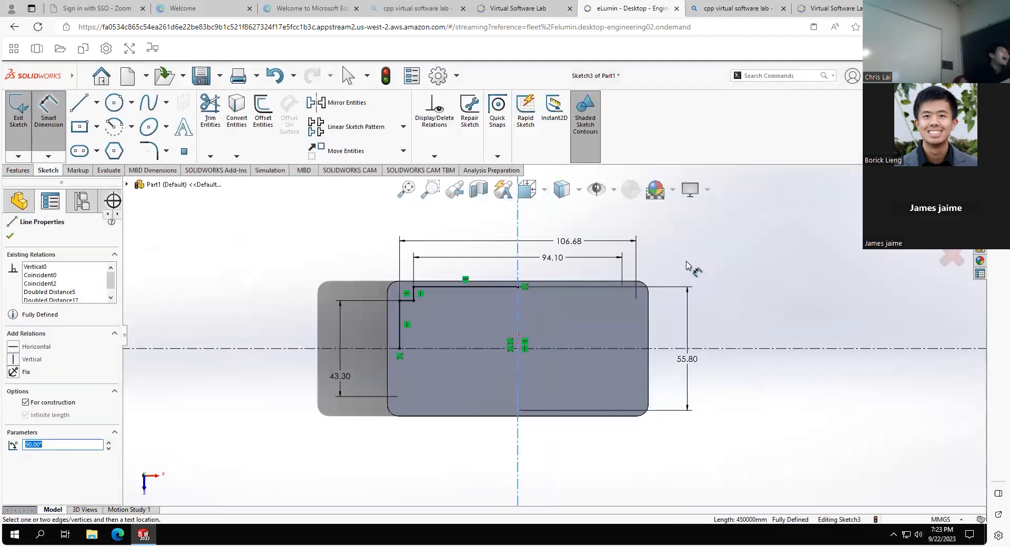
Return the interface icon size to the smallest option and apply the customization
left_click(457, 75)
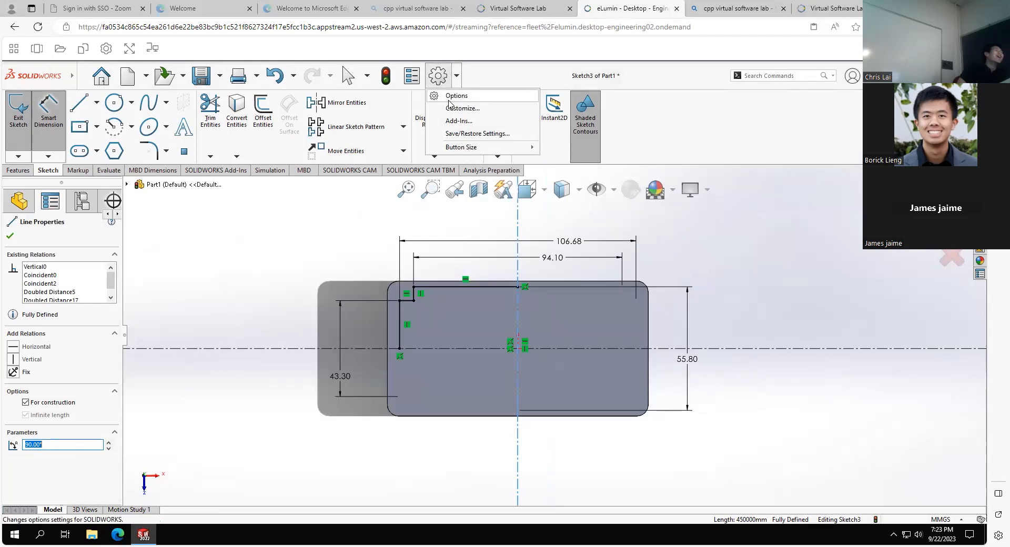
left_click(452, 108)
left_click(541, 181)
left_click(559, 299)
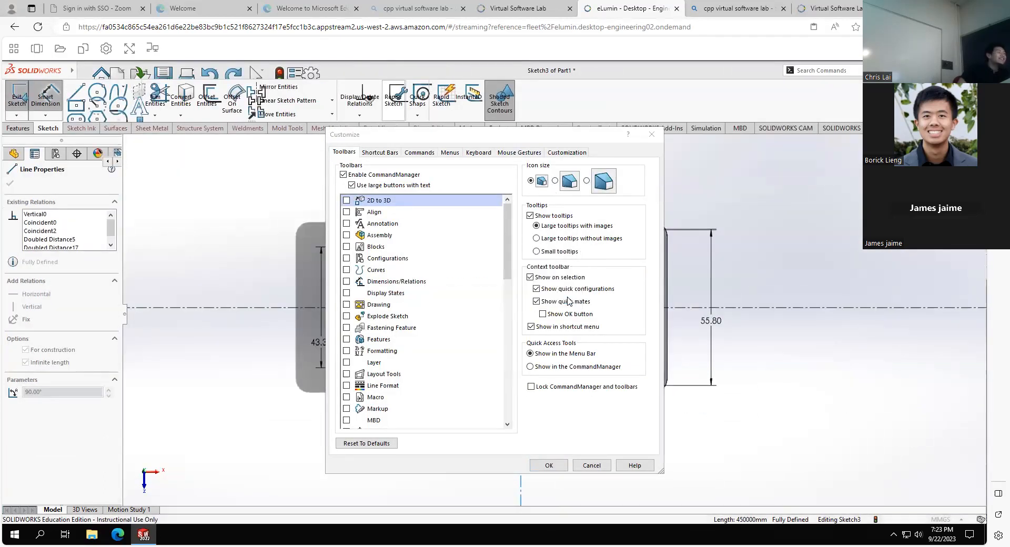
left_click(549, 466)
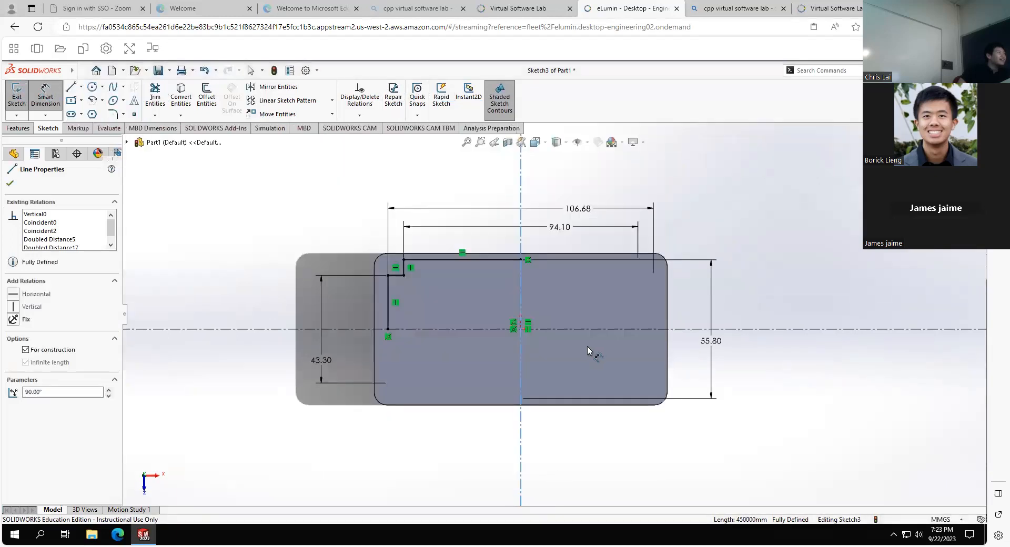
left_click(571, 208)
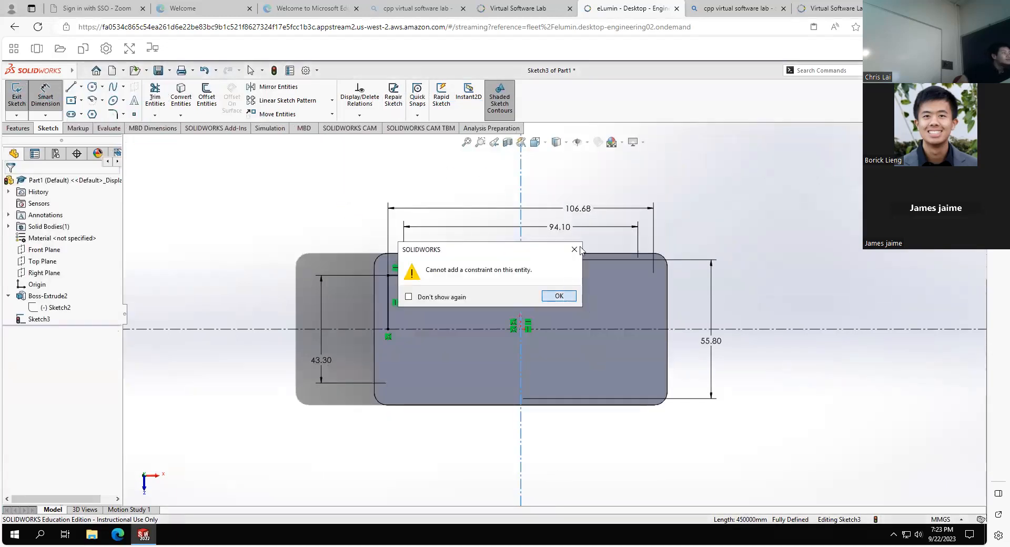
left_click(567, 293)
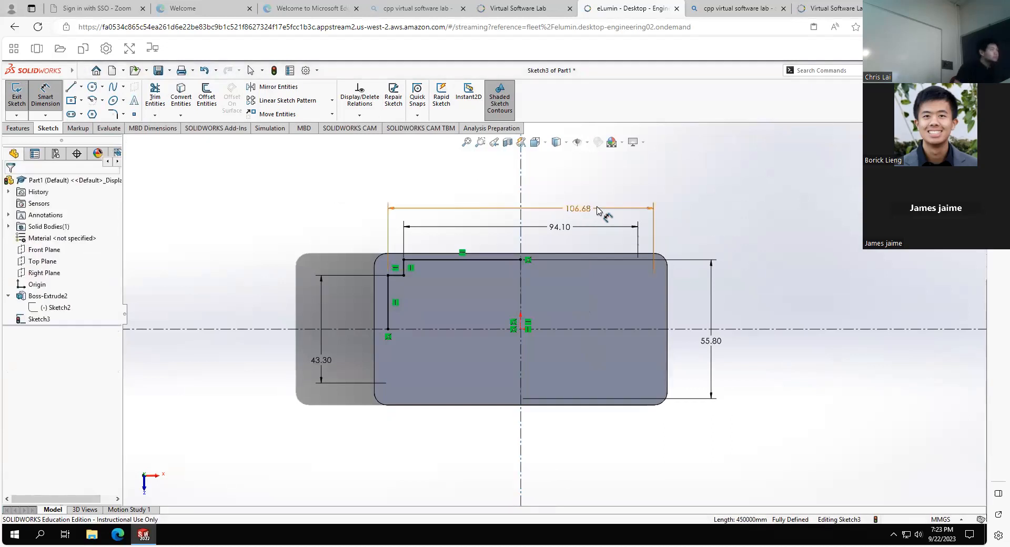
right_click(598, 213)
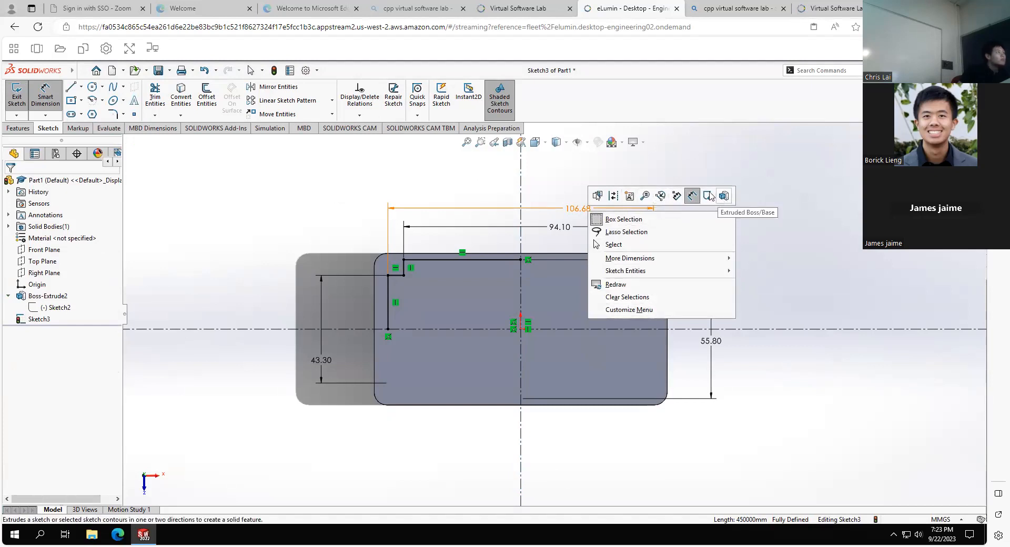
left_click(651, 180)
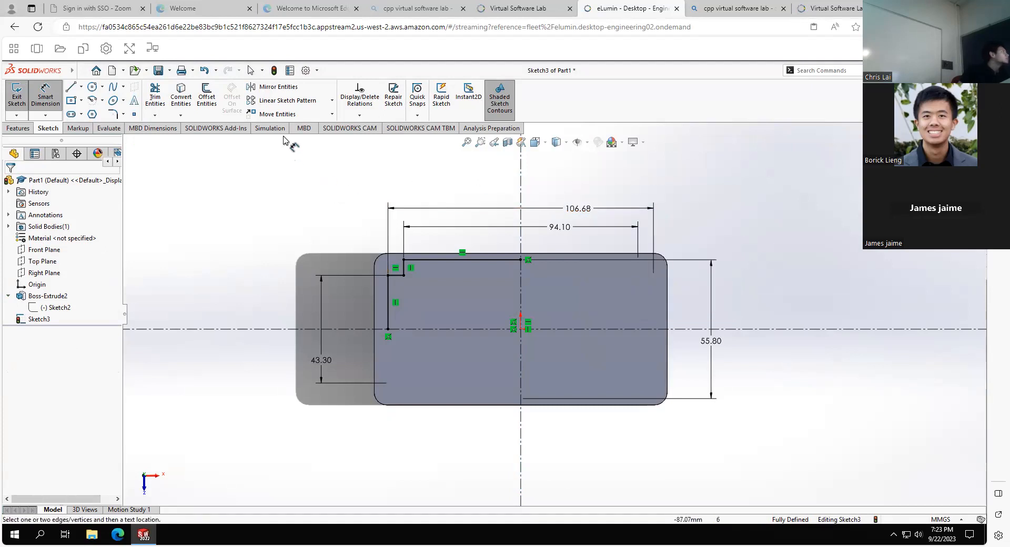
Review the part's file properties, including the custom, configuration-specific and summary properties, and close them without changes
left_click(289, 72)
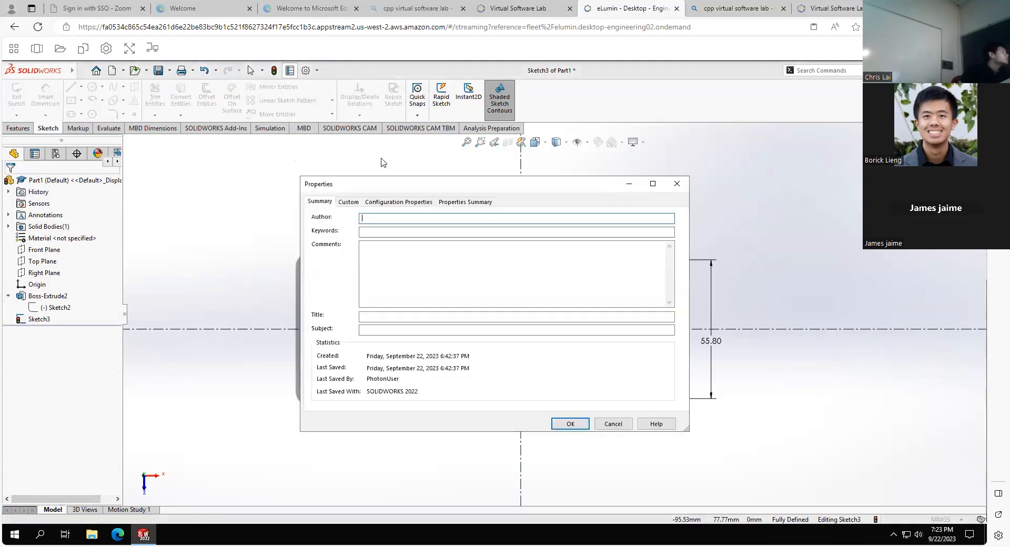
left_click(359, 204)
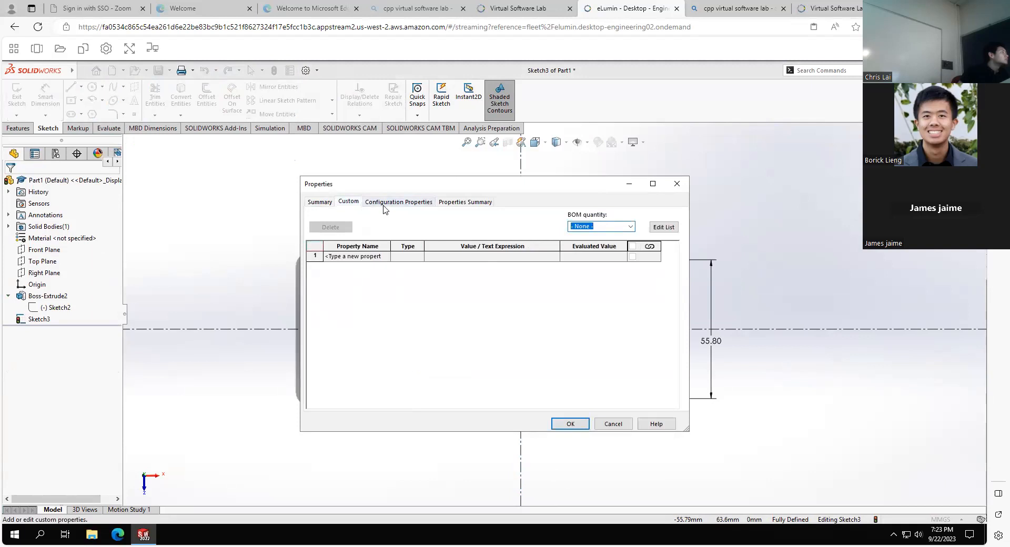
left_click(384, 204)
left_click(468, 203)
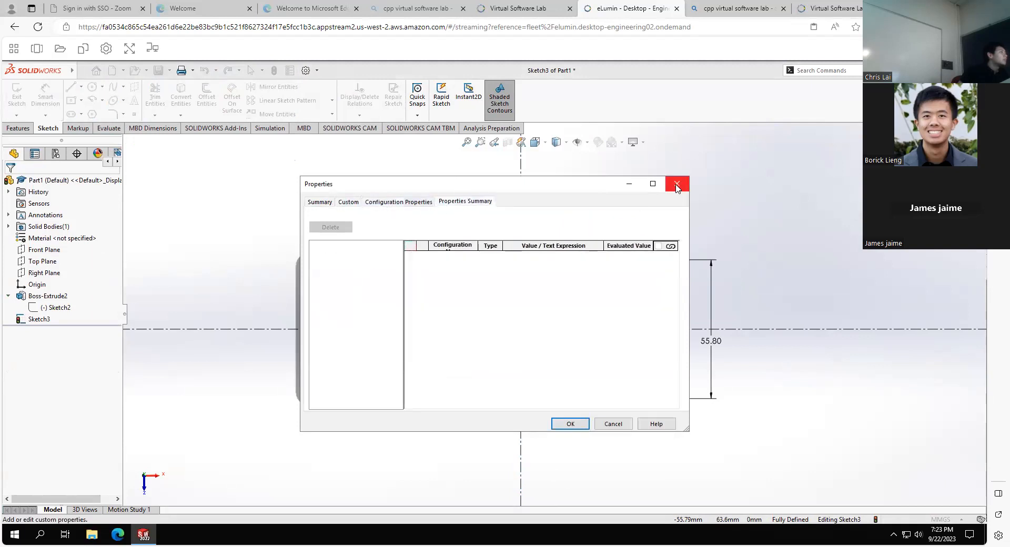
left_click(677, 184)
Open the system options and review the Sketch, Display, drawing Display Style, Area Hatch/Fill, Performance and General settings
left_click(317, 72)
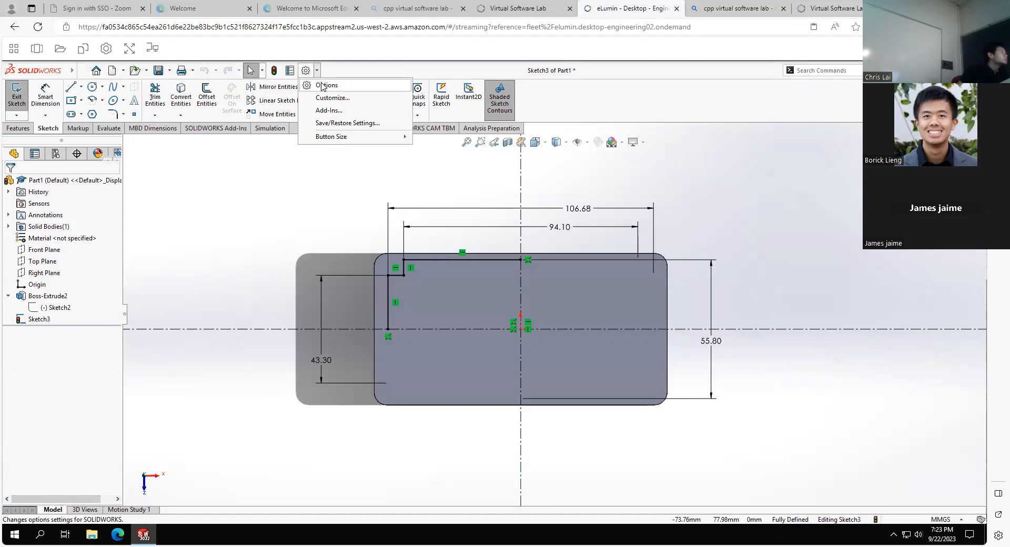
left_click(323, 86)
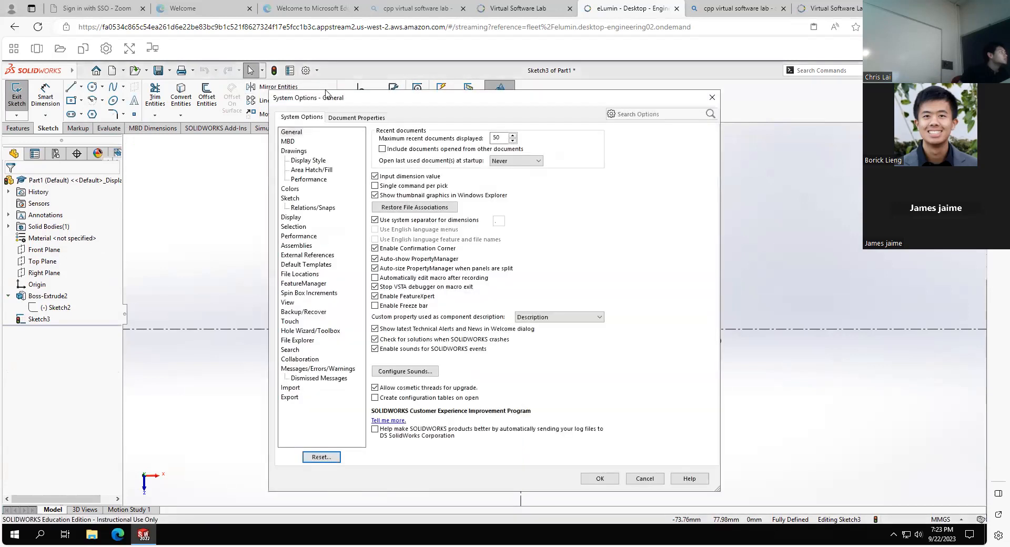
left_click(297, 199)
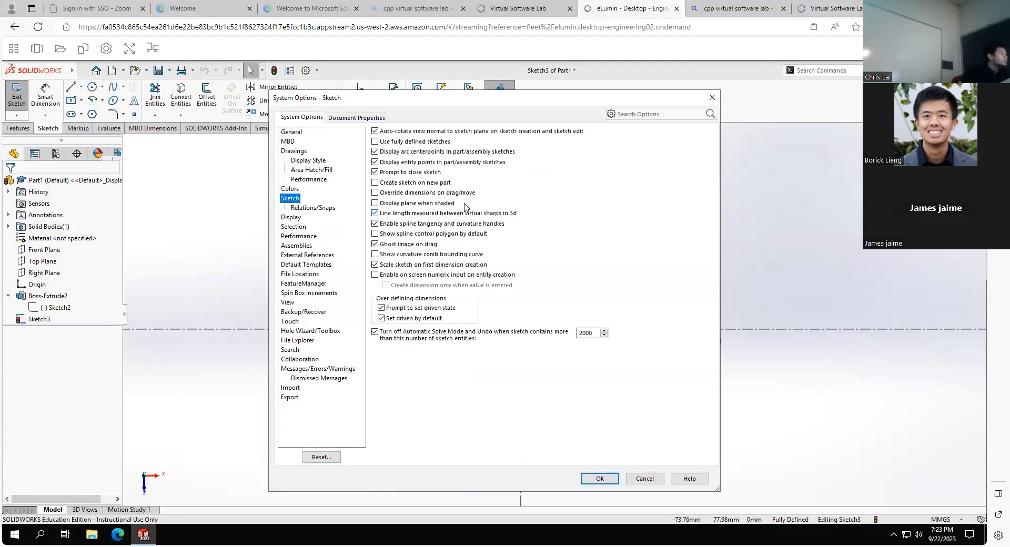
left_click(298, 219)
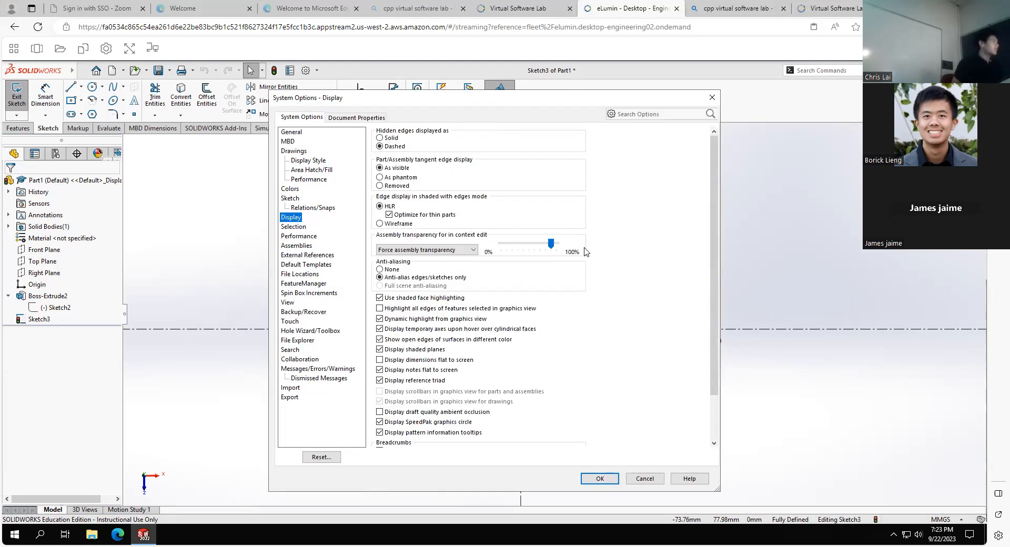
scroll(535, 310, "down", 3)
scroll(575, 310, "up", 3)
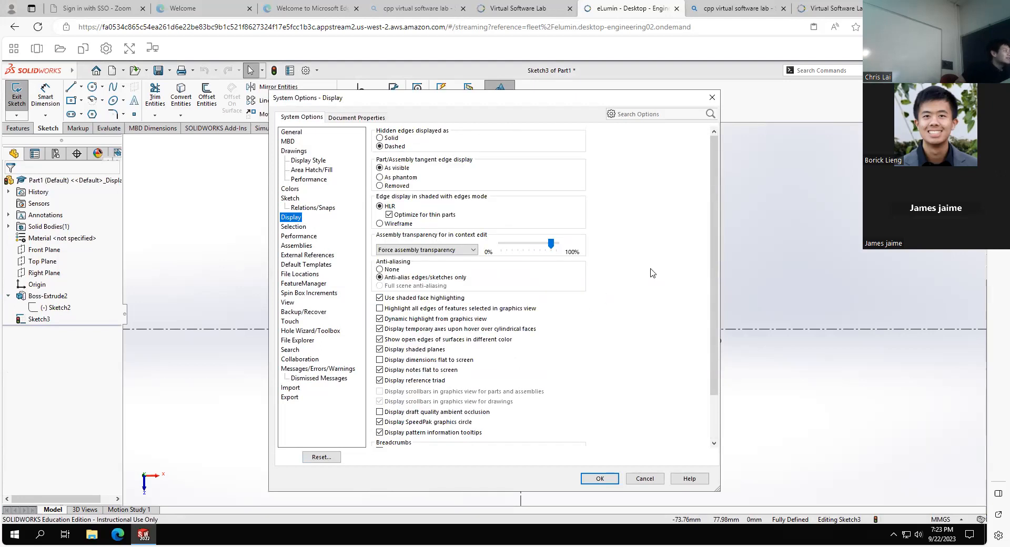
left_click(309, 161)
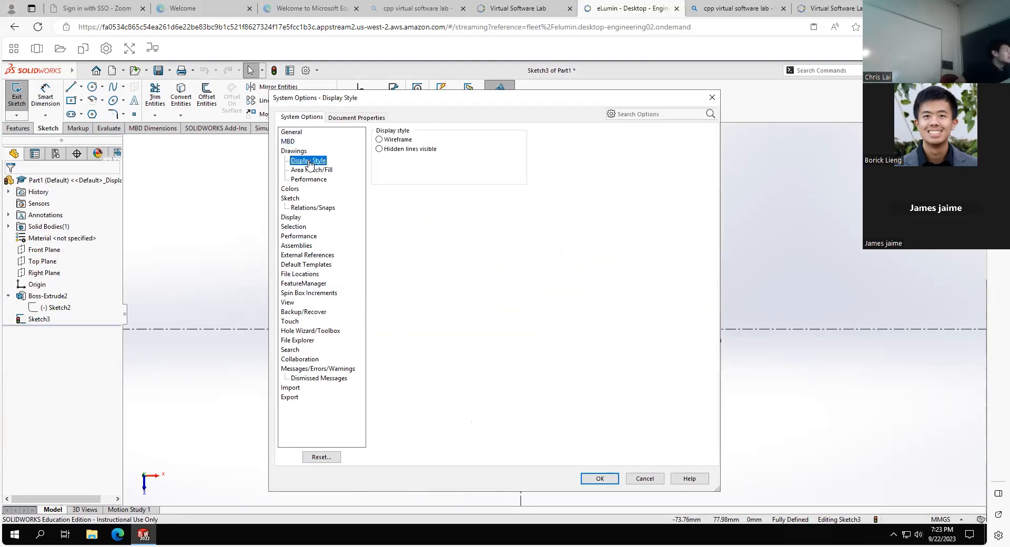
left_click(311, 170)
left_click(313, 180)
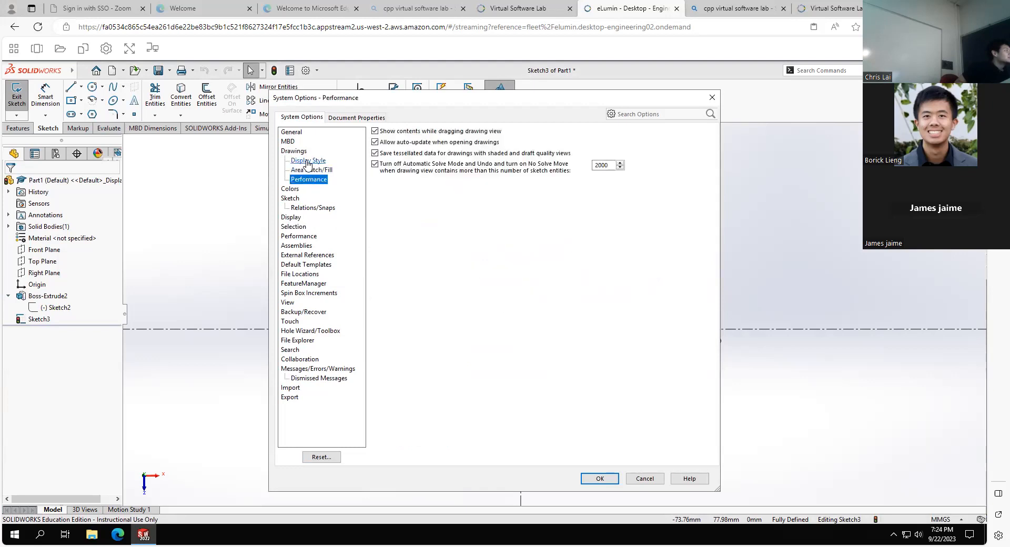
left_click(291, 141)
left_click(293, 133)
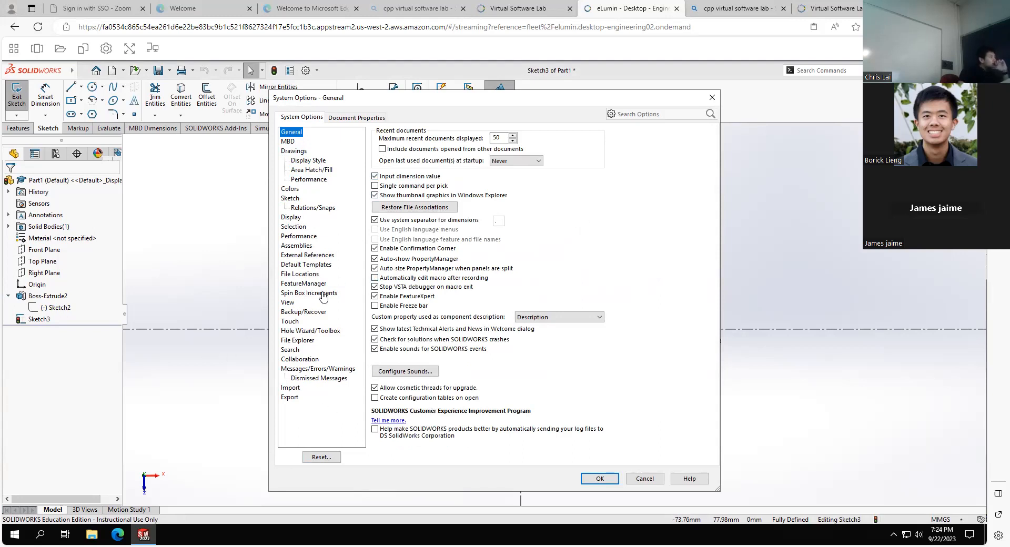
Examine the View, Display and Drawings system options, including the breadcrumb settings and detail view scaling, for a text size setting
left_click(290, 303)
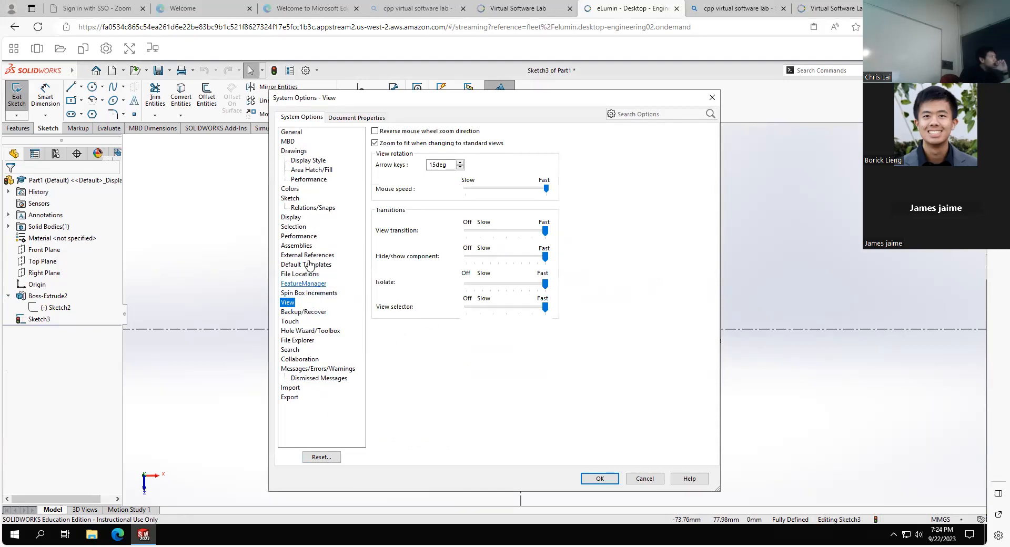
left_click(294, 218)
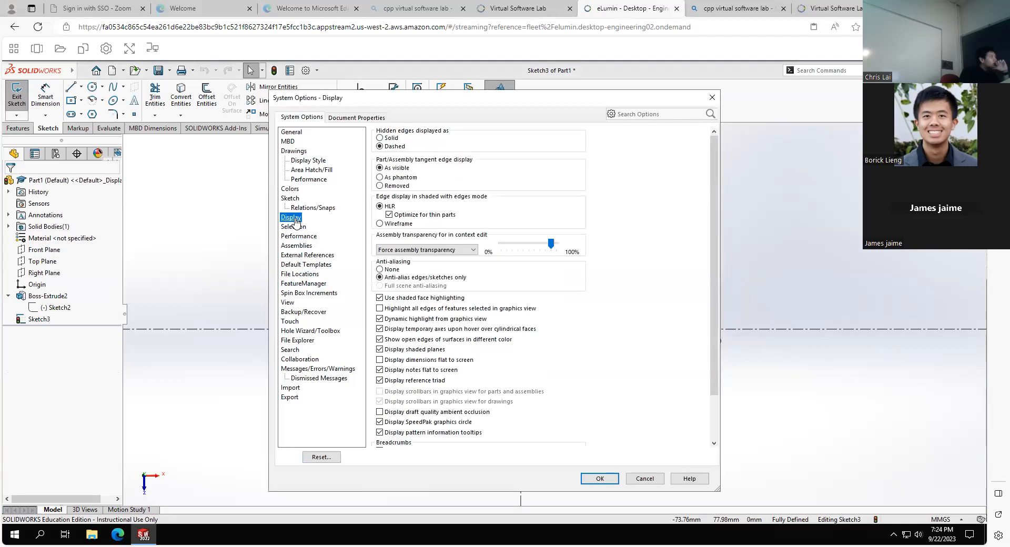
scroll(625, 327, "down", 3)
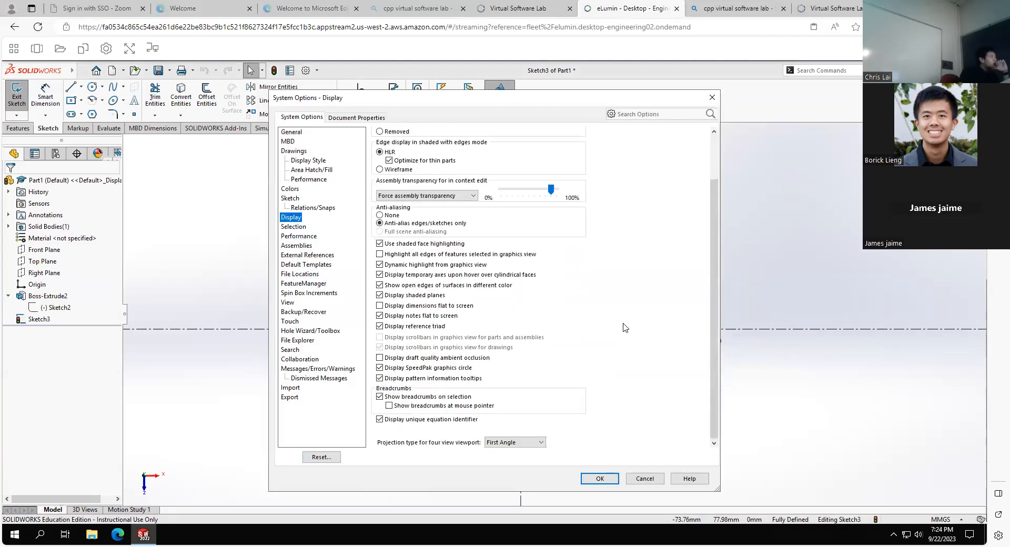
scroll(625, 327, "up", 3)
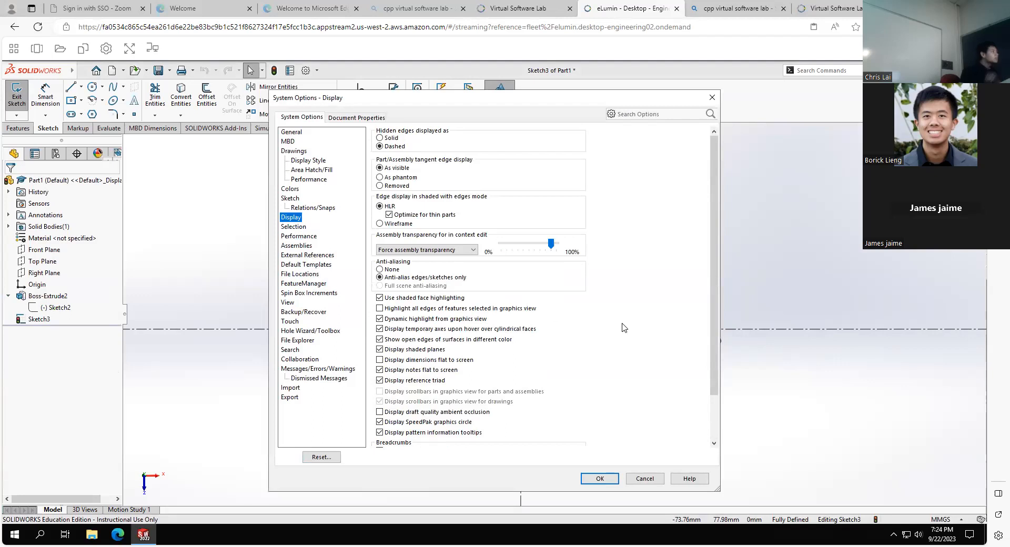
scroll(603, 294, "down", 2)
scroll(603, 294, "down", 1)
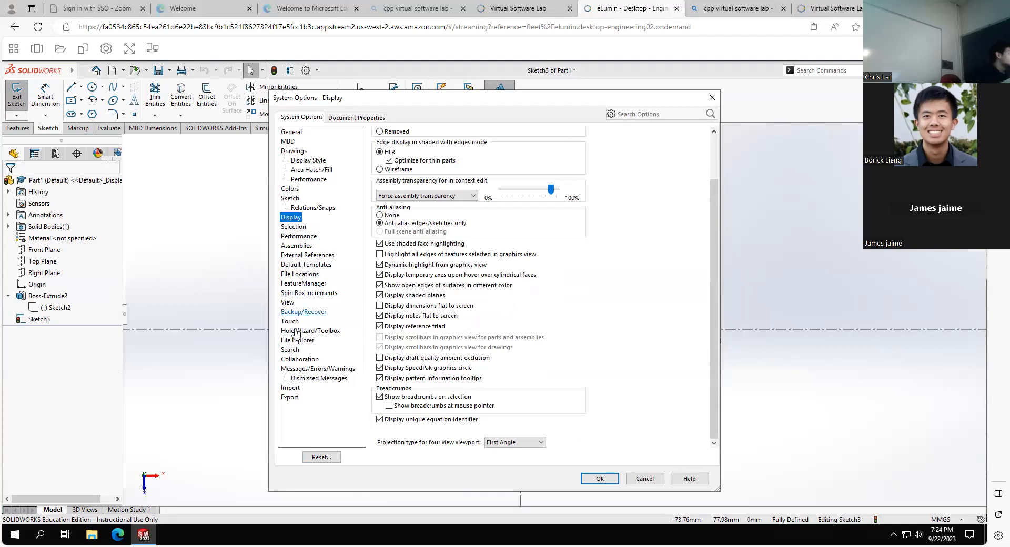
left_click(295, 152)
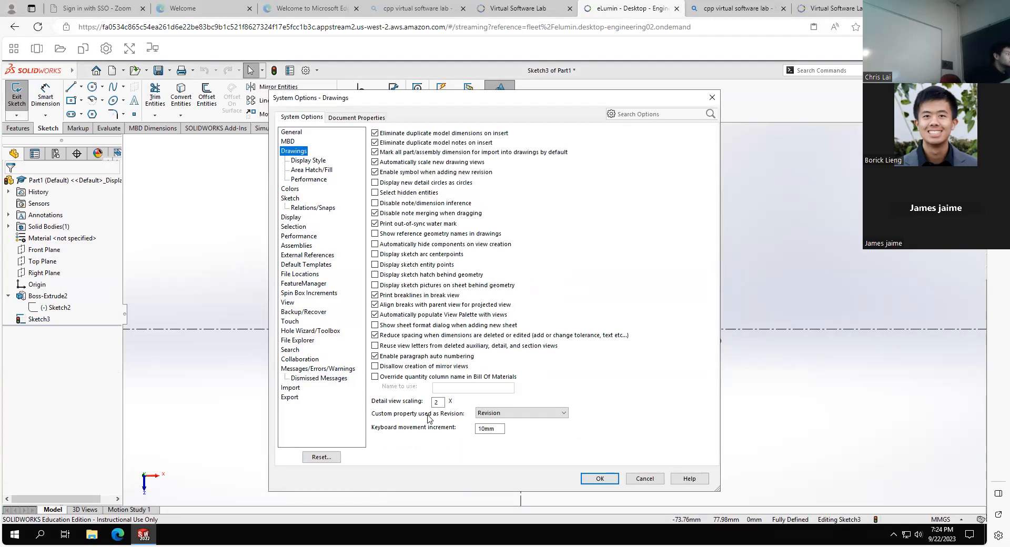
left_click(440, 402)
Search the options for "tex", open the Text setting for dimensions and look through the Dimensions document properties
left_click(627, 112)
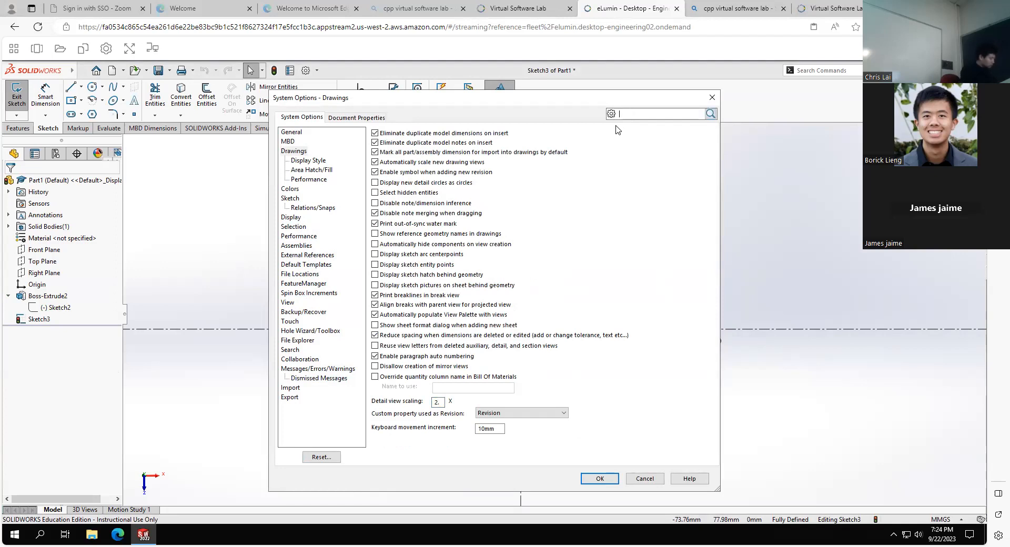
type("tex")
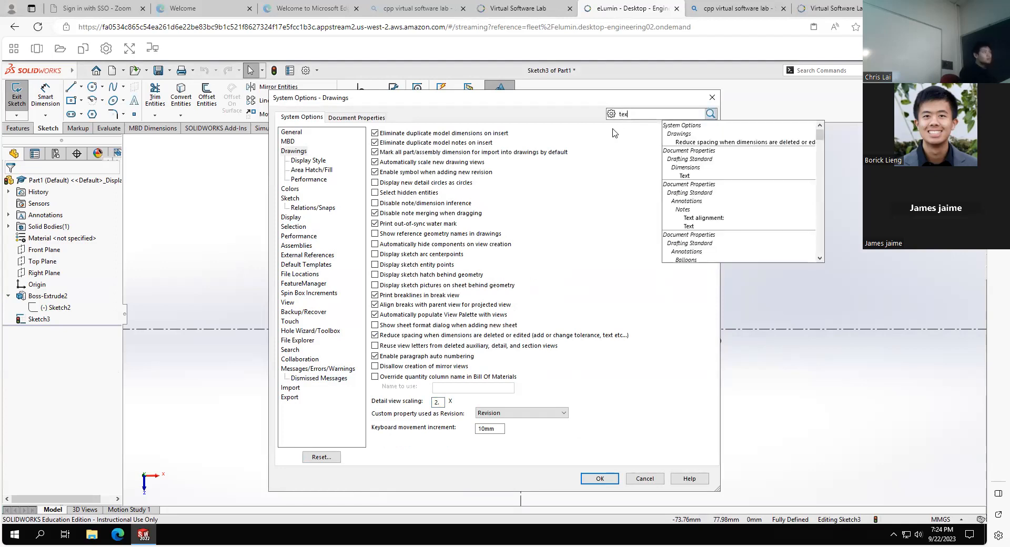
left_click(681, 169)
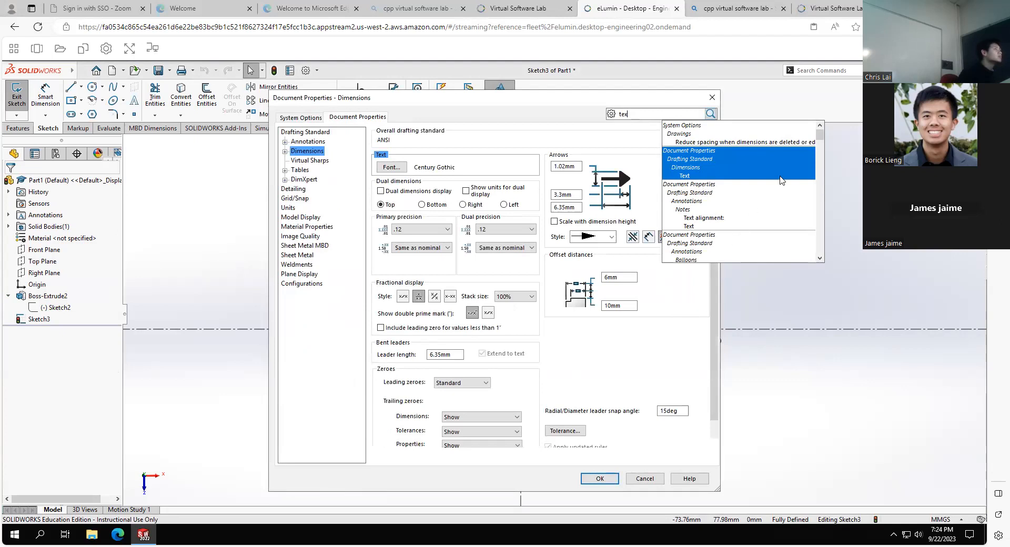
left_click(680, 347)
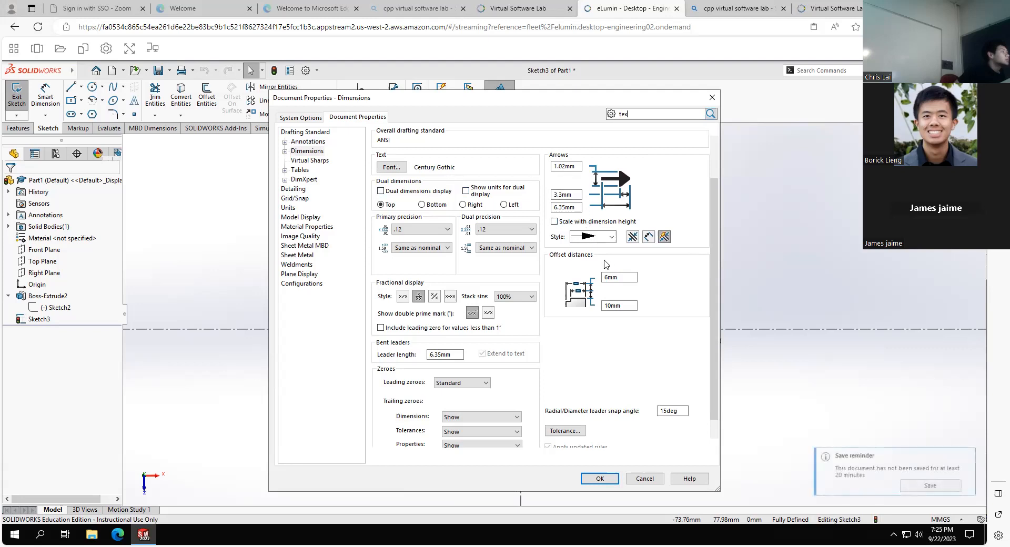
scroll(575, 351, "down", 5)
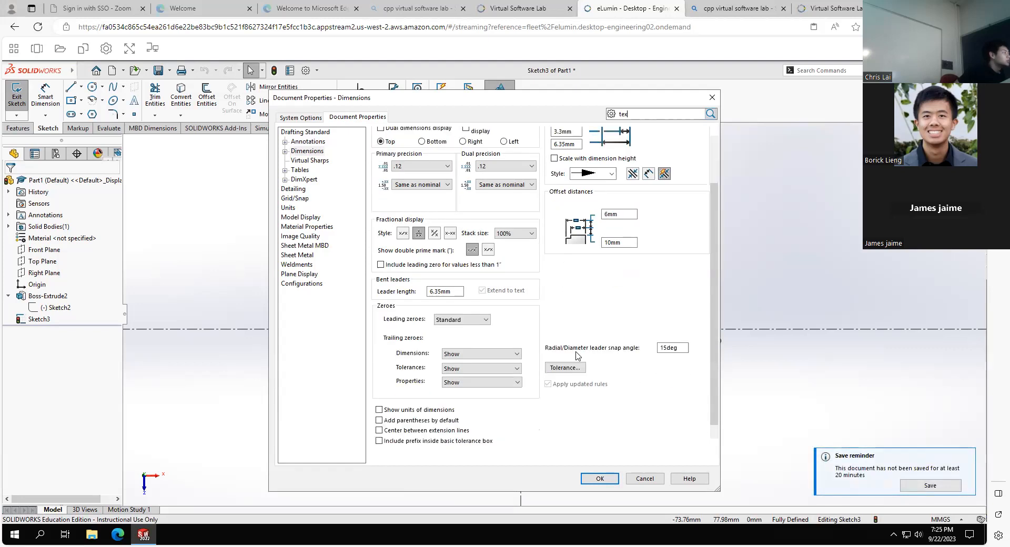
scroll(577, 355, "up", 5)
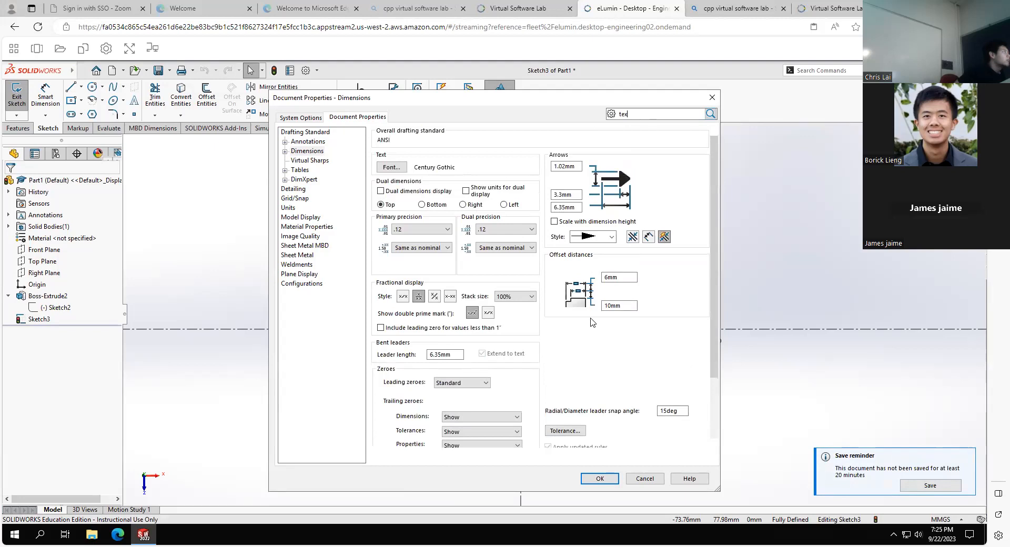
Set the document's dimension font height to 18 points and apply the document properties
left_click(403, 169)
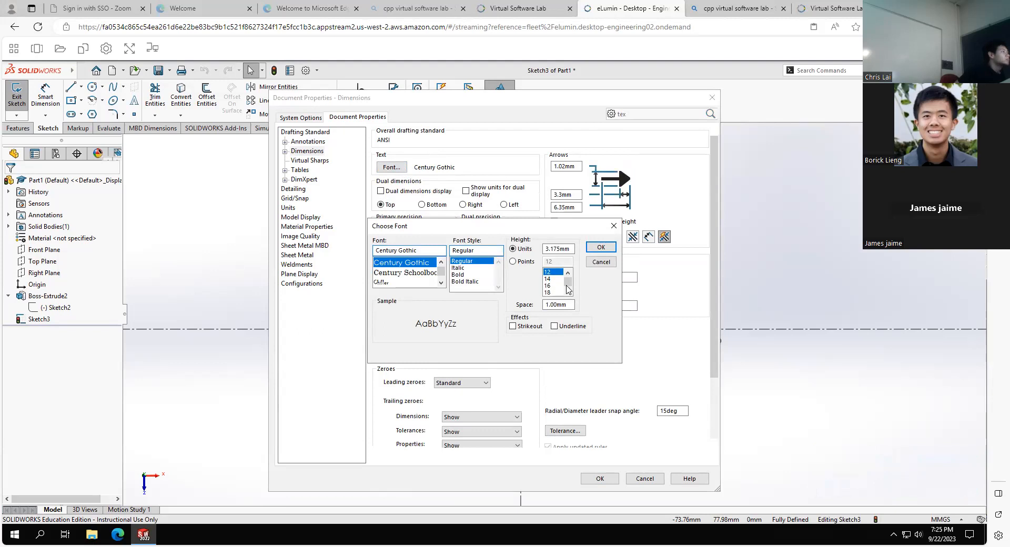
left_click(515, 262)
left_click(551, 293)
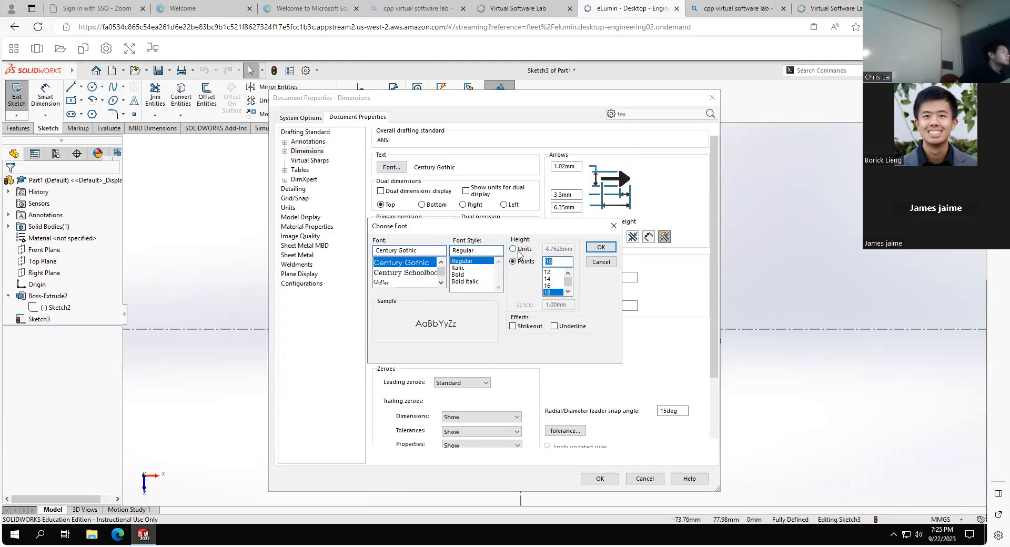
left_click(593, 249)
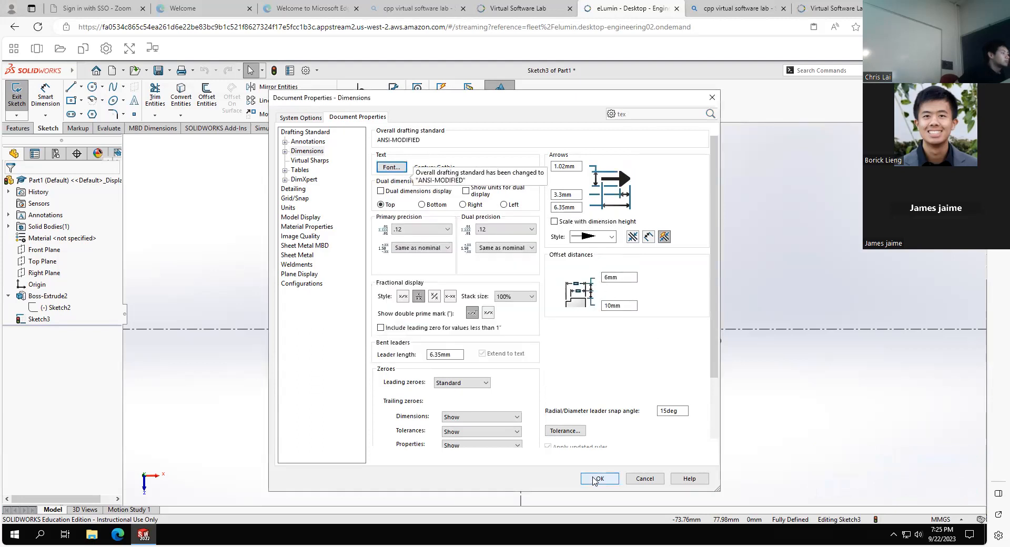
left_click(598, 479)
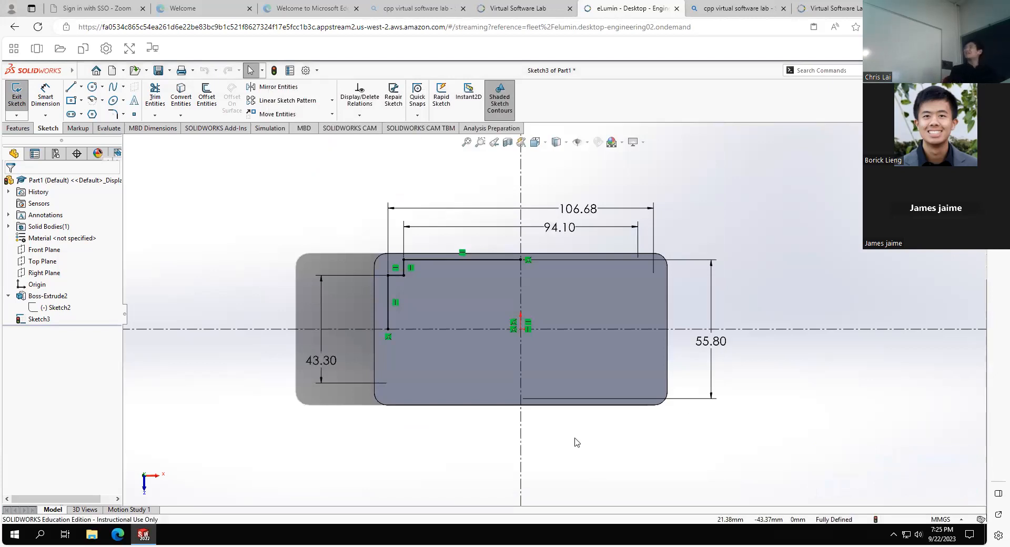
Search the options for "tex", reopen the dimension text font, choose a still larger point size and apply it to the document
left_click(317, 71)
left_click(322, 85)
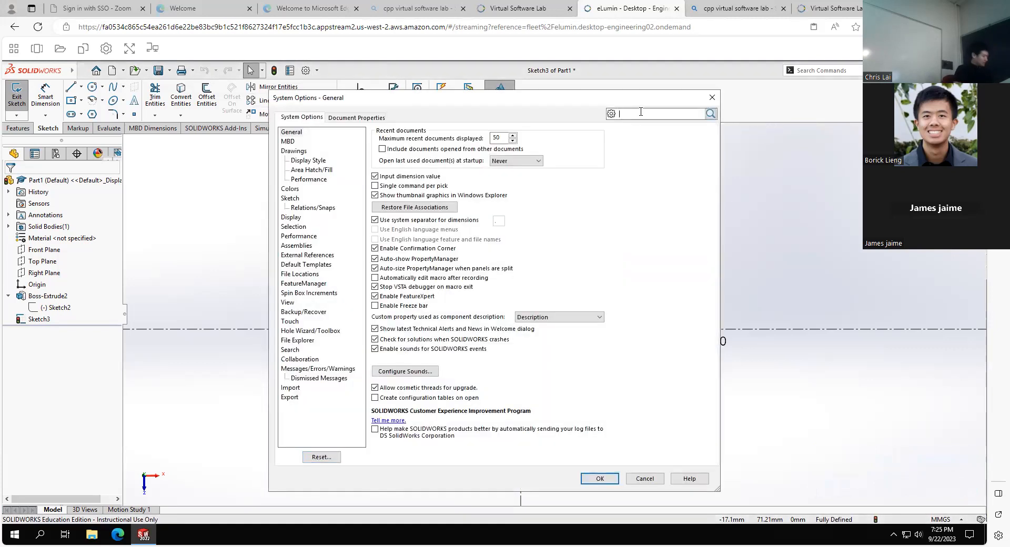
left_click(641, 112)
type("ex")
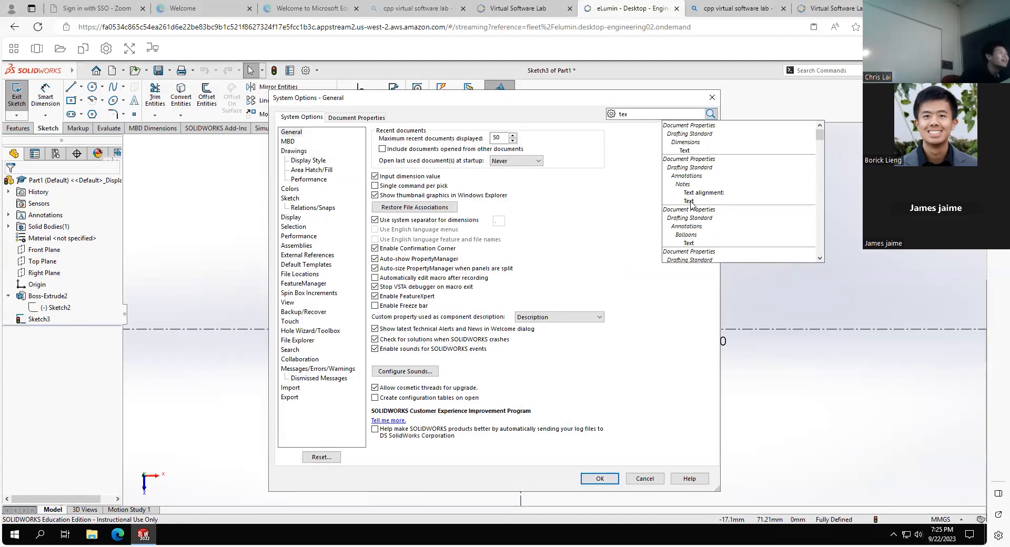
left_click(703, 150)
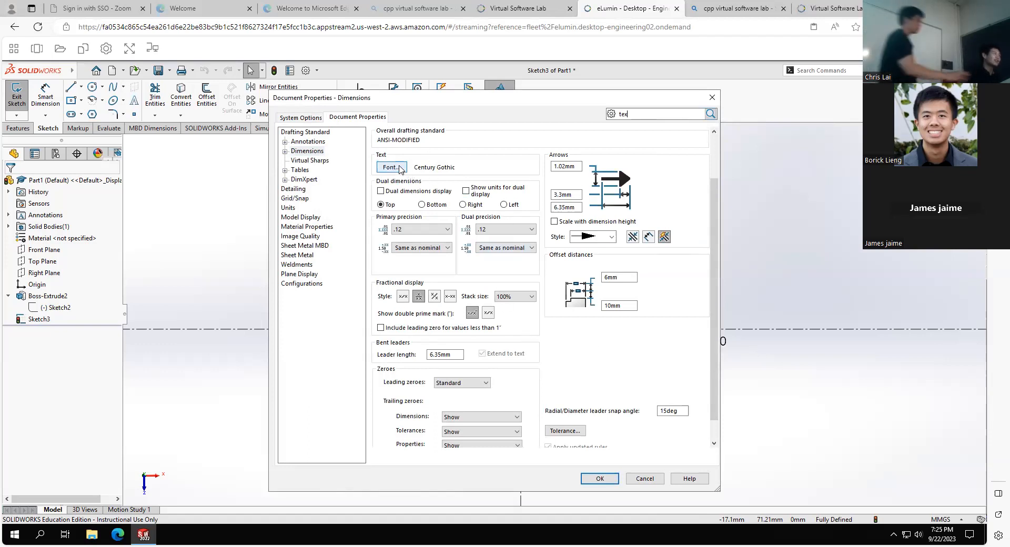
left_click(400, 168)
left_click(551, 287)
left_click(601, 247)
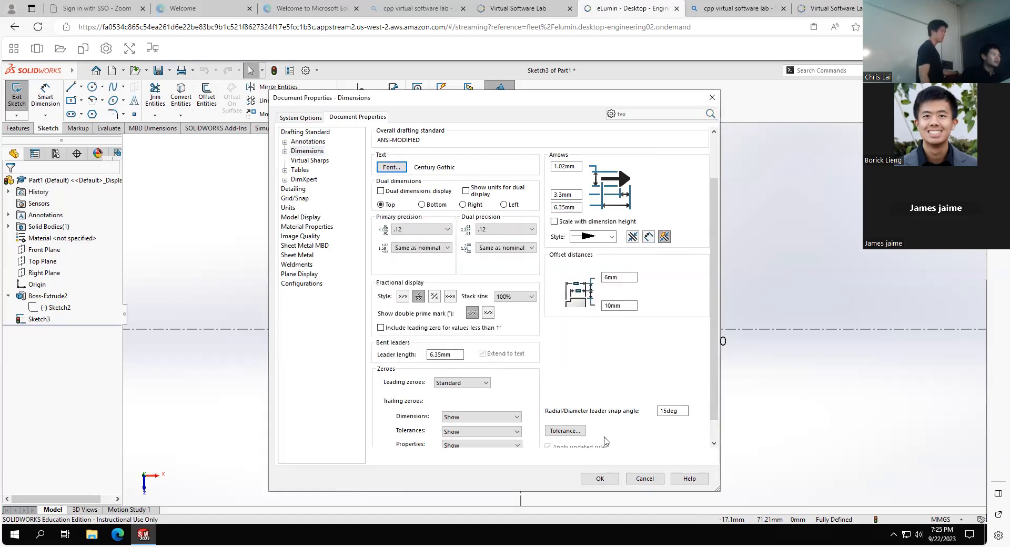
left_click(600, 479)
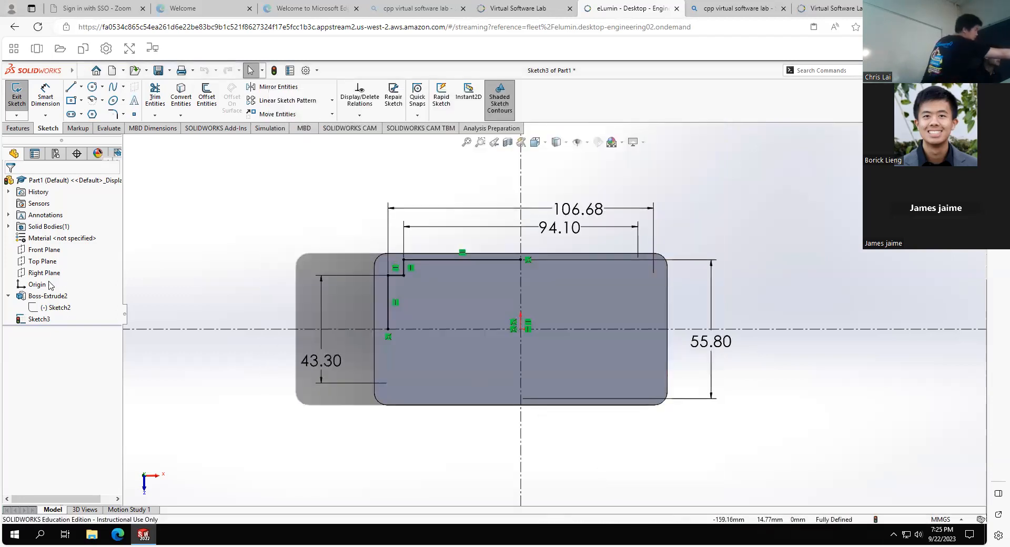
Open the boss extrusion's base sketch for editing in place of the current sketch and move its corner radius dimension clear of the rectangle
right_click(58, 308)
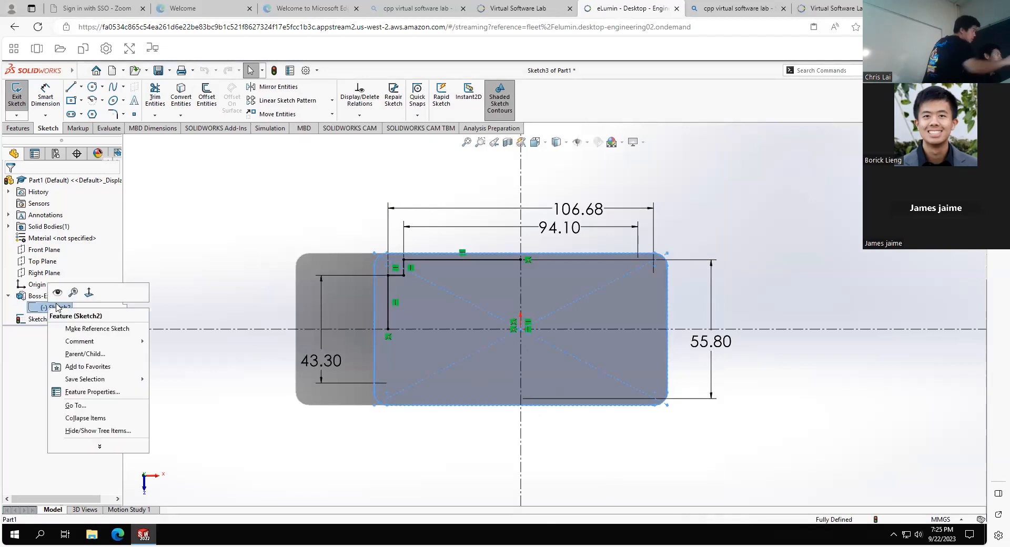
left_click(20, 354)
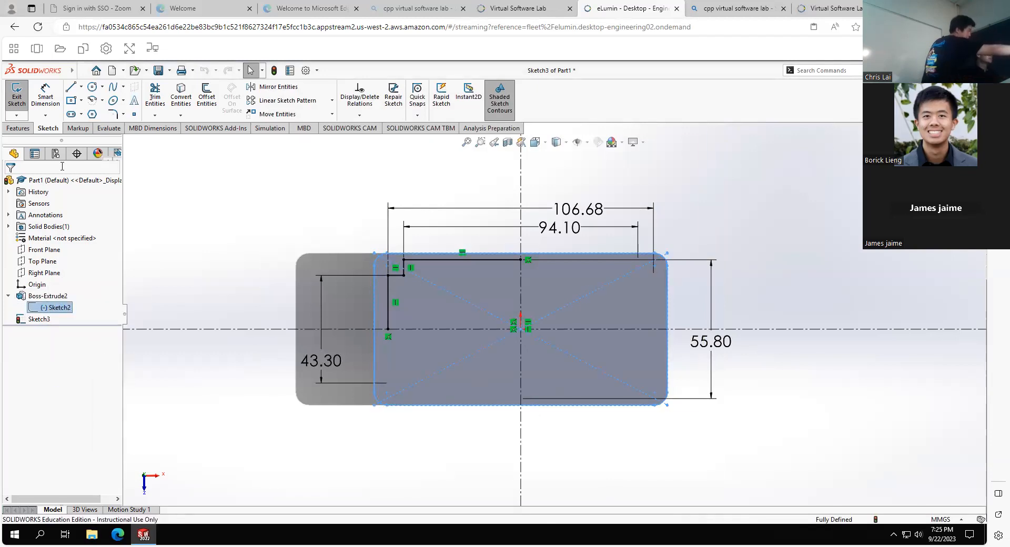
left_click(959, 150)
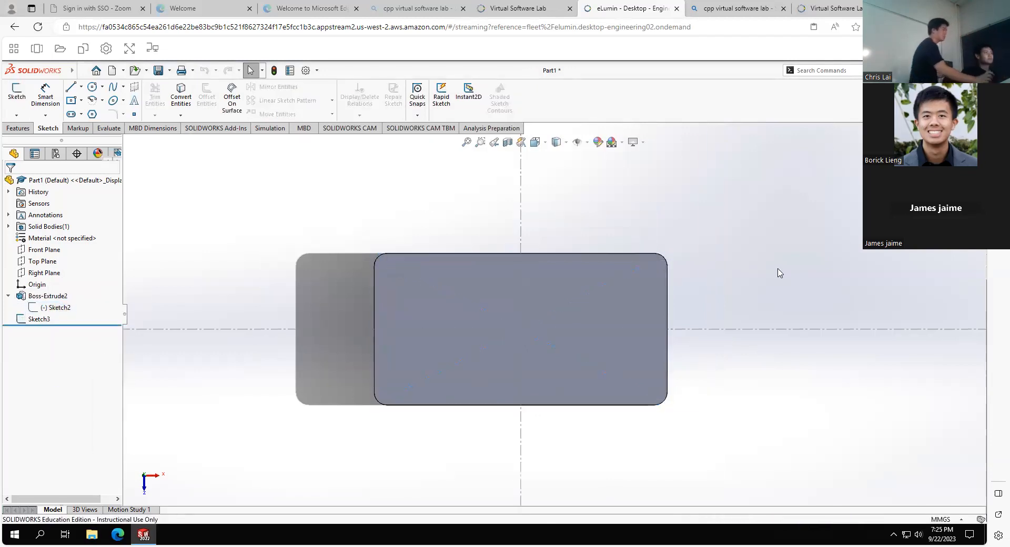
left_click(49, 320)
left_click(55, 307)
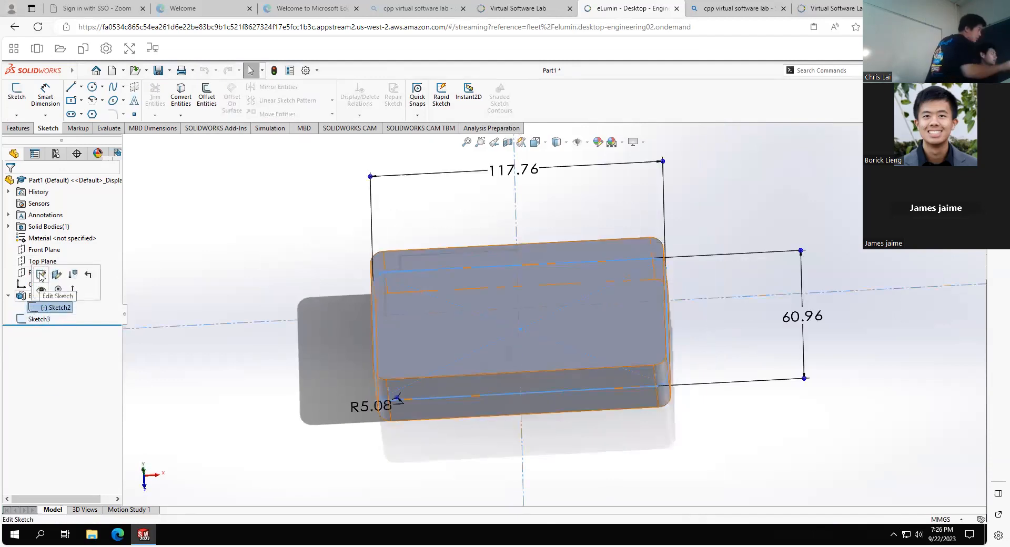
left_click(41, 274)
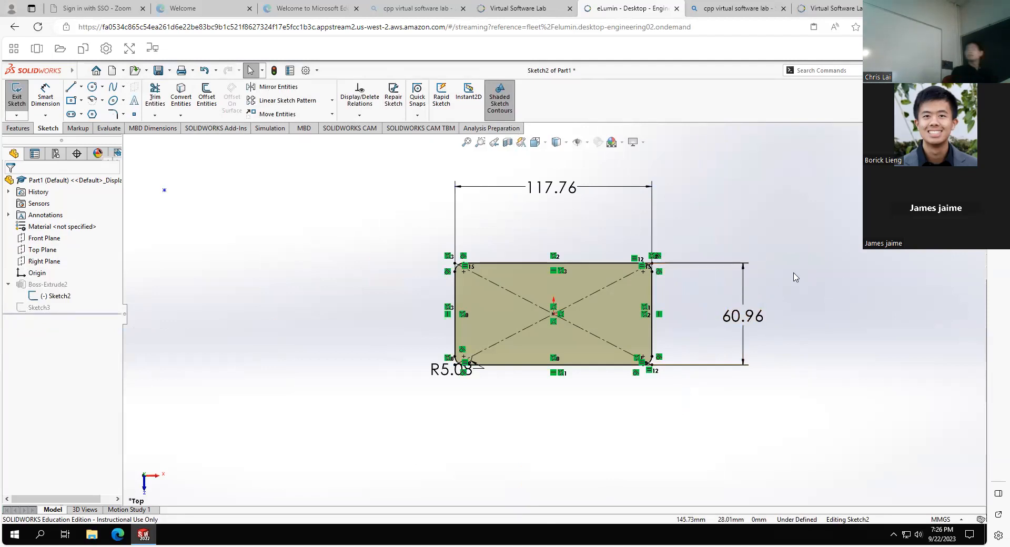
left_click_drag(433, 375, 380, 388)
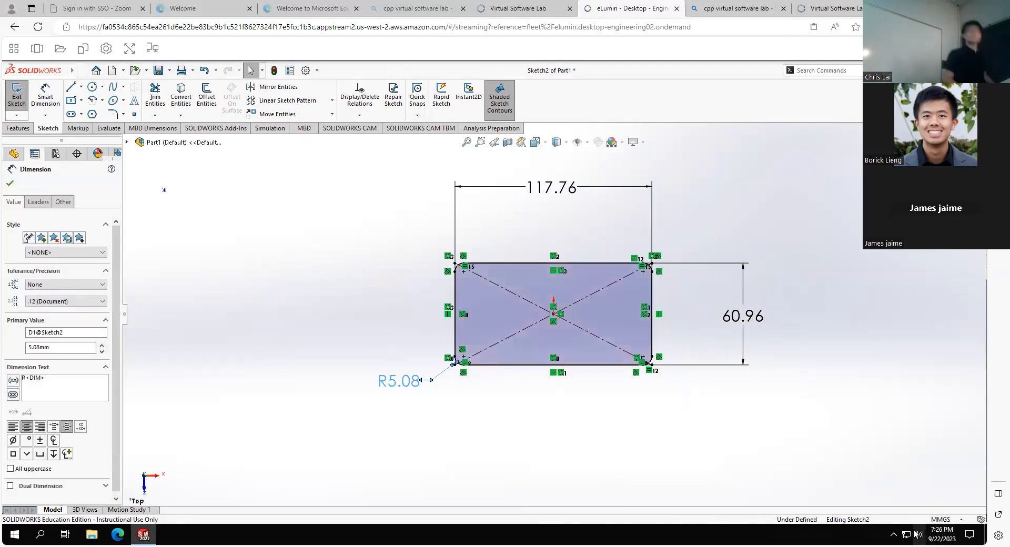
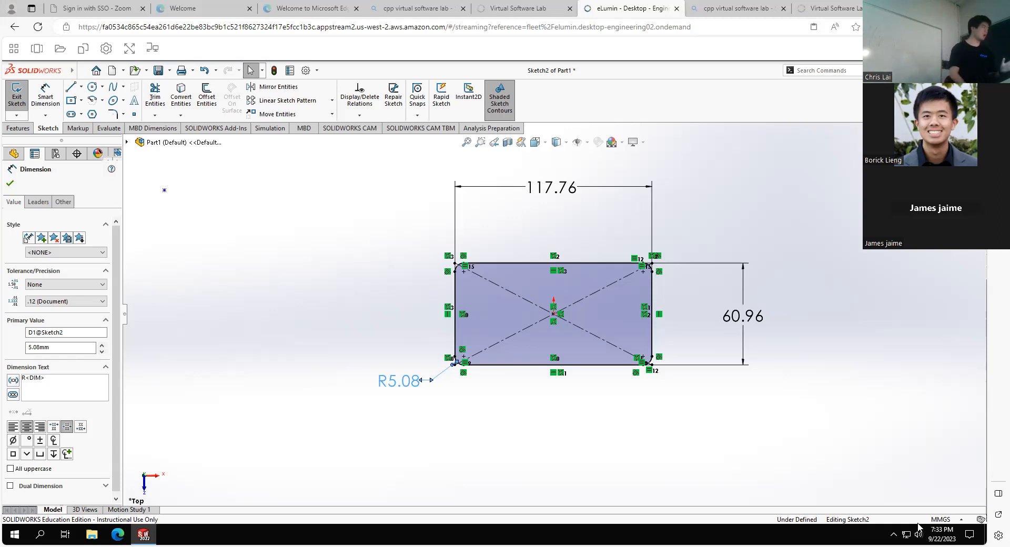
Close the boss extrusion's base sketch and open Sketch3, the stepped pocket profile, for editing
left_click(10, 183)
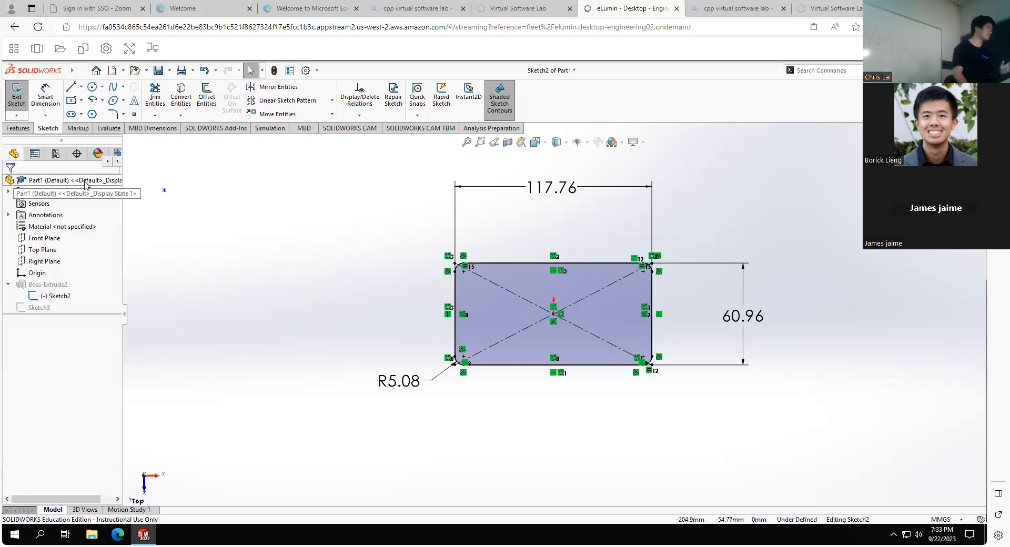
double_click(221, 183)
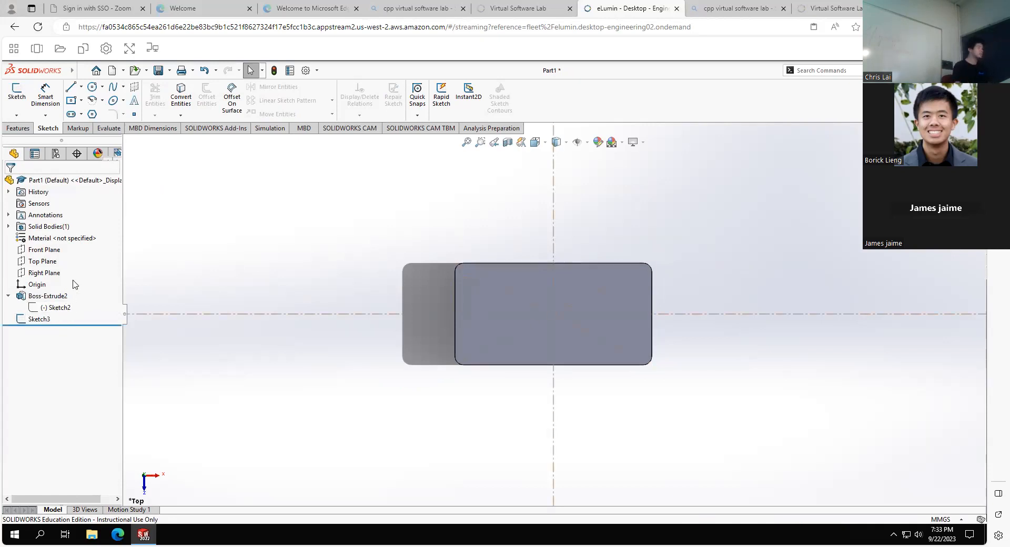
double_click(58, 320)
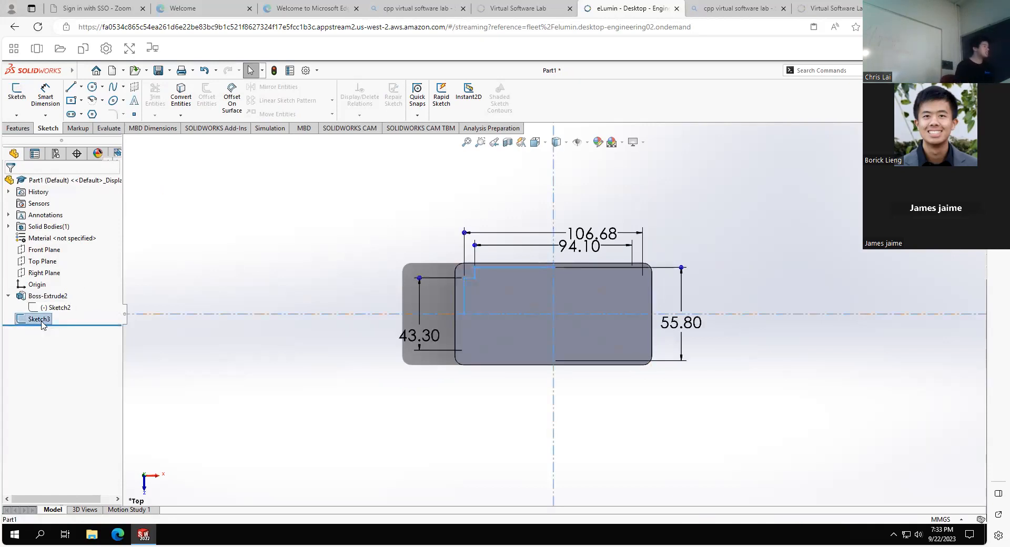
left_click(16, 92)
left_click(10, 183)
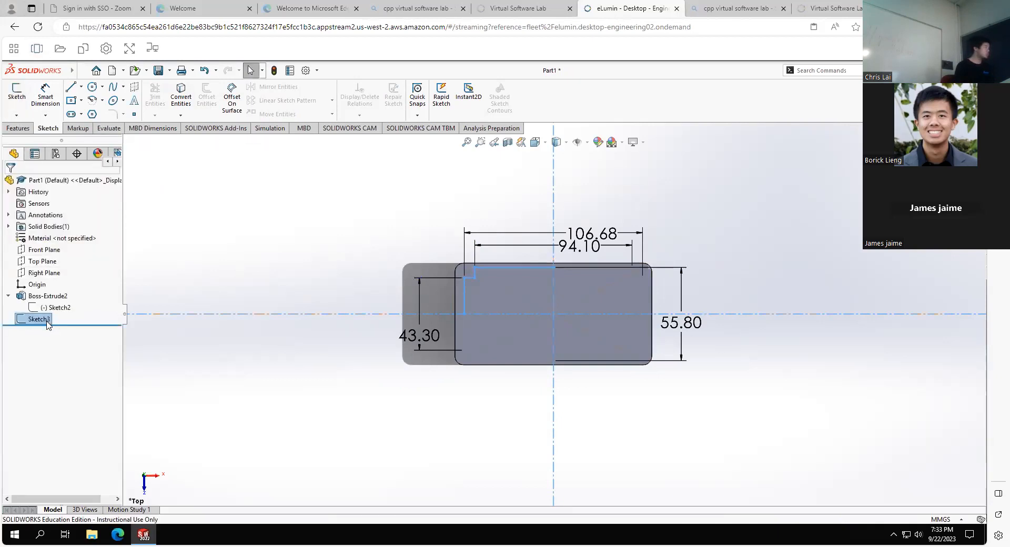
right_click(45, 320)
left_click(55, 289)
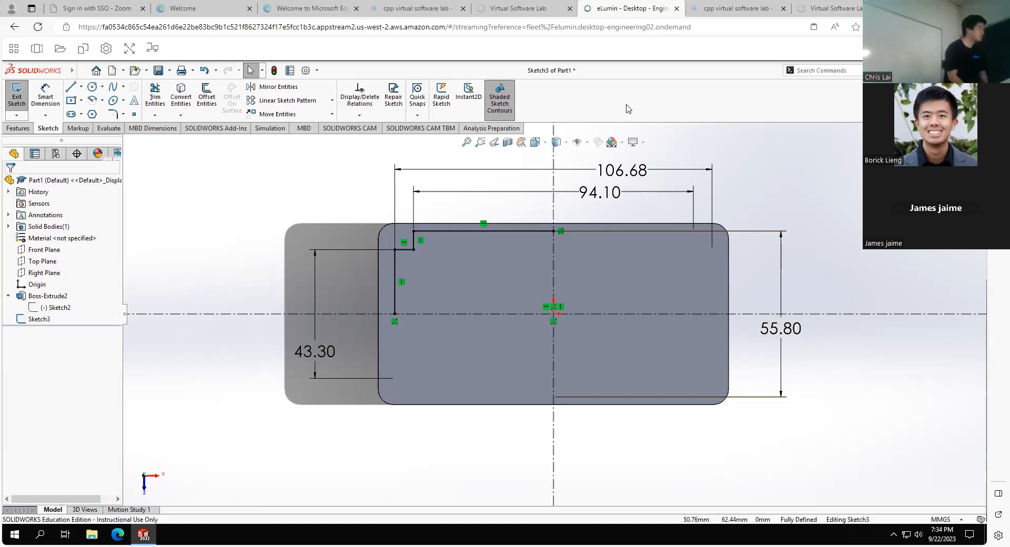
Mirror the four lines of the upper-left stepped profile about the vertical centerline, keeping the originals as a copy
left_click(309, 92)
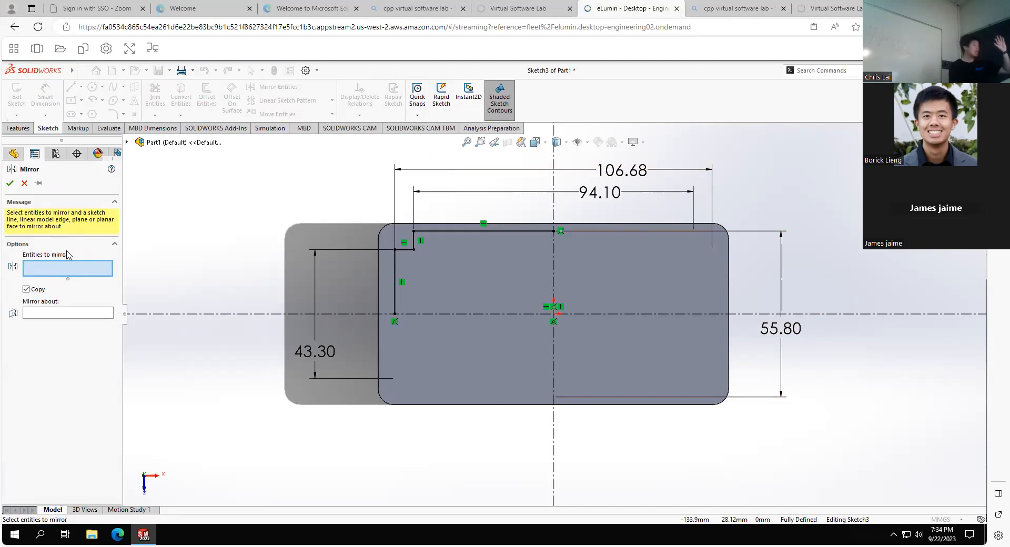
left_click(79, 313)
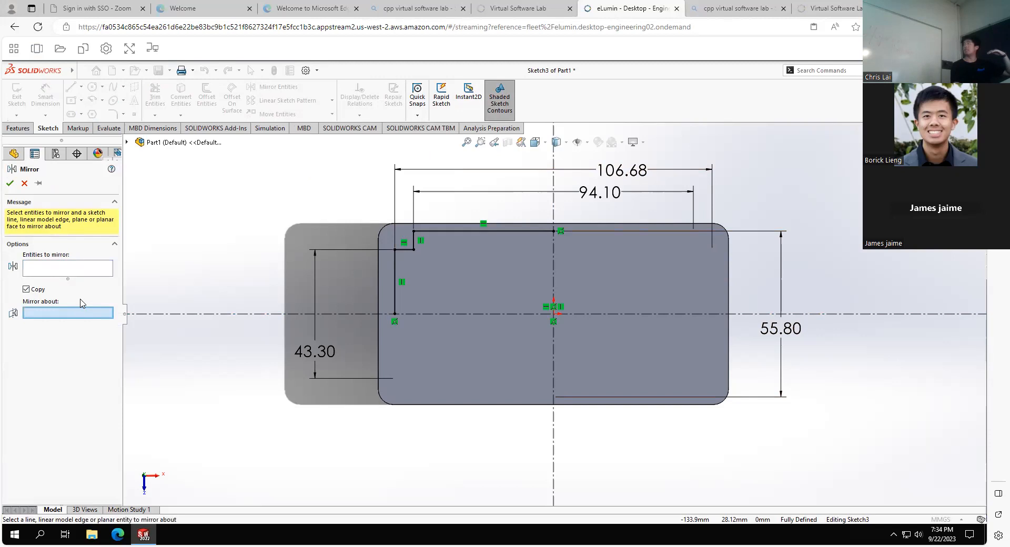
left_click(76, 275)
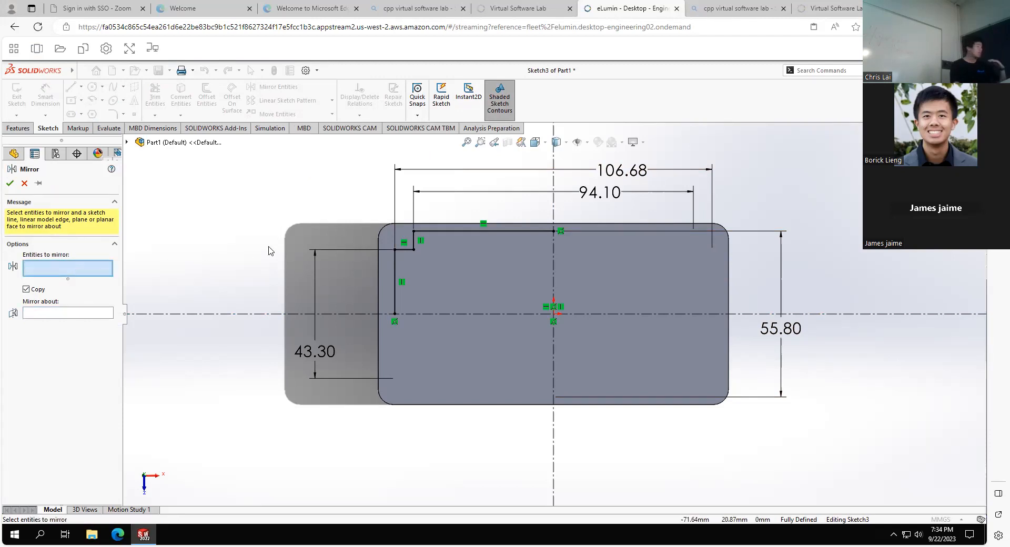
left_click(399, 258)
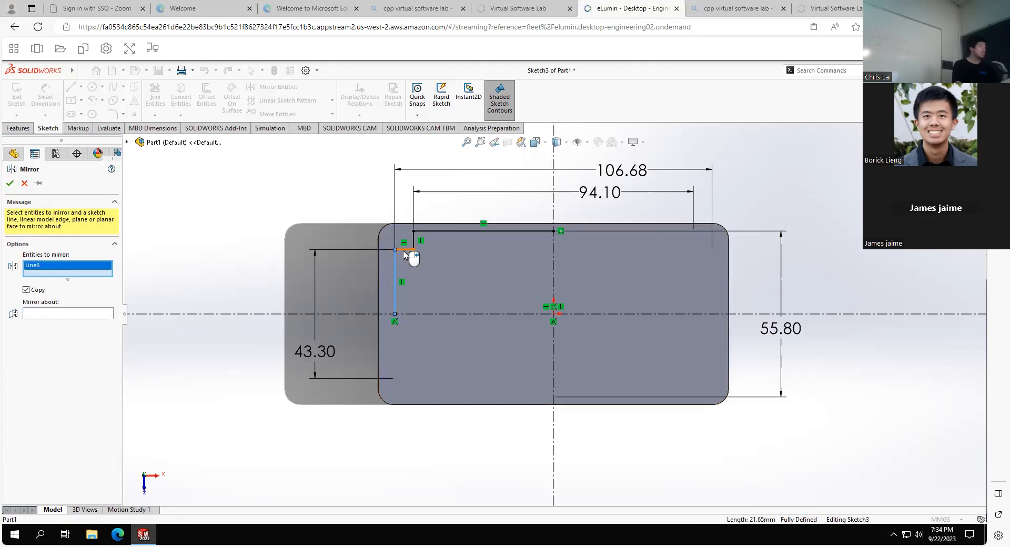
left_click(404, 250)
left_click(414, 240)
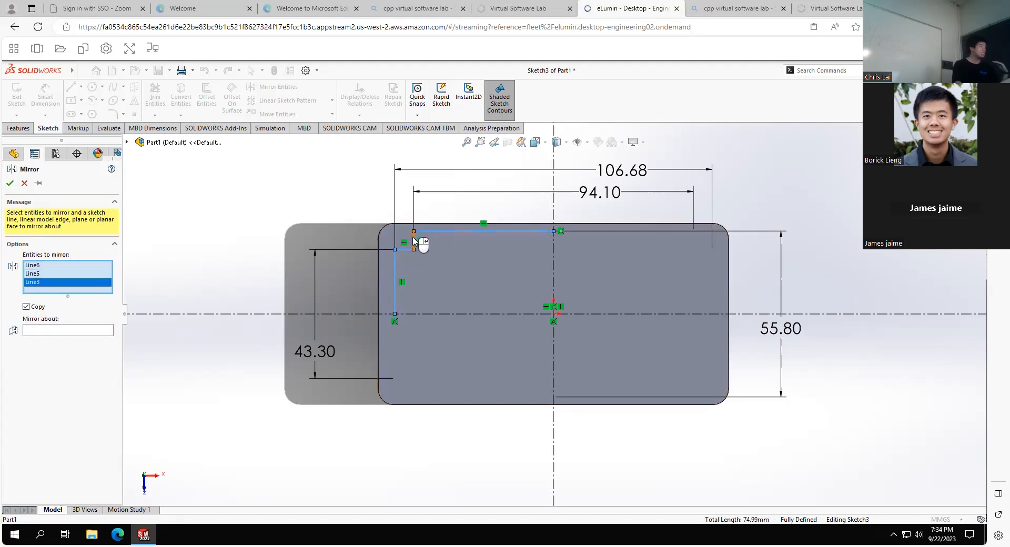
left_click(481, 230)
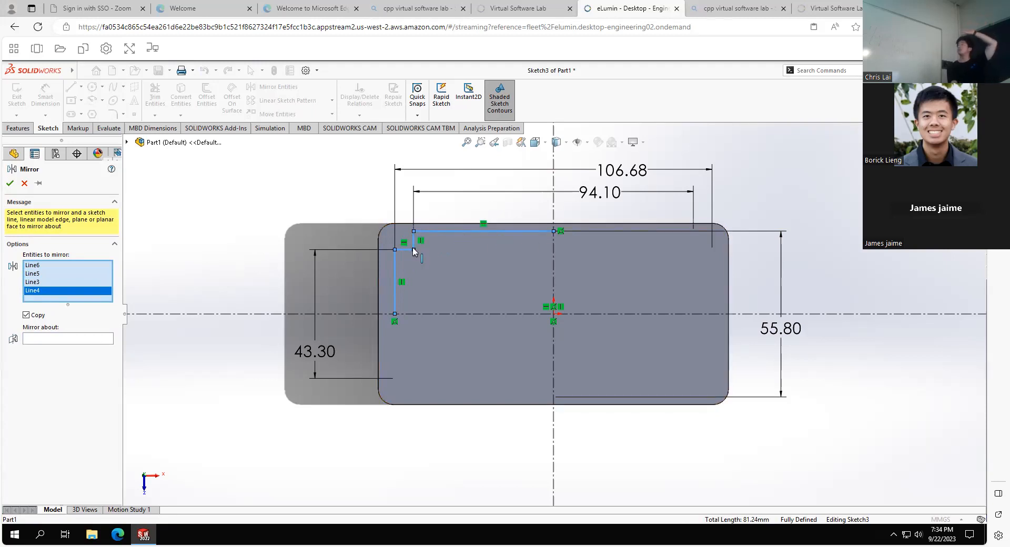
right_click(93, 285)
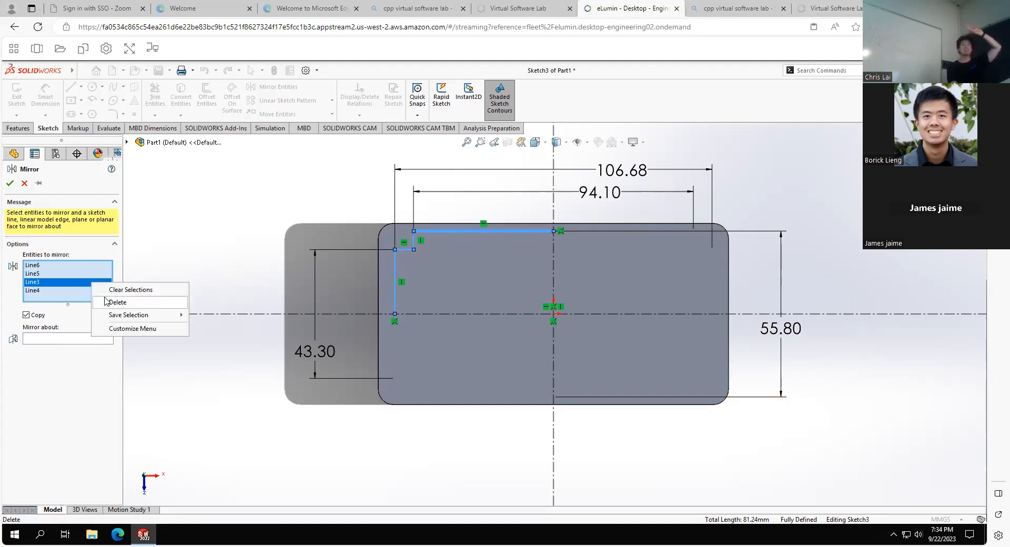
left_click(157, 229)
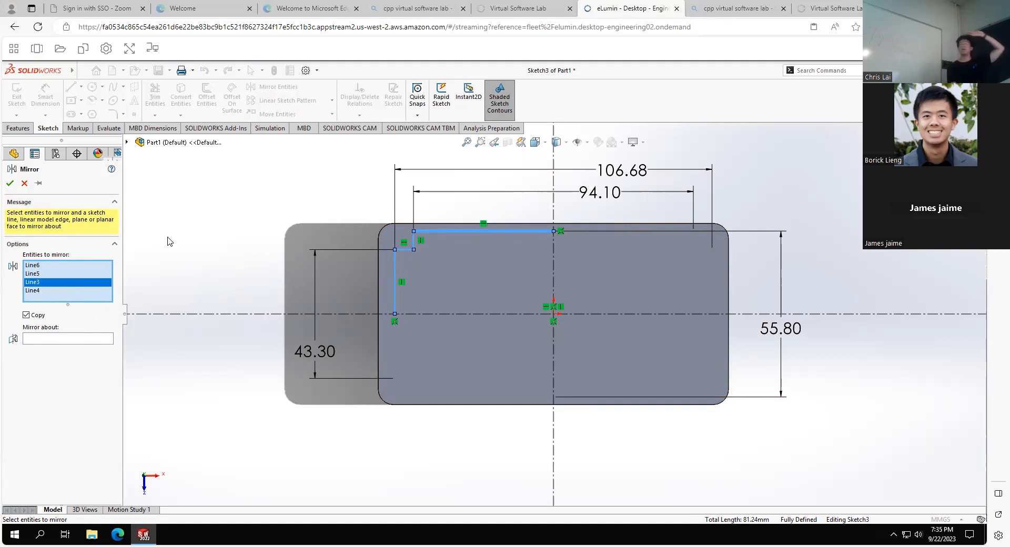
left_click(86, 341)
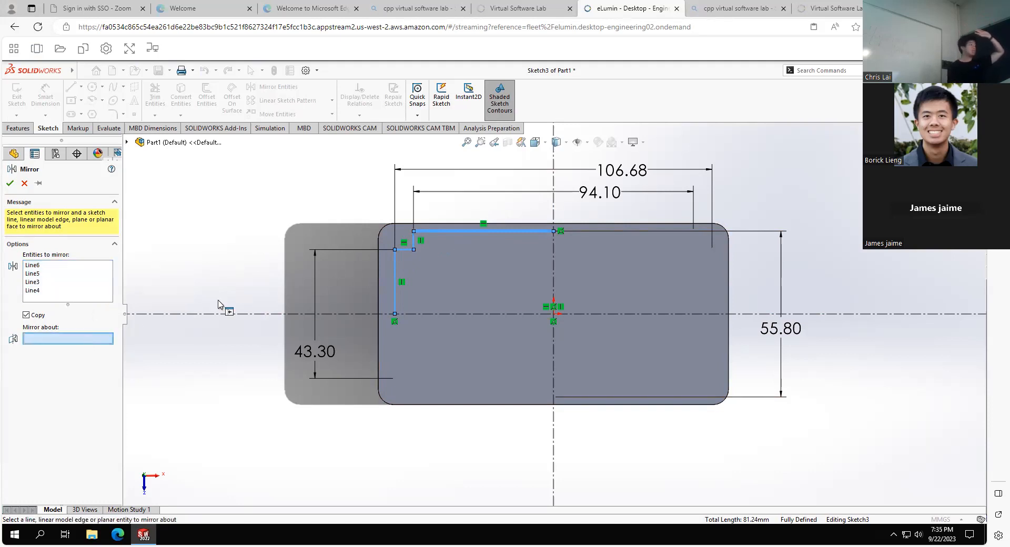
left_click(554, 203)
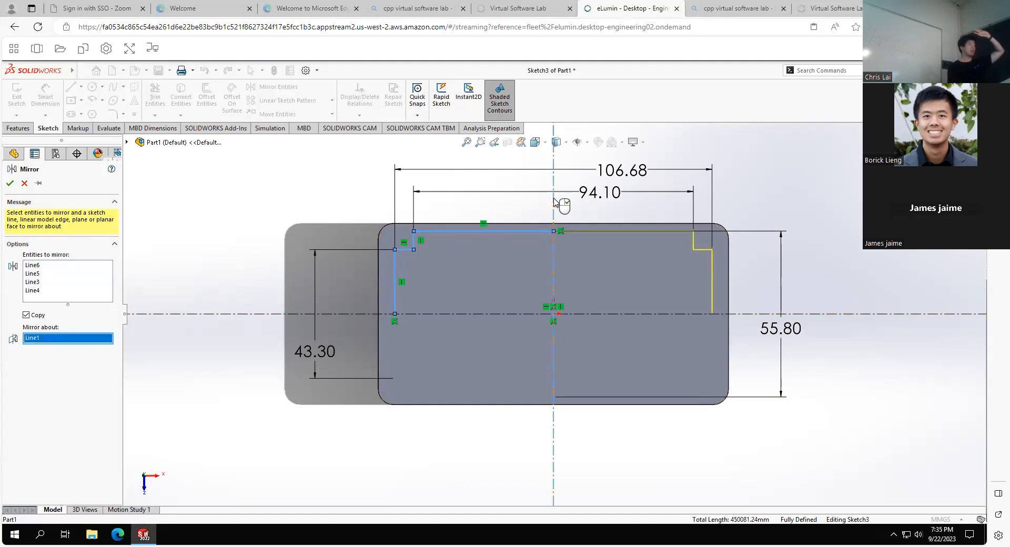
left_click(10, 183)
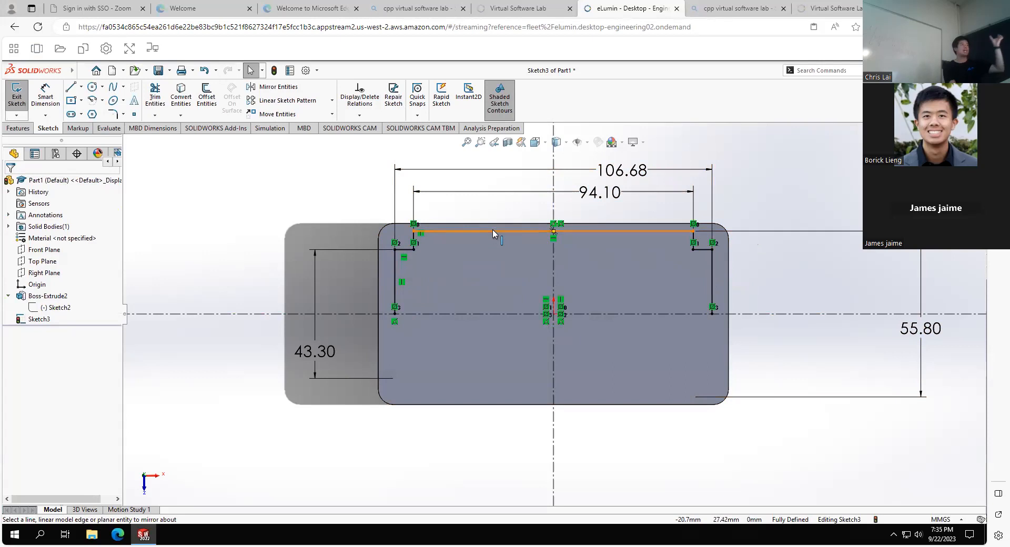
left_click(550, 221)
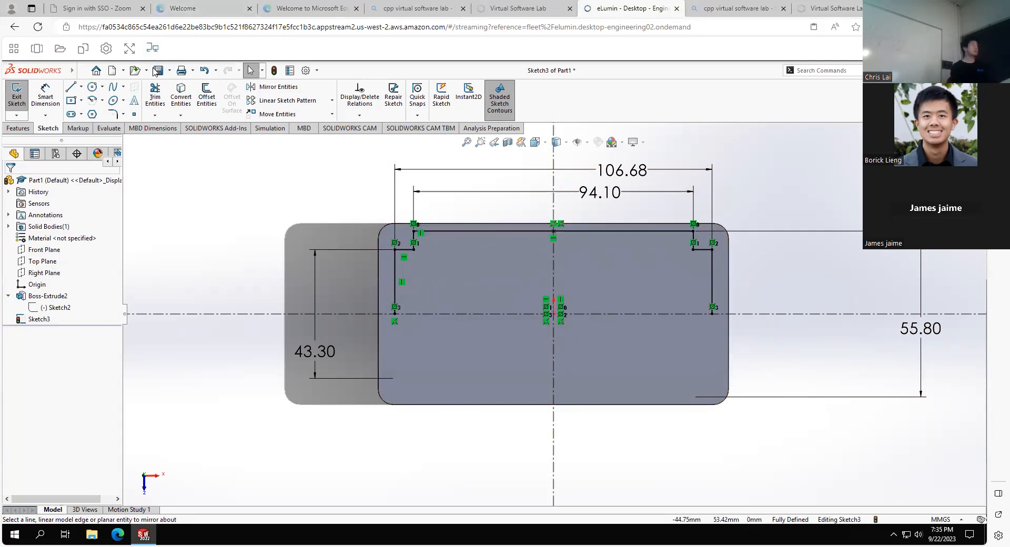
Start a second sketch mirror with the left side line and both upper-left notch lines, removing the stray point from the entities
left_click(278, 87)
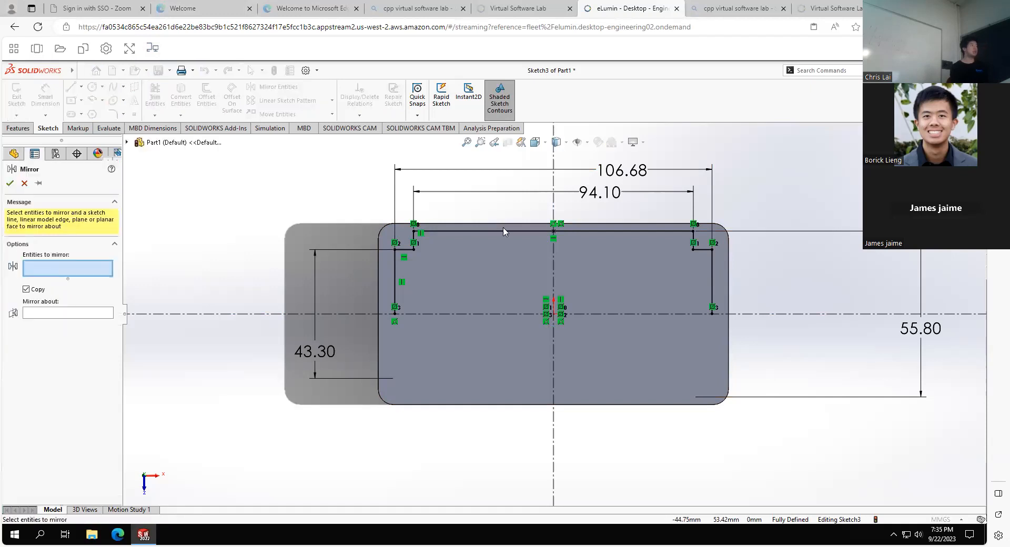
left_click(396, 266)
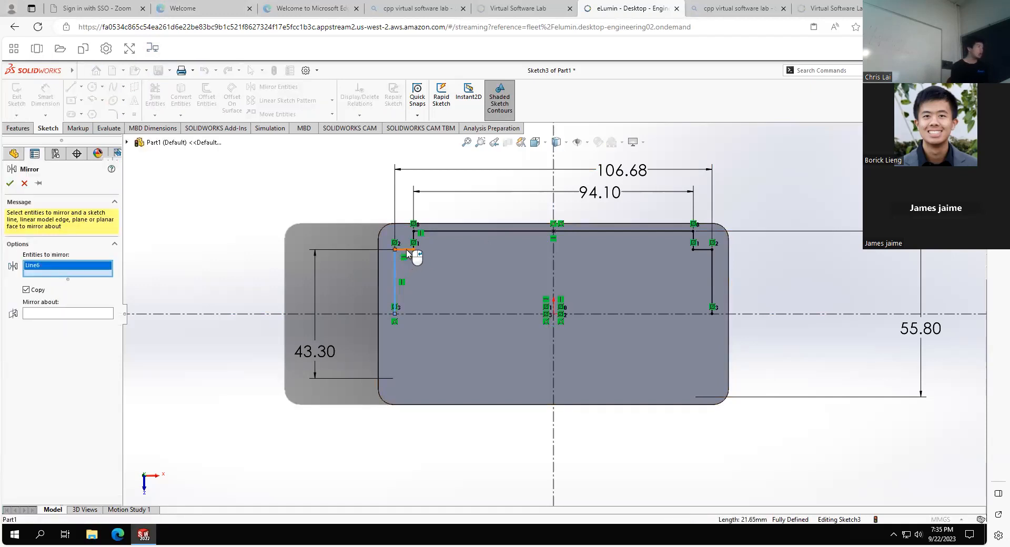
left_click(407, 251)
left_click(417, 238)
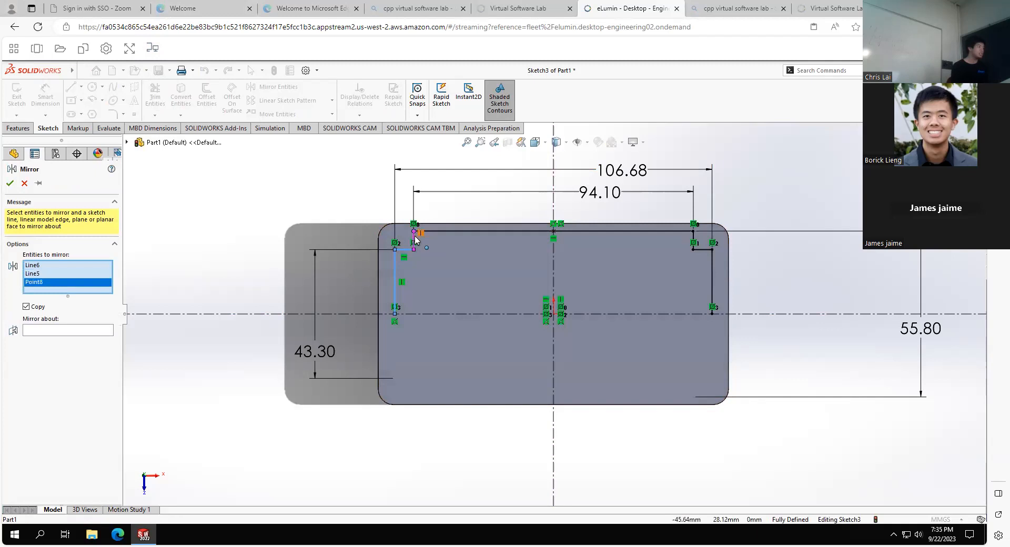
left_click(414, 239)
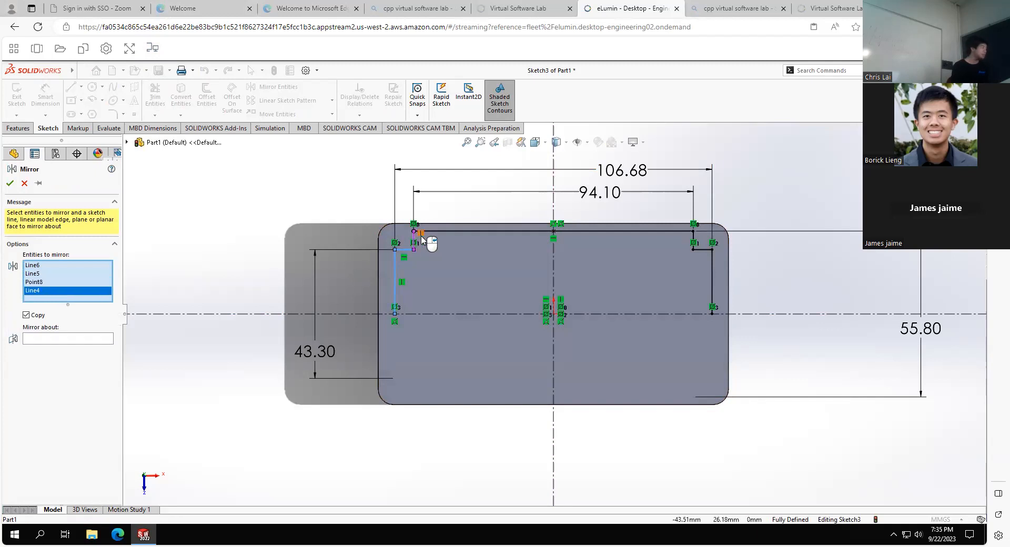
left_click(47, 283)
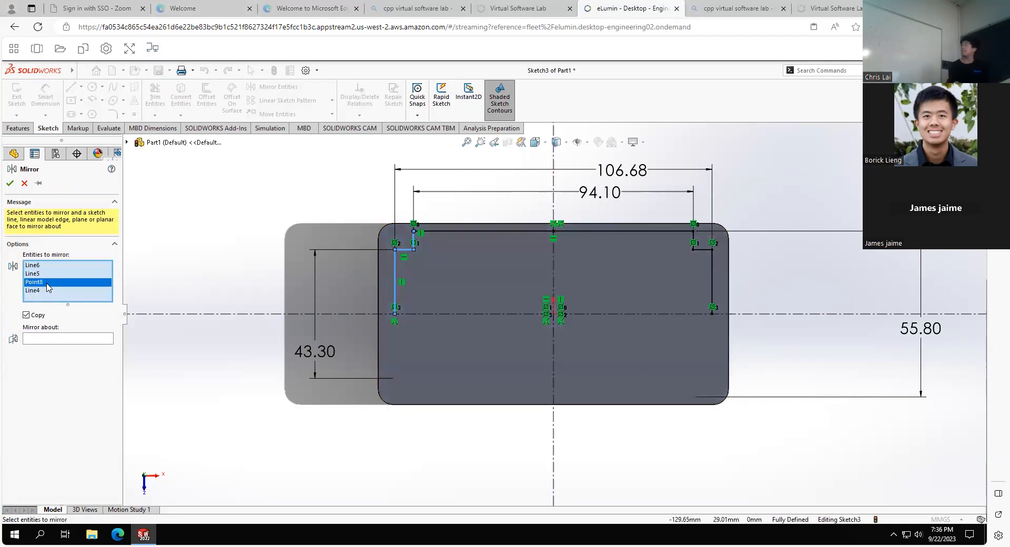
right_click(48, 284)
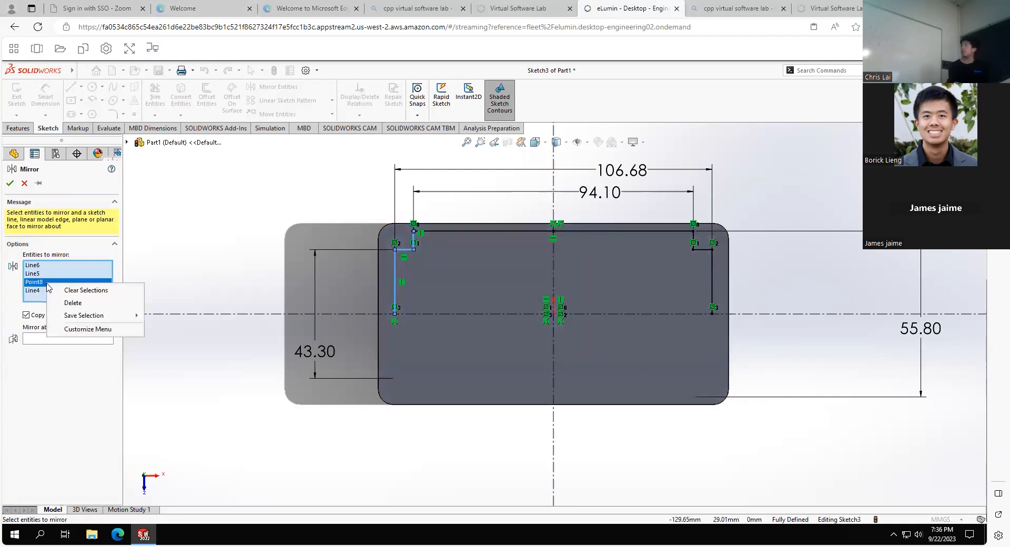
left_click(67, 304)
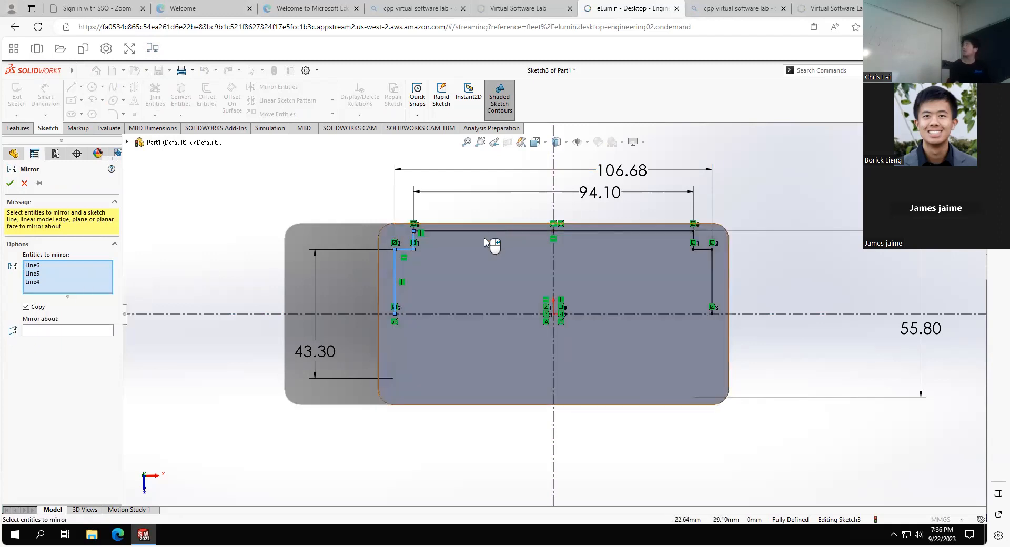
Add the upper edge and the three right-hand lines to the mirror entities and mirror them about the horizontal centerline
left_click(485, 234)
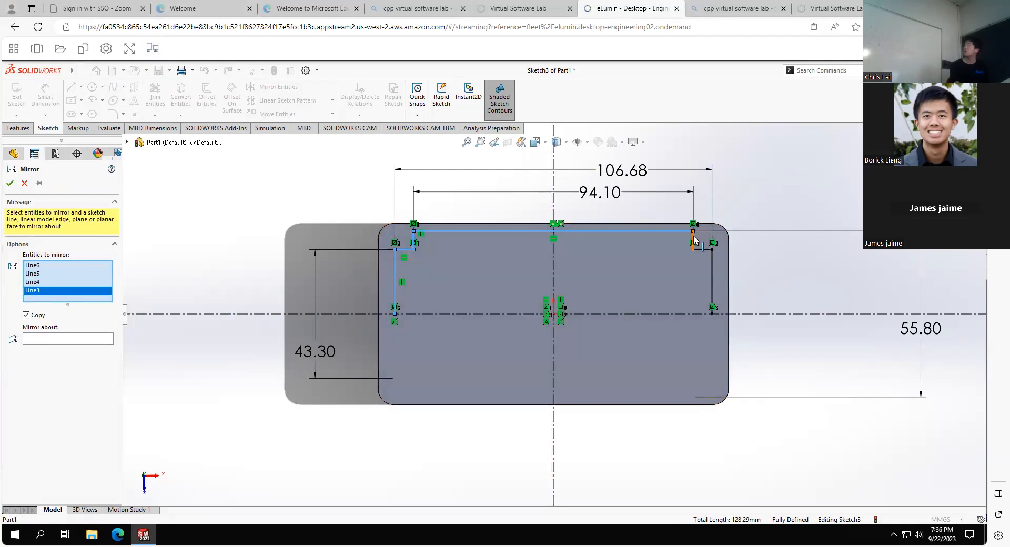
left_click(694, 241)
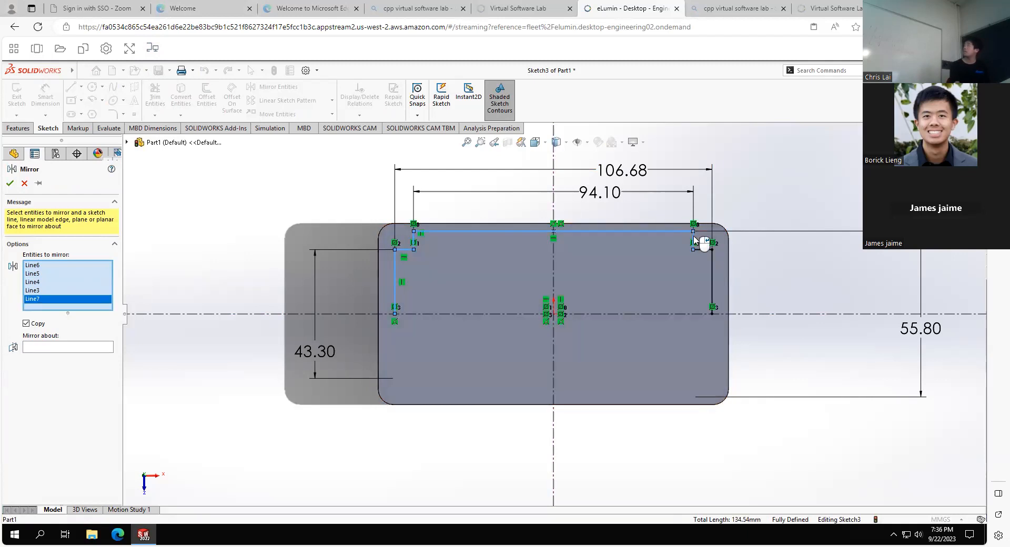
left_click(707, 253)
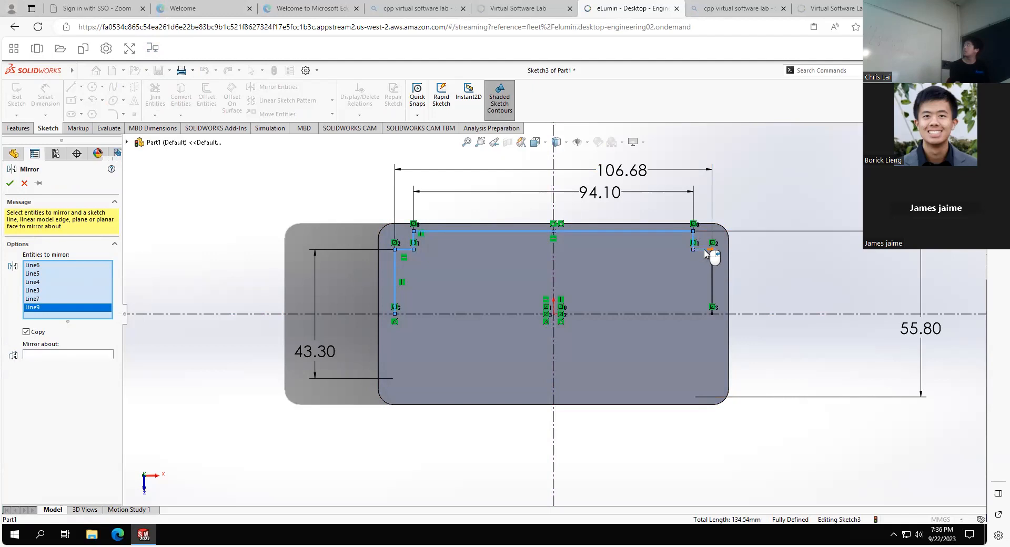
left_click(707, 252)
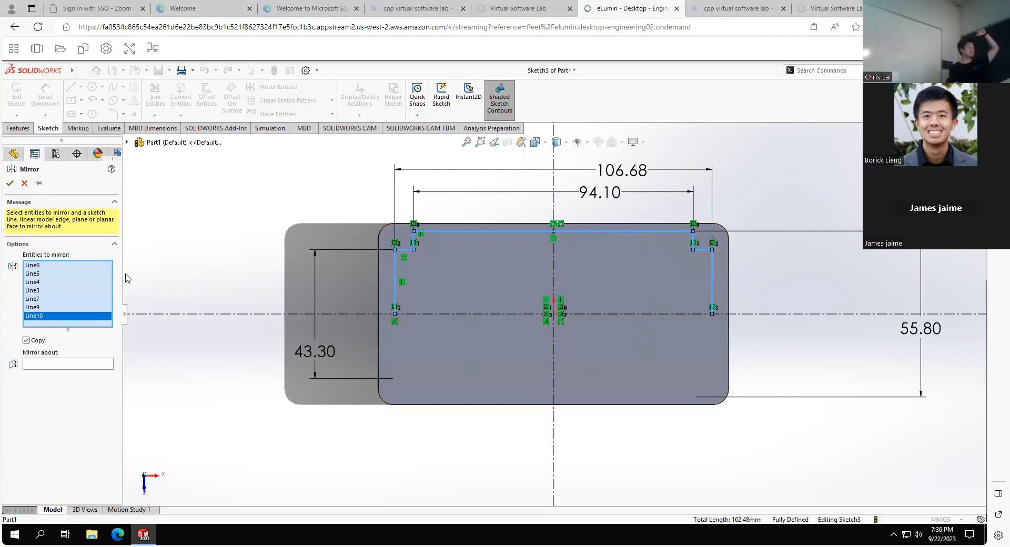
left_click(86, 363)
left_click(481, 314)
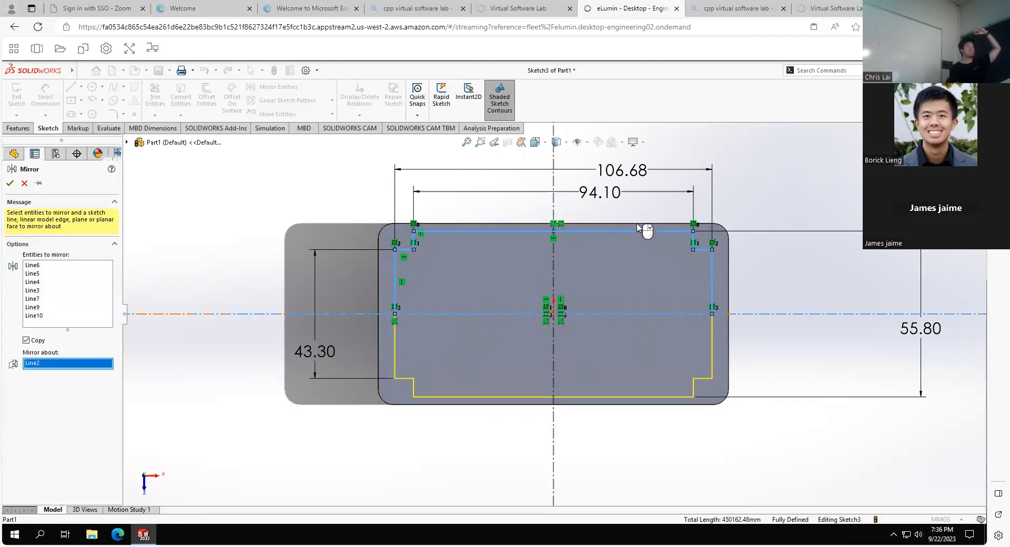
left_click(10, 183)
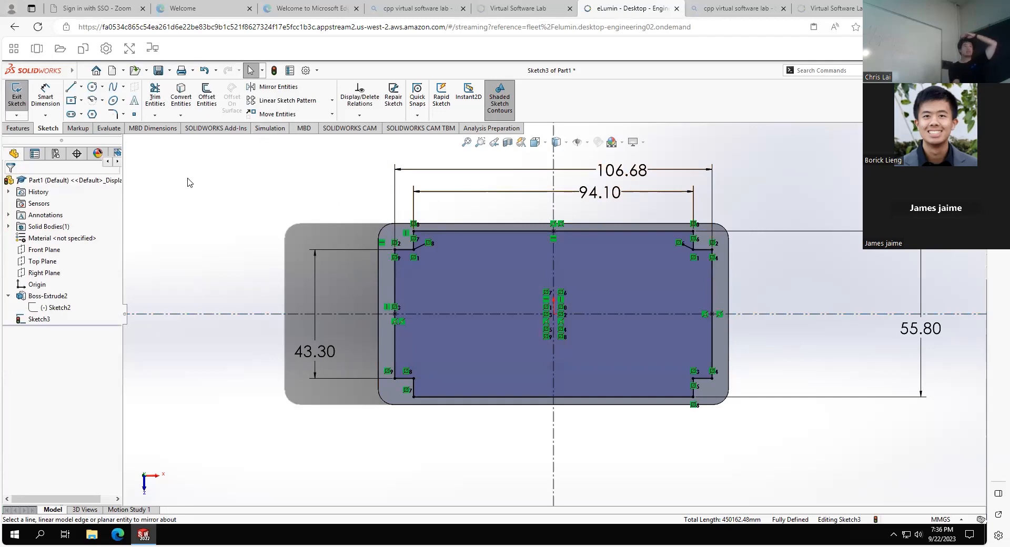
Delete the overall height dimension from the mirrored stepped profile
scroll(708, 253, "down", 3)
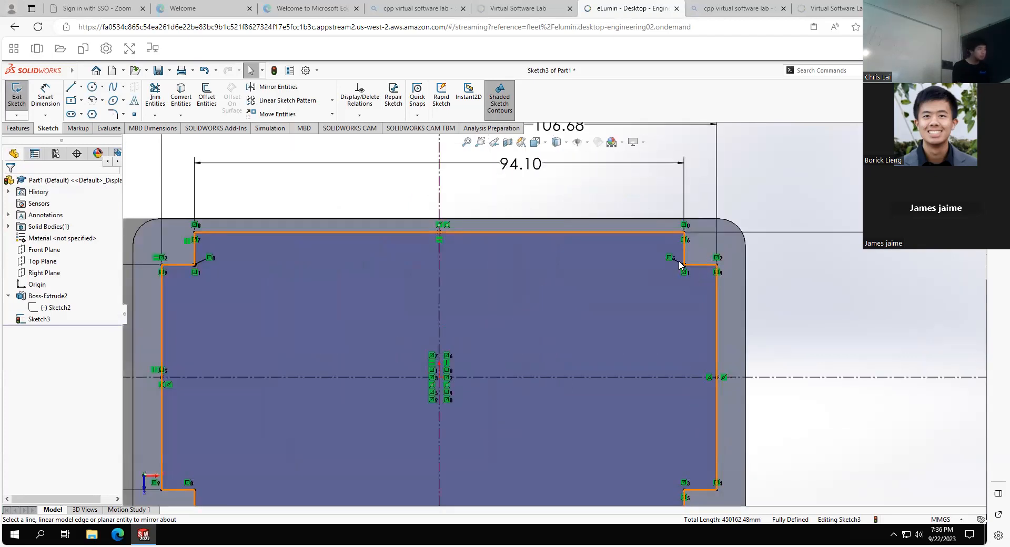
scroll(726, 340, "up", 3)
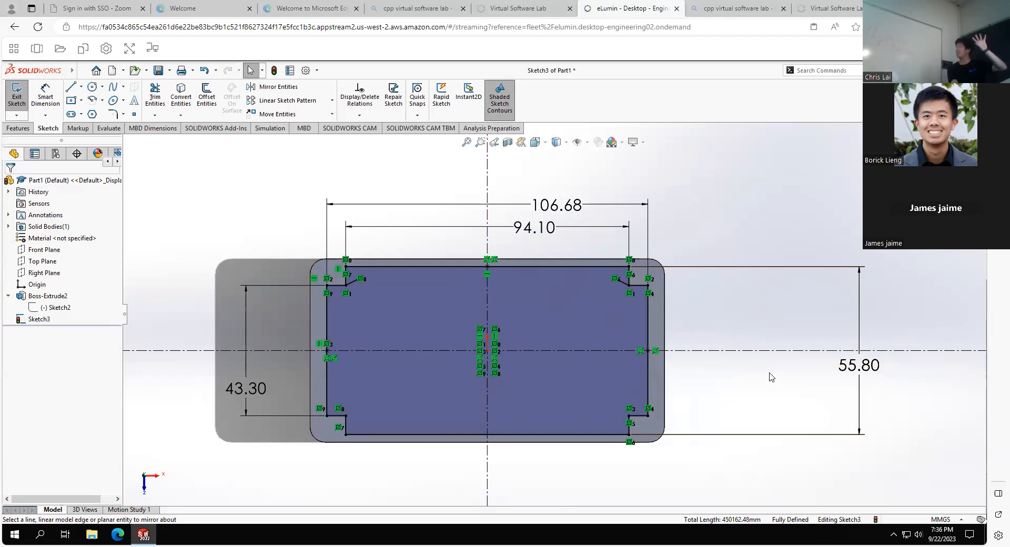
left_click(580, 299)
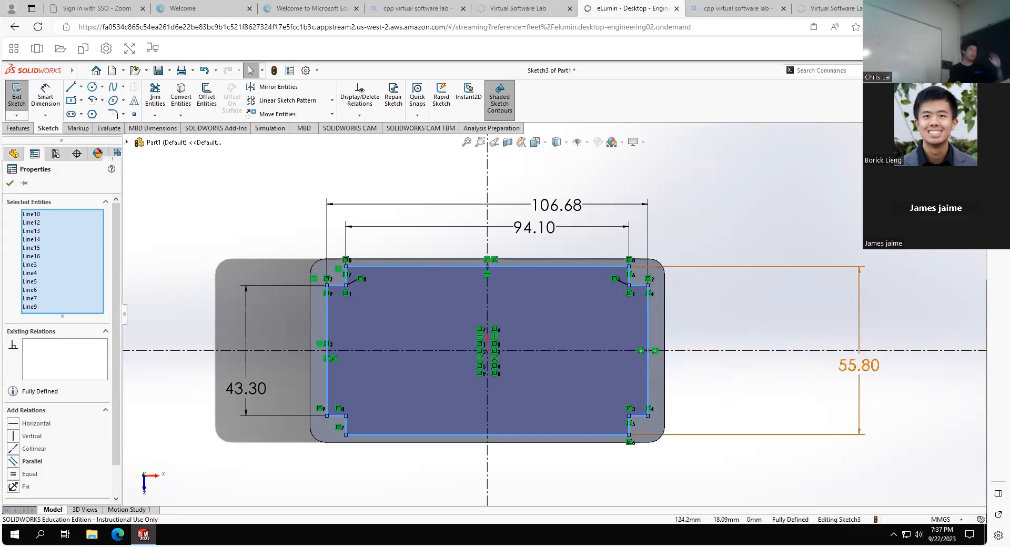
left_click(863, 301)
key("Delete")
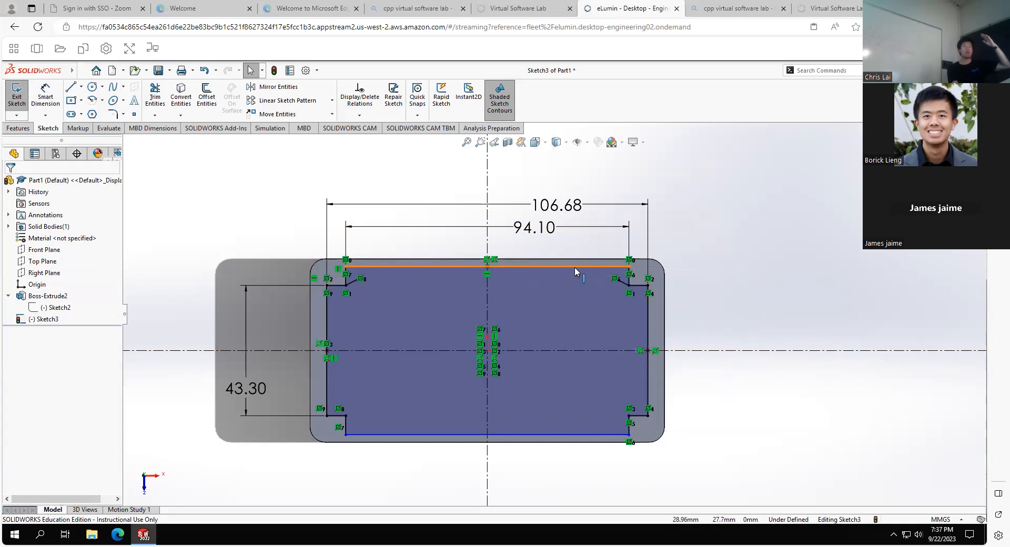
Pull the stepped profile's upper edge well above the block to demonstrate its unconstrained height
mouse_move(575, 266)
left_mouse_down()
mouse_move(553, 305)
mouse_move(502, 344)
mouse_move(560, 257)
mouse_move(536, 225)
mouse_move(532, 178)
mouse_move(577, 286)
mouse_move(614, 172)
mouse_move(611, 205)
mouse_move(611, 129)
mouse_move(613, 168)
left_mouse_up()
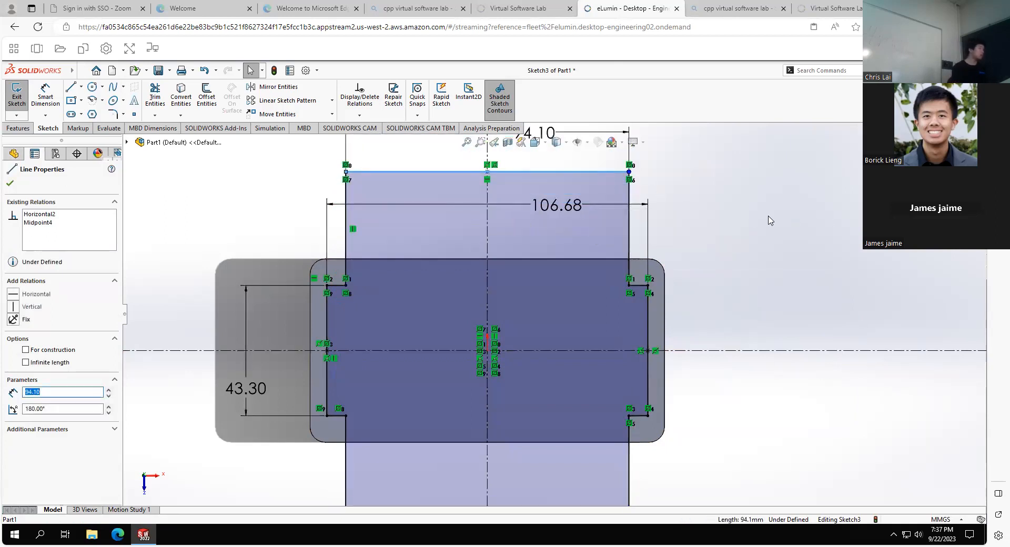
key("f")
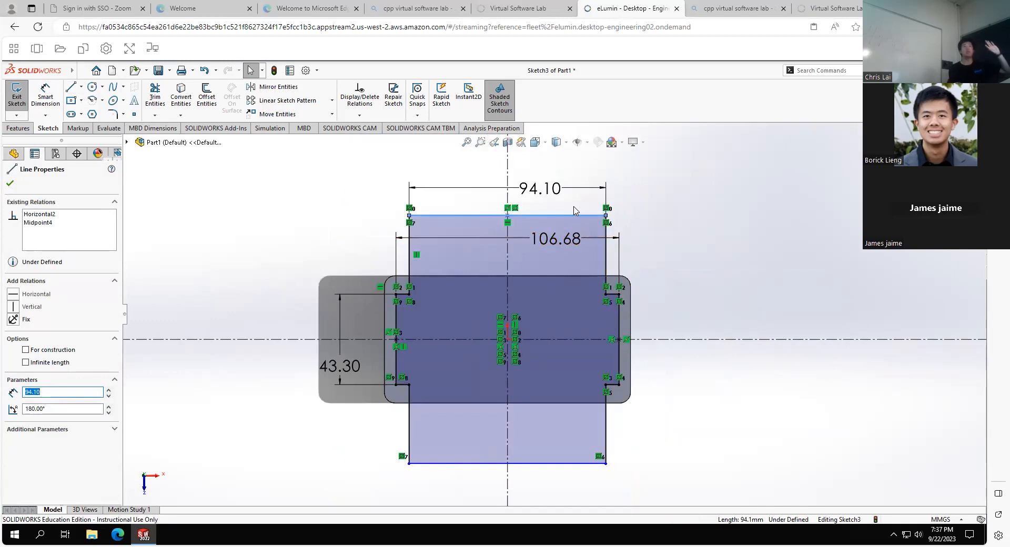
key("Escape")
Undo the edge move and the deletion of the overall height dimension, and exit the sketch
key("ctrl+z")
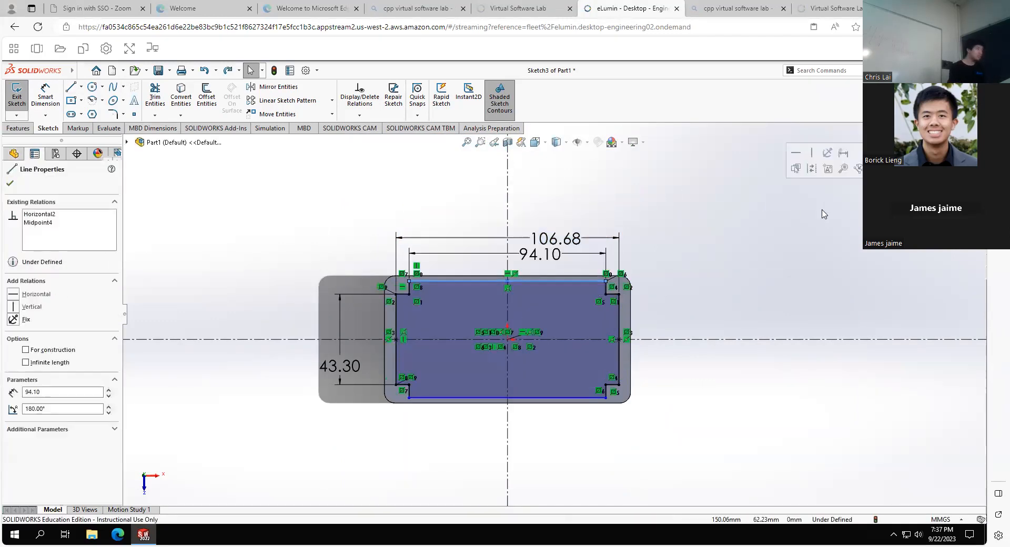
key("ctrl+z")
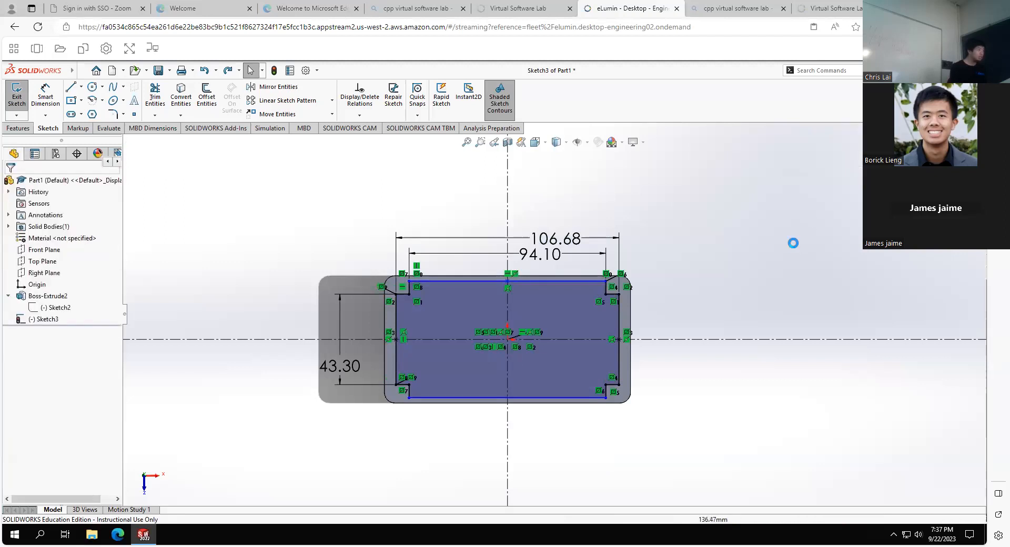
left_click(968, 149)
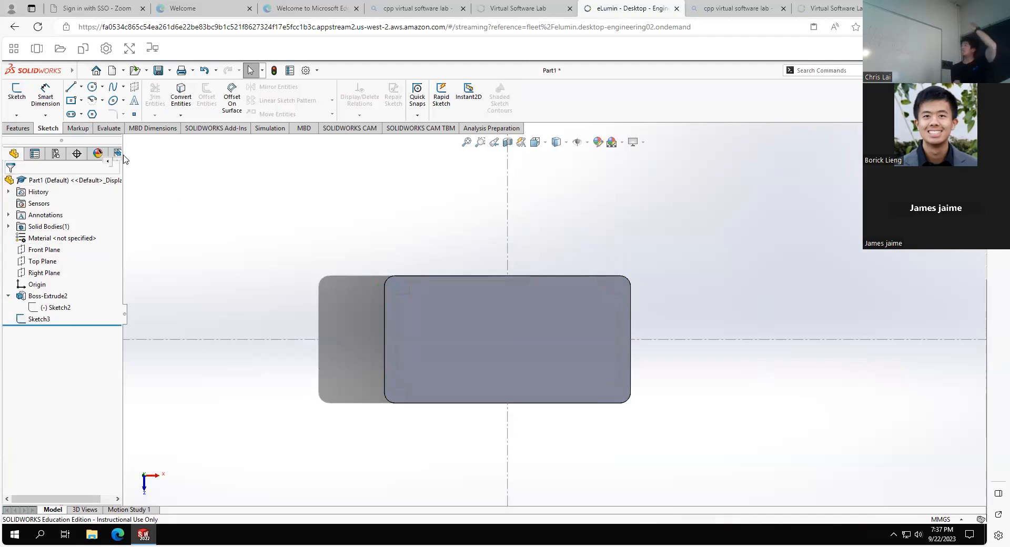
Start an Extruded Cut using the stepped pocket profile on the block's upper face
left_click(18, 128)
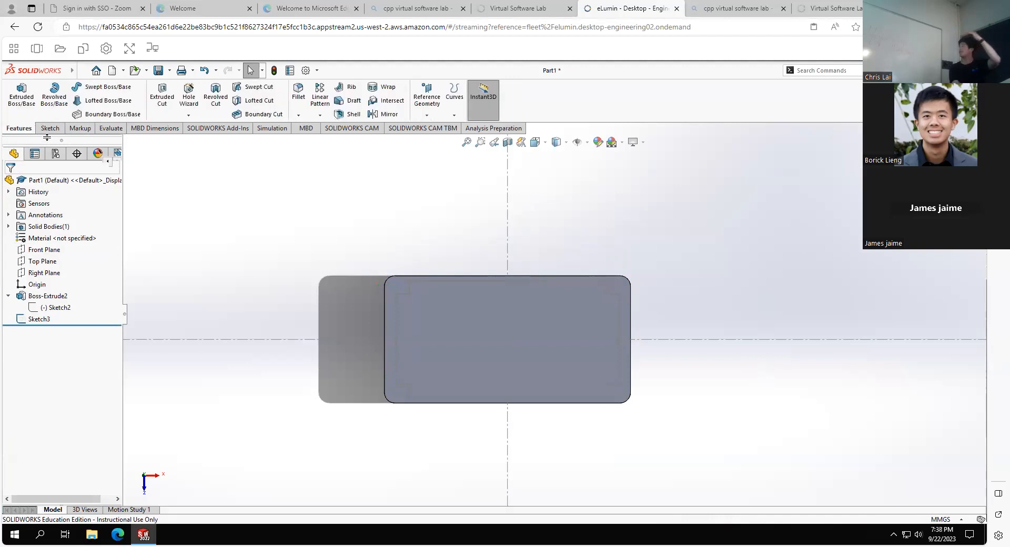
left_click(161, 101)
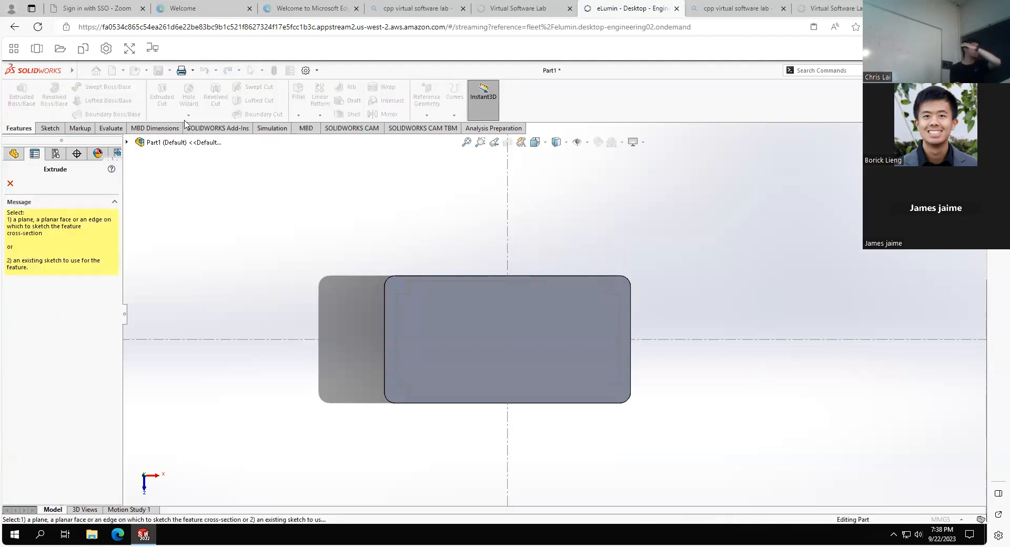
left_click(413, 284)
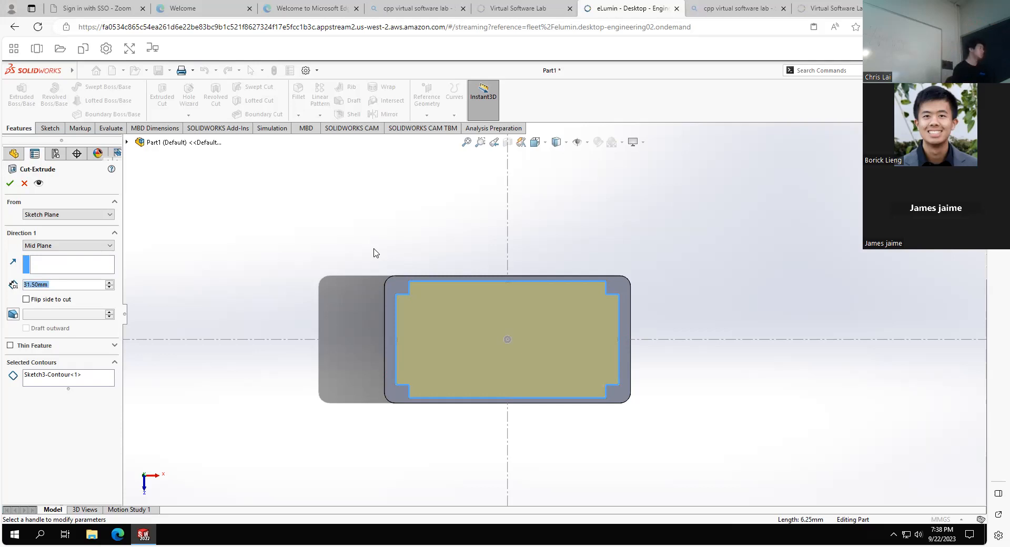
Set the cut's end condition to Blind, reverse its direction as a trial and restore the direction into the block
left_click(52, 246)
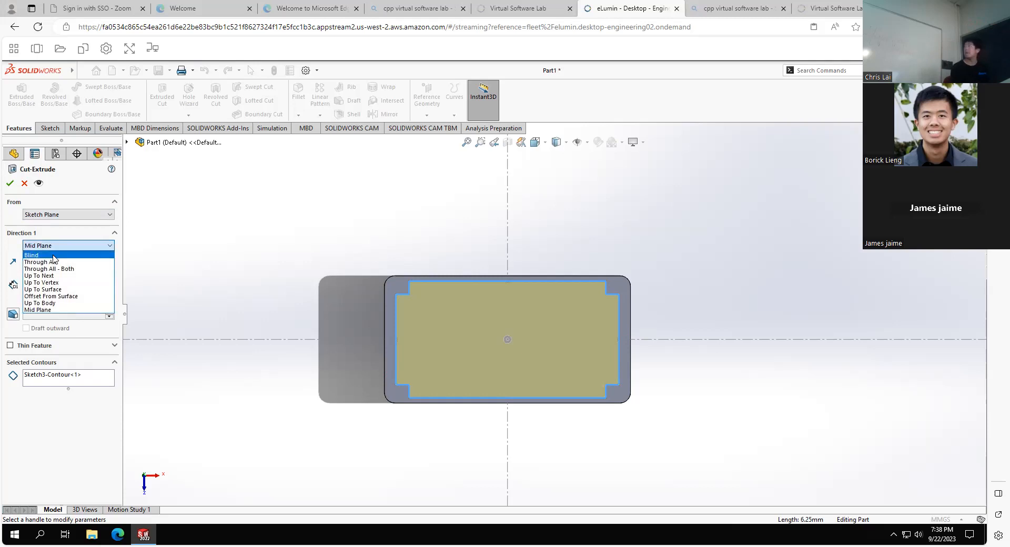
left_click(31, 255)
middle_click_drag(519, 363, 540, 267)
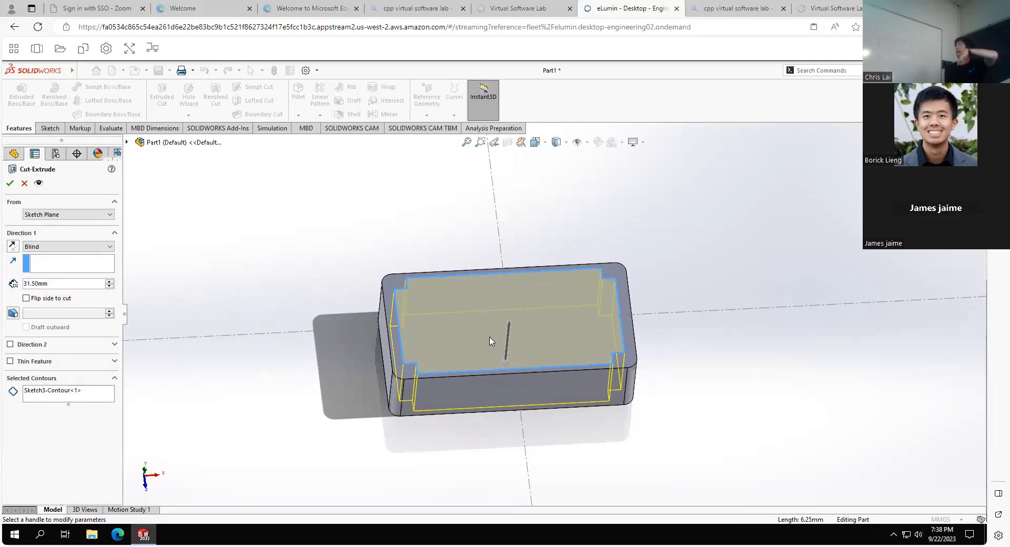
left_click(13, 247)
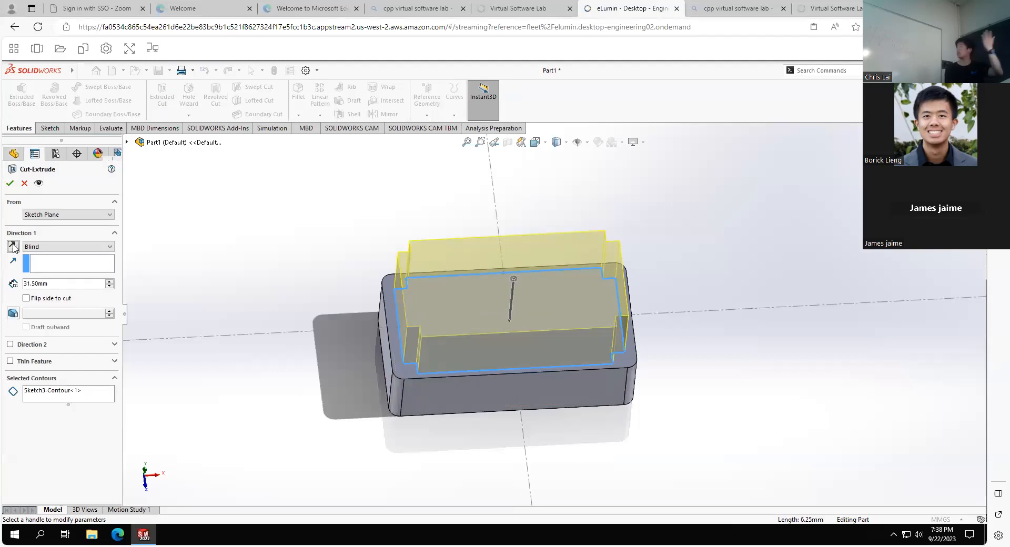
left_click(13, 247)
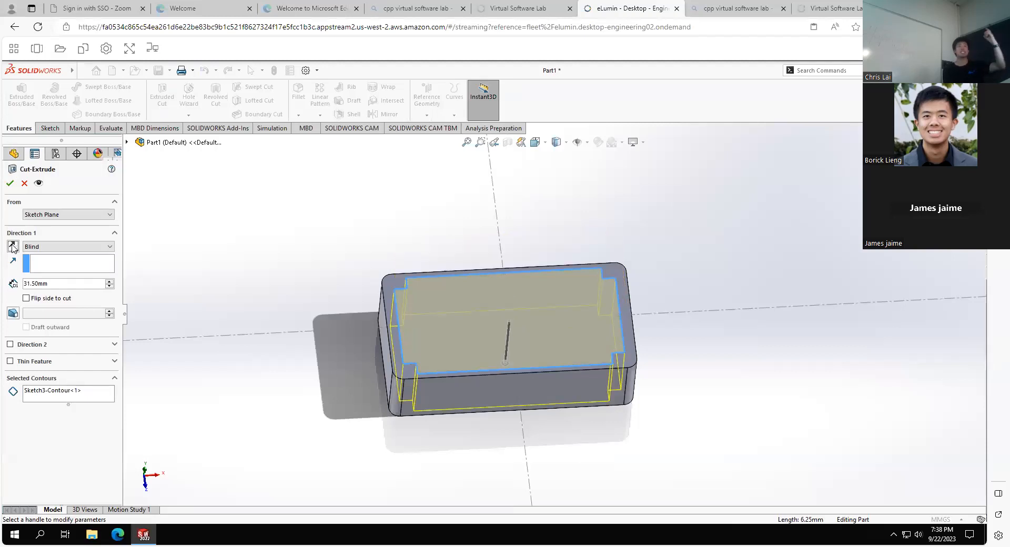
Set the cut depth to 5 mm and apply the stepped pocket cut
left_click(82, 284)
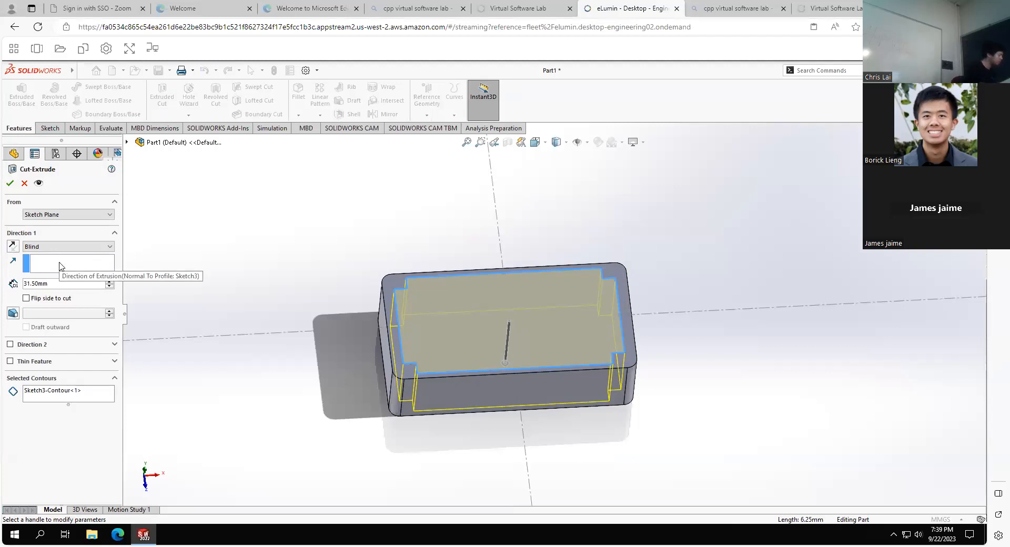
type("5")
key("BackSpace")
key("BackSpace")
key("BackSpace")
key("BackSpace")
key("BackSpace")
key("BackSpace")
key("BackSpace")
key("BackSpace")
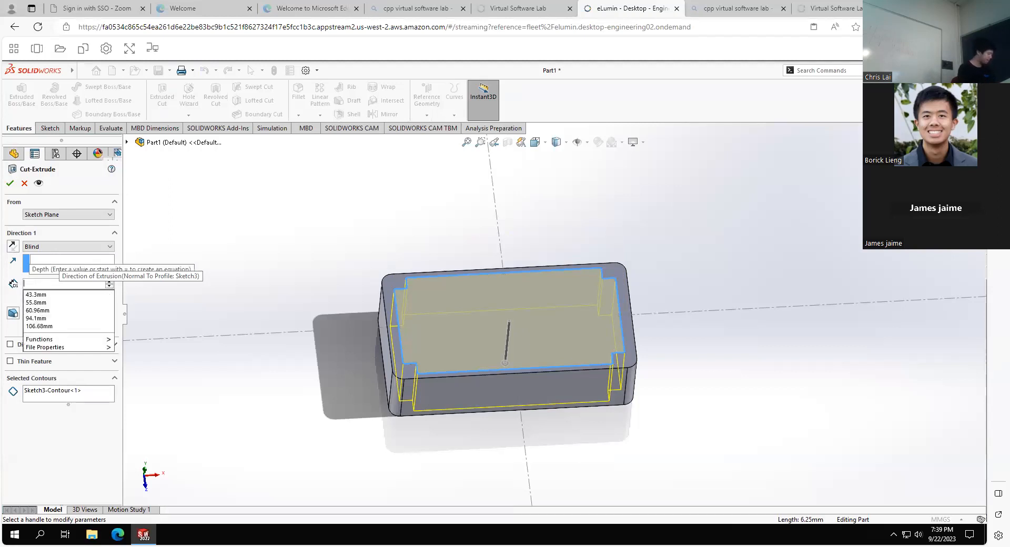
type("5mm")
left_click(9, 183)
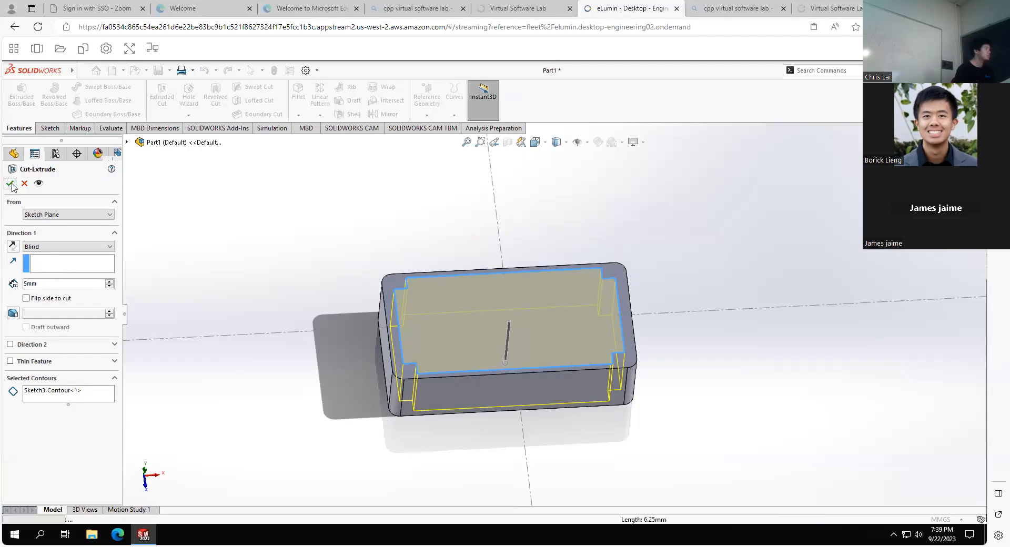
left_click(605, 245)
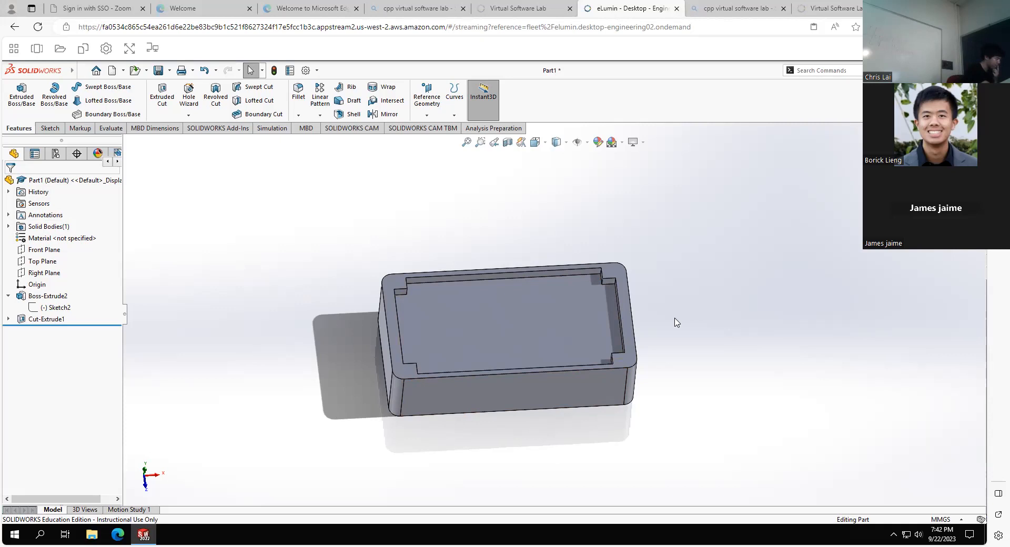
left_click(52, 127)
left_click(12, 129)
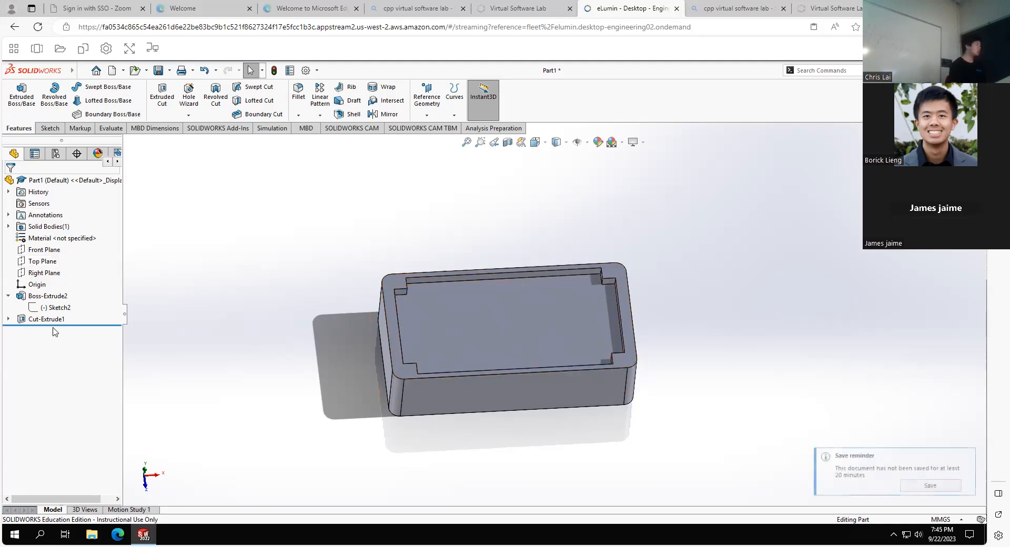
Roll the model back to just before Boss-Extrude2 and select the Front Plane
left_click_drag(58, 325, 58, 278)
left_click(42, 250)
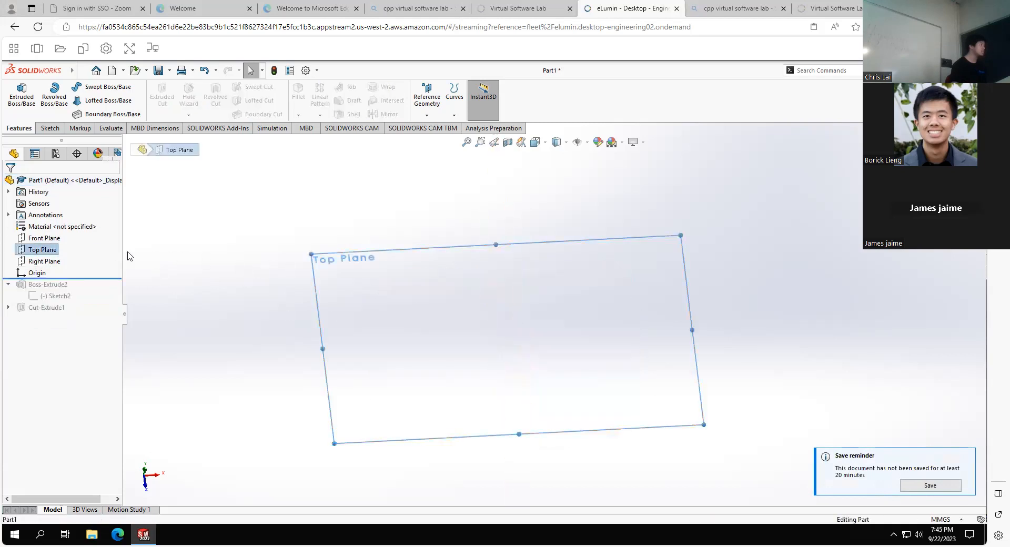
left_click(46, 240)
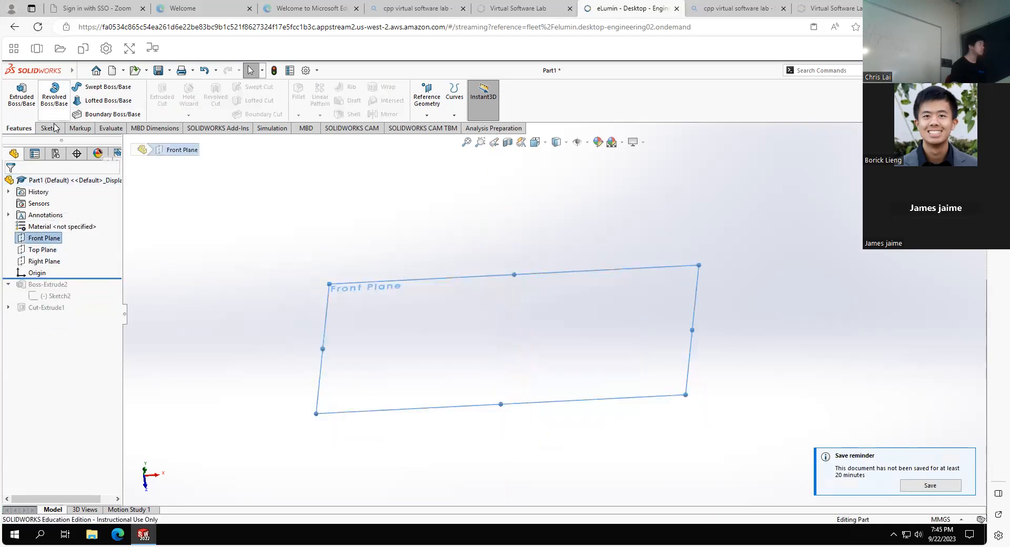
left_click(50, 128)
left_click(46, 96)
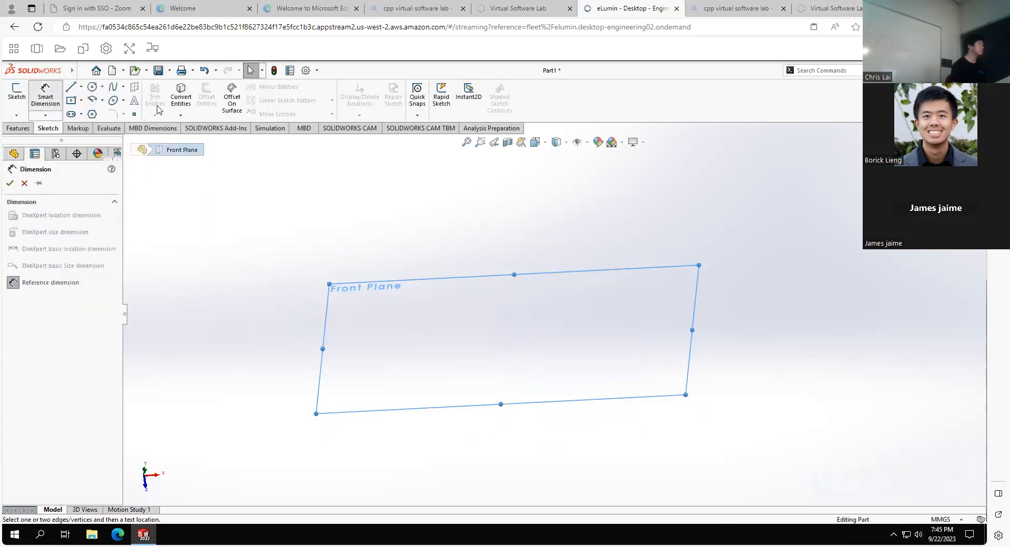
left_click(20, 128)
left_click(48, 128)
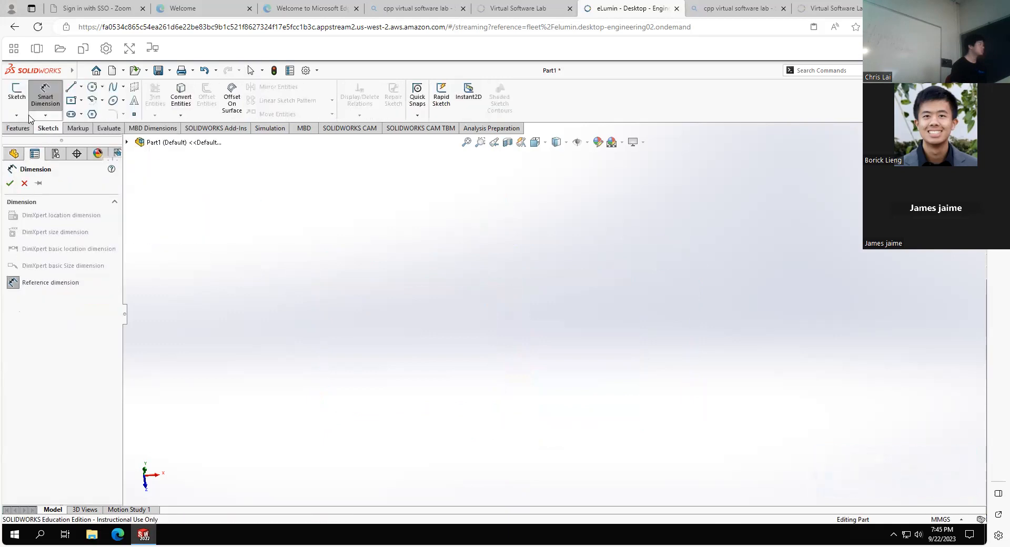
left_click(21, 99)
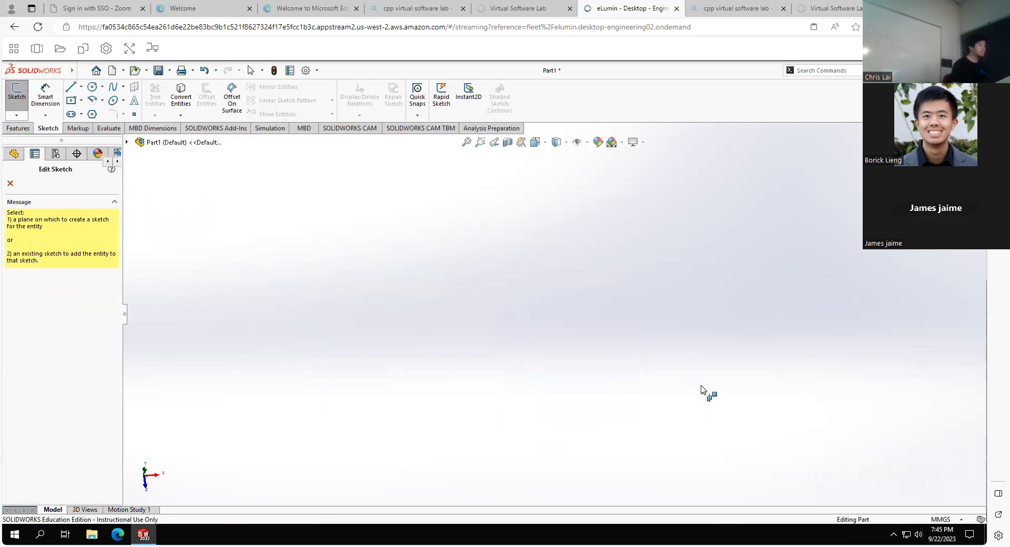
key("ctrl+7")
left_click(10, 184)
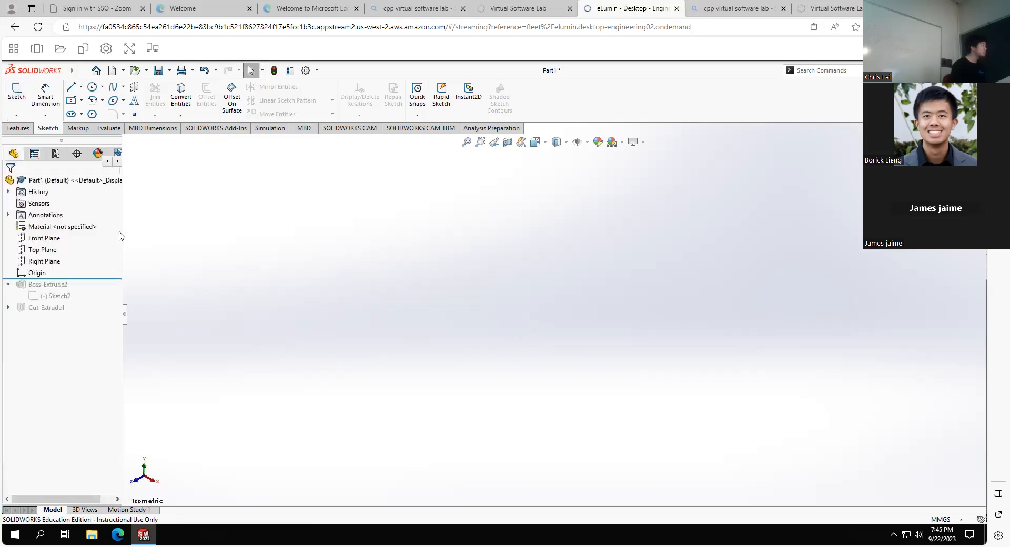
Start a new sketch on the Front Plane
left_click(45, 239)
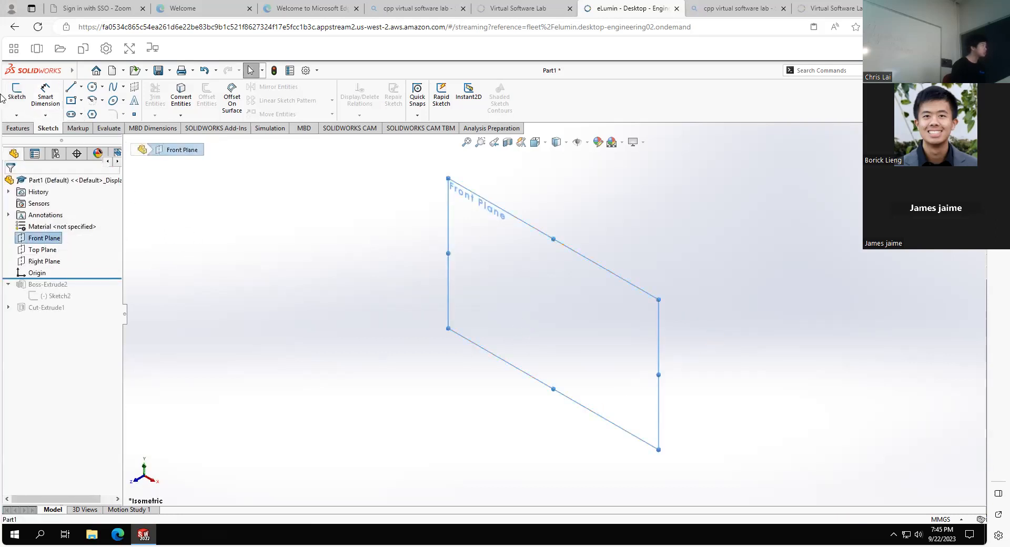
left_click(16, 92)
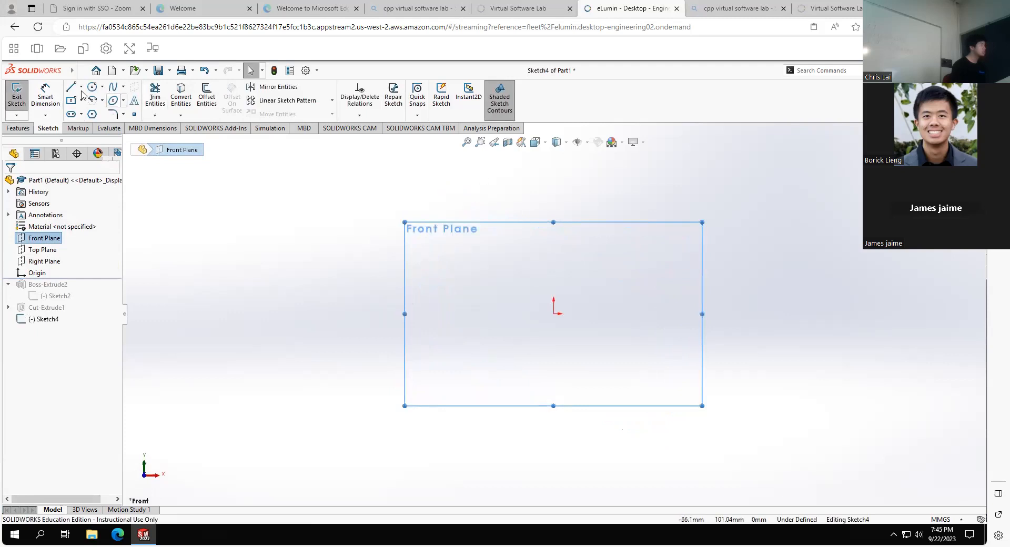
left_click(81, 88)
left_click(100, 114)
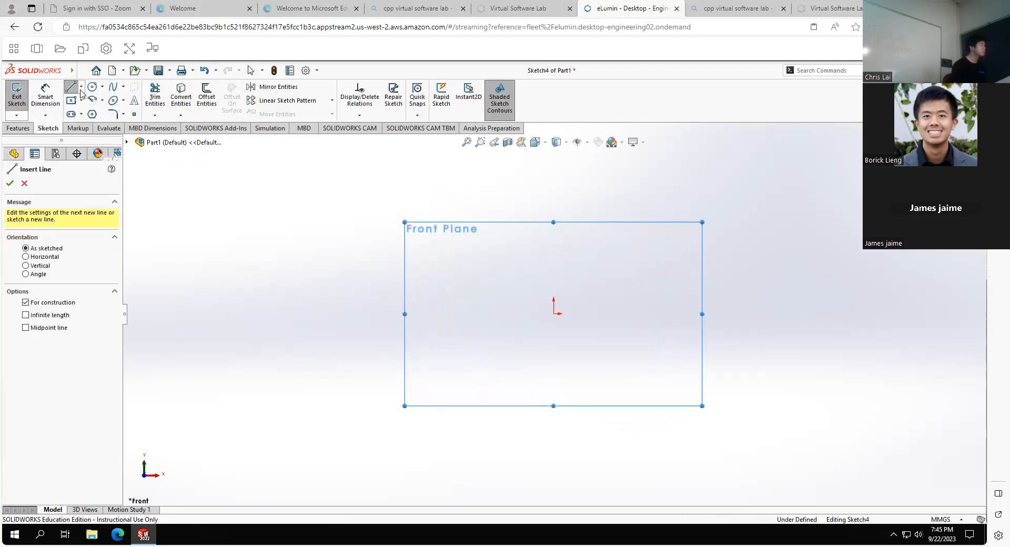
left_click(81, 88)
left_click(87, 115)
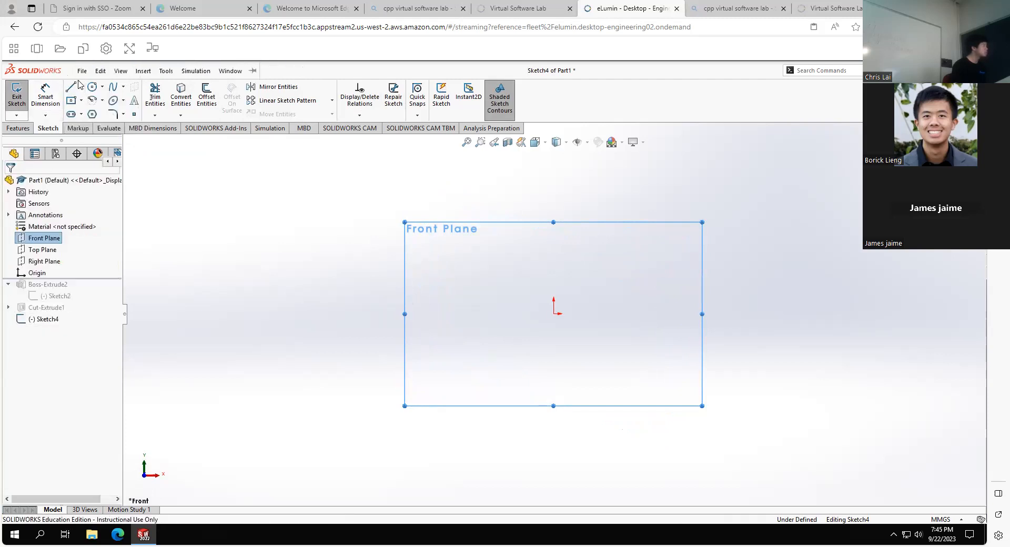
left_click(82, 71)
left_click(70, 90)
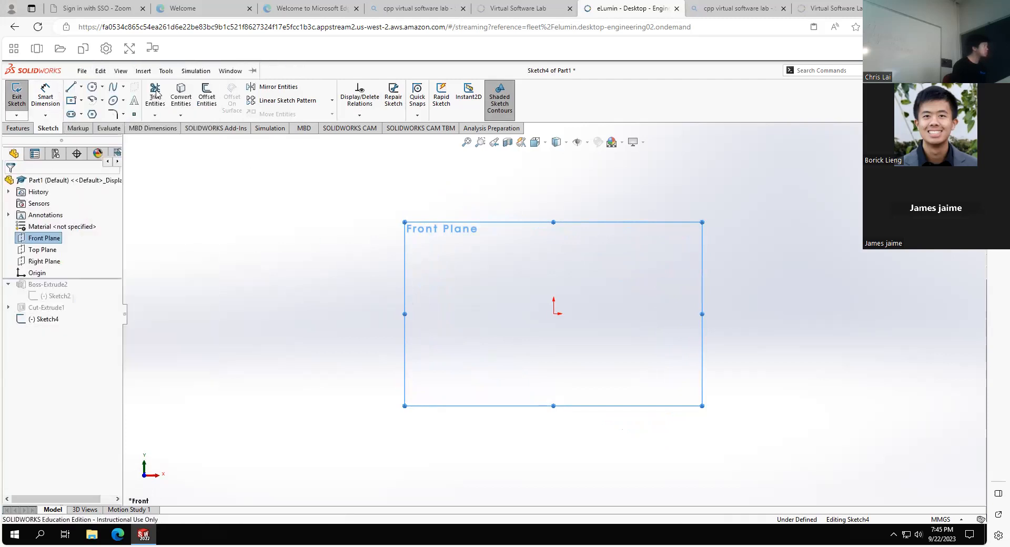
Draw infinite-length vertical and horizontal construction centerlines through the origin
left_click(81, 87)
left_click(98, 112)
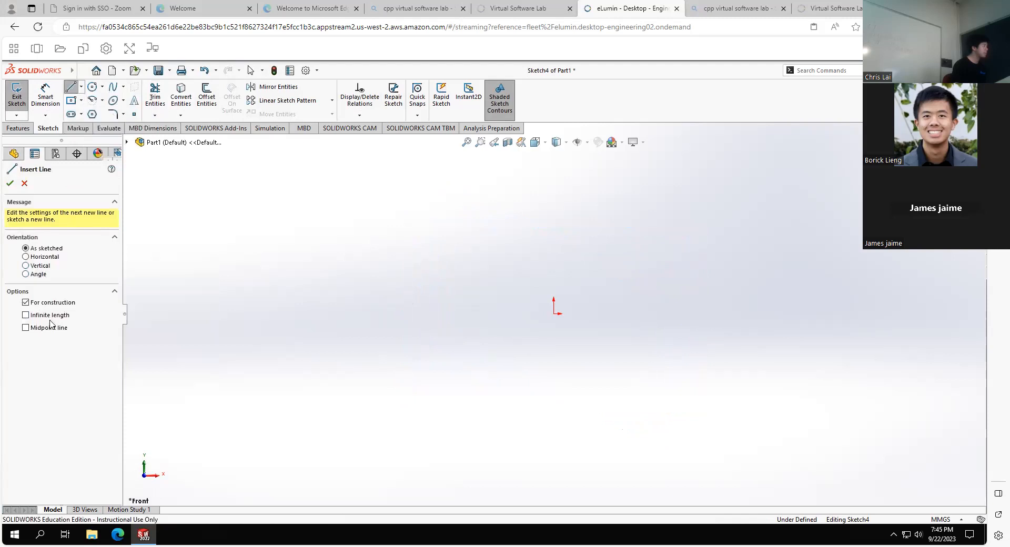
left_click(554, 314)
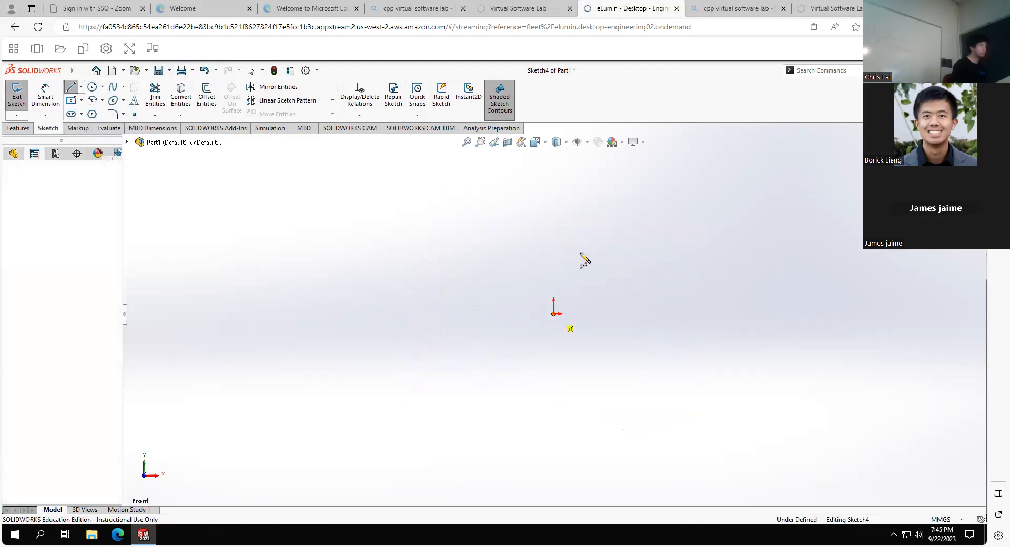
left_click(554, 244)
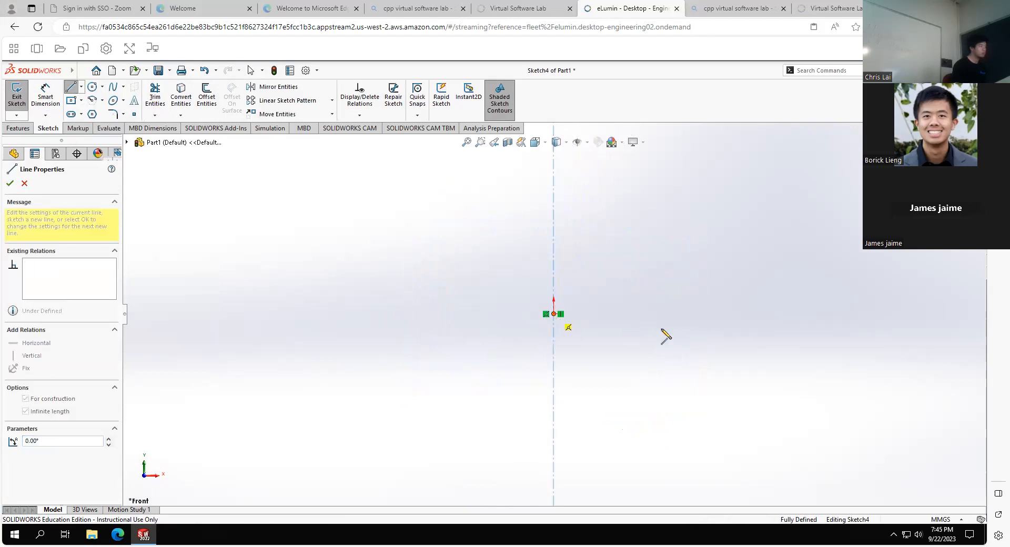
left_click(676, 316)
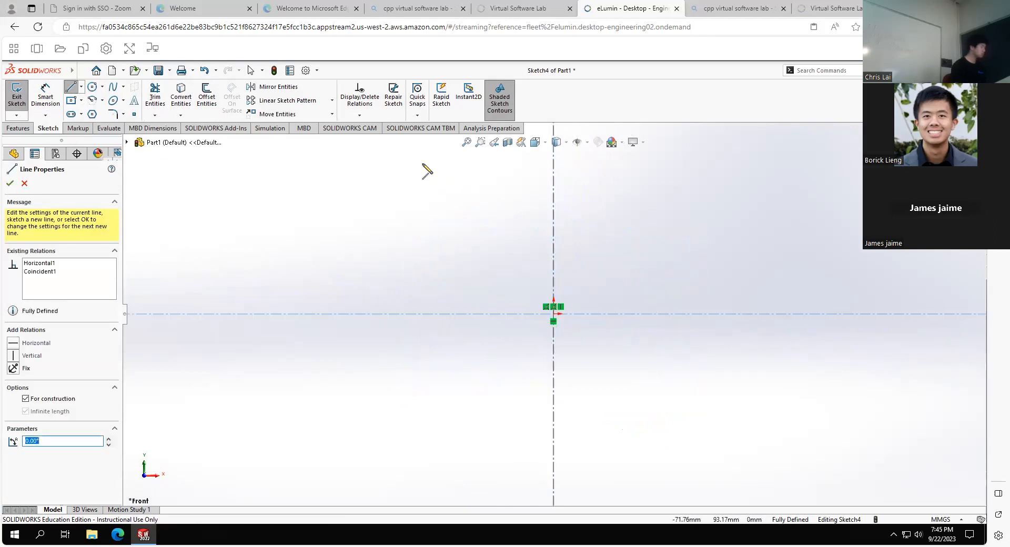
key("Escape")
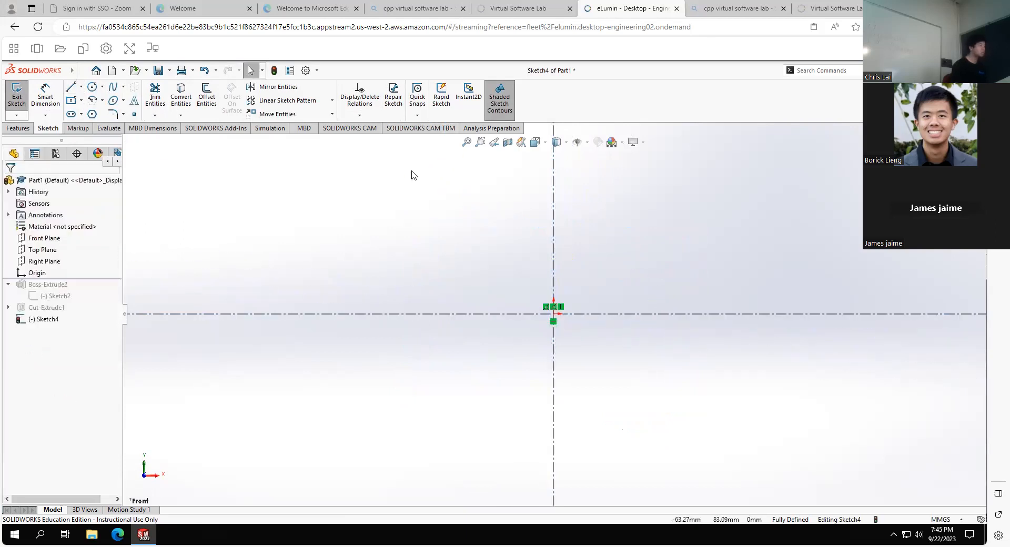
Sketch a closed L-shaped line profile from the origin, with a base about 21 mm thick and an upright wall about 20 mm thick
left_click(77, 92)
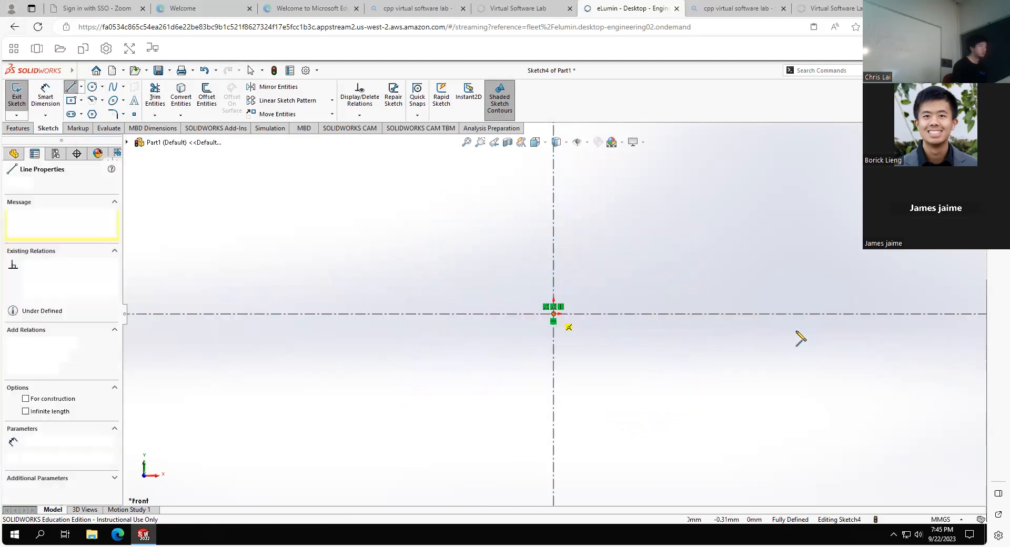
left_click(554, 314)
left_click(763, 314)
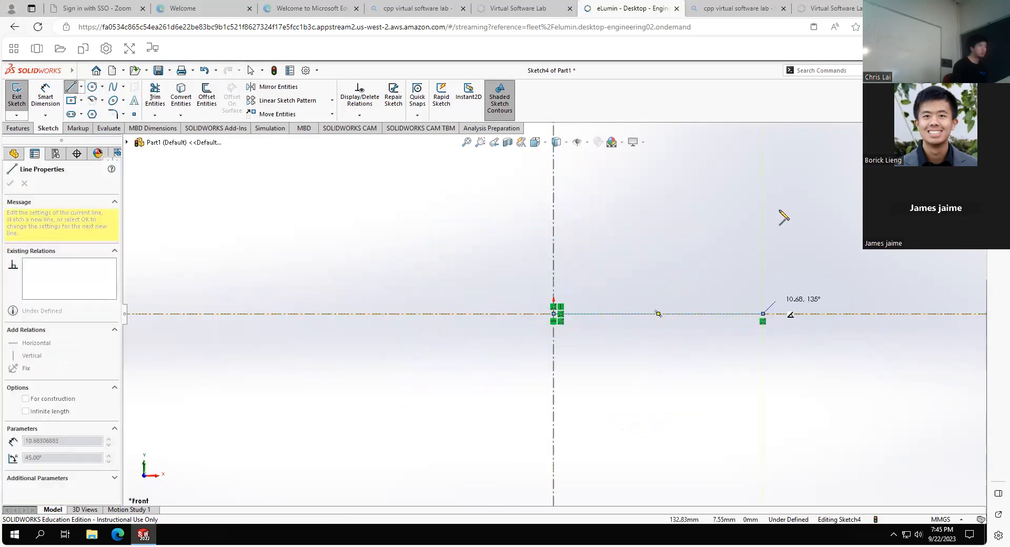
left_click(763, 154)
left_click(731, 155)
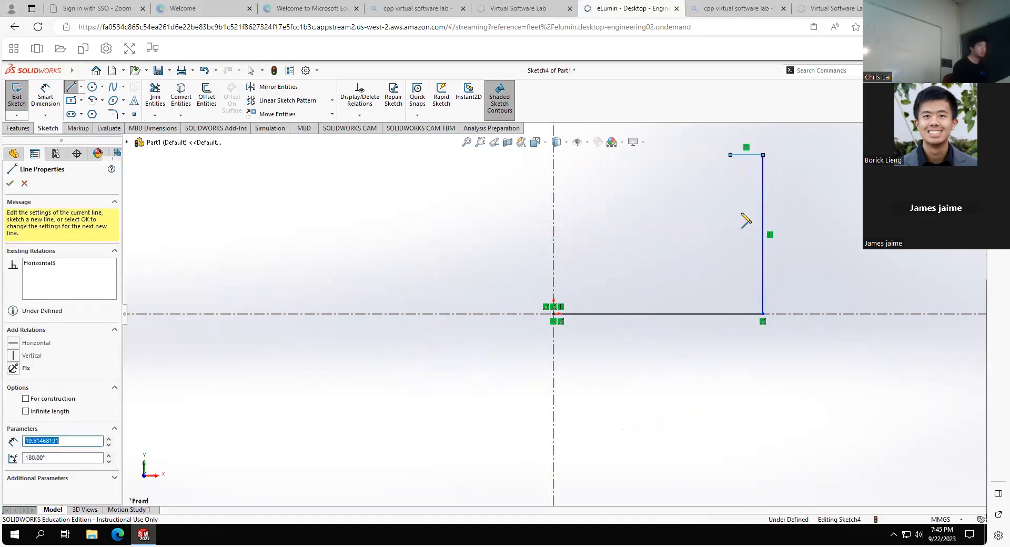
left_click(730, 278)
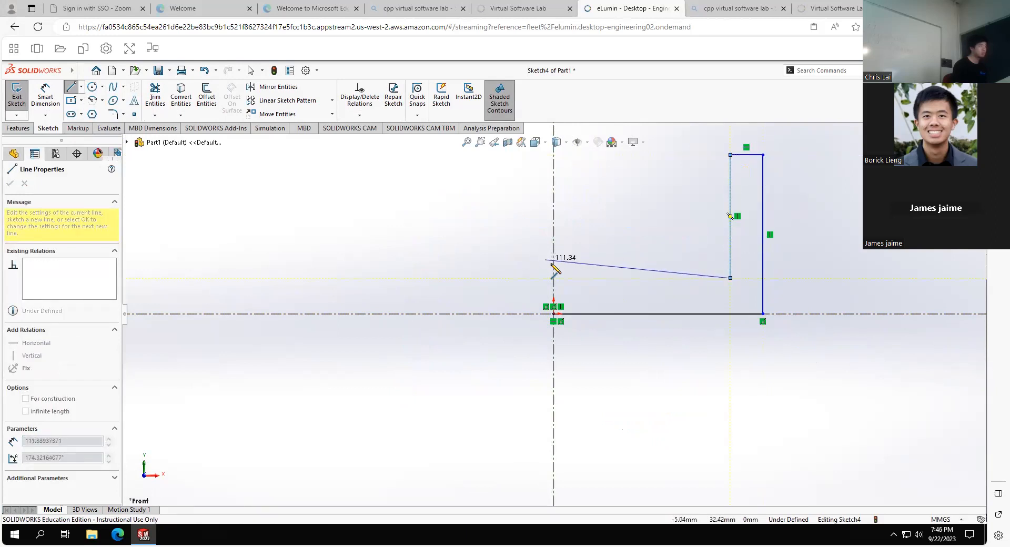
left_click(553, 278)
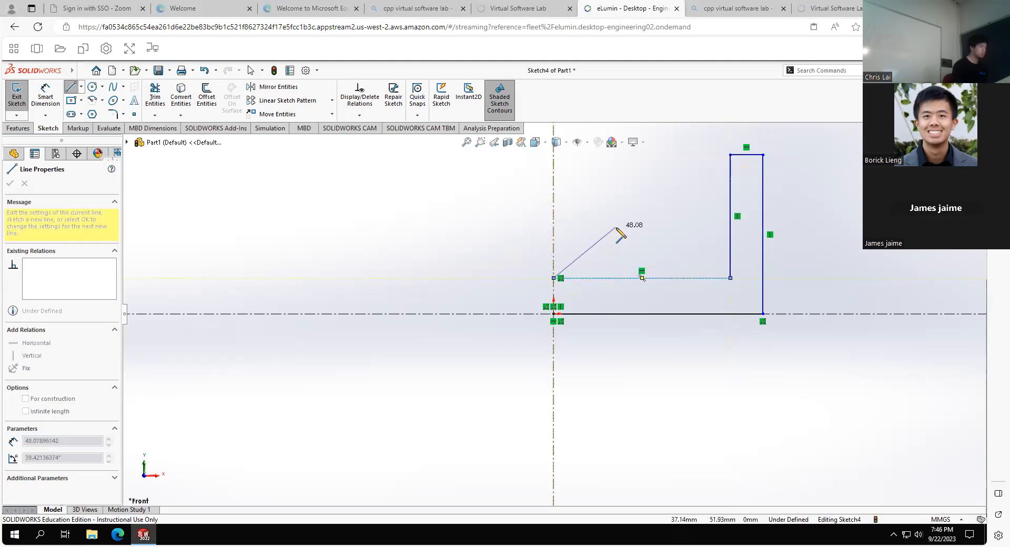
left_click(554, 315)
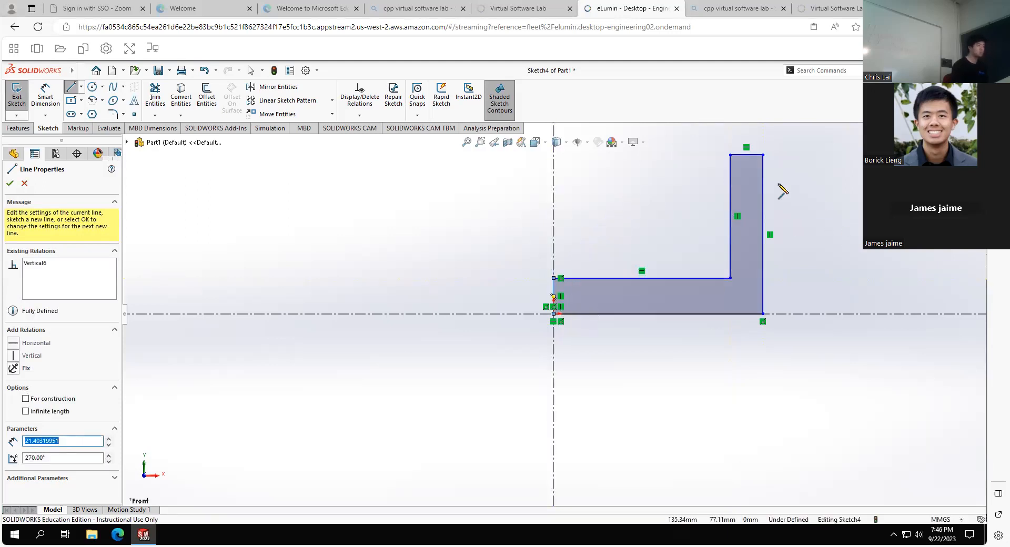
key("Escape")
Reshape the L profile by moving its lines until it is about 128 mm wide and 166 mm tall
left_click_drag(730, 177, 604, 170)
left_click_drag(762, 183, 600, 120)
scroll(677, 178, "up", 2)
scroll(650, 206, "up", 2)
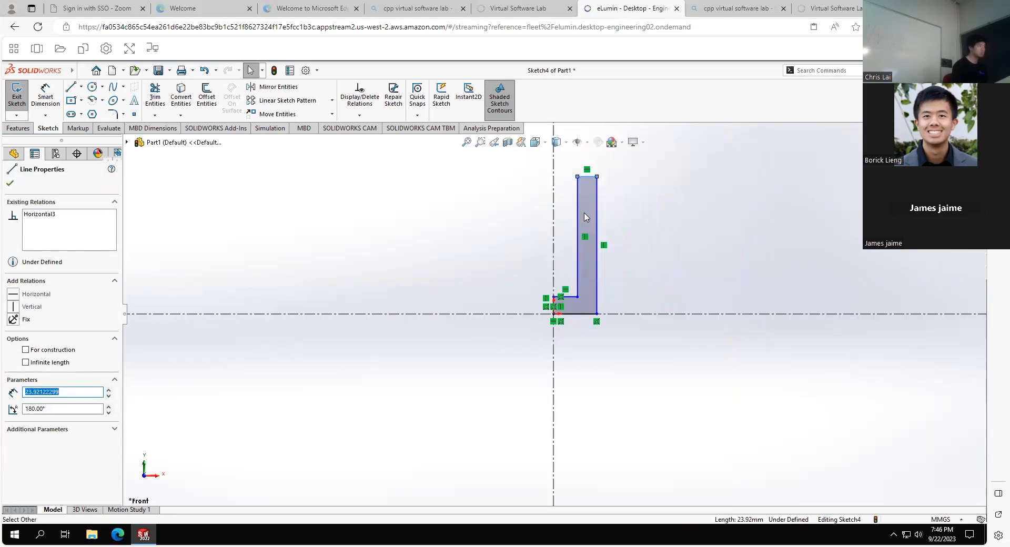
left_click_drag(595, 200, 650, 180)
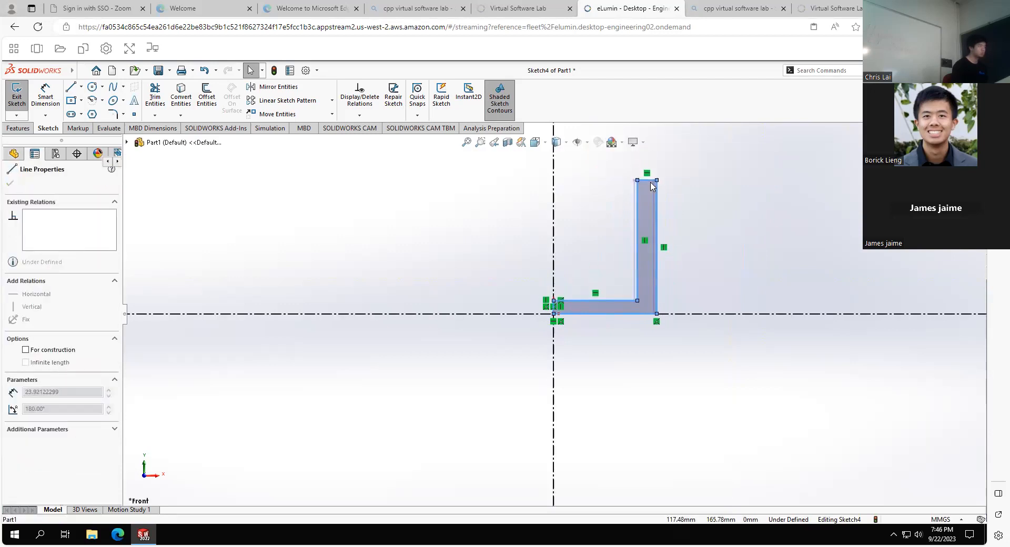
left_click(714, 231)
Dimension the thickness of the profile's base between its two horizontal lines, keeping the drawn value
left_click(38, 92)
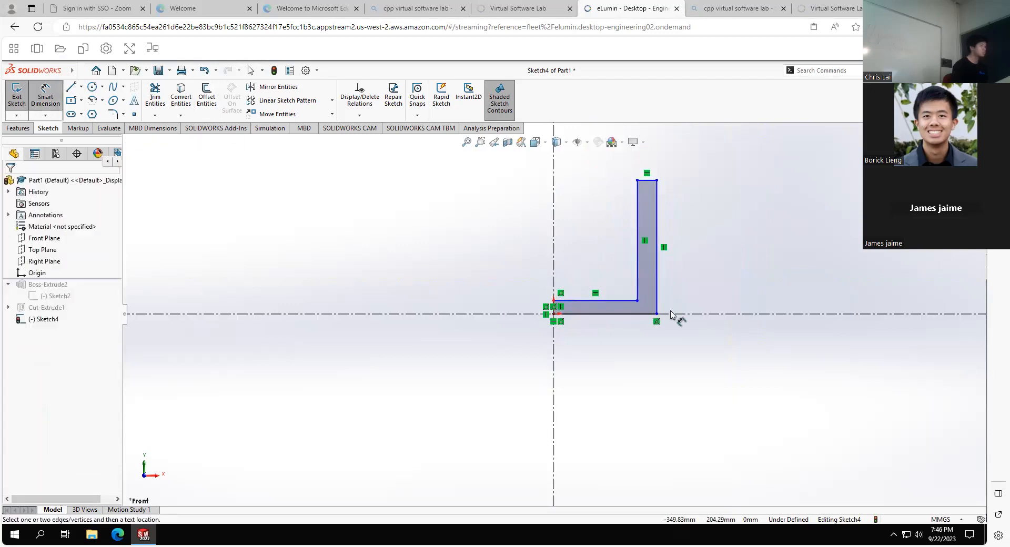
left_click(622, 314)
left_click(632, 303)
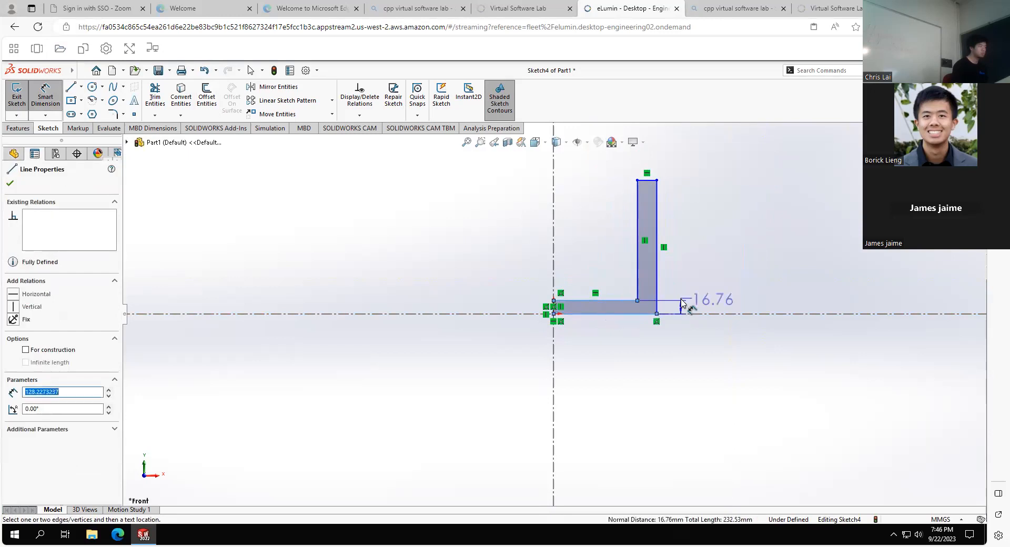
left_click(718, 309)
left_click(636, 284)
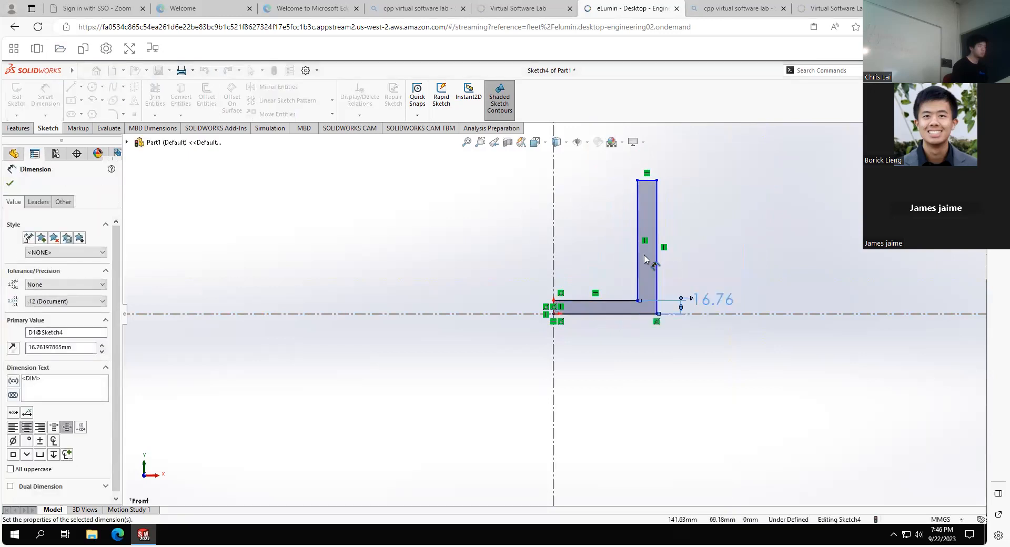
Add a diameter dimension from the wall's inner line across the vertical centerline and set it to 50 mm
left_click(636, 237)
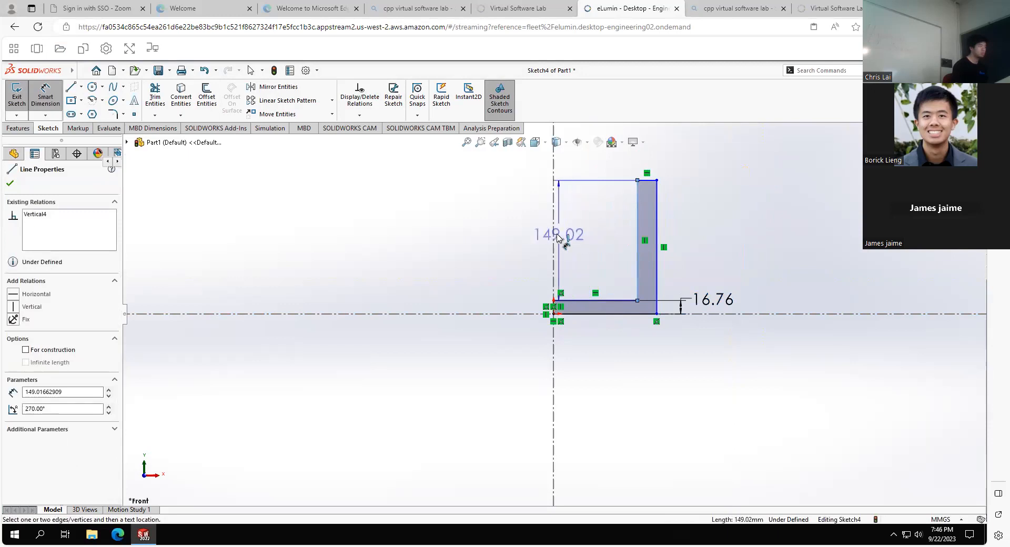
left_click(552, 237)
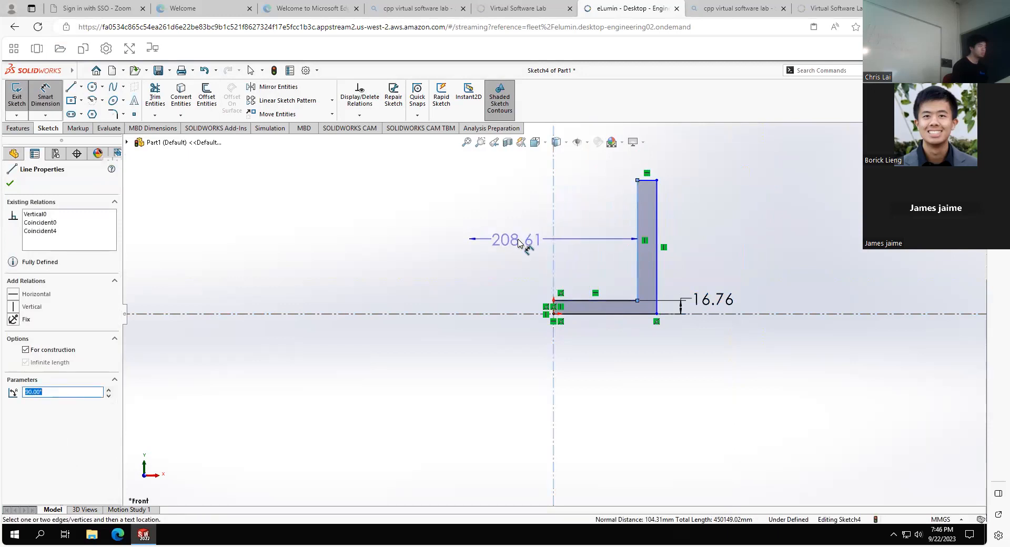
left_click(520, 242)
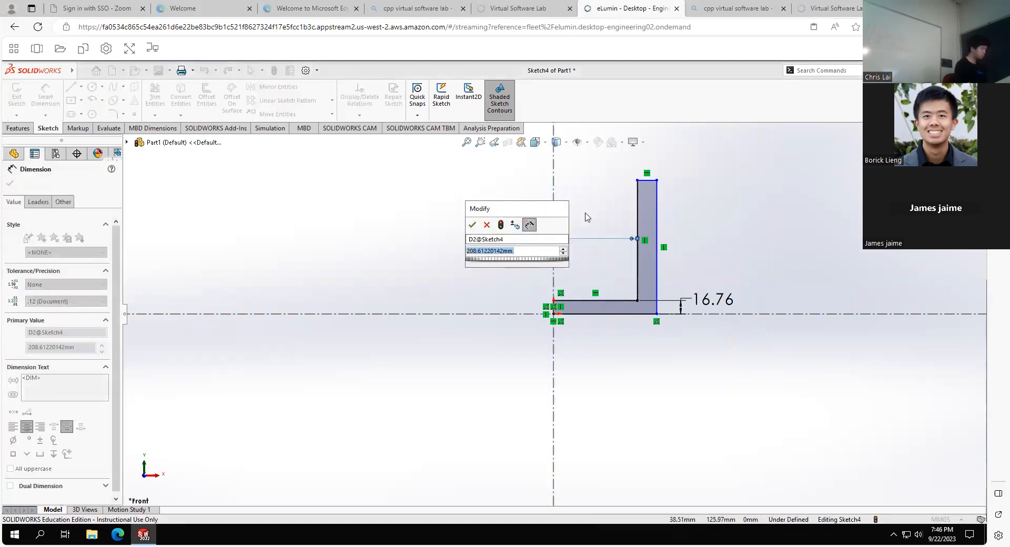
type("150")
key("BackSpace")
key("BackSpace")
key("BackSpace")
type("50")
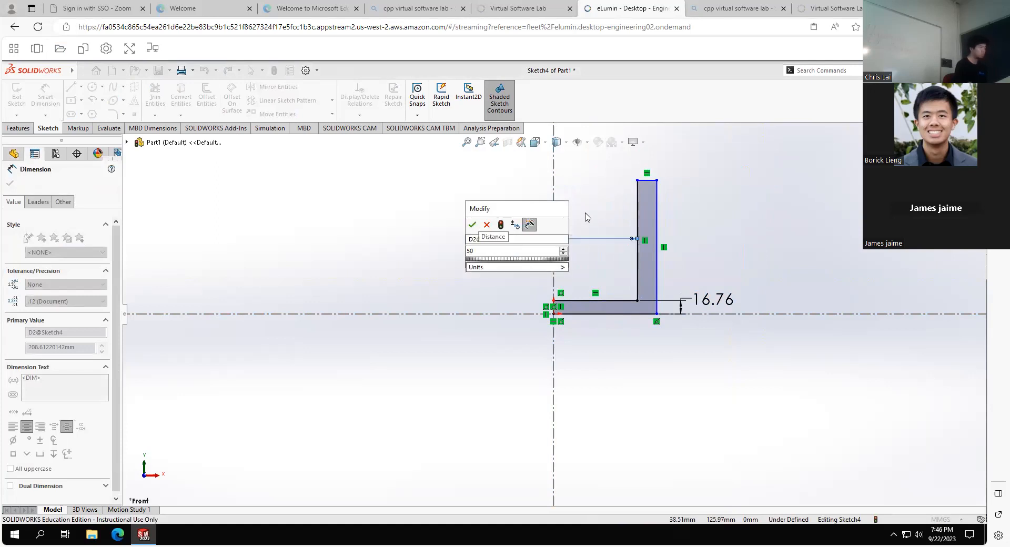
key("Return")
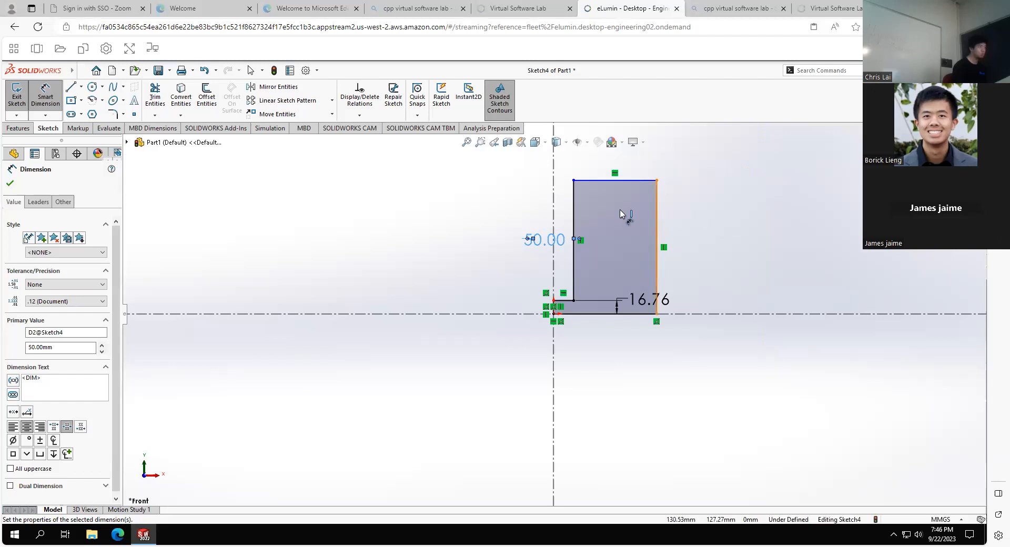
Try an inner diameter of 100 mm for the profile and settle on 200 mm
double_click(543, 239)
type("100")
key("Return")
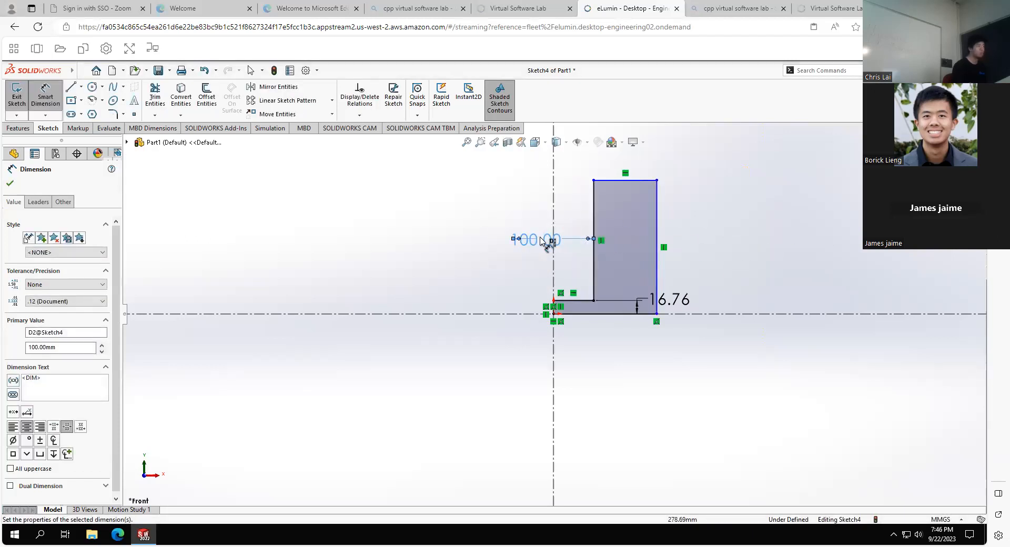
double_click(544, 240)
type("2000")
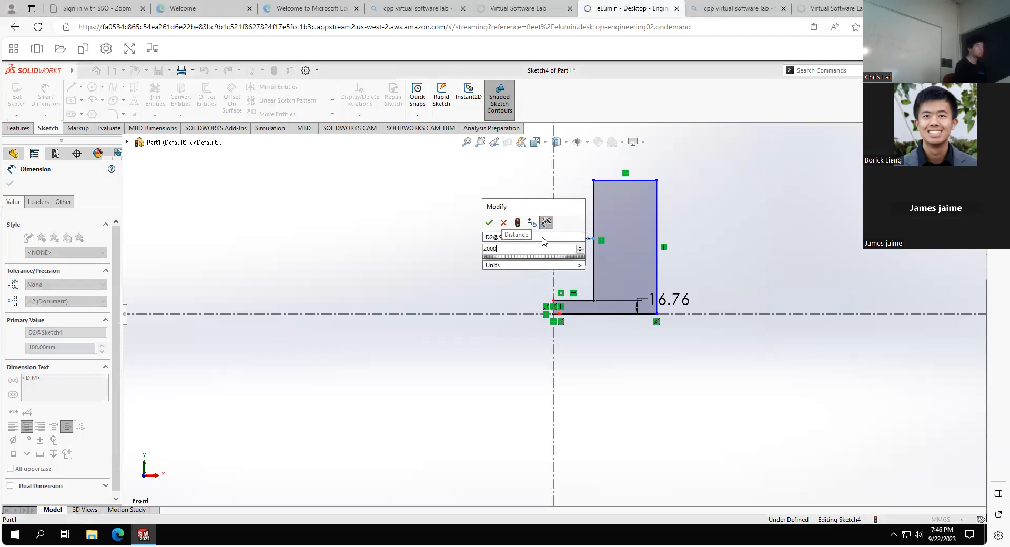
key("Return")
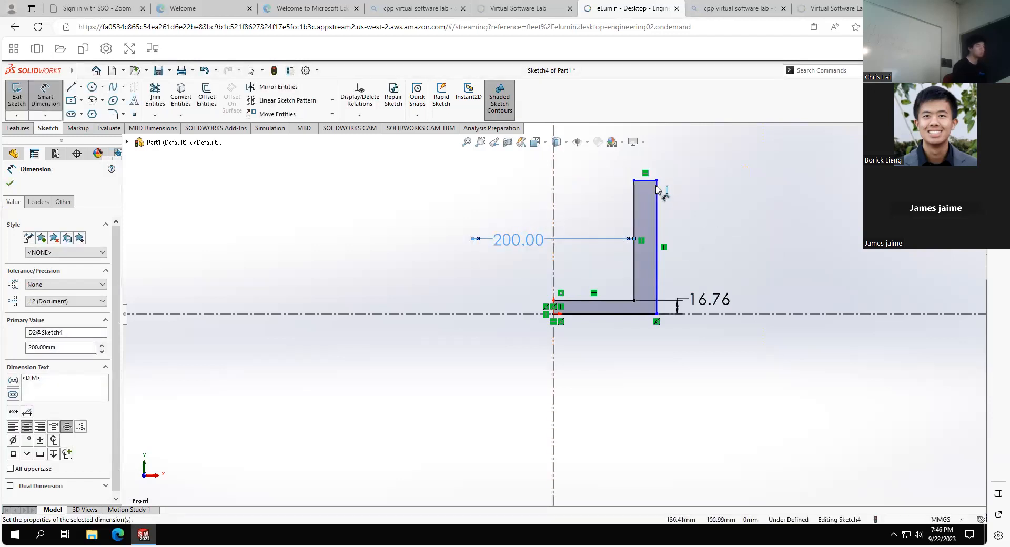
Dimension the short top line of the upright wall and set the wall thickness to 15 mm
left_click(653, 181)
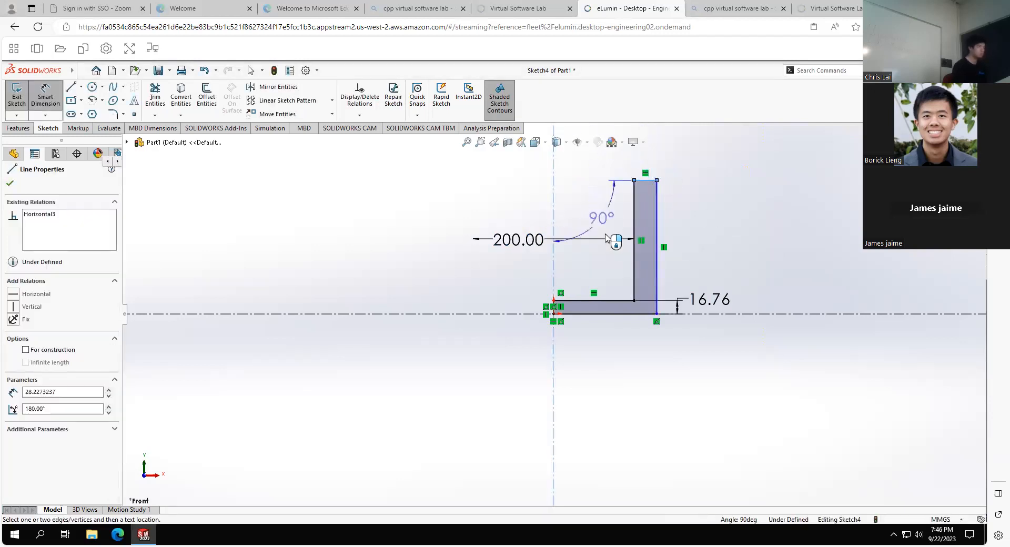
key("Escape")
left_click(642, 181)
left_click(684, 162)
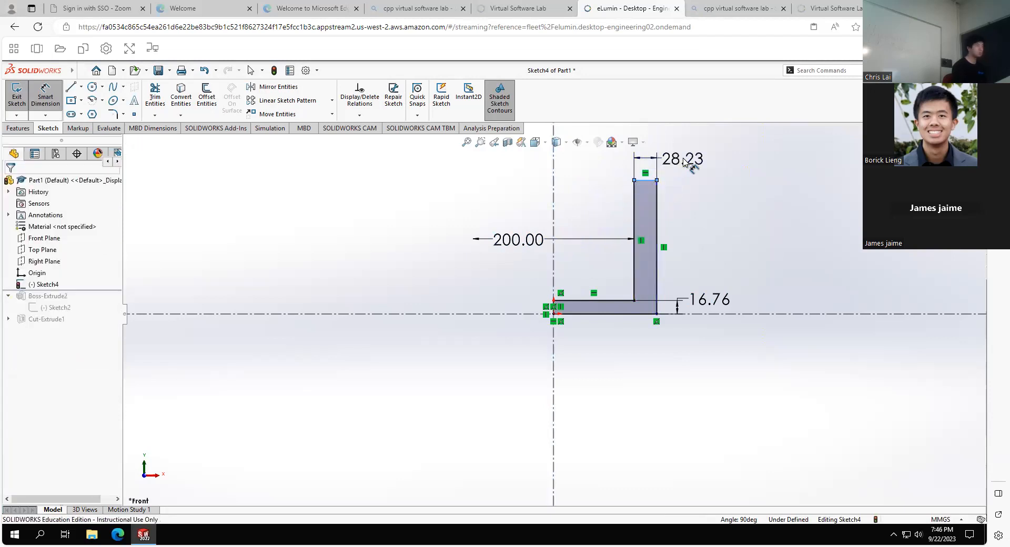
key("Return")
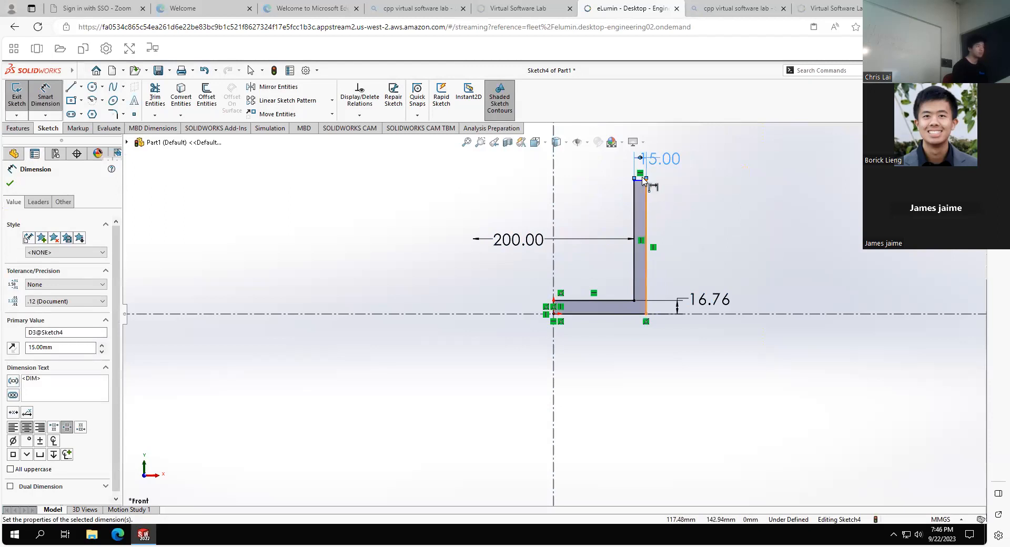
Dimension the profile's overall height from the wall's top line to the horizontal centerline as 200 mm
scroll(644, 182, "down", 2)
left_click(625, 224)
left_click(697, 384)
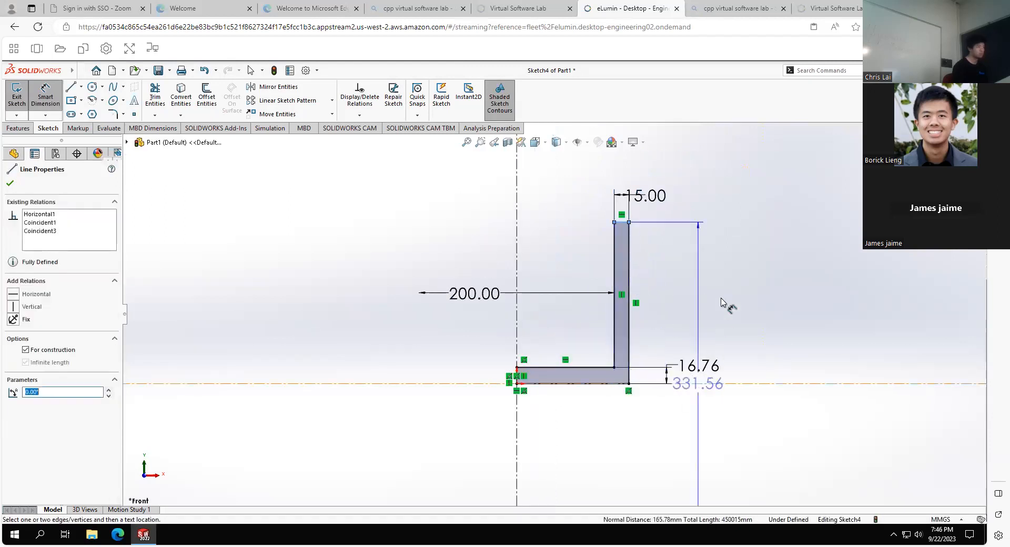
left_click(734, 286)
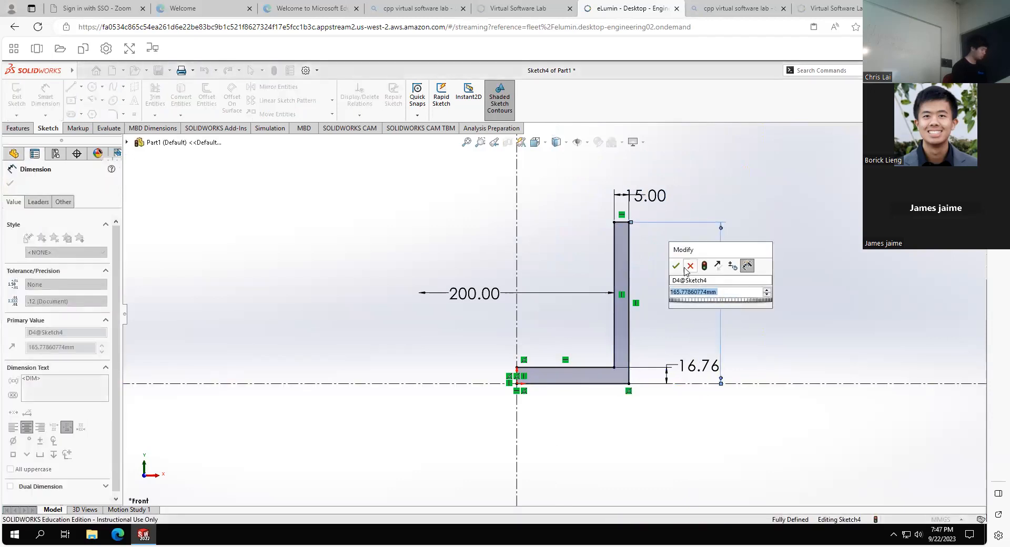
type("200")
key("Return")
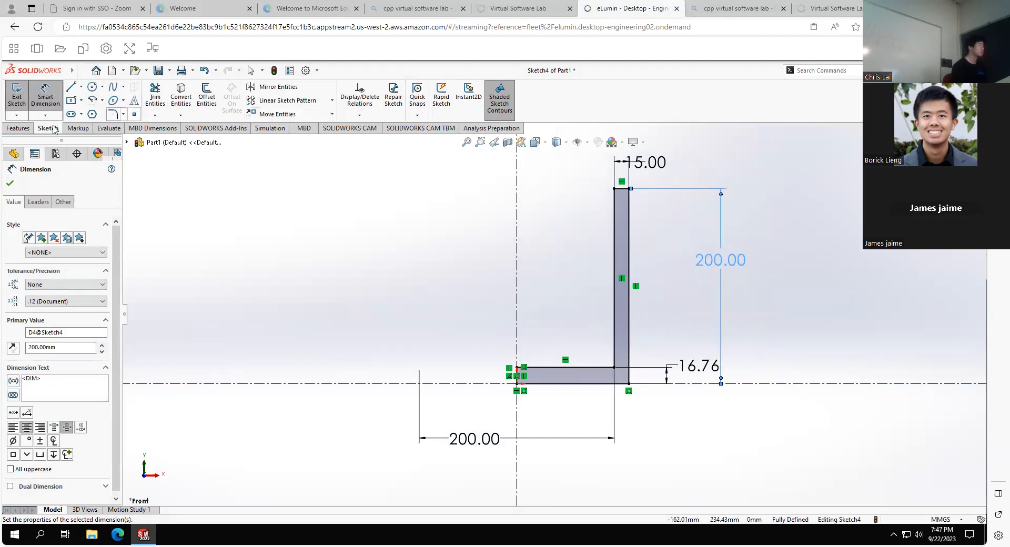
Revolve the L profile 360 degrees about the vertical centerline to create a solid cup-shaped boss
left_click(19, 128)
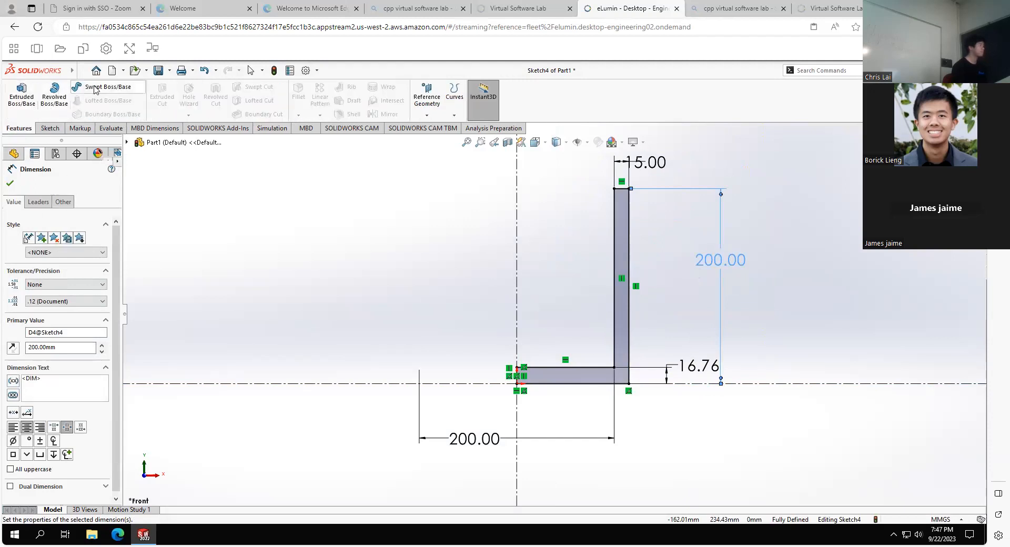
left_click(57, 103)
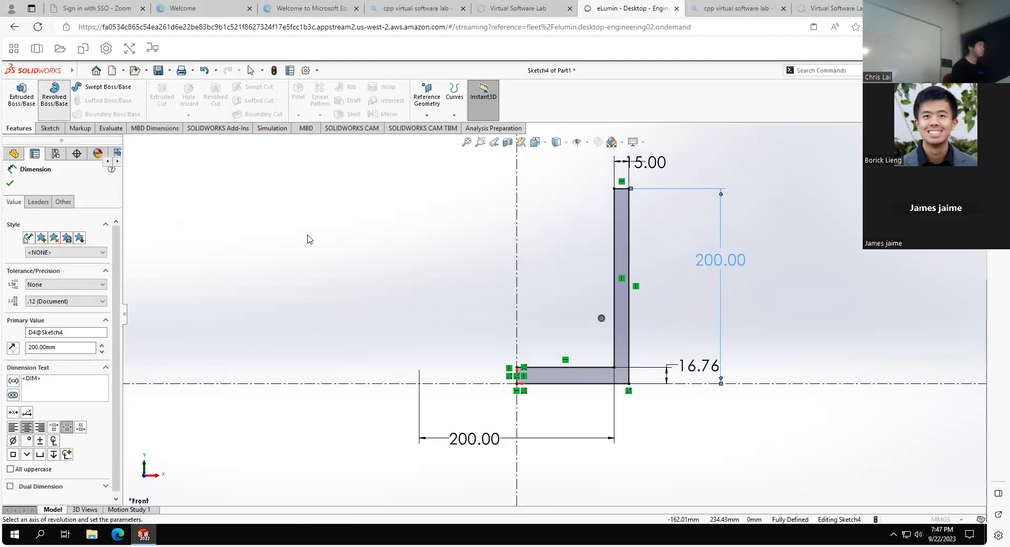
left_click(517, 246)
mouse_move(823, 283)
middle_mouse_down()
mouse_move(774, 324)
mouse_move(779, 401)
mouse_move(798, 375)
middle_mouse_up()
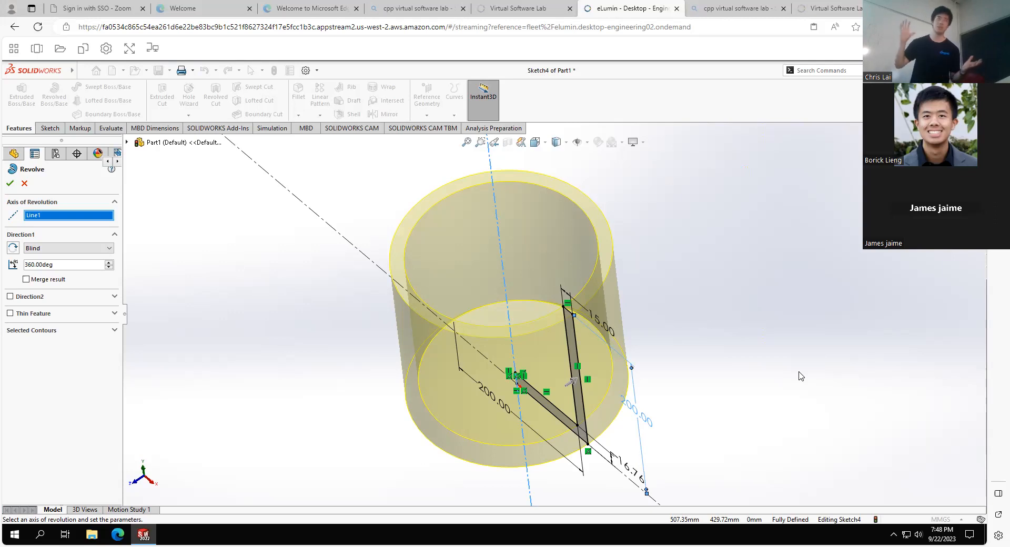
left_click(12, 182)
middle_click_drag(526, 221, 559, 170)
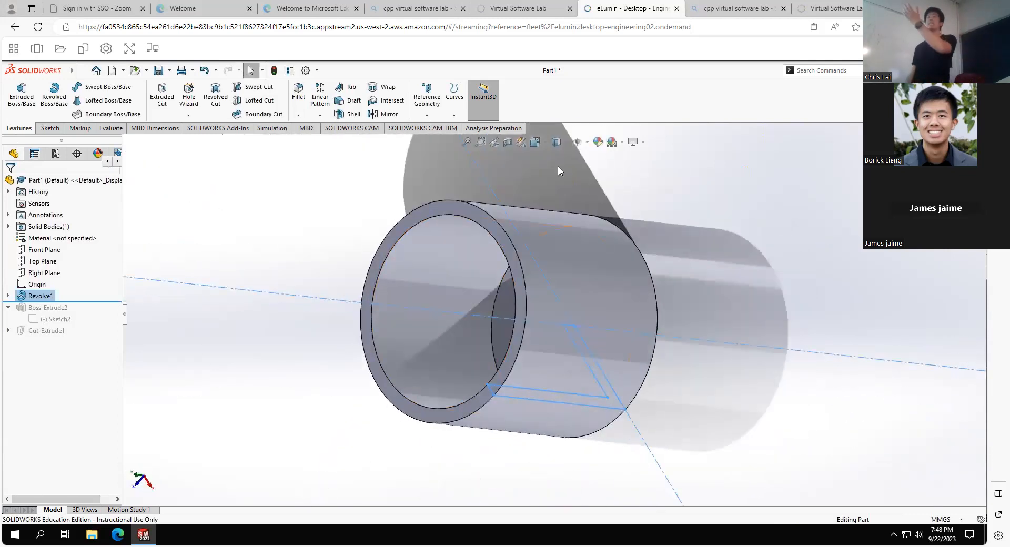